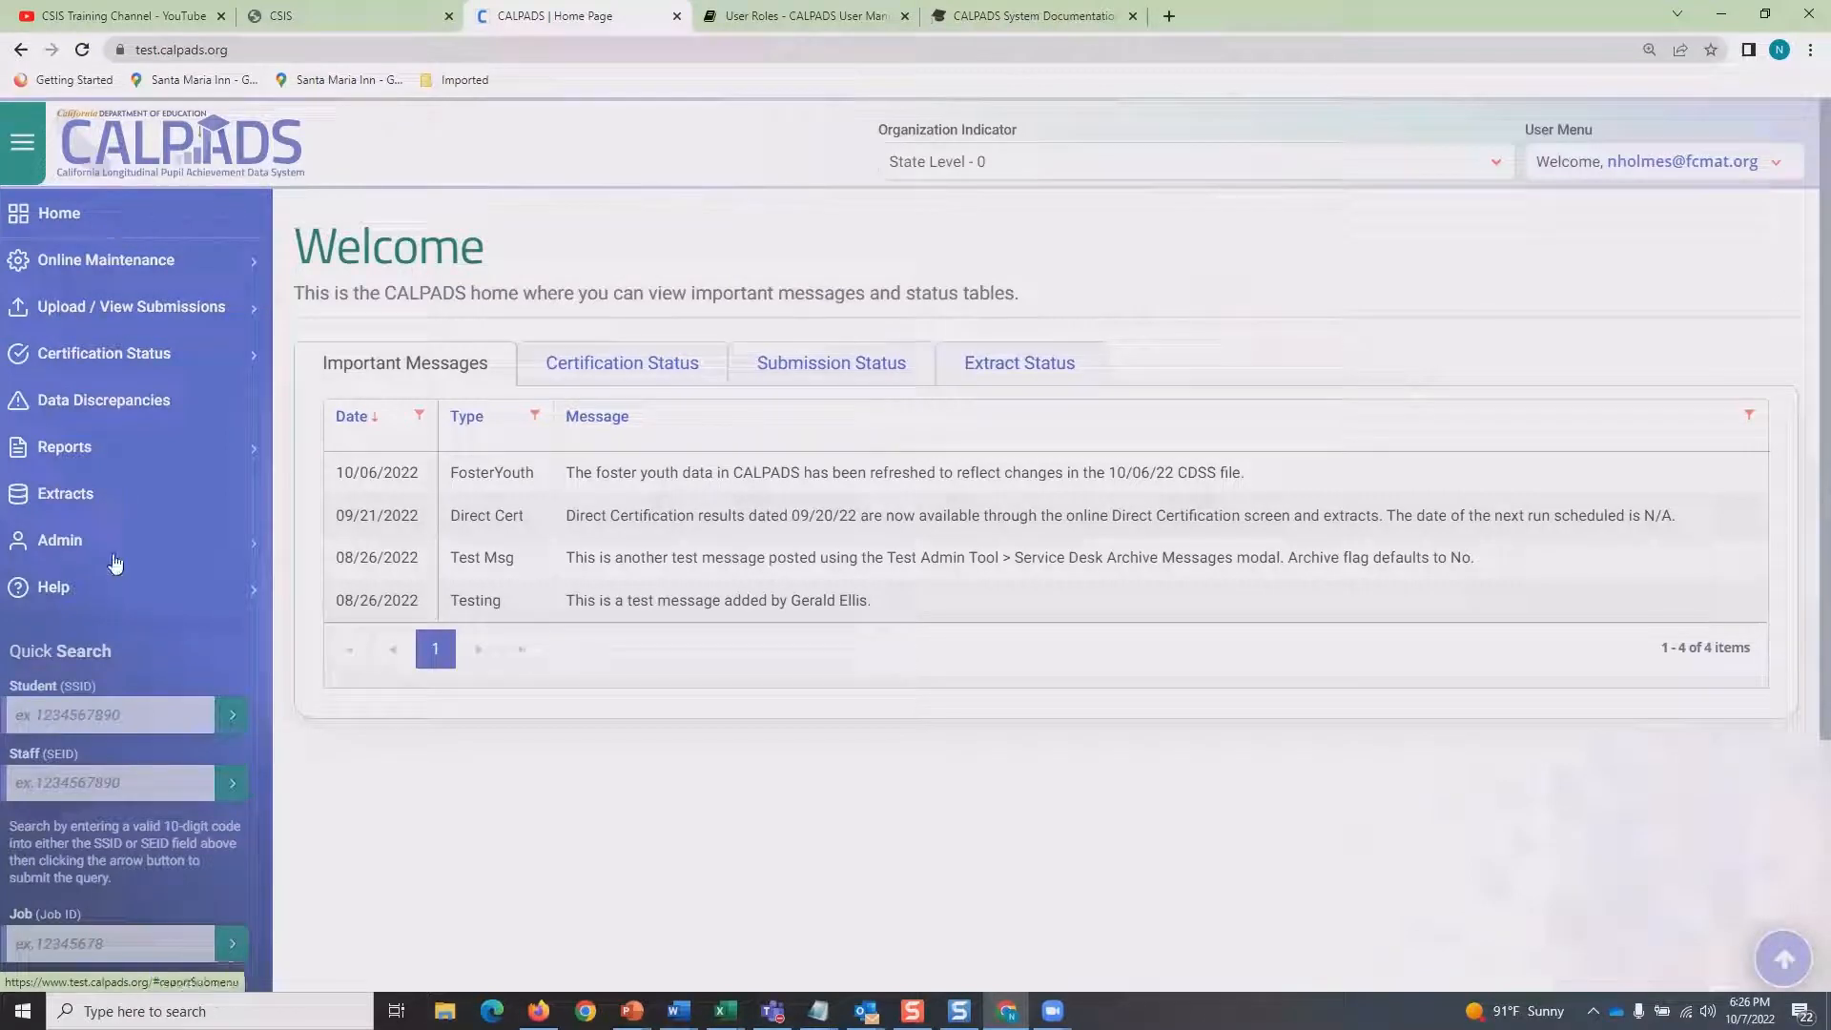
Open the File Upload page and show the available file types for the upload.
click(253, 314)
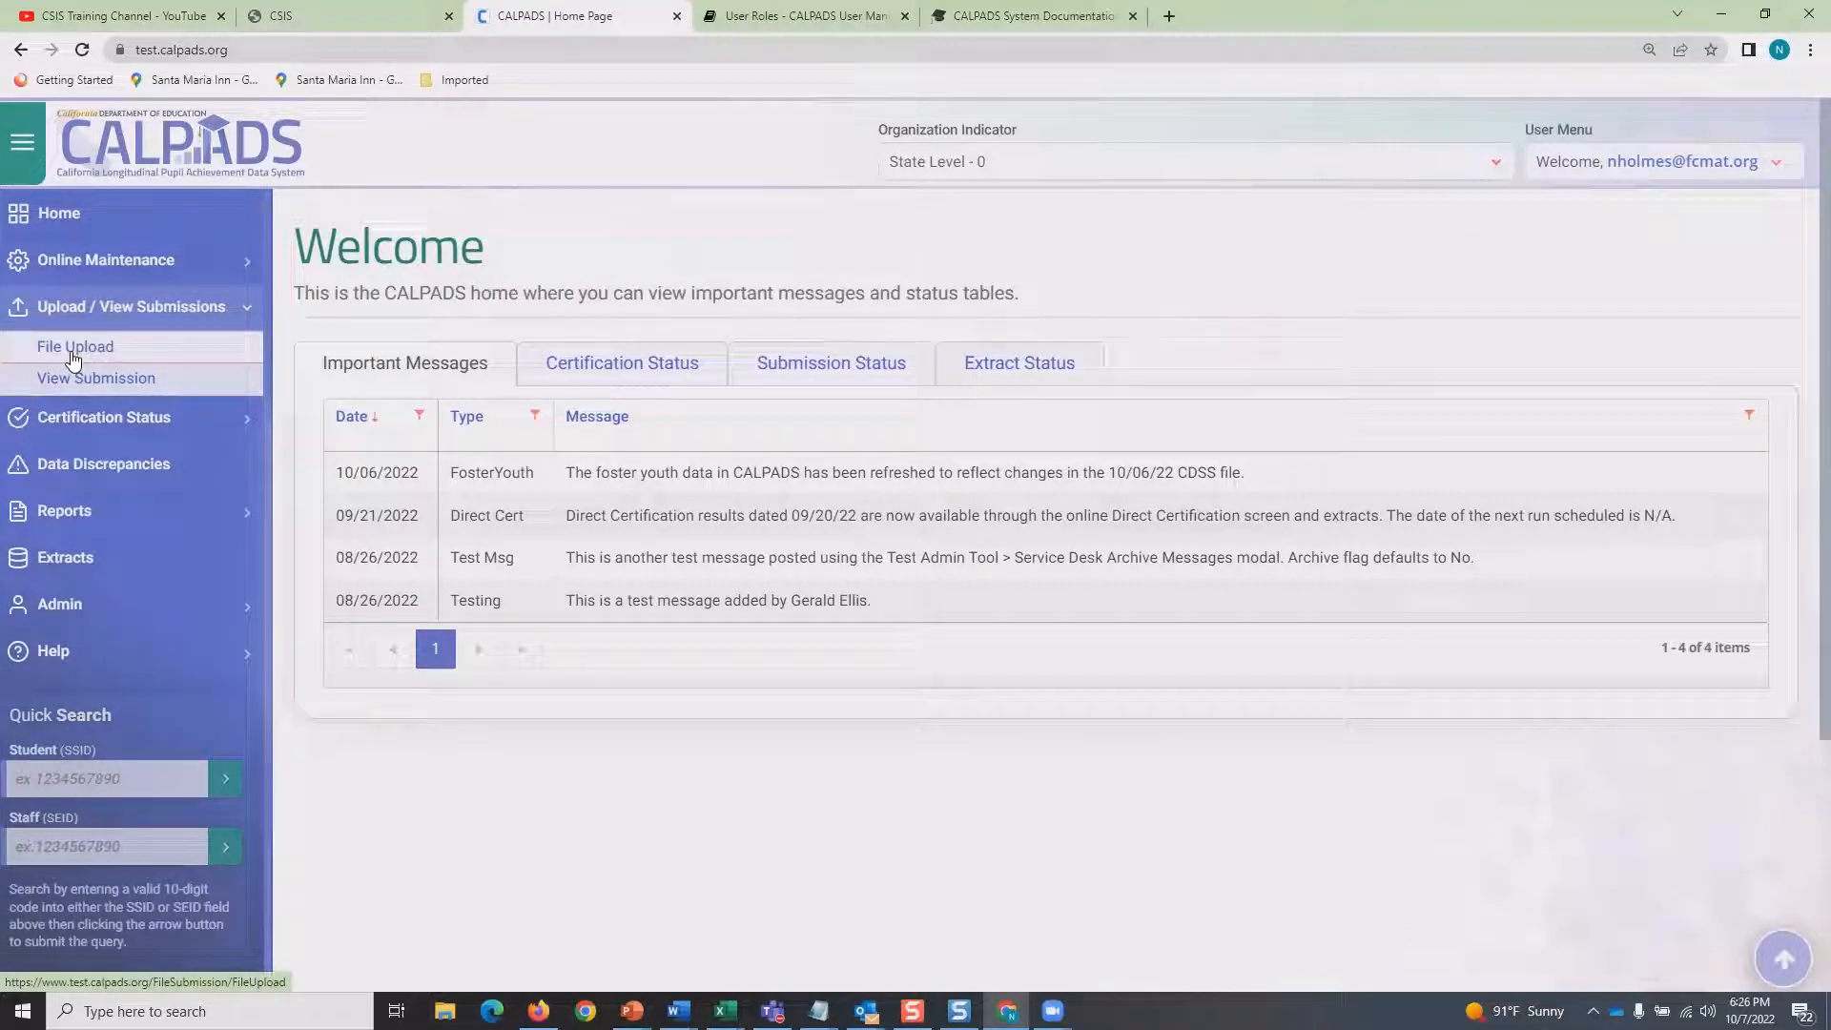
click(73, 348)
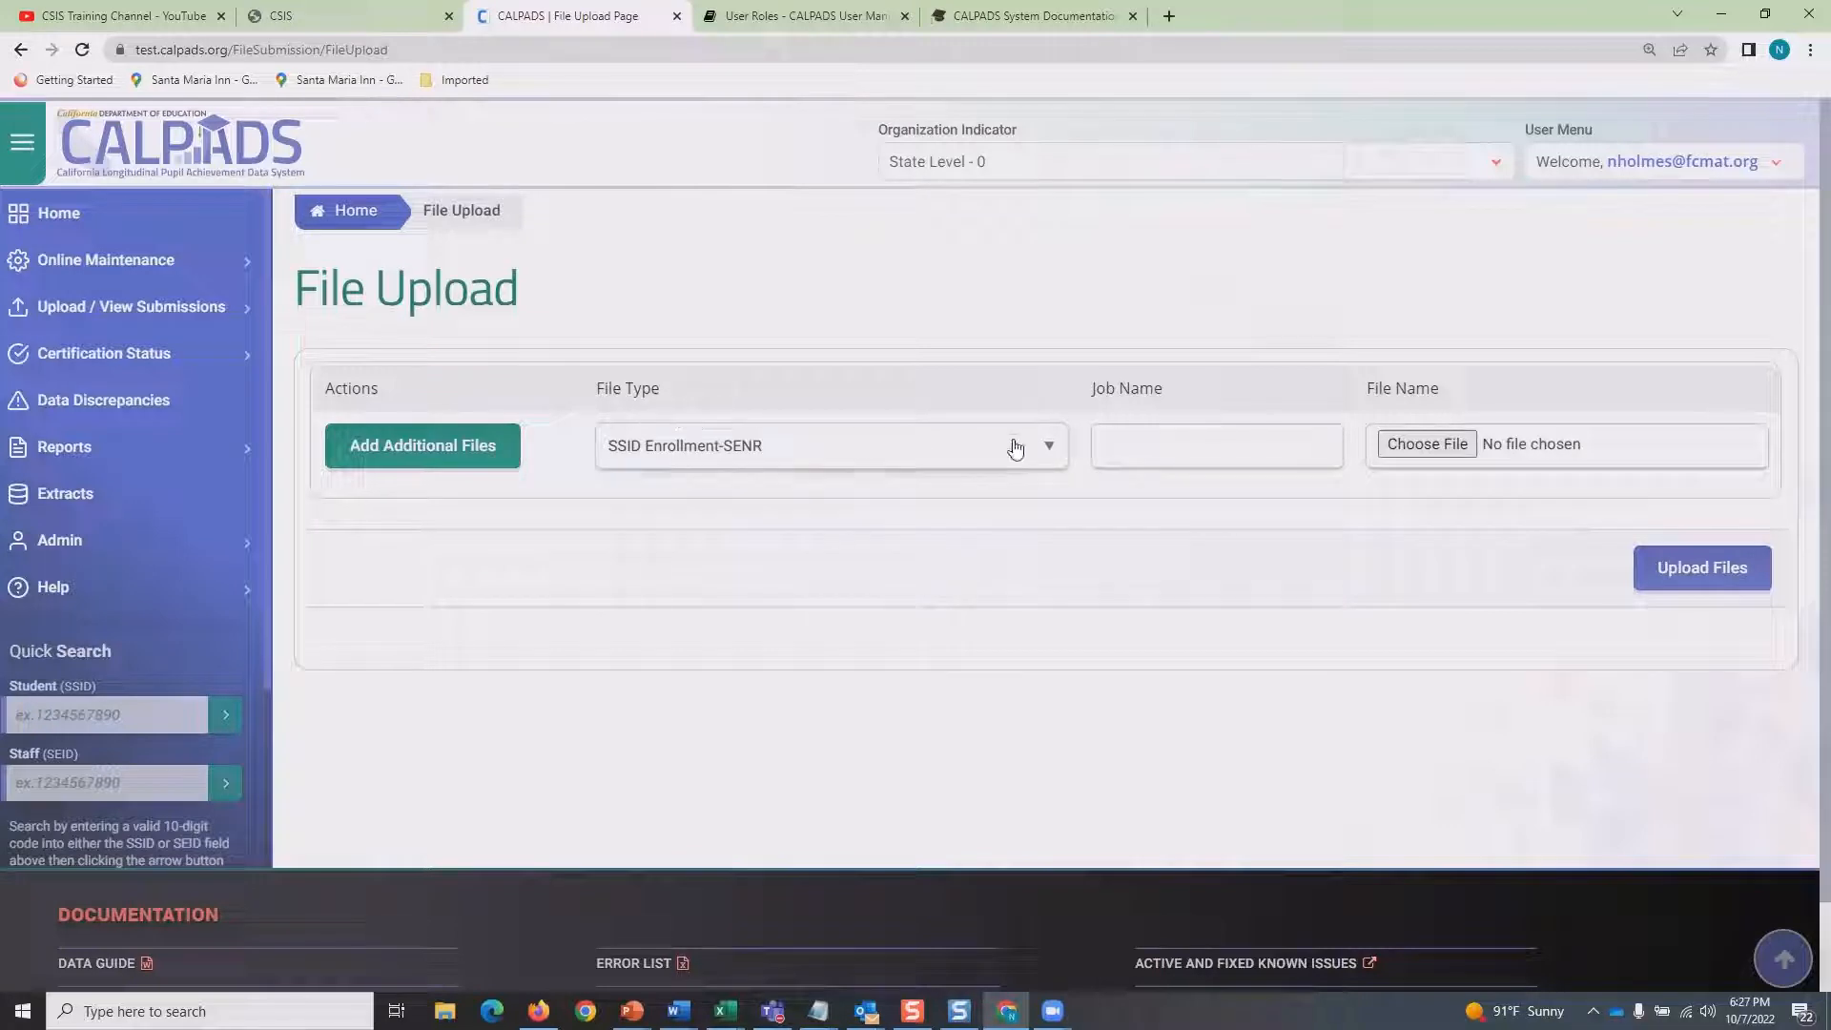
click(1047, 447)
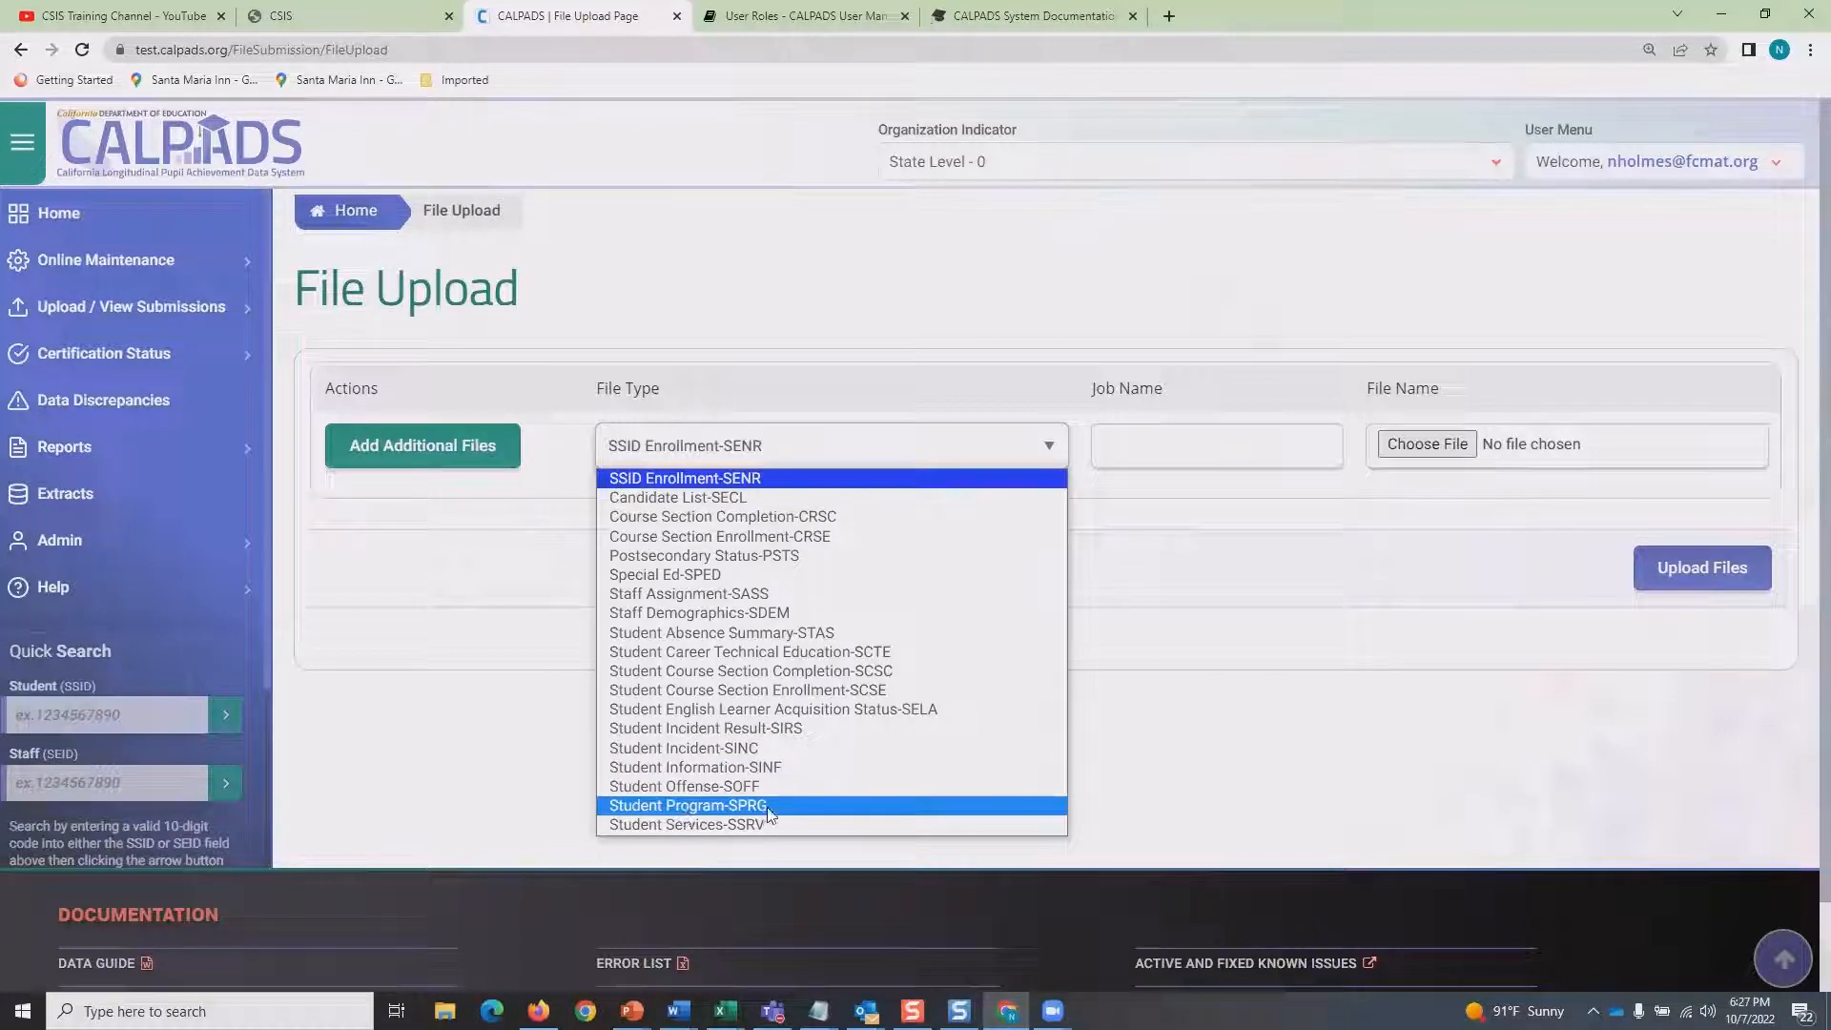
Enter the trial job name kgkhpdas for the SSID Enrollment-SENR file and clear it again.
click(1159, 444)
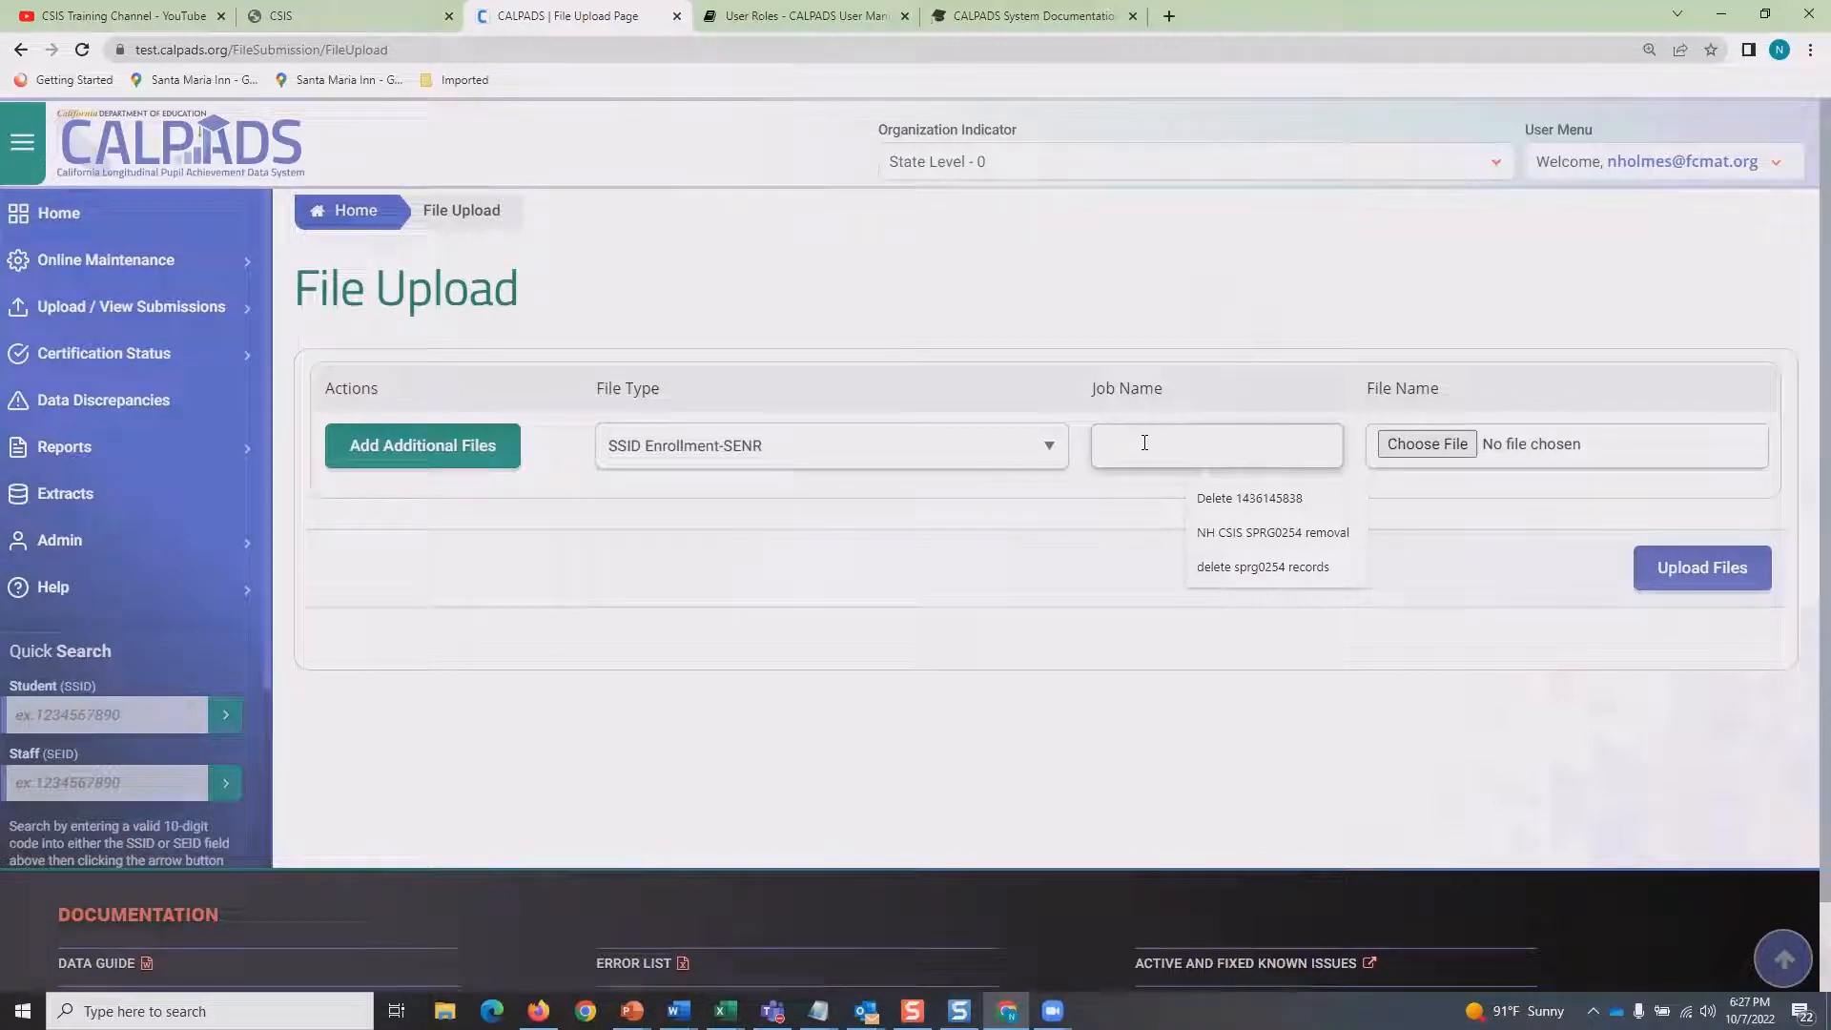
text(kgkhpdas)
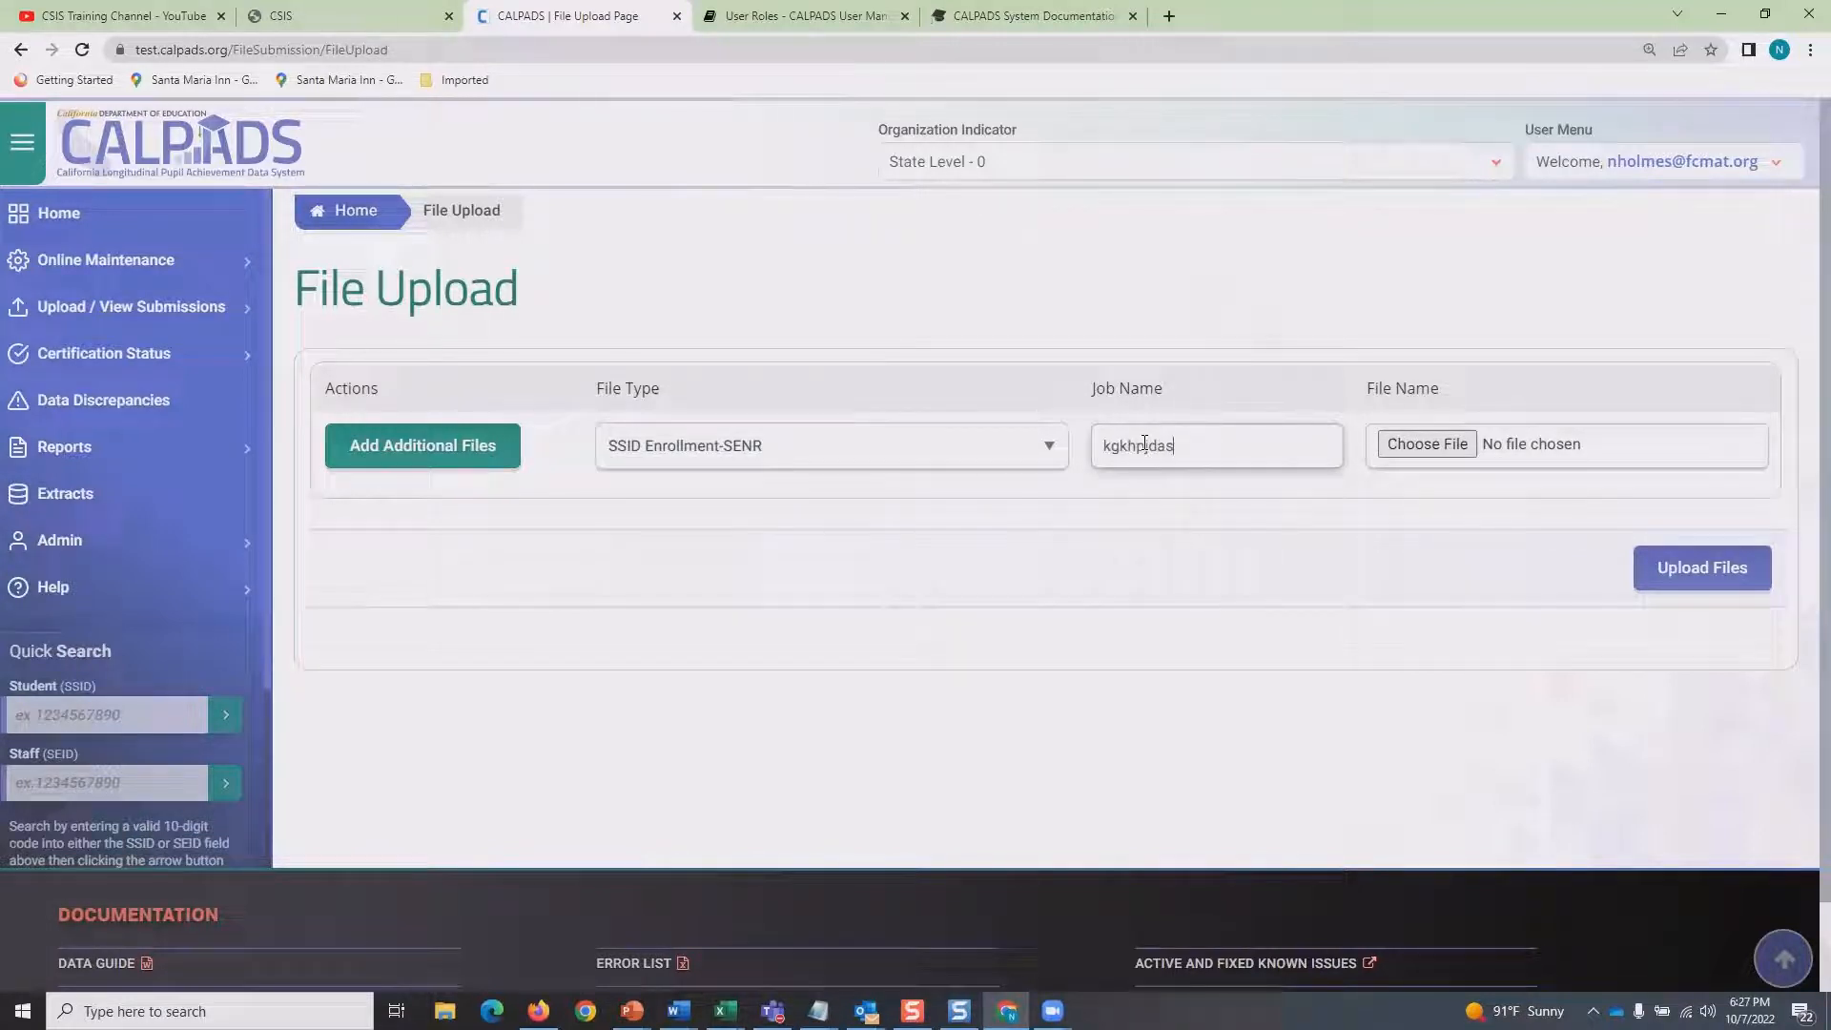
key(ctrl+a)
key(BackSpace)
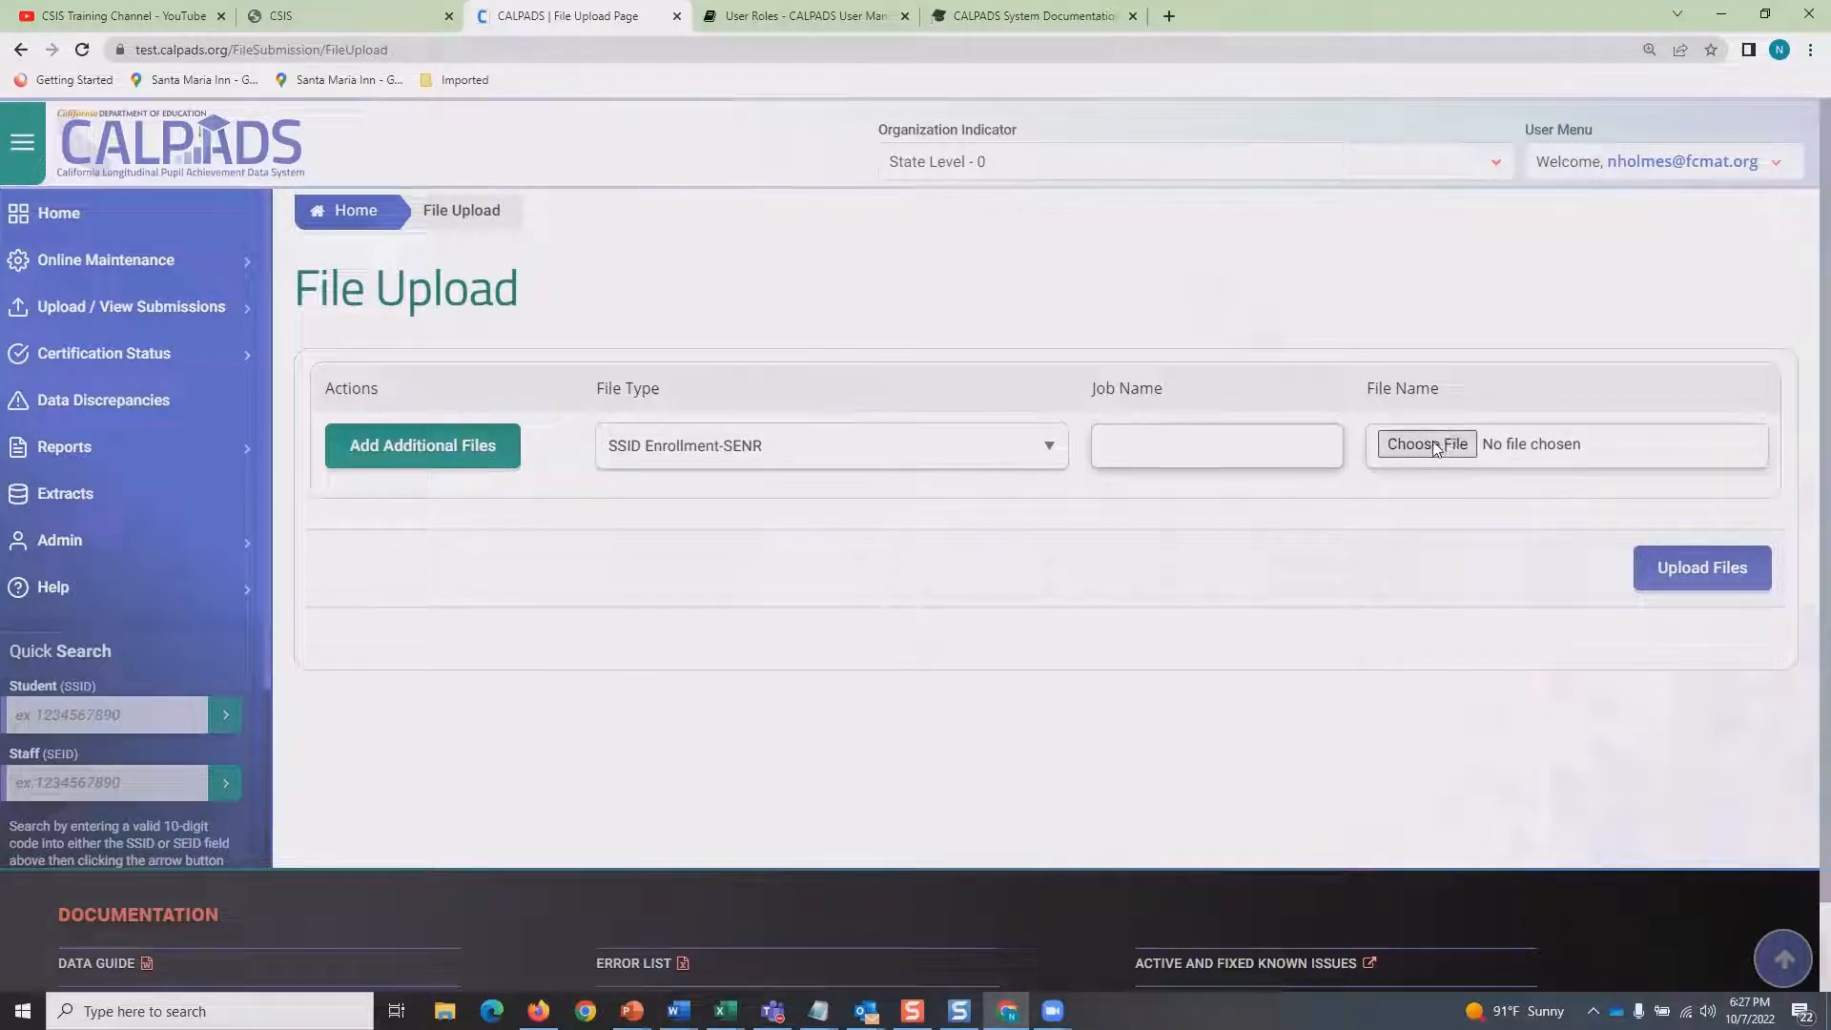
Add four extra file rows to the upload form and reload the page to discard them.
click(438, 456)
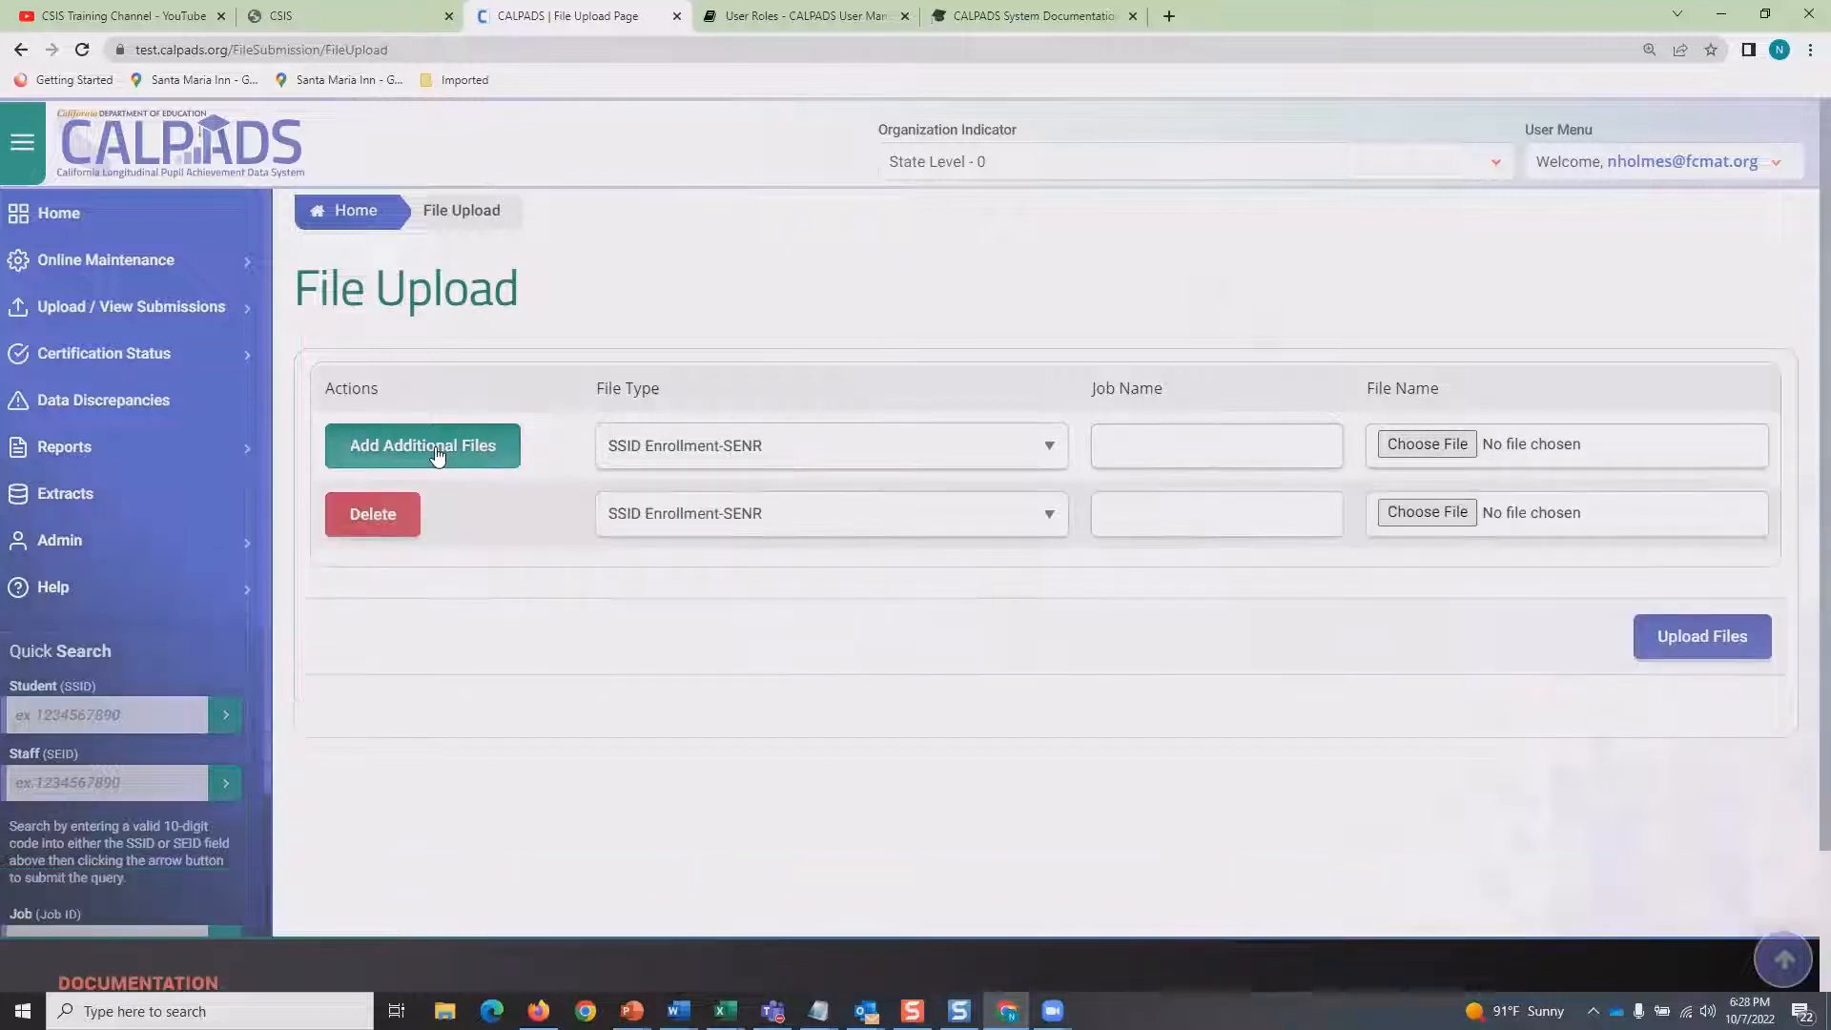
click(438, 458)
click(437, 459)
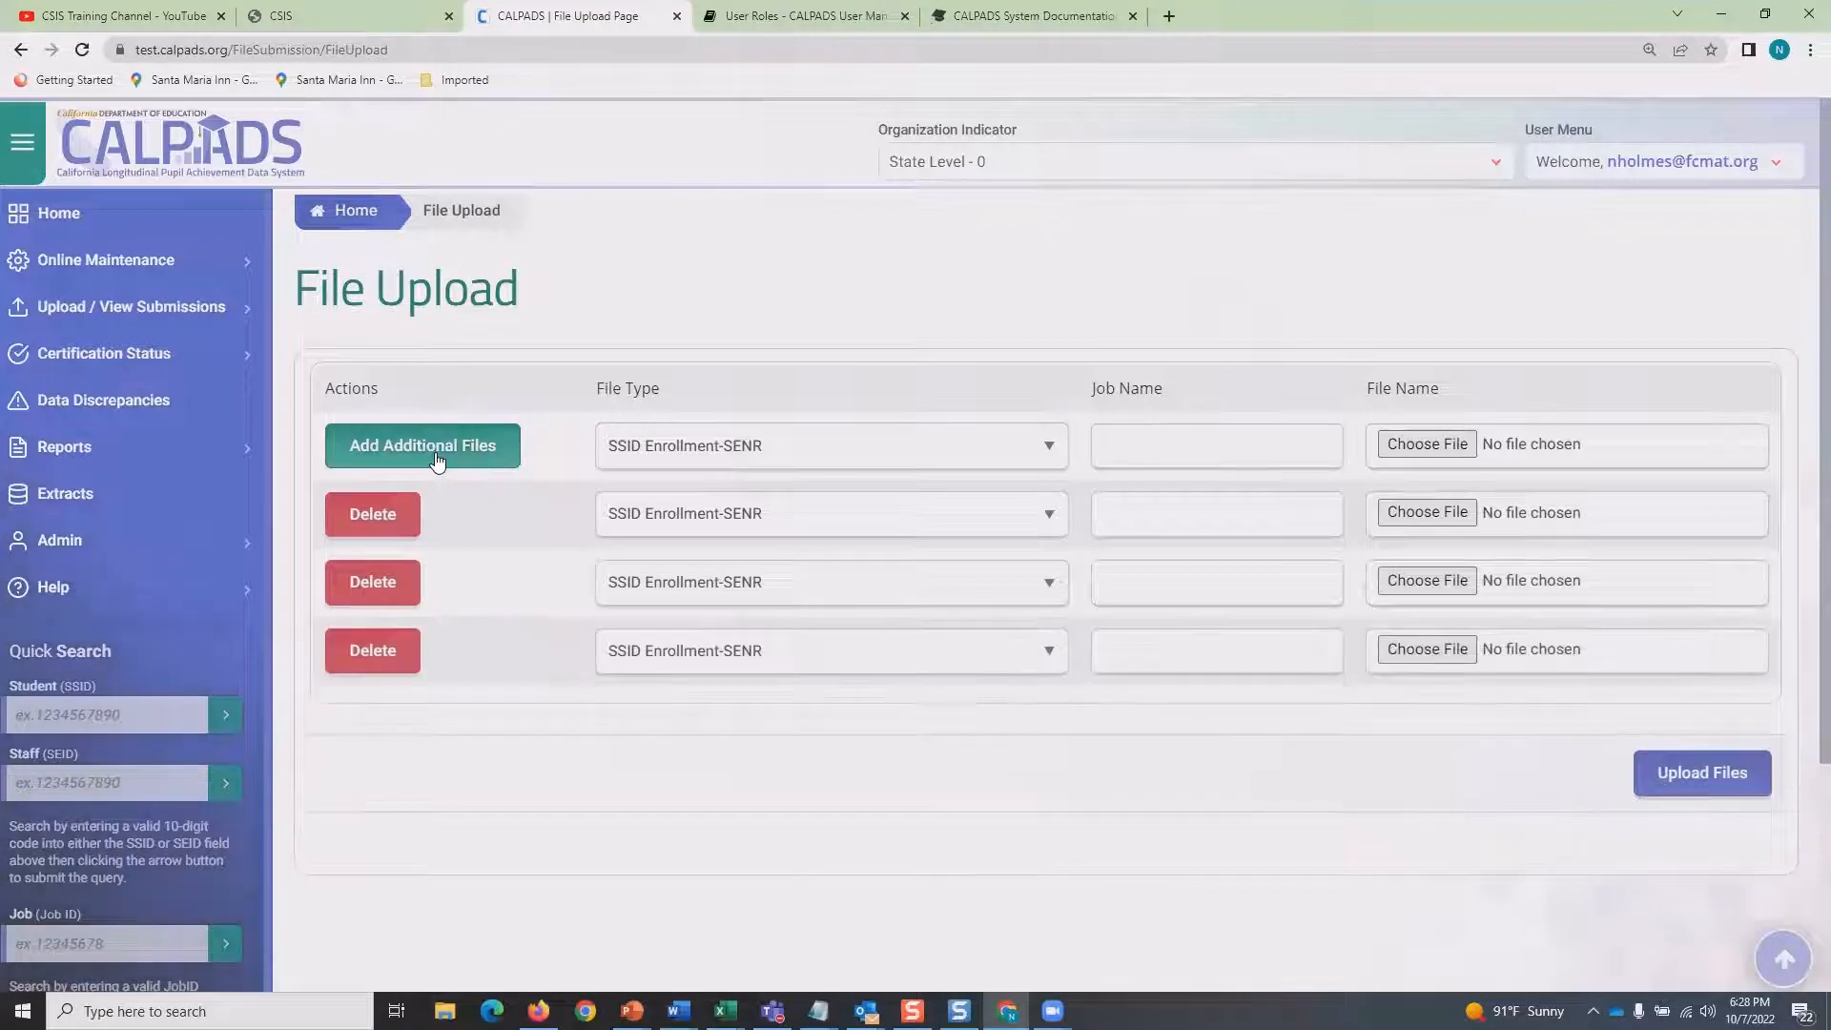
click(438, 459)
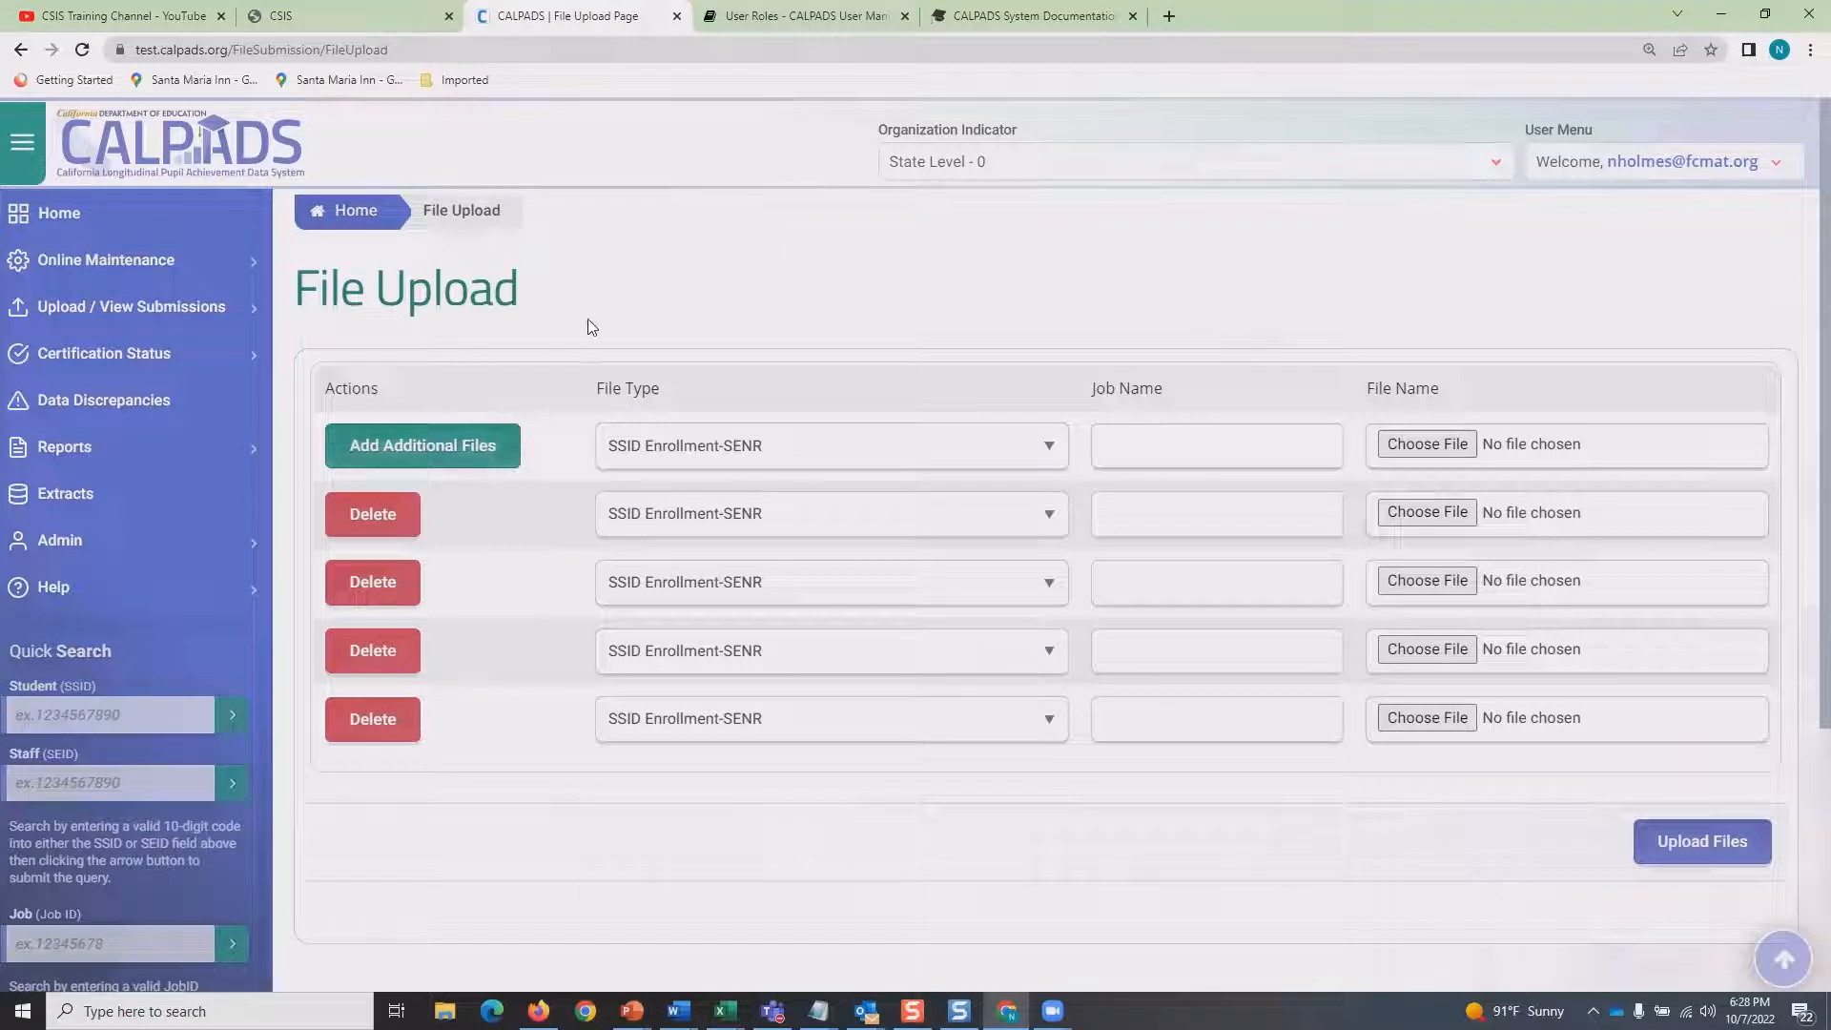
key(F5)
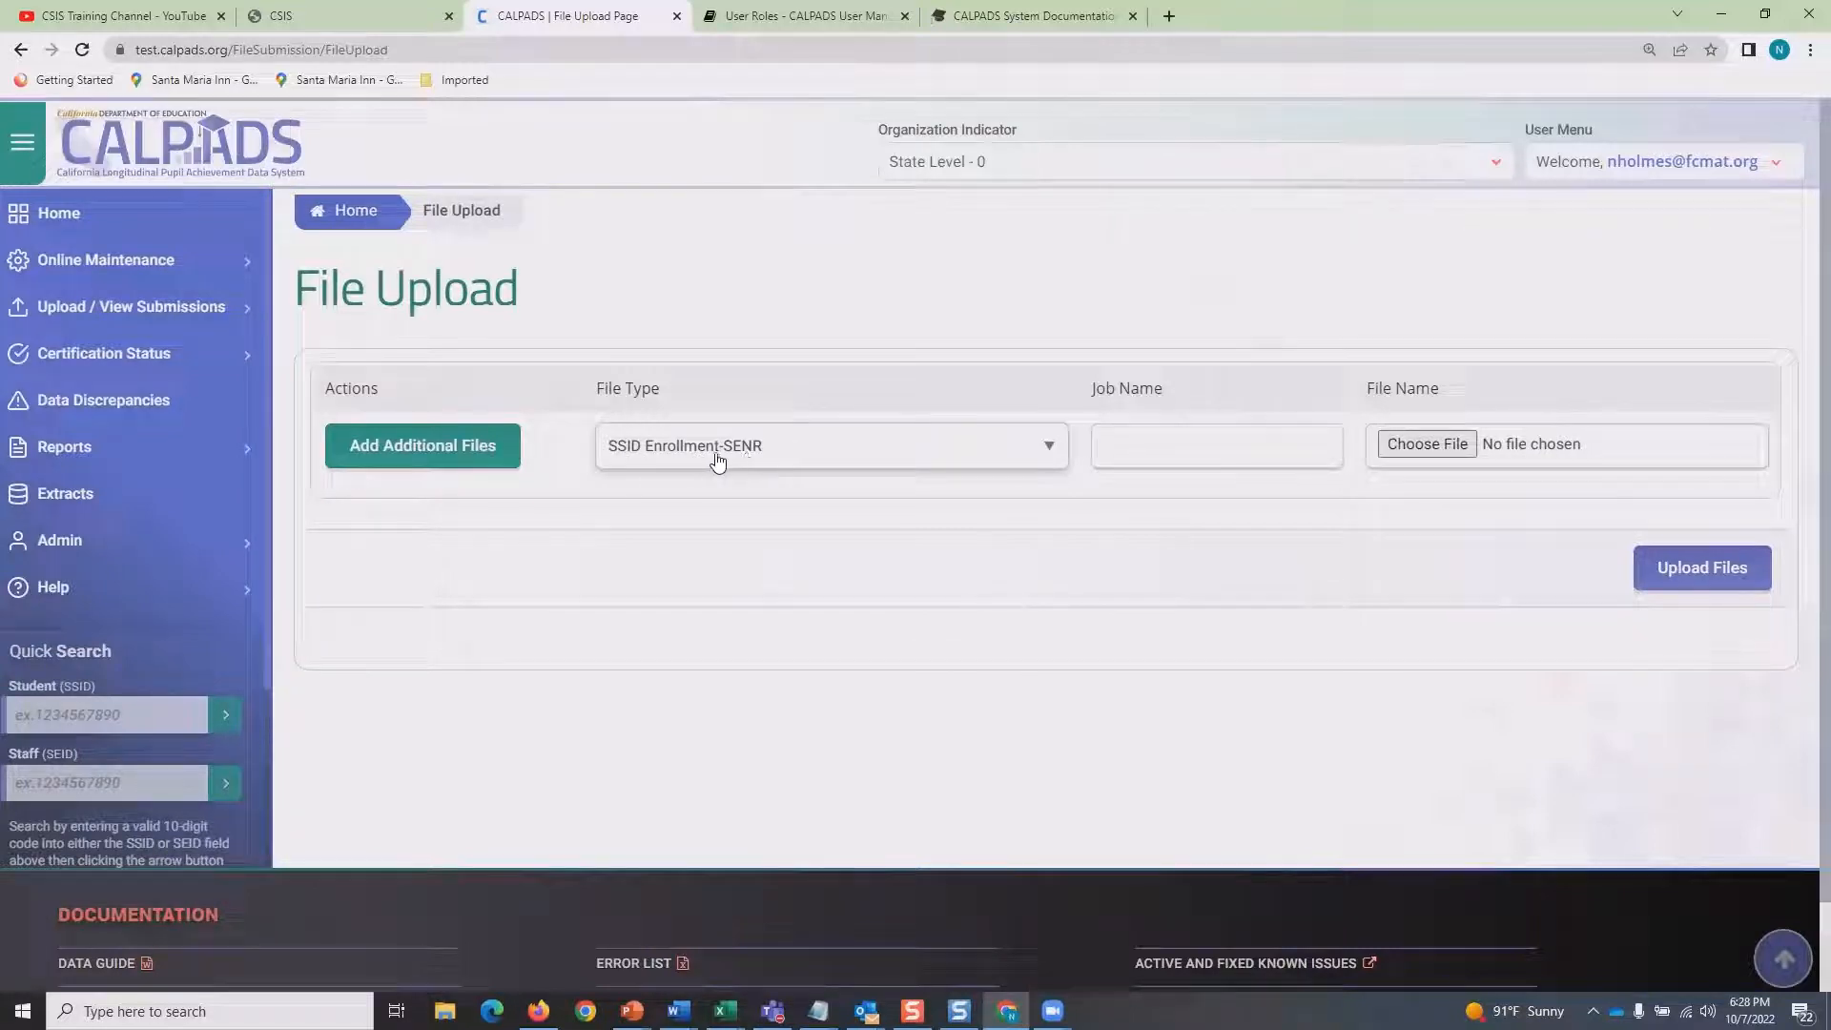
Attach the file SENR CSISBERK 22-23 Middleschool from the folder Batch file DP files 22.23 to the SSID Enrollment-SENR upload.
click(1395, 452)
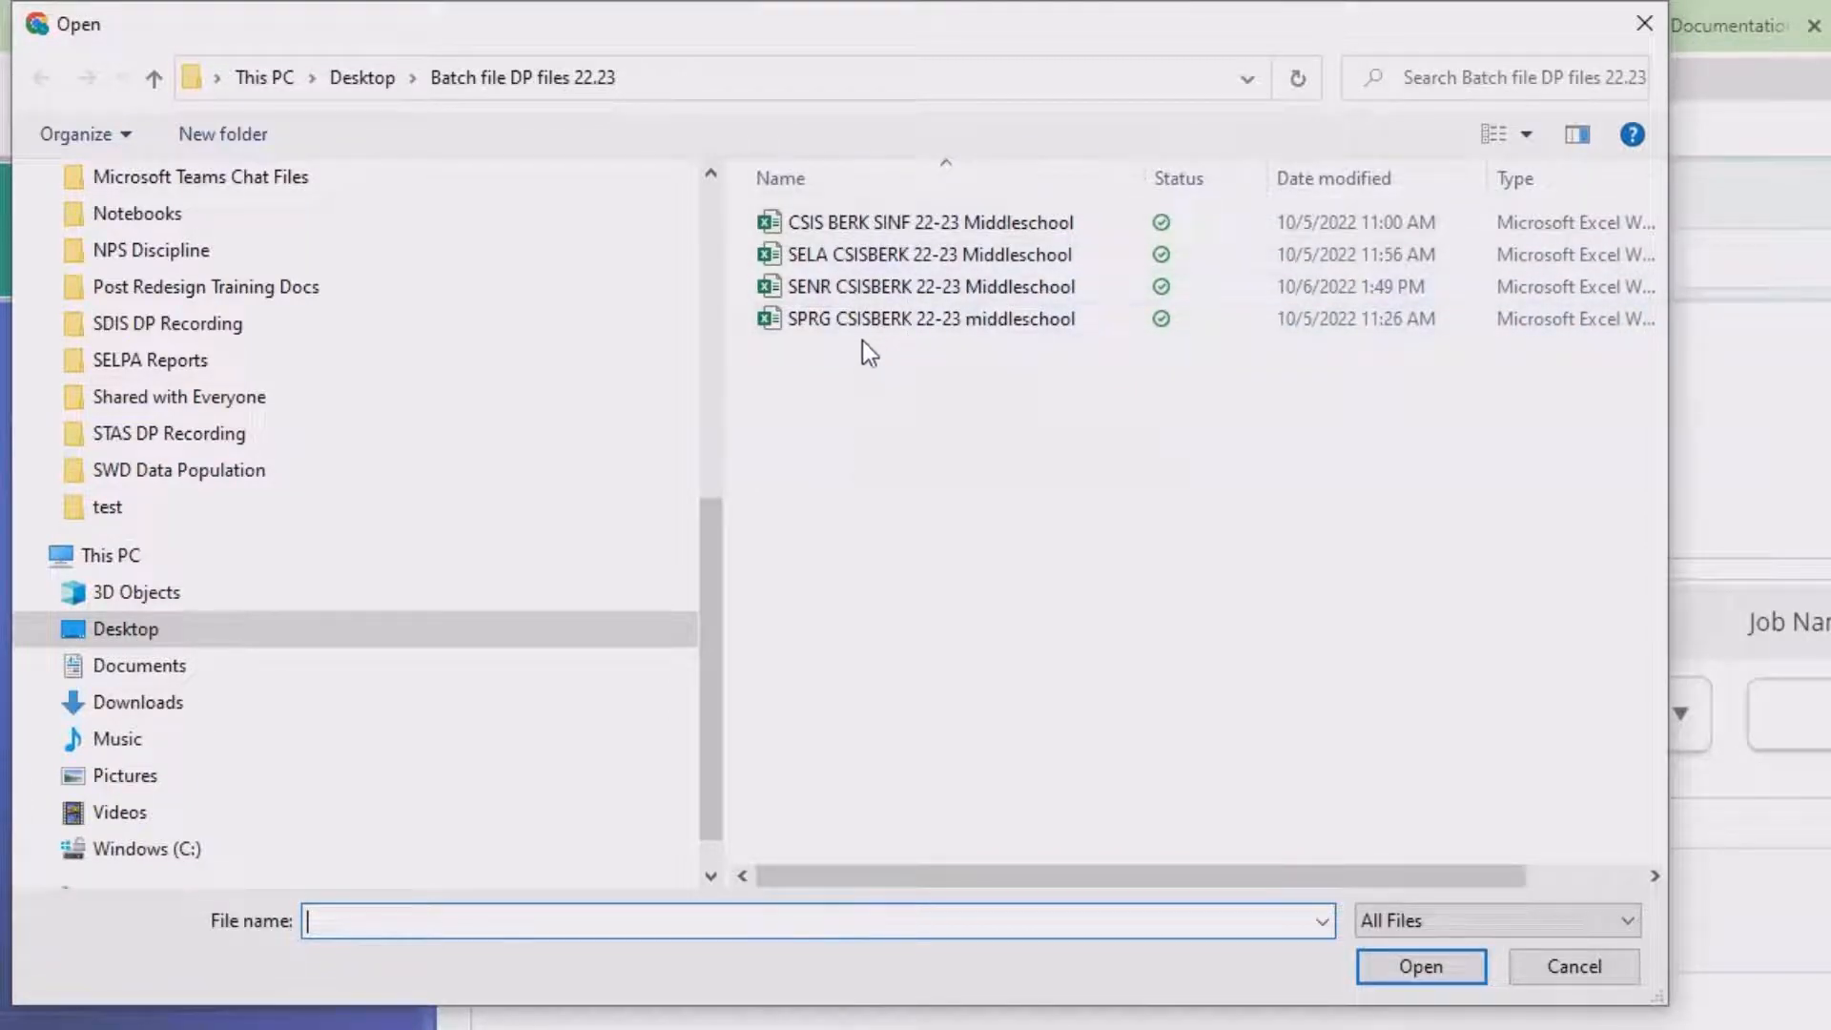
drag(715, 551, 735, 181)
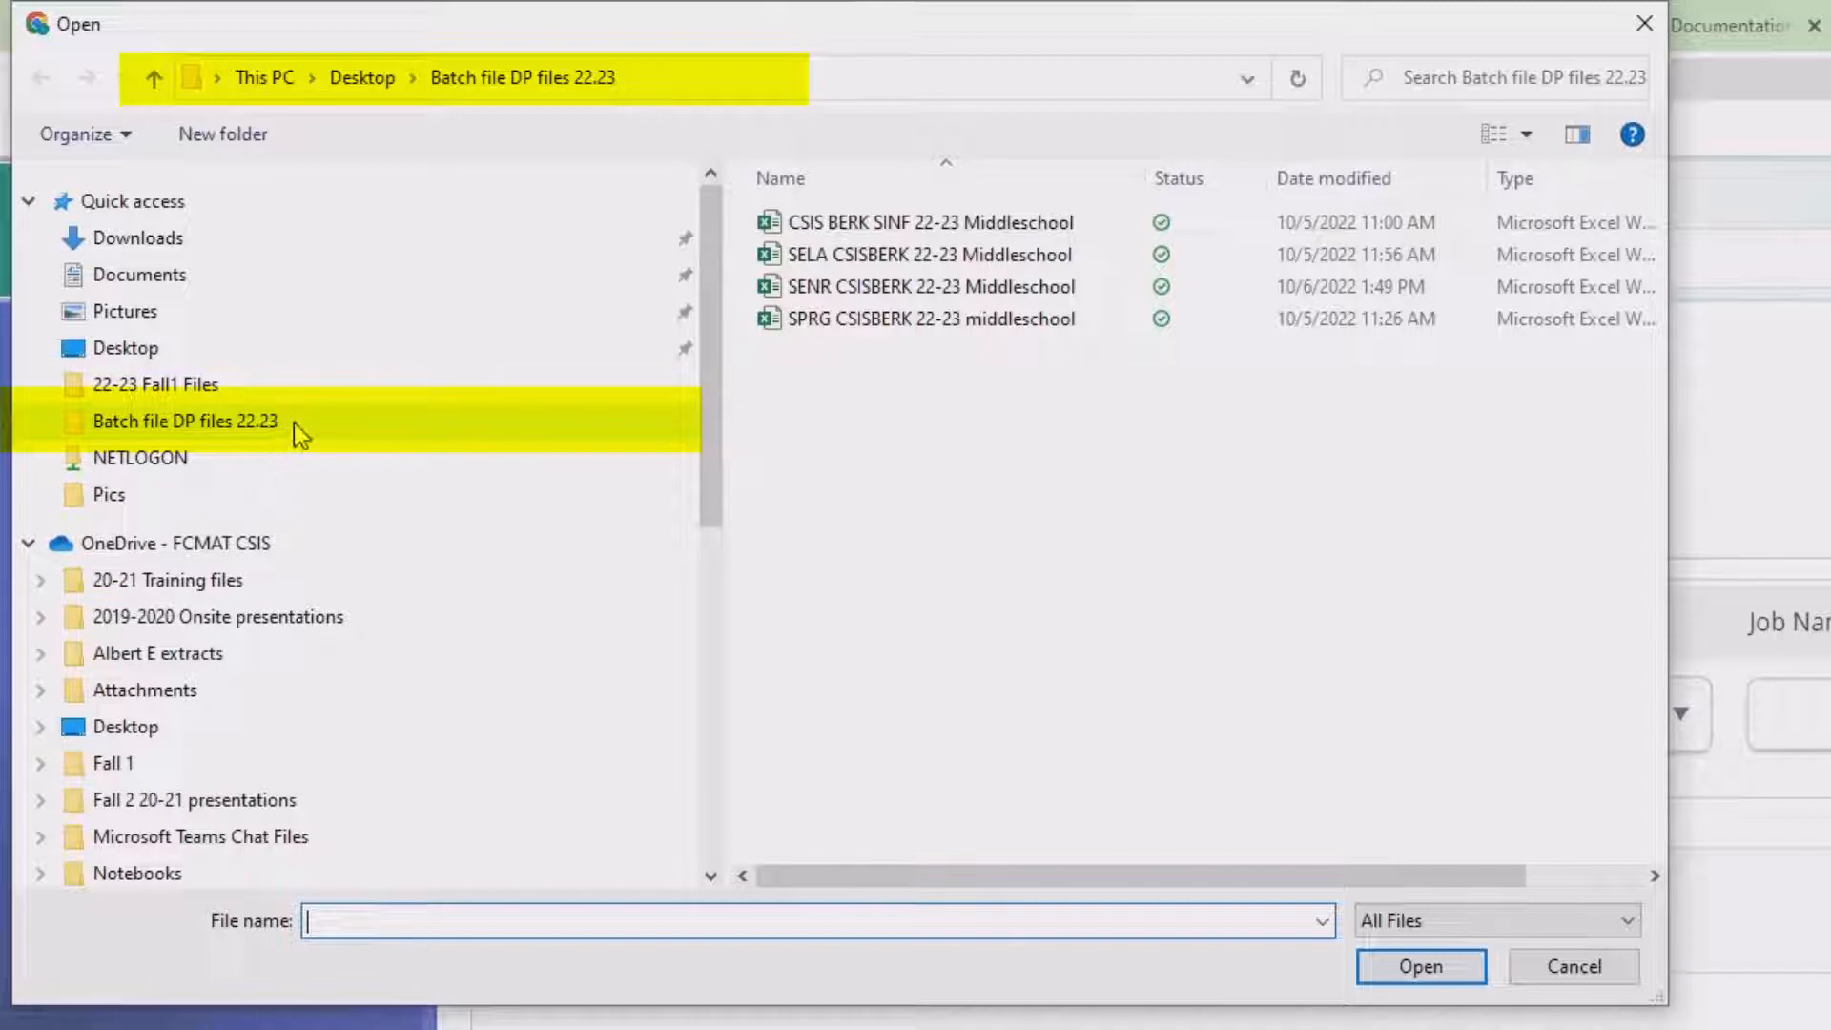
click(244, 429)
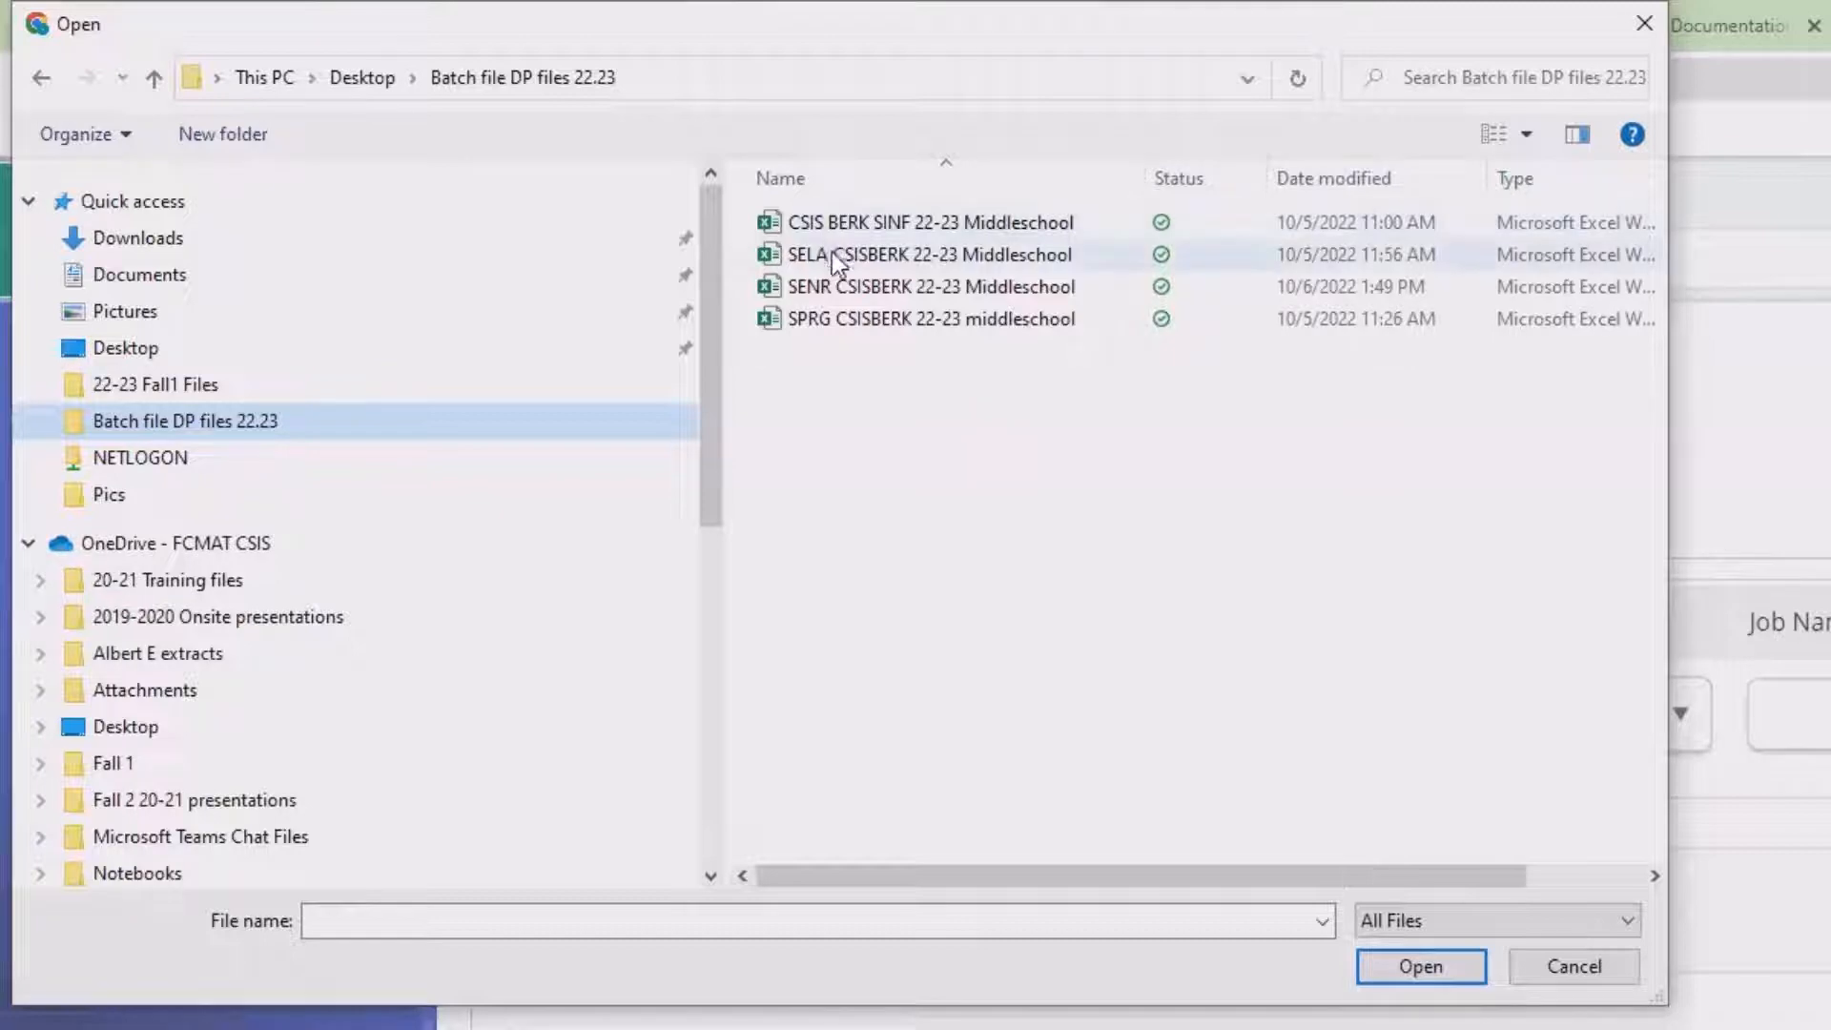
click(804, 291)
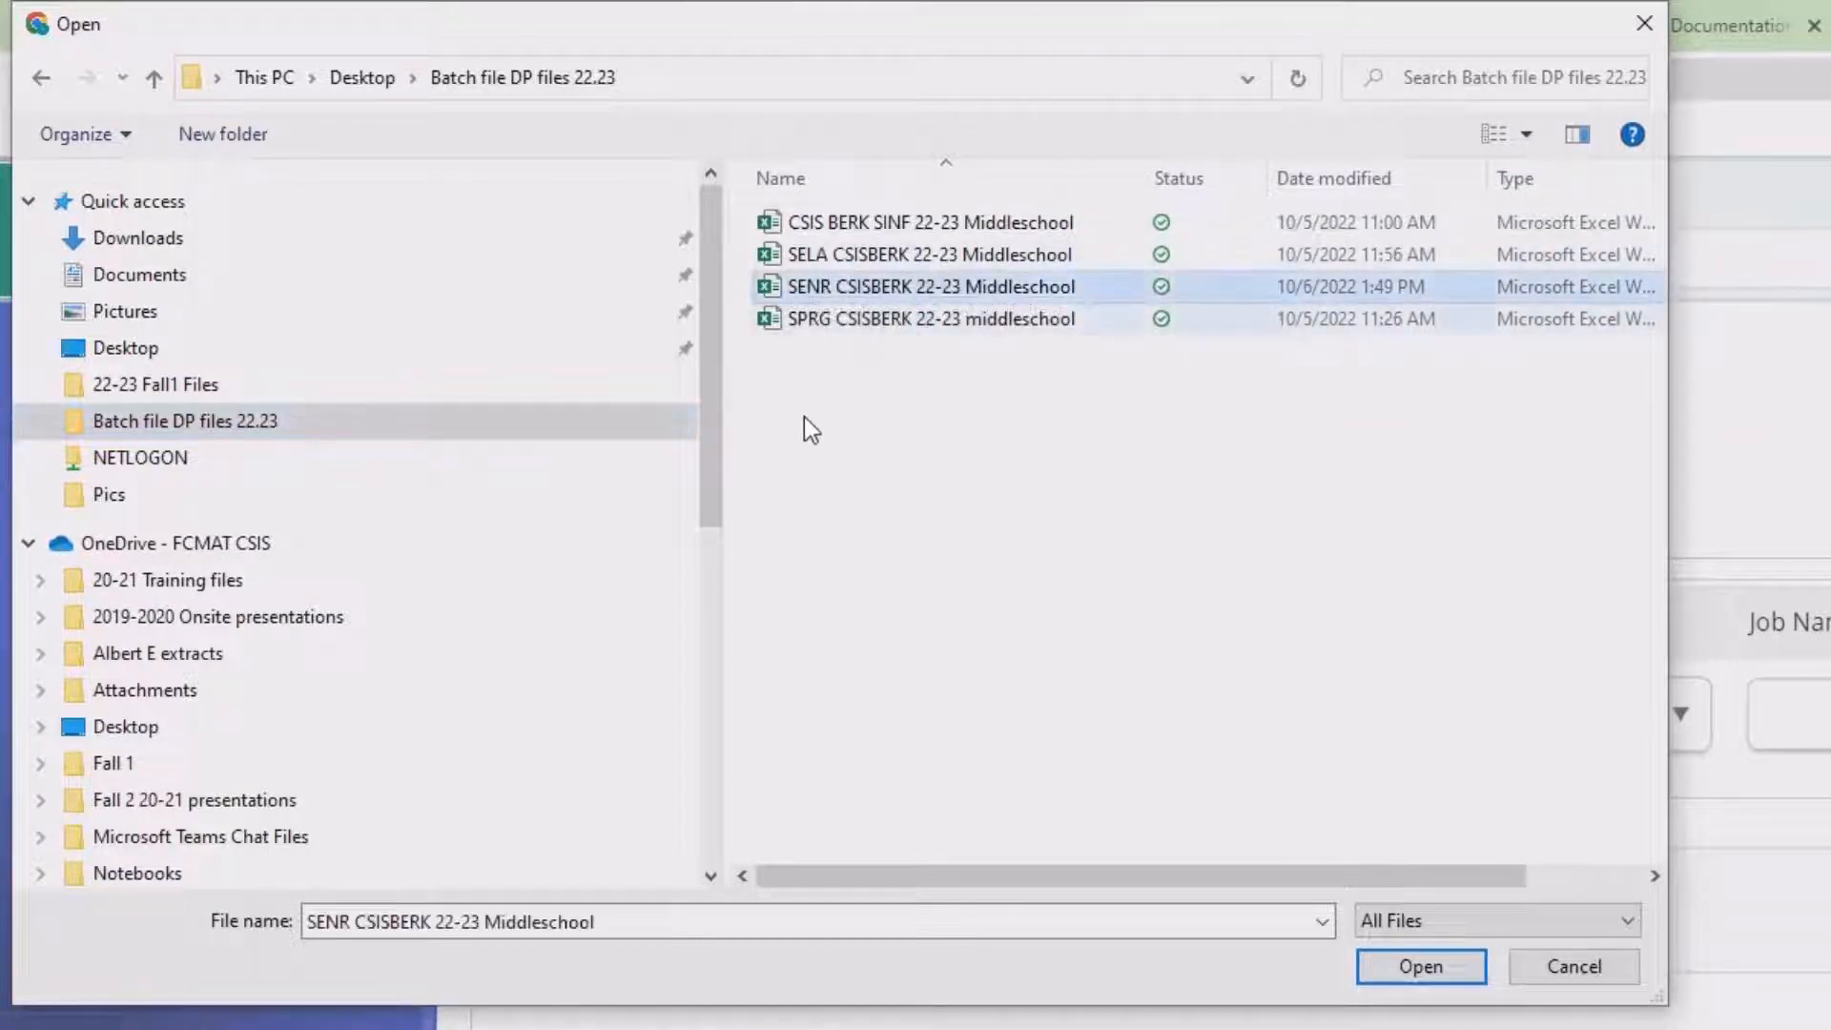
click(1421, 965)
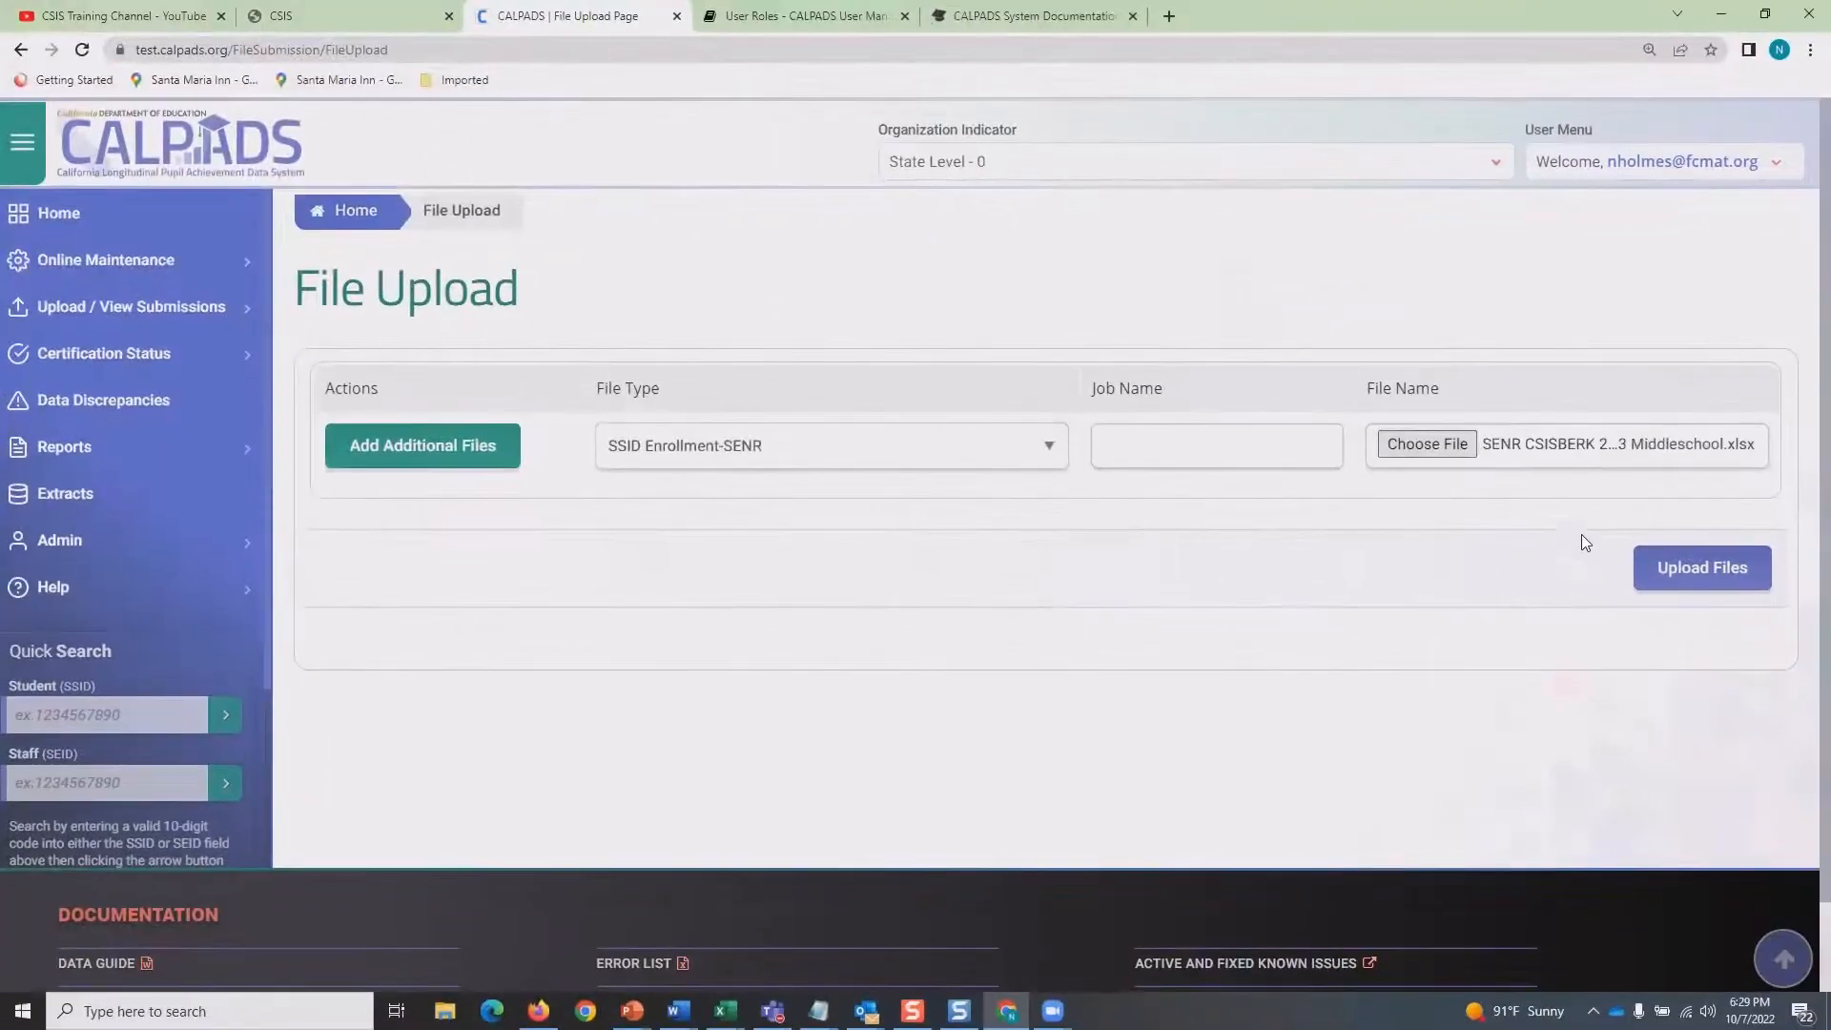
Name the job 1st SENR File and upload the attached file.
click(1251, 477)
text(1)
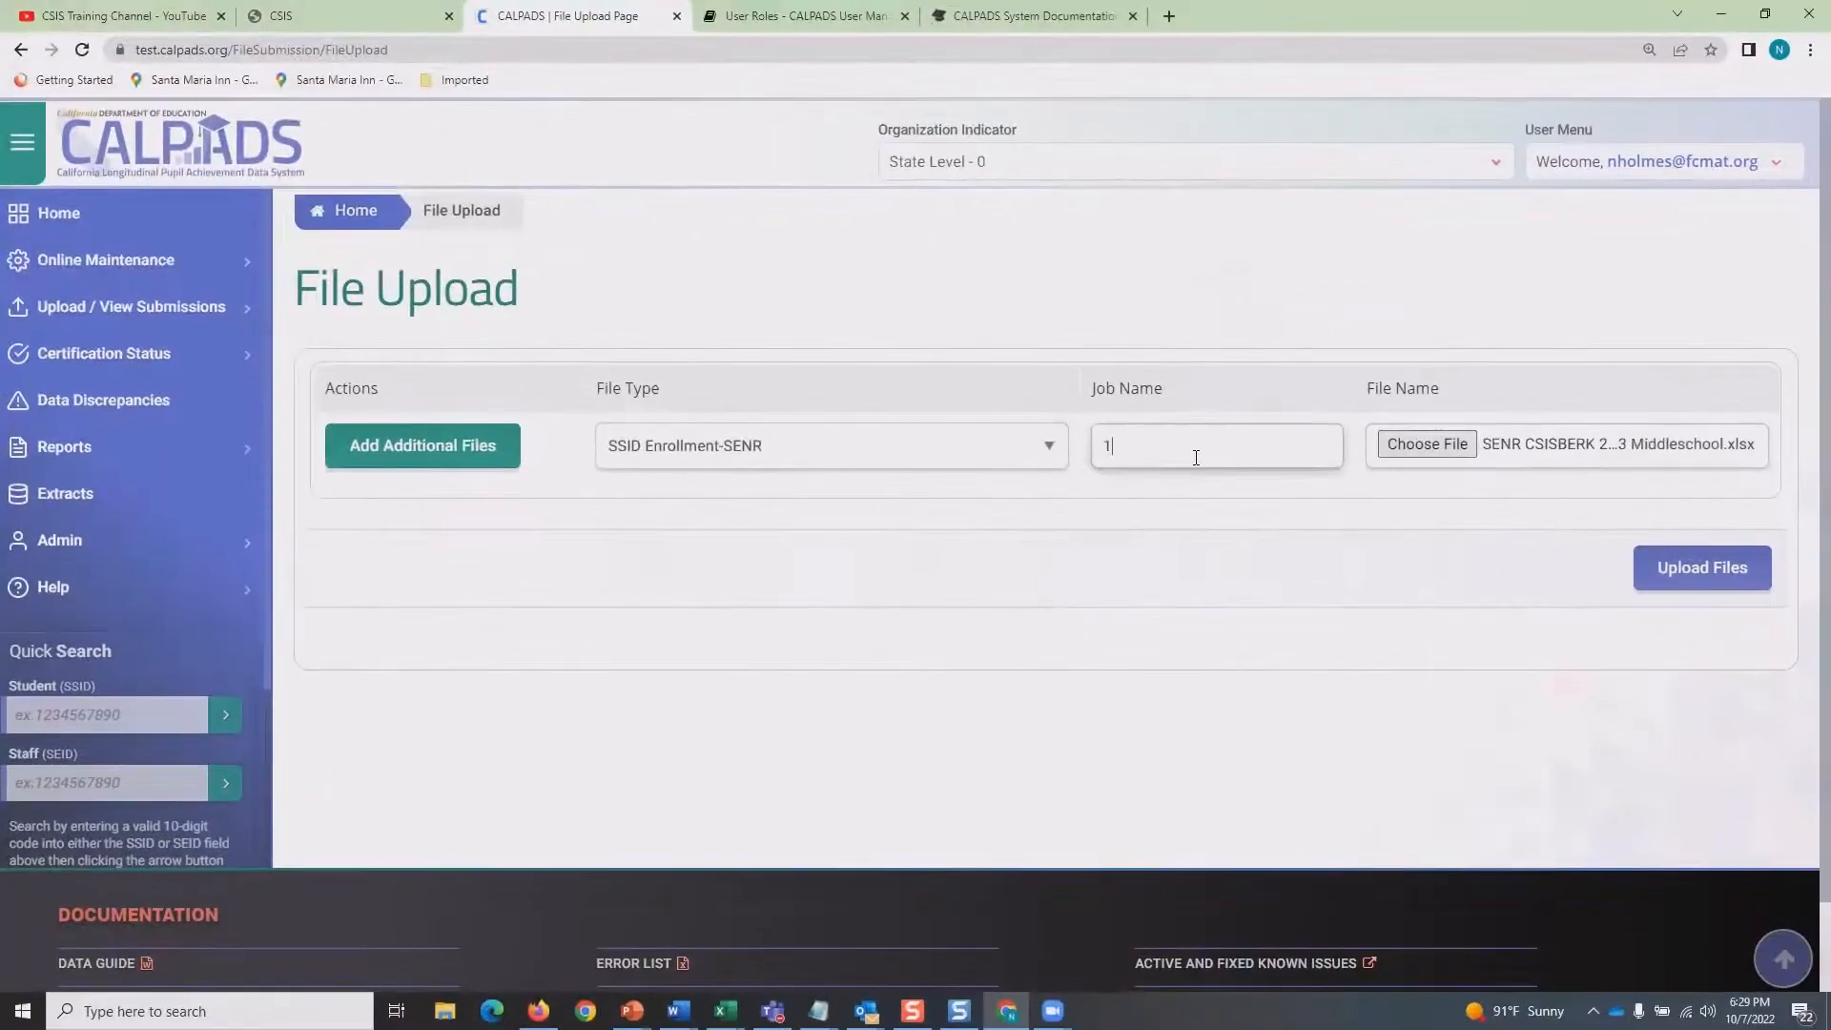
text(st SENR File)
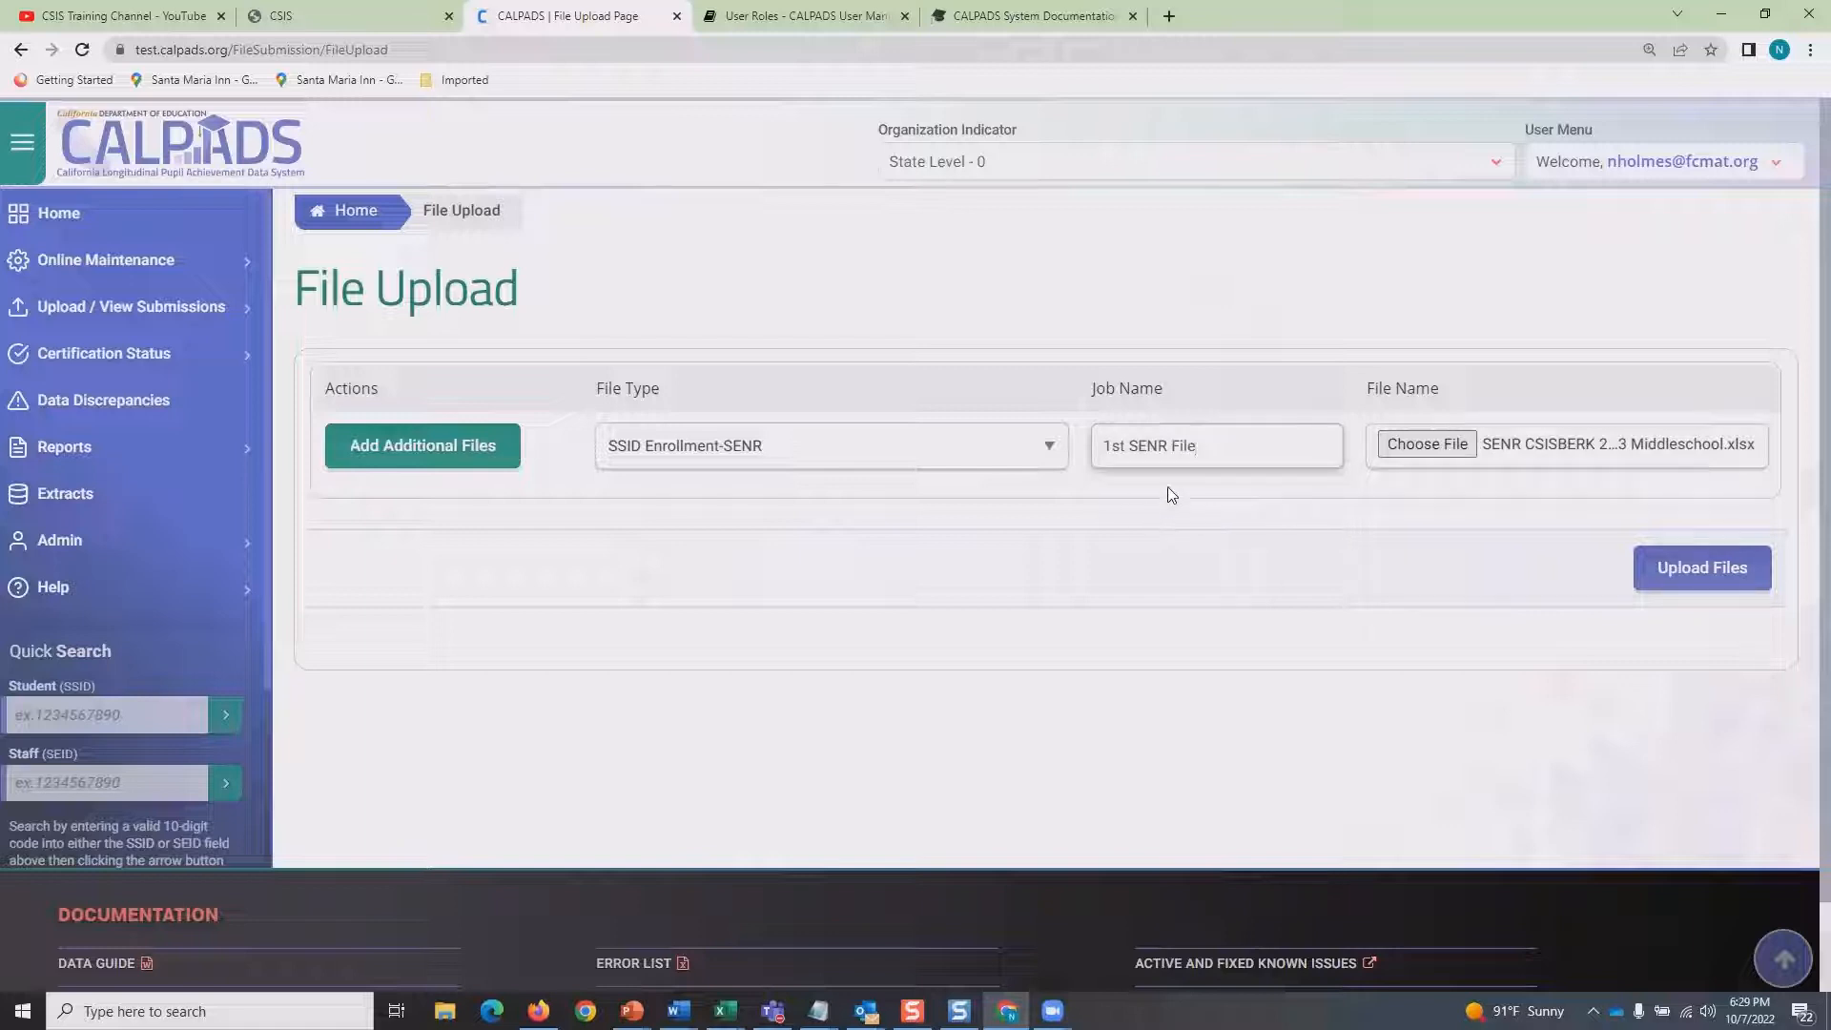
click(1662, 572)
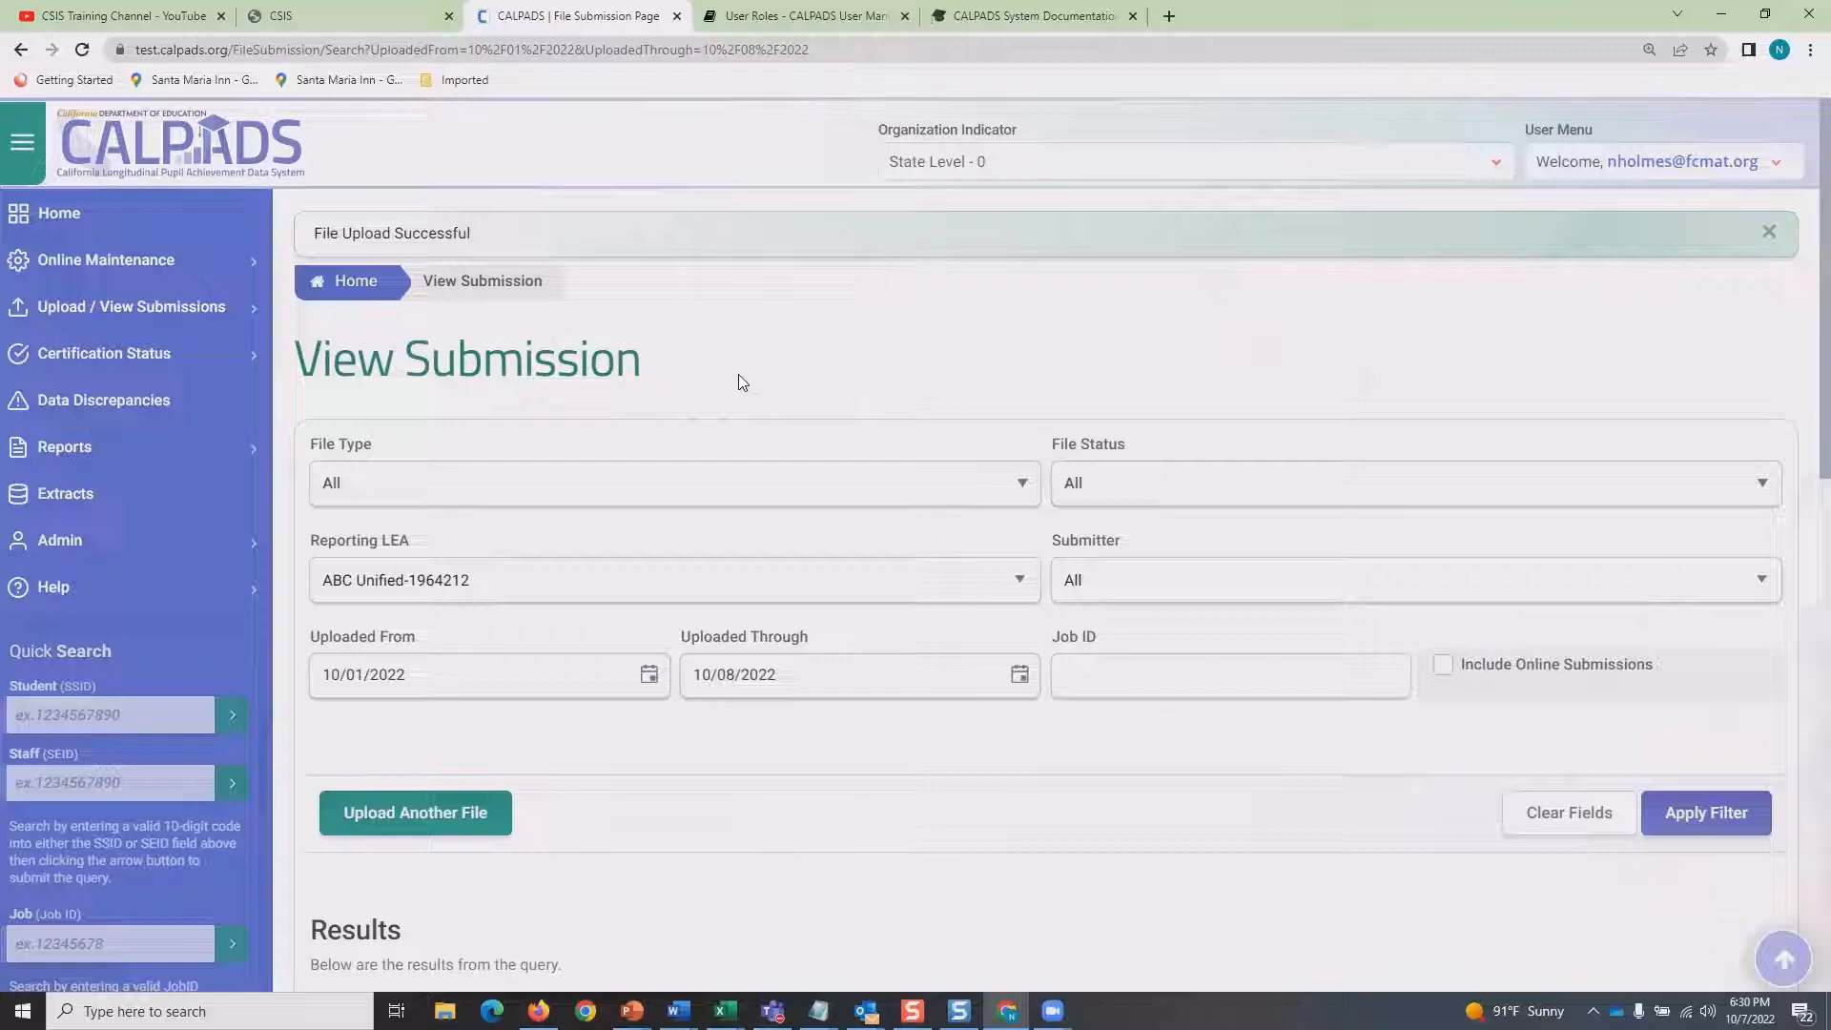
Examine the submission filters and the results table for the uploaded SENR job's file status, total records and errors.
scroll(826, 244, down, 4)
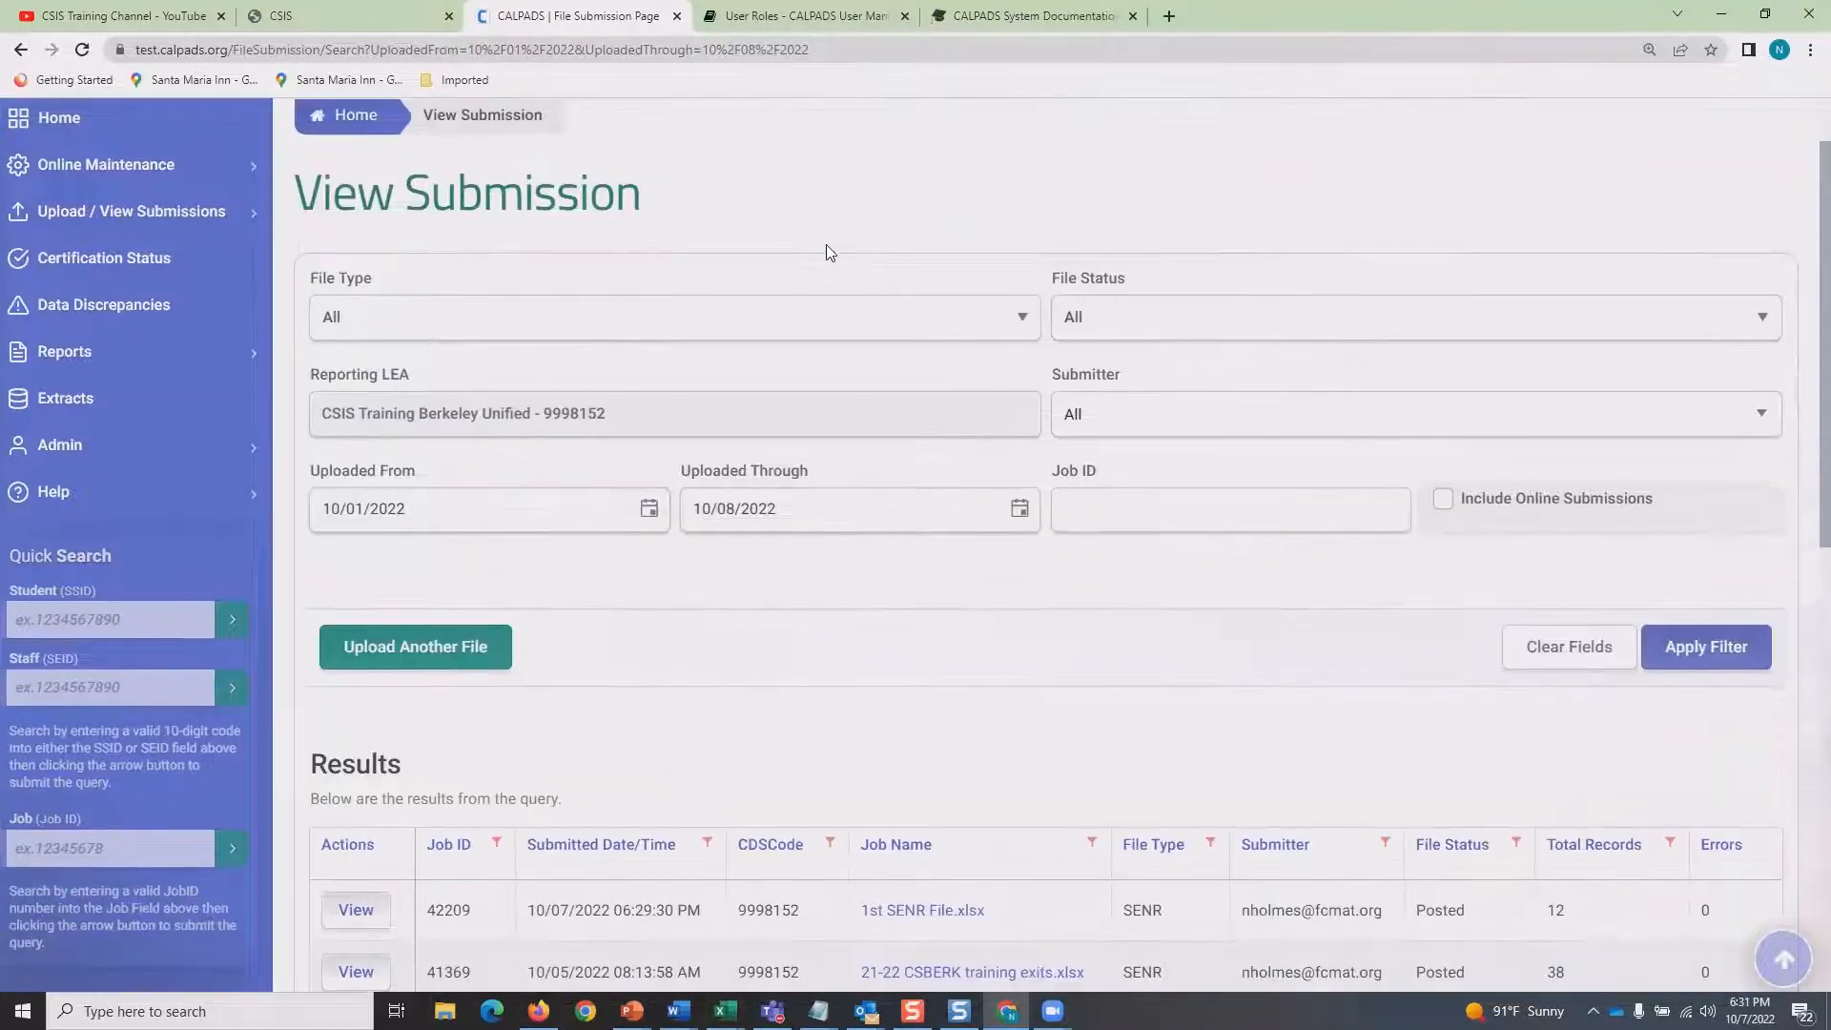
scroll(825, 242, down, 3)
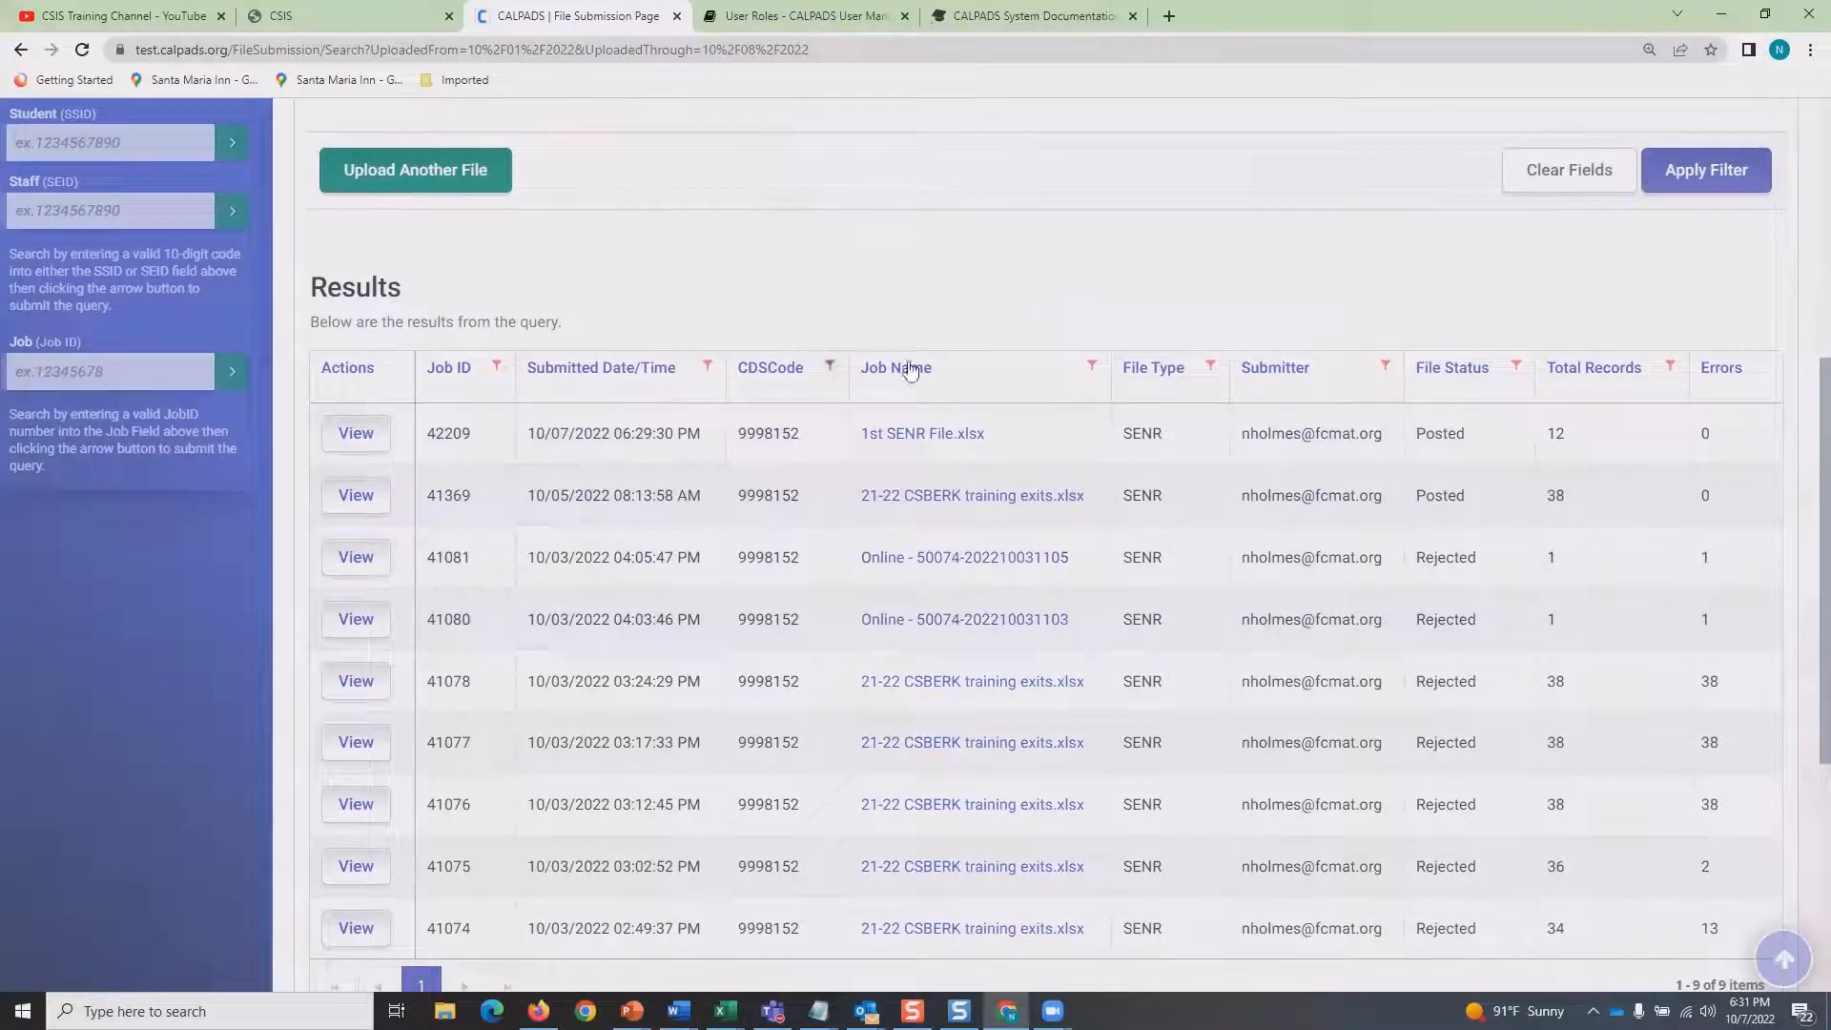
scroll(913, 372, up, 4)
scroll(912, 373, up, 2)
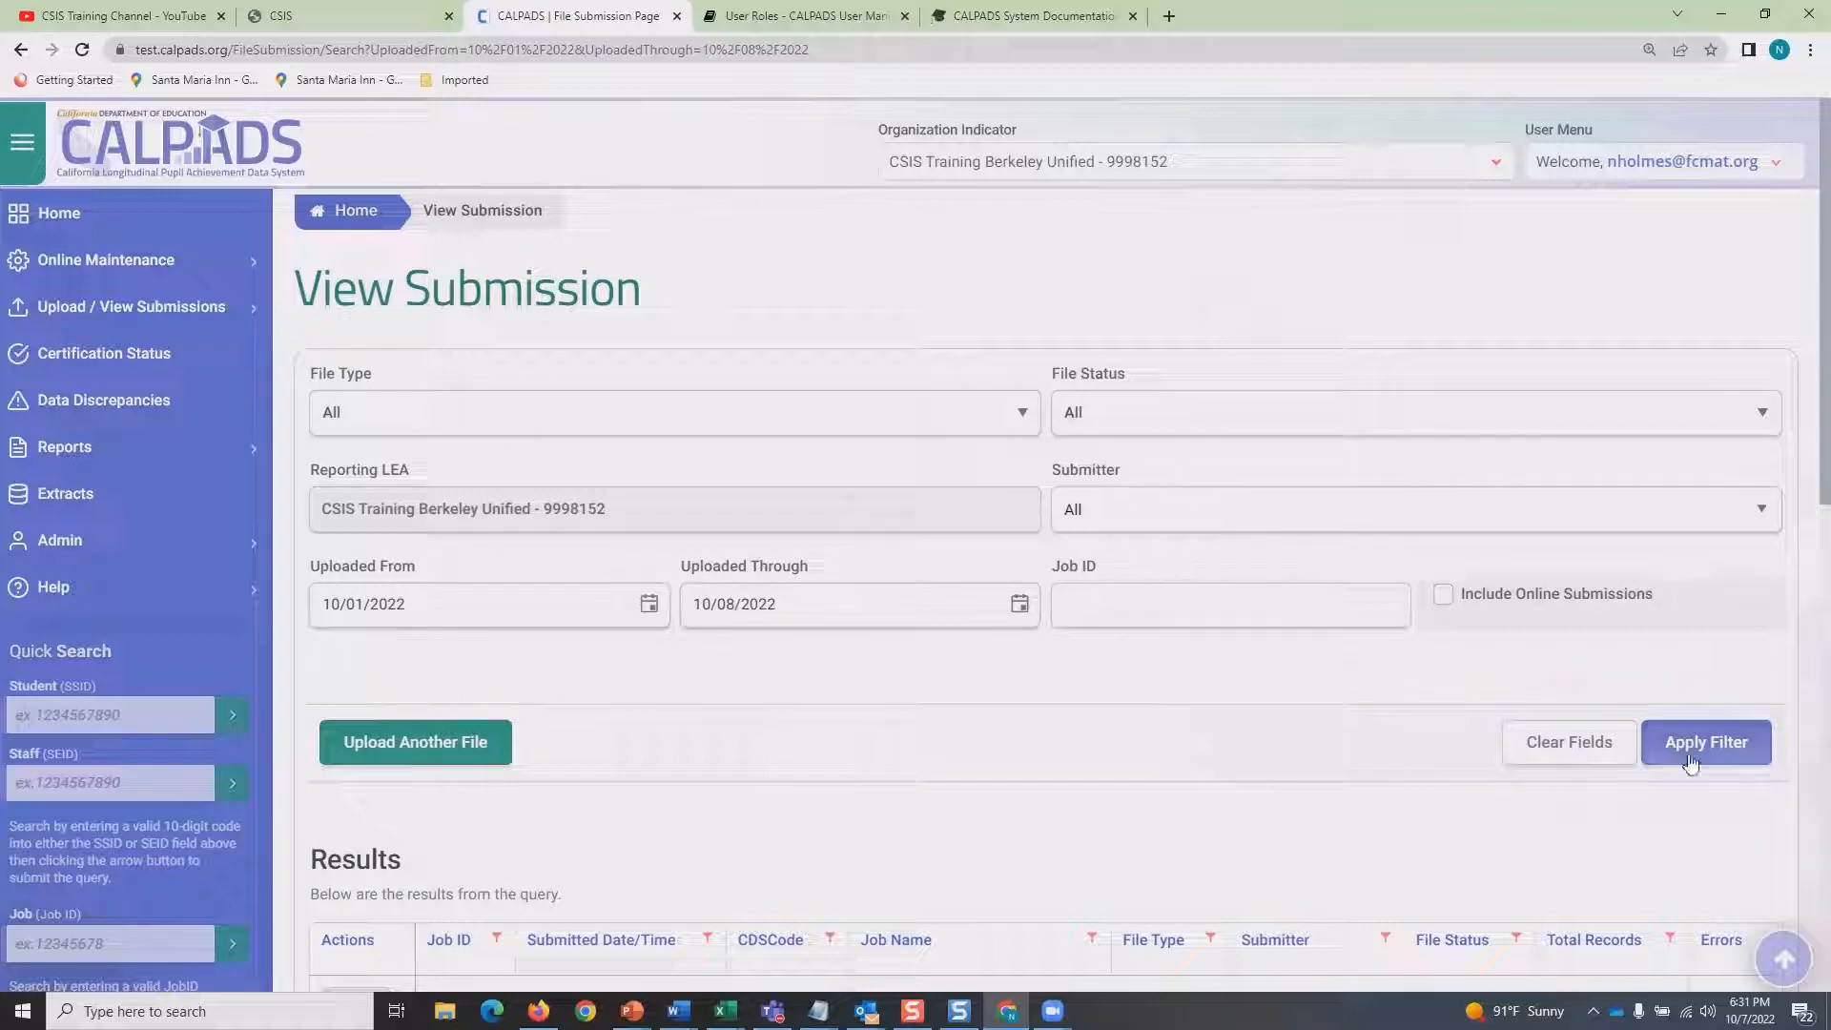
scroll(803, 758, down, 3)
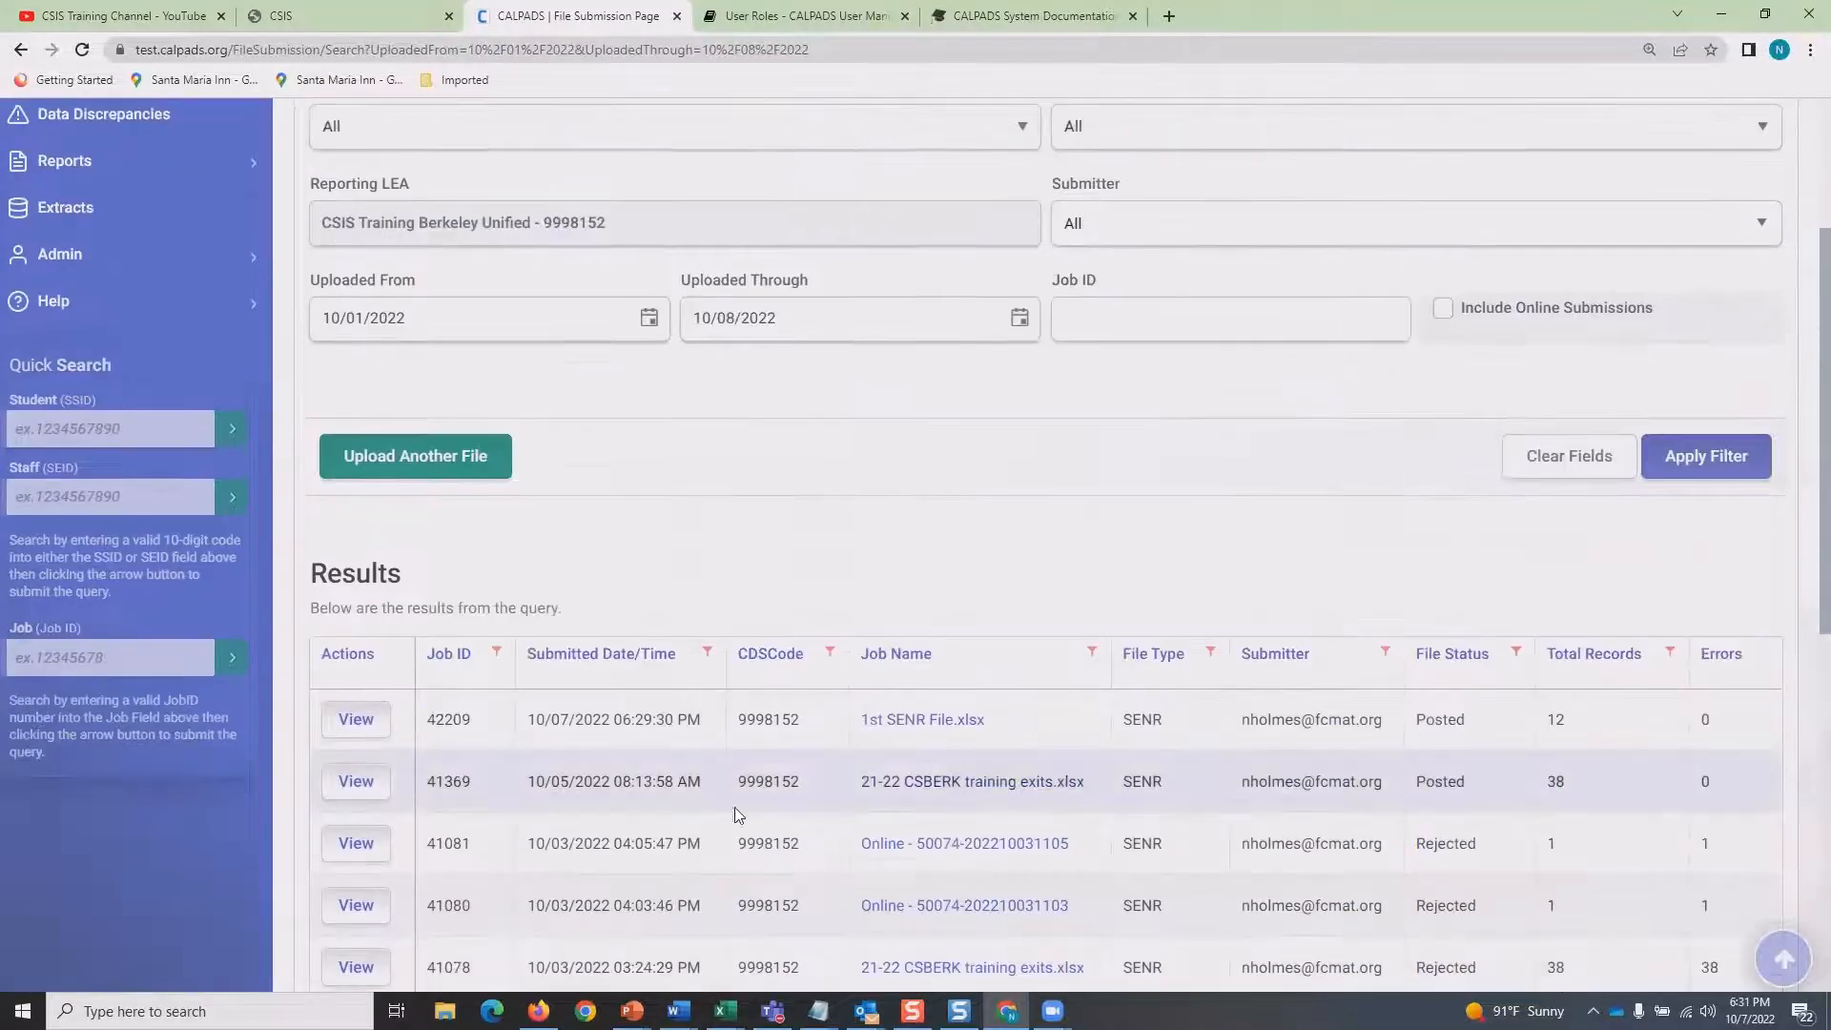
scroll(919, 549, up, 2)
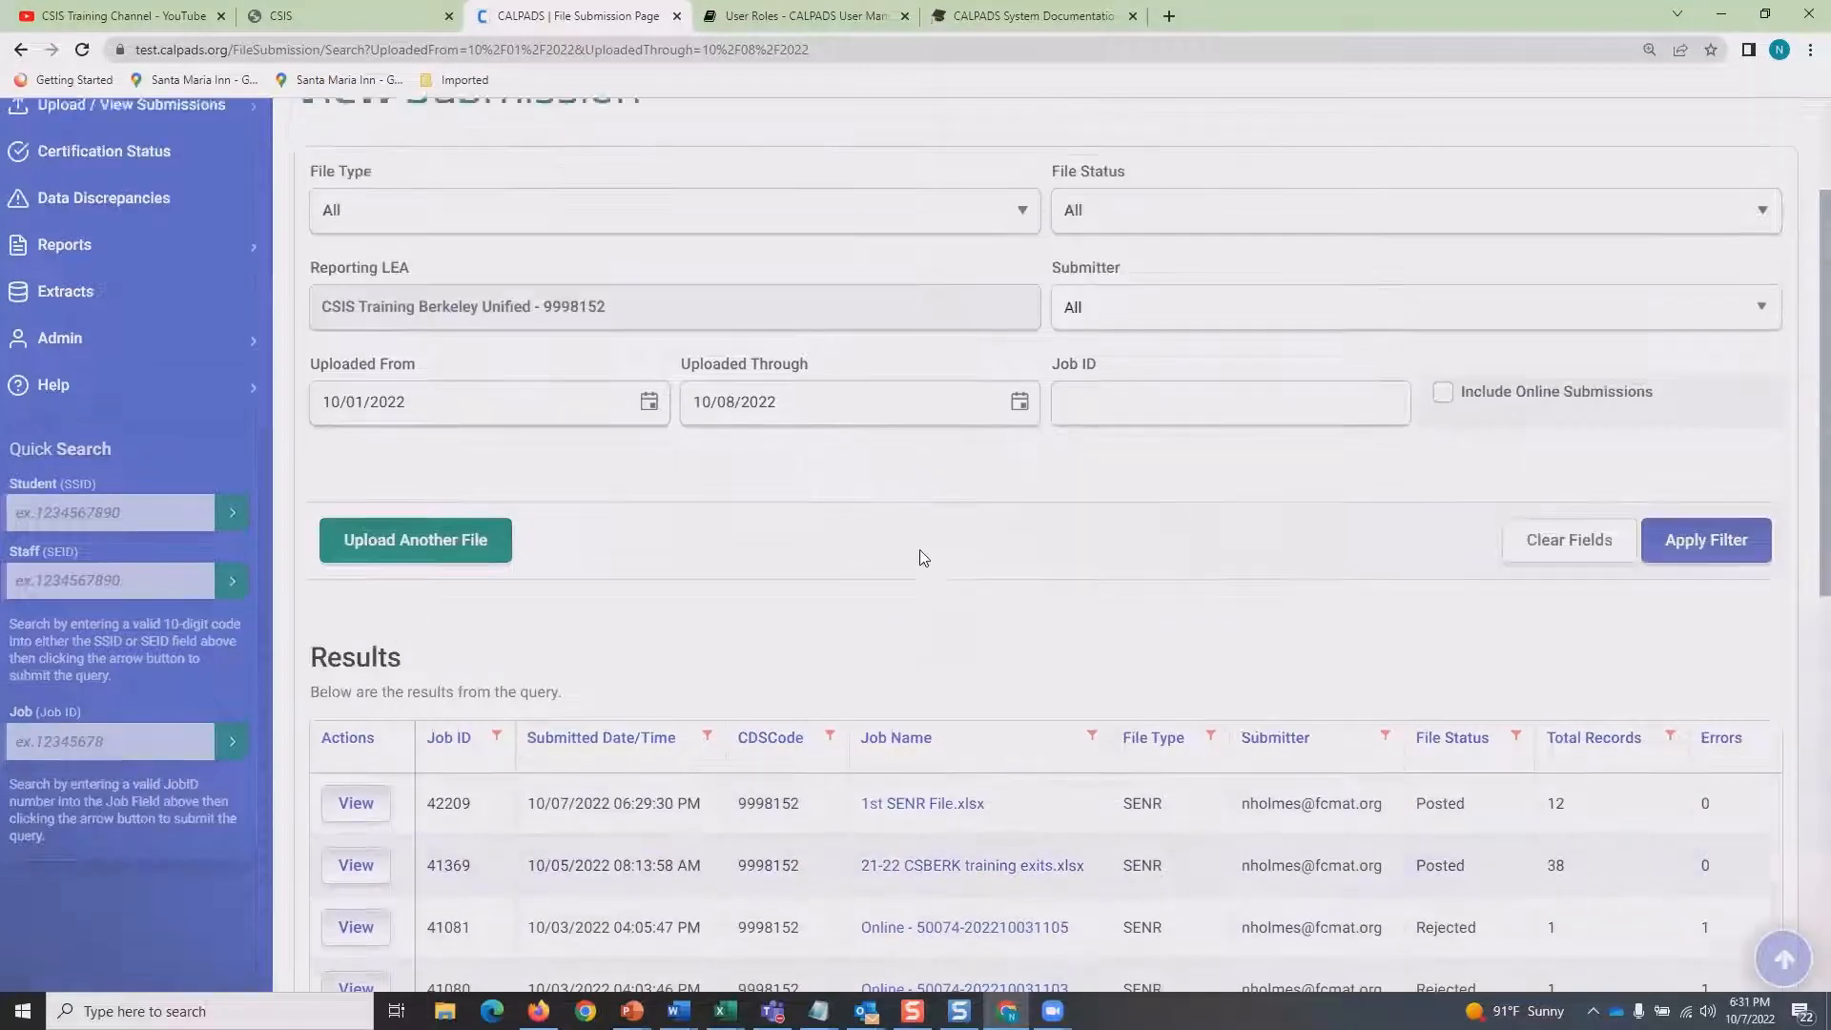
Try the SSID Enrollment-SENR and Student Information-SINF file type filters, resetting the file type to All after each.
click(1006, 327)
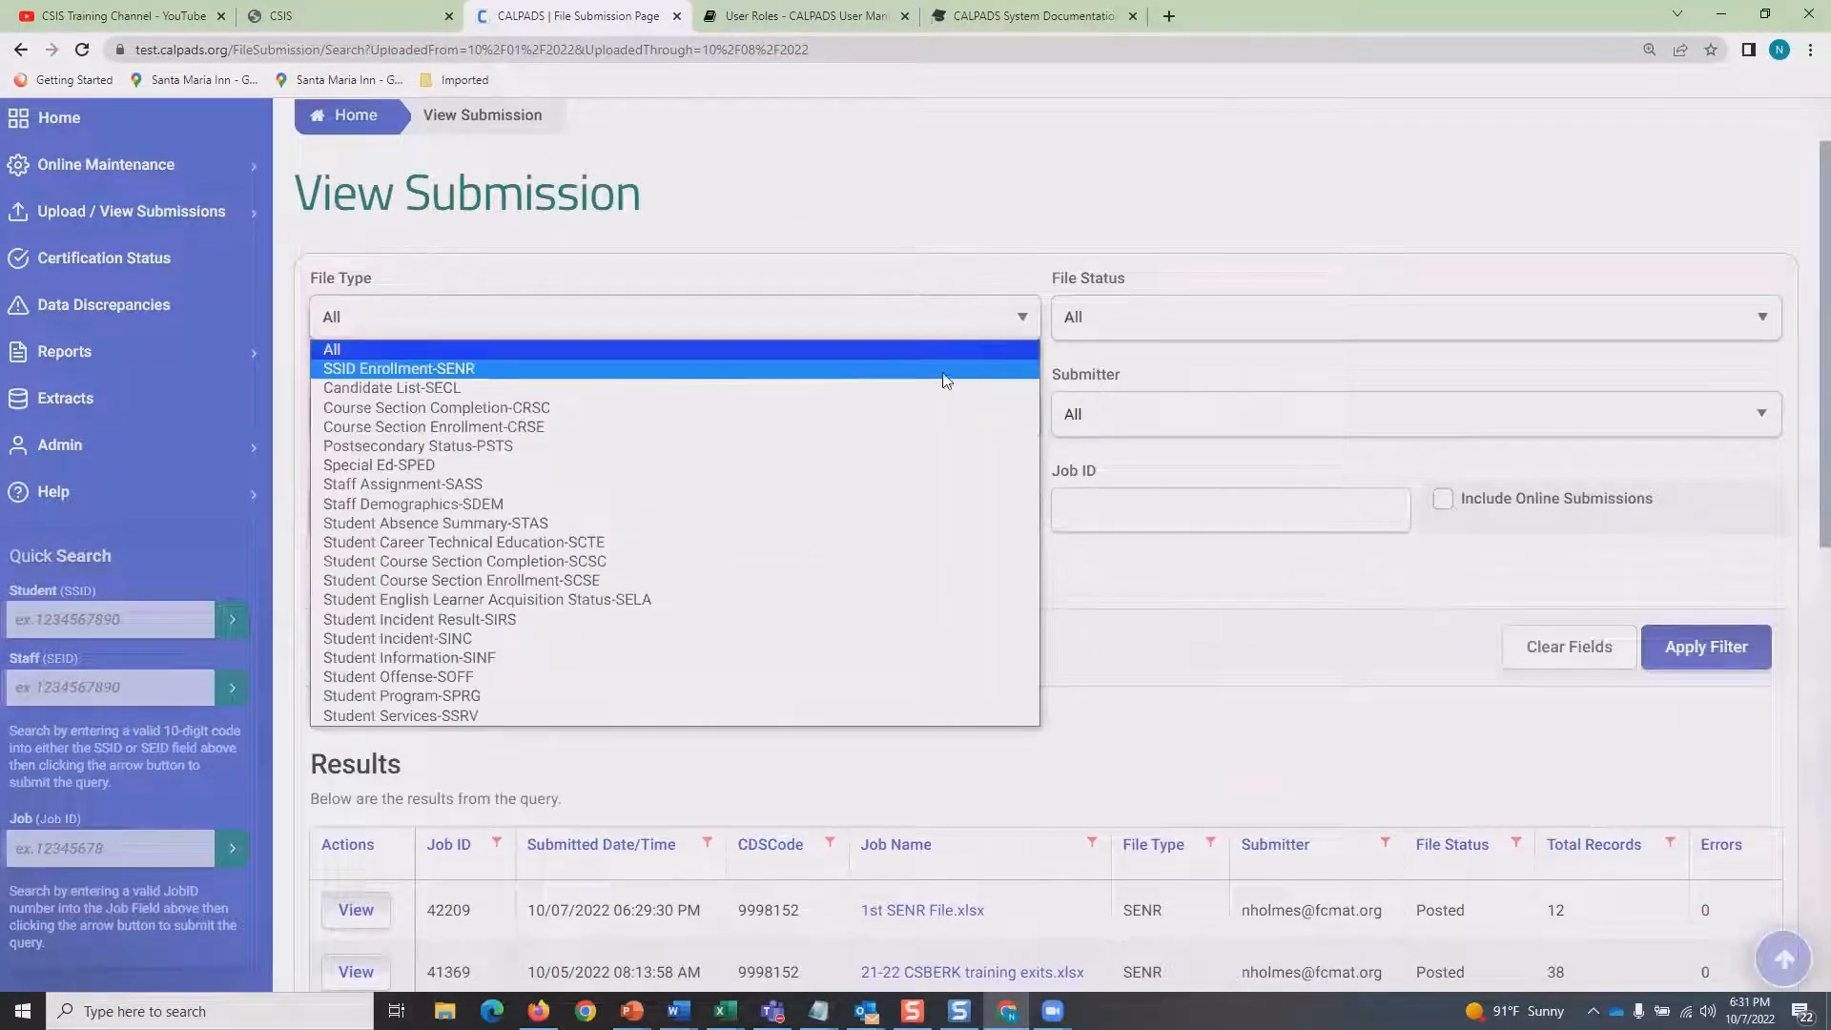
click(838, 376)
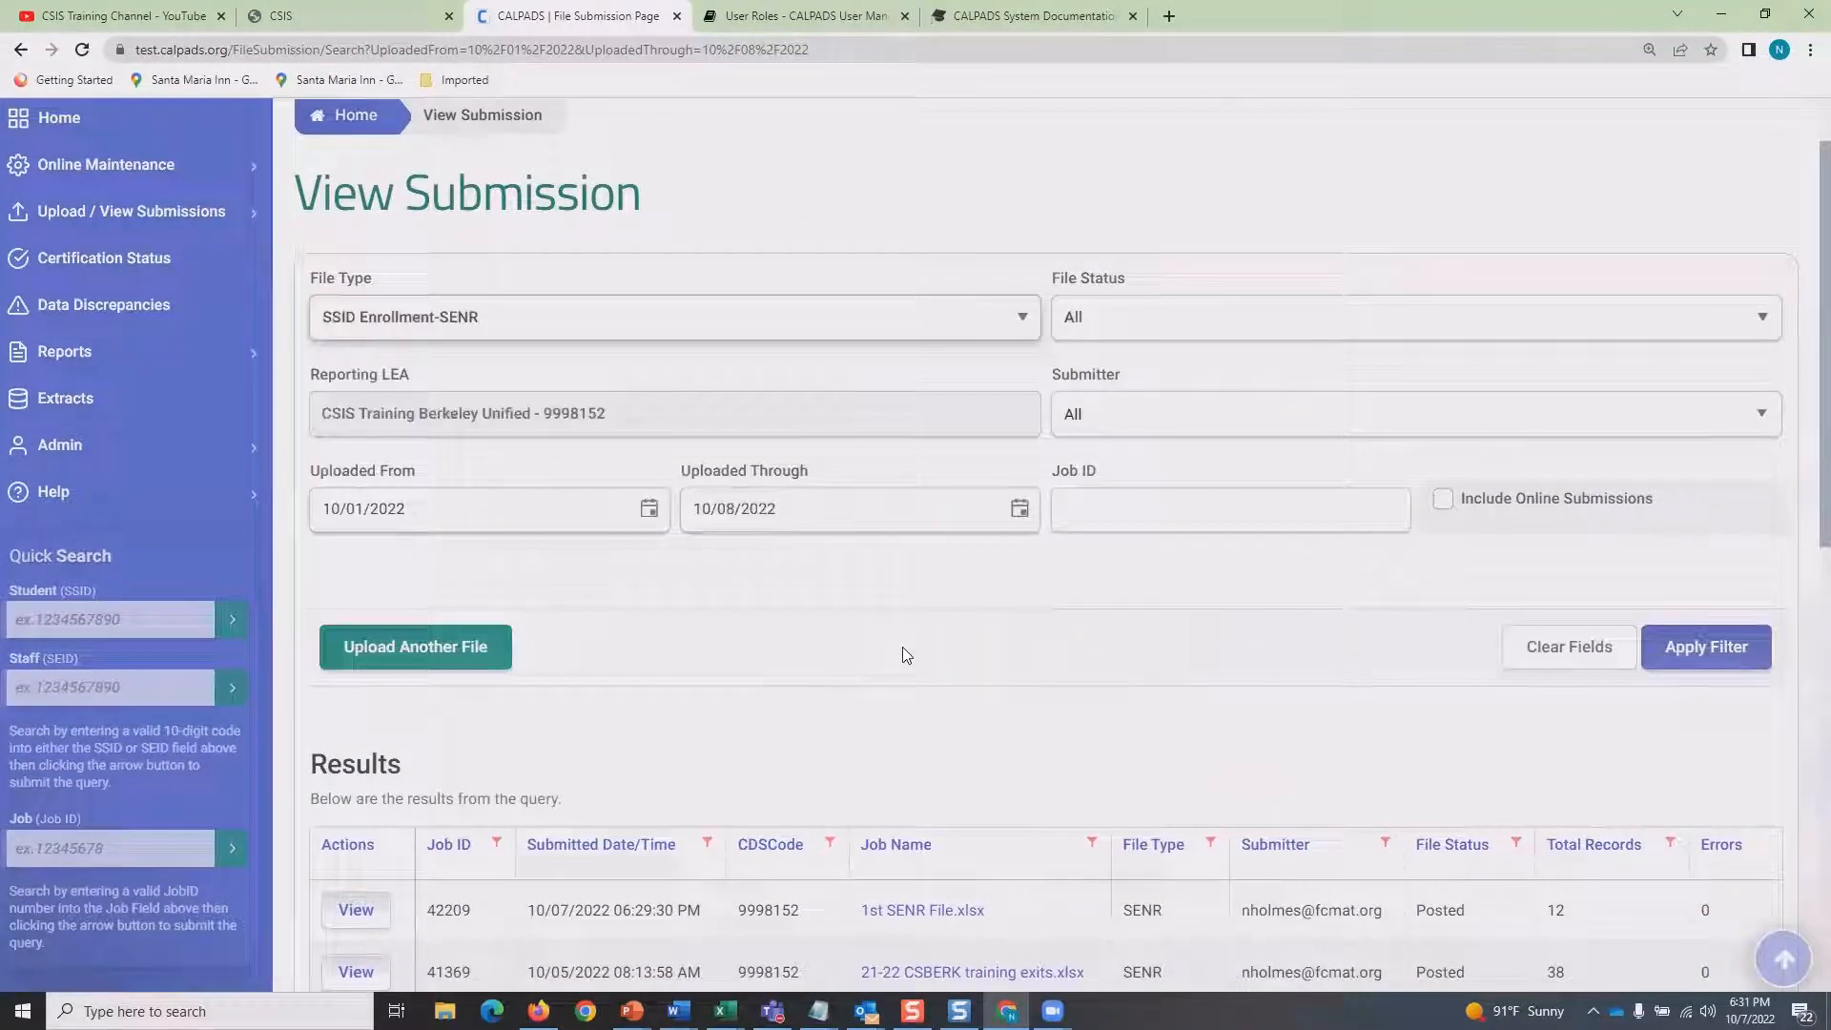
click(829, 327)
click(760, 349)
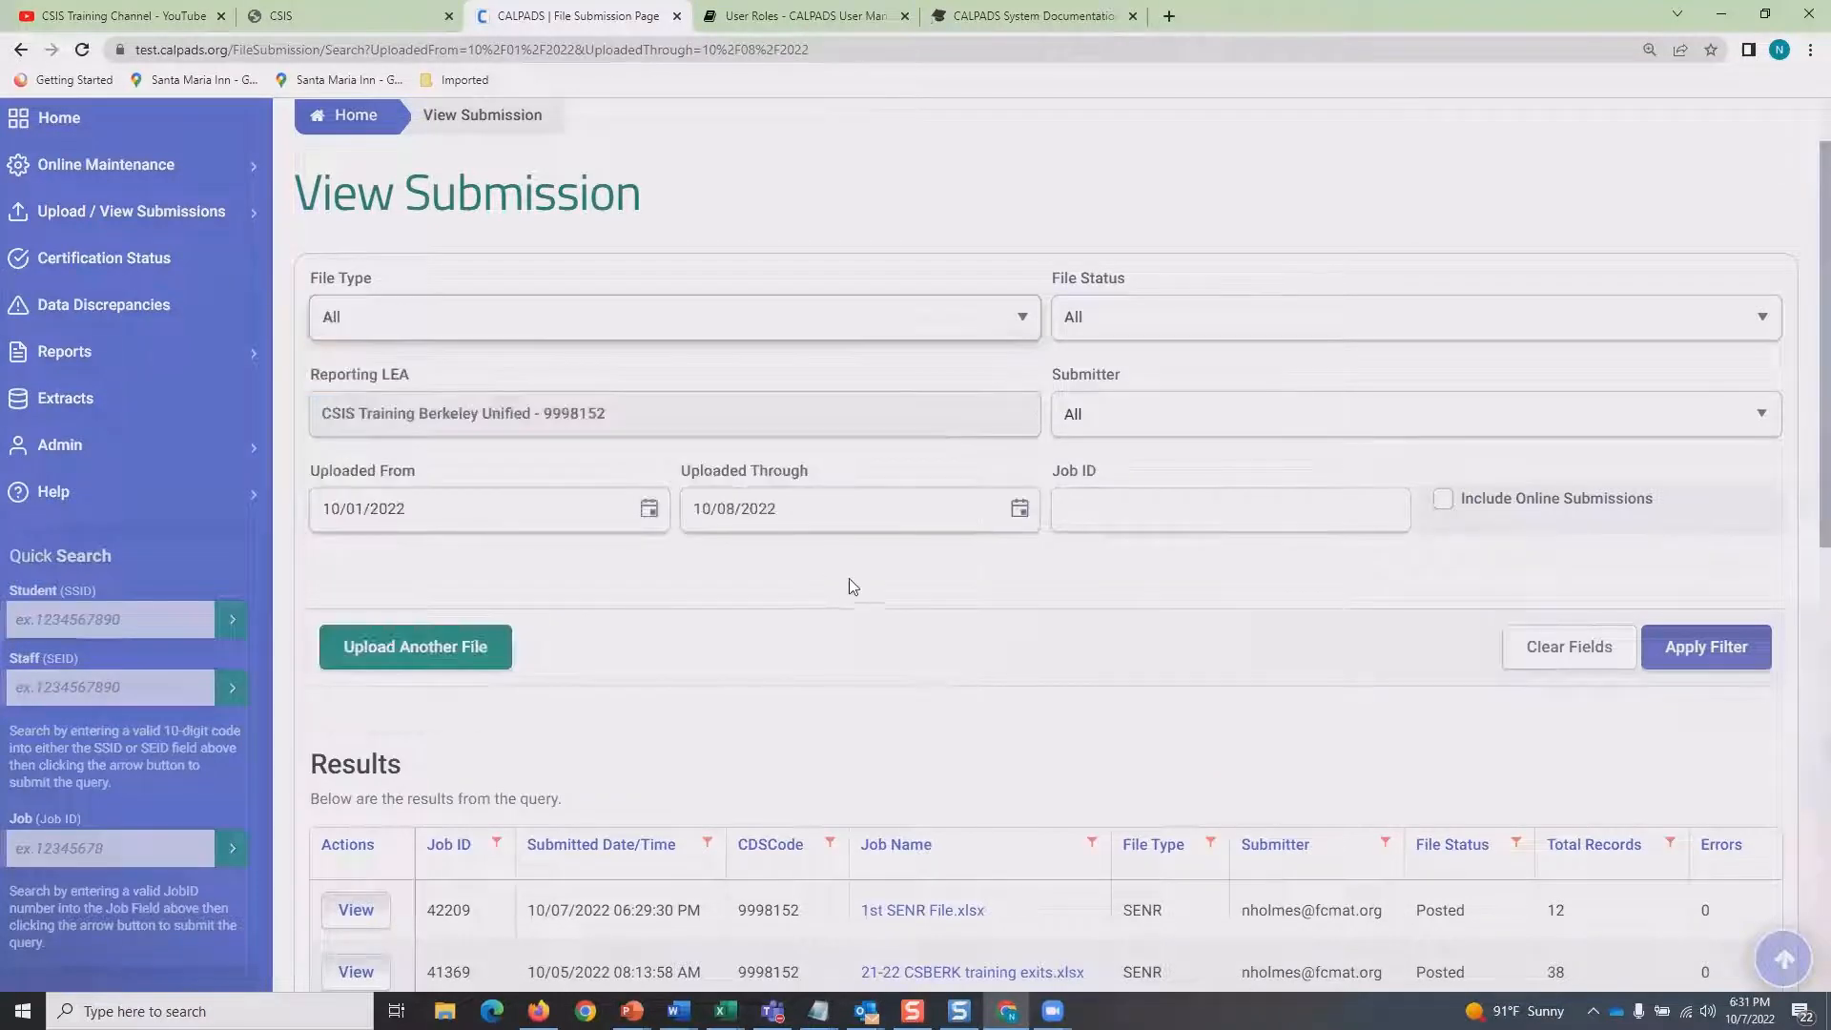
click(858, 327)
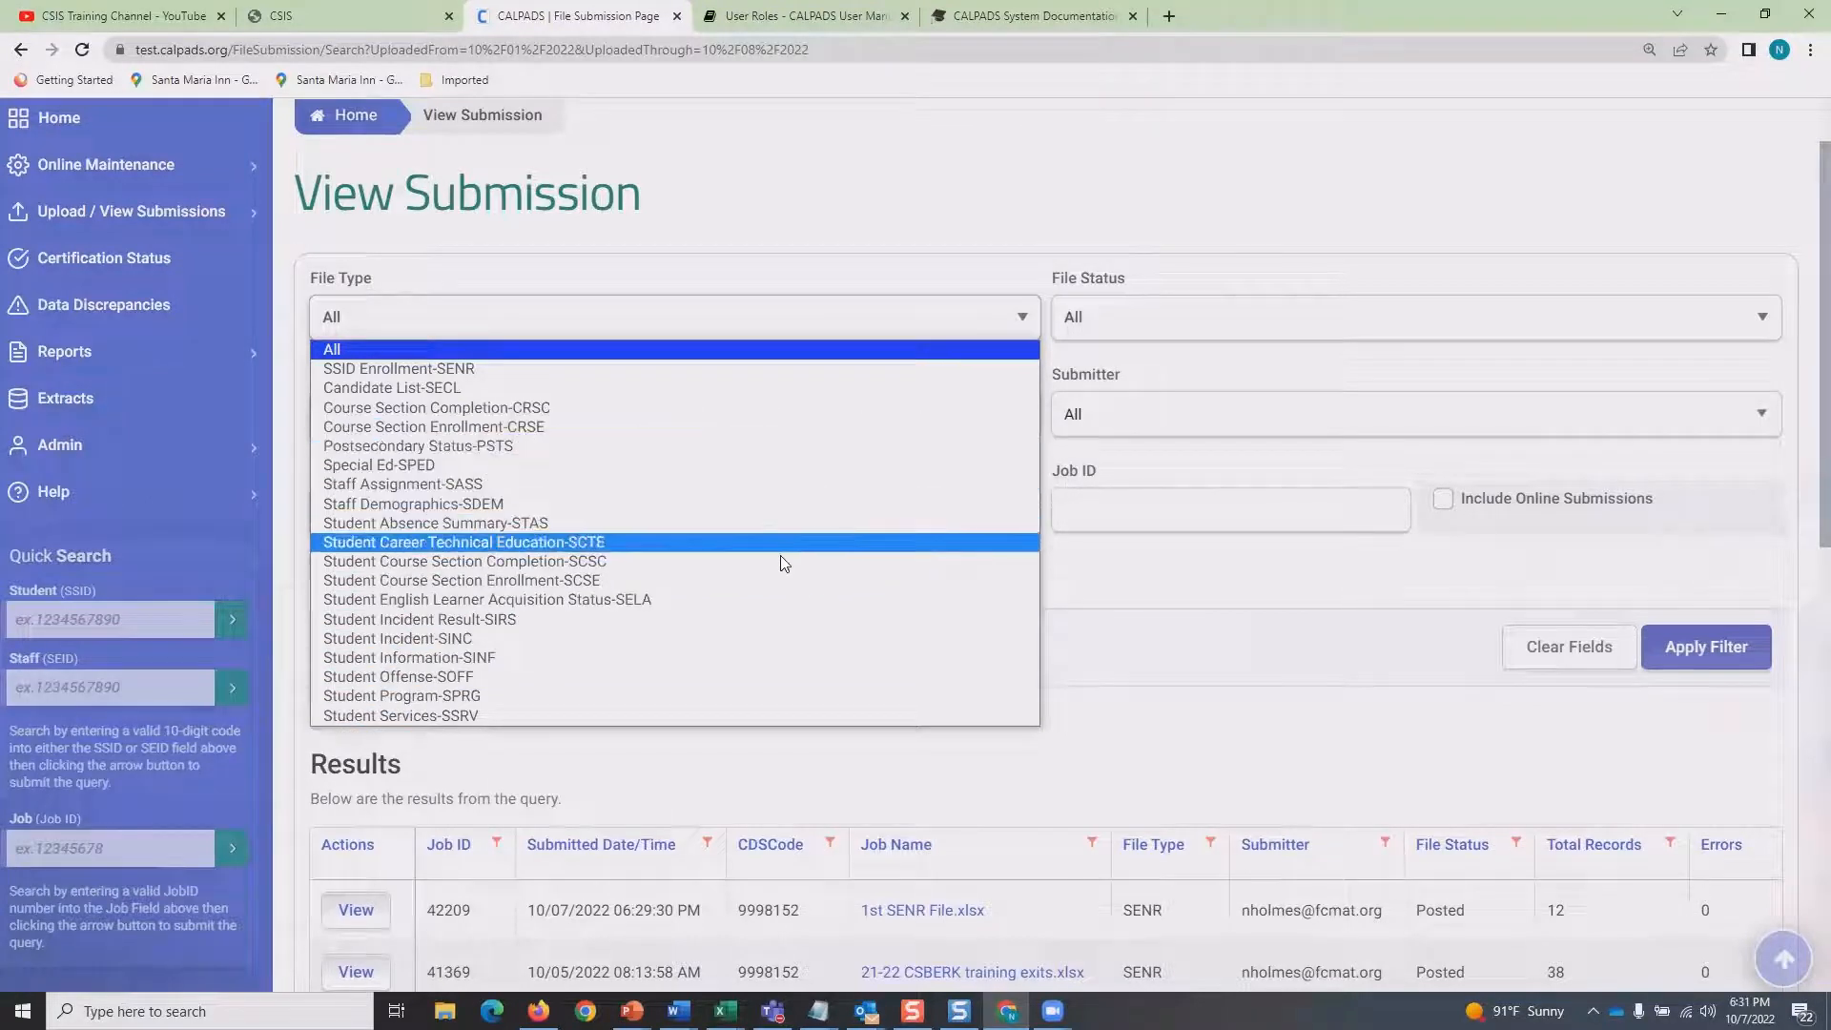
click(803, 657)
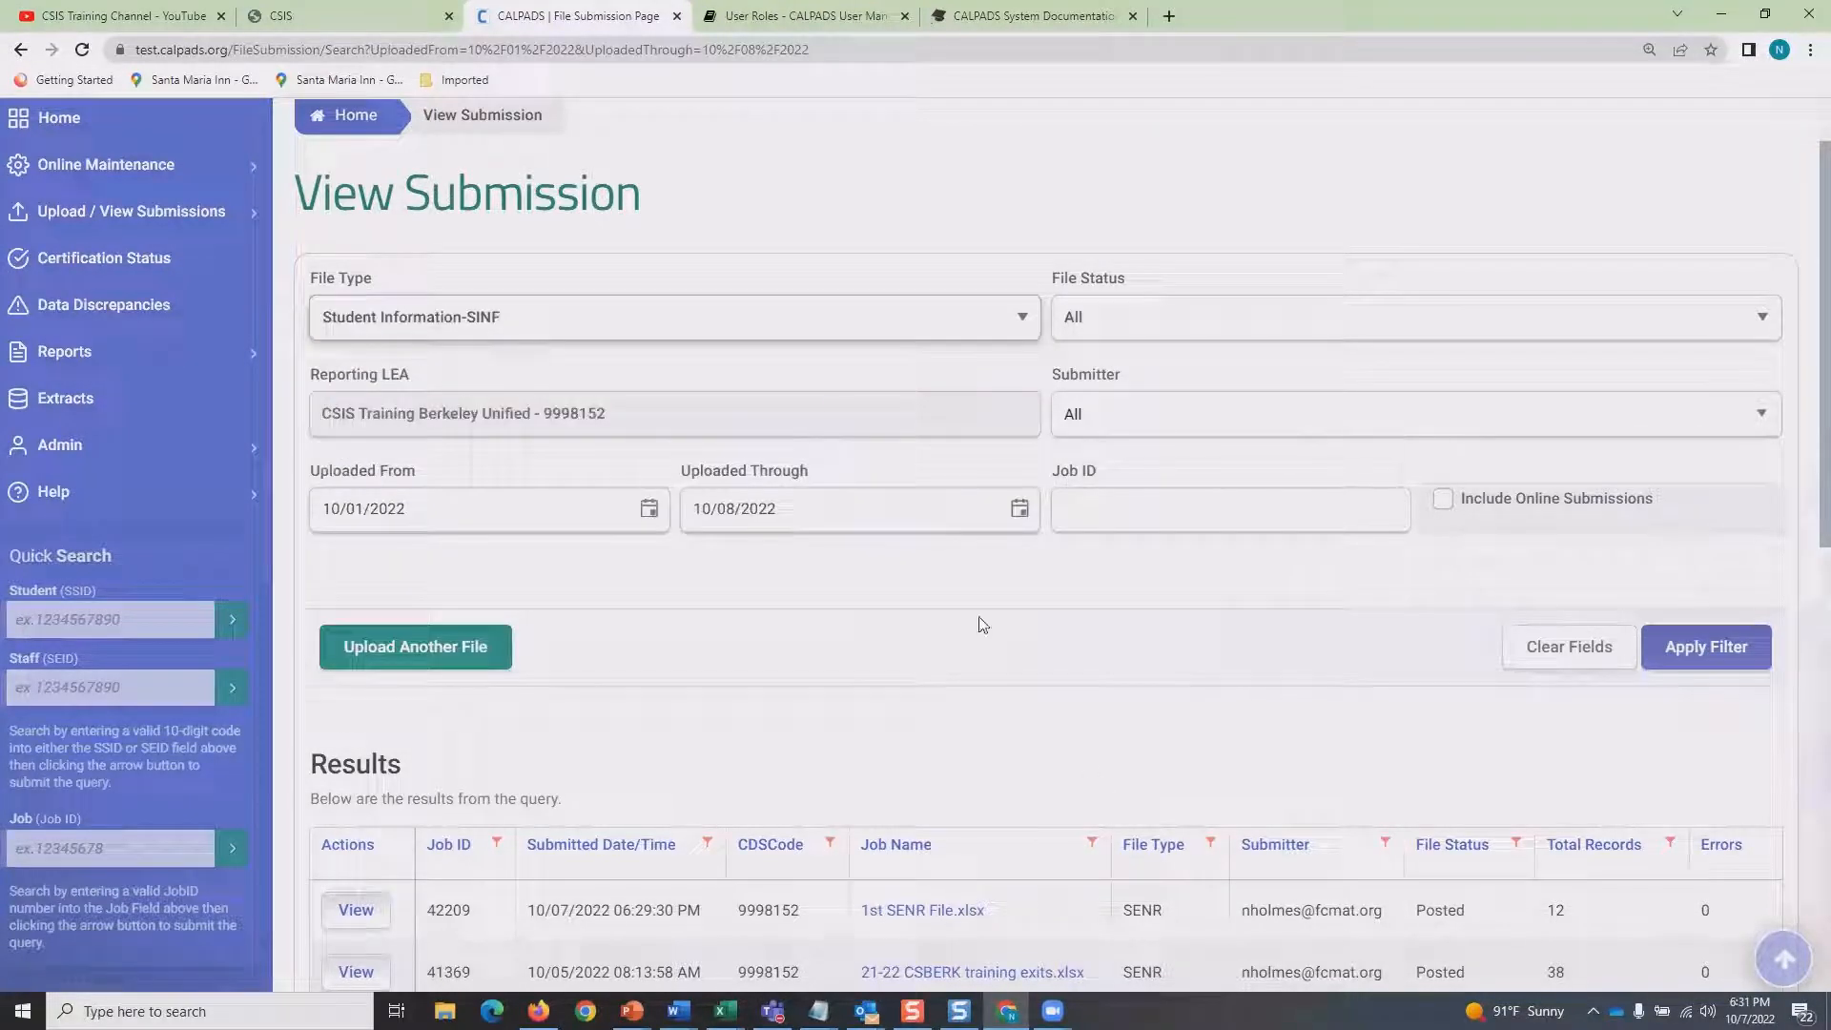
click(794, 329)
click(769, 355)
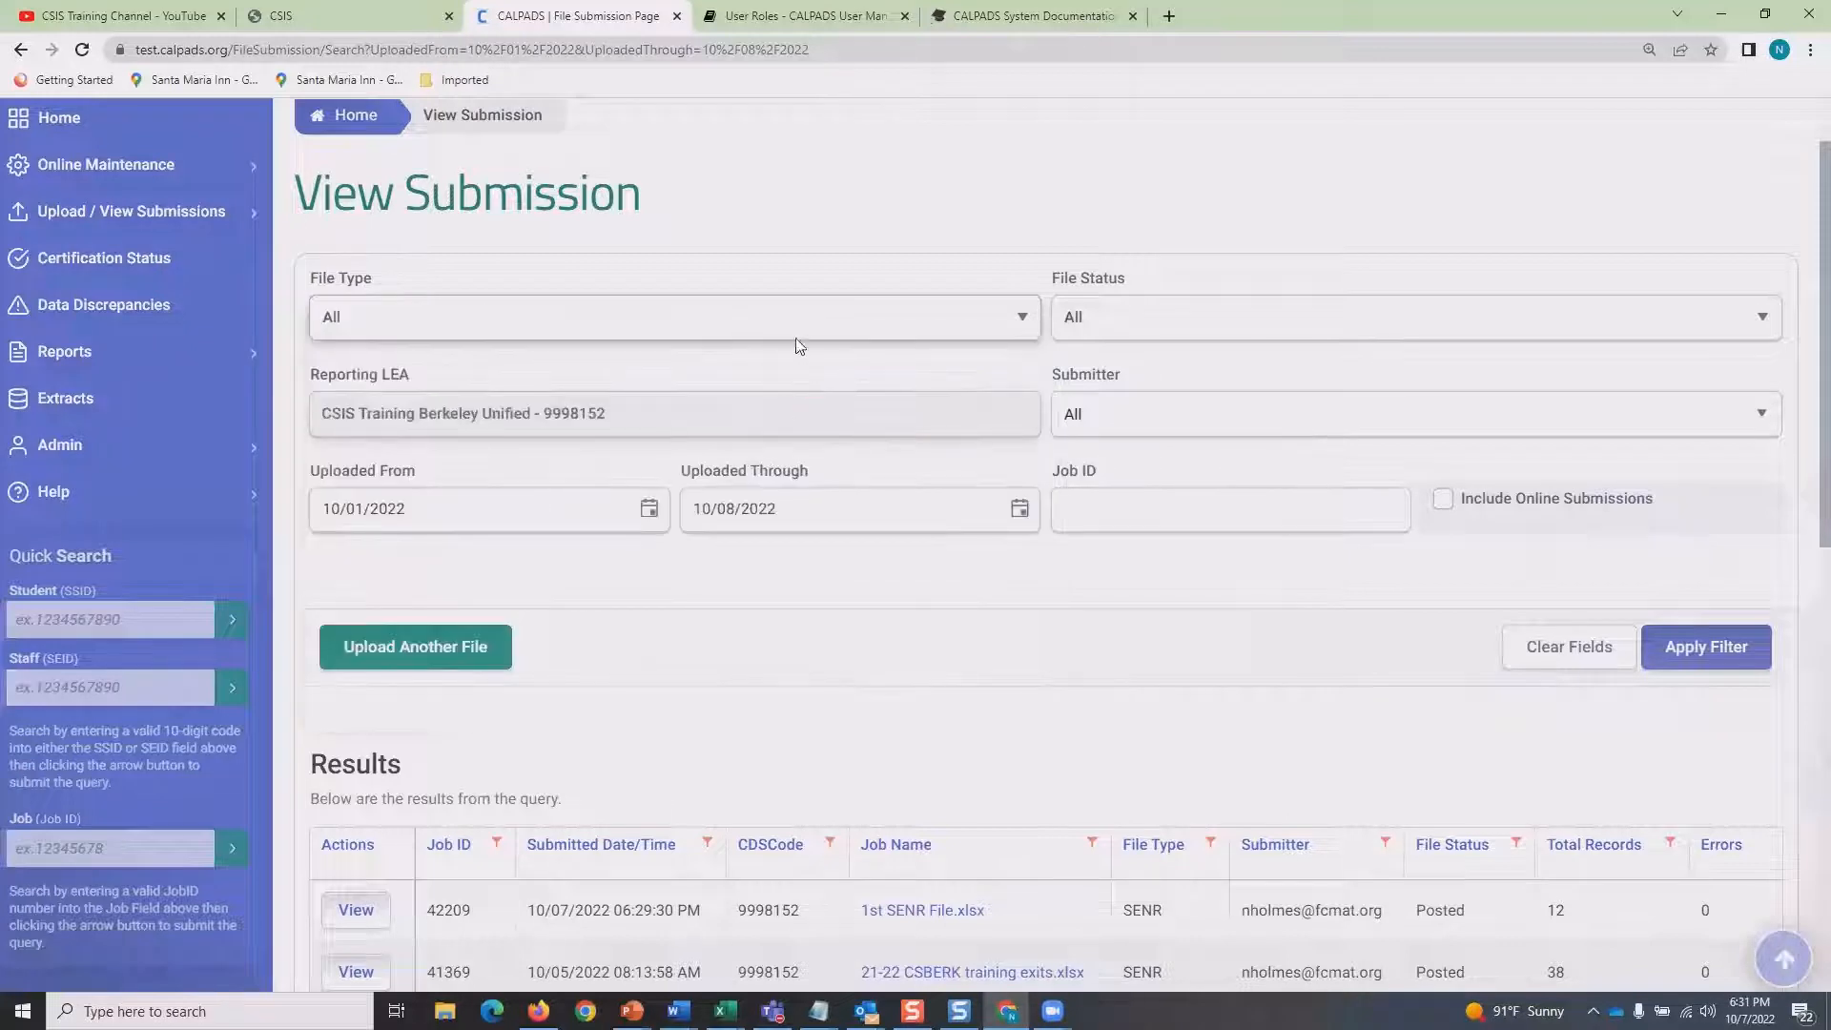
Set the submission file type filter to SSID Enrollment-SENR.
click(795, 324)
click(795, 368)
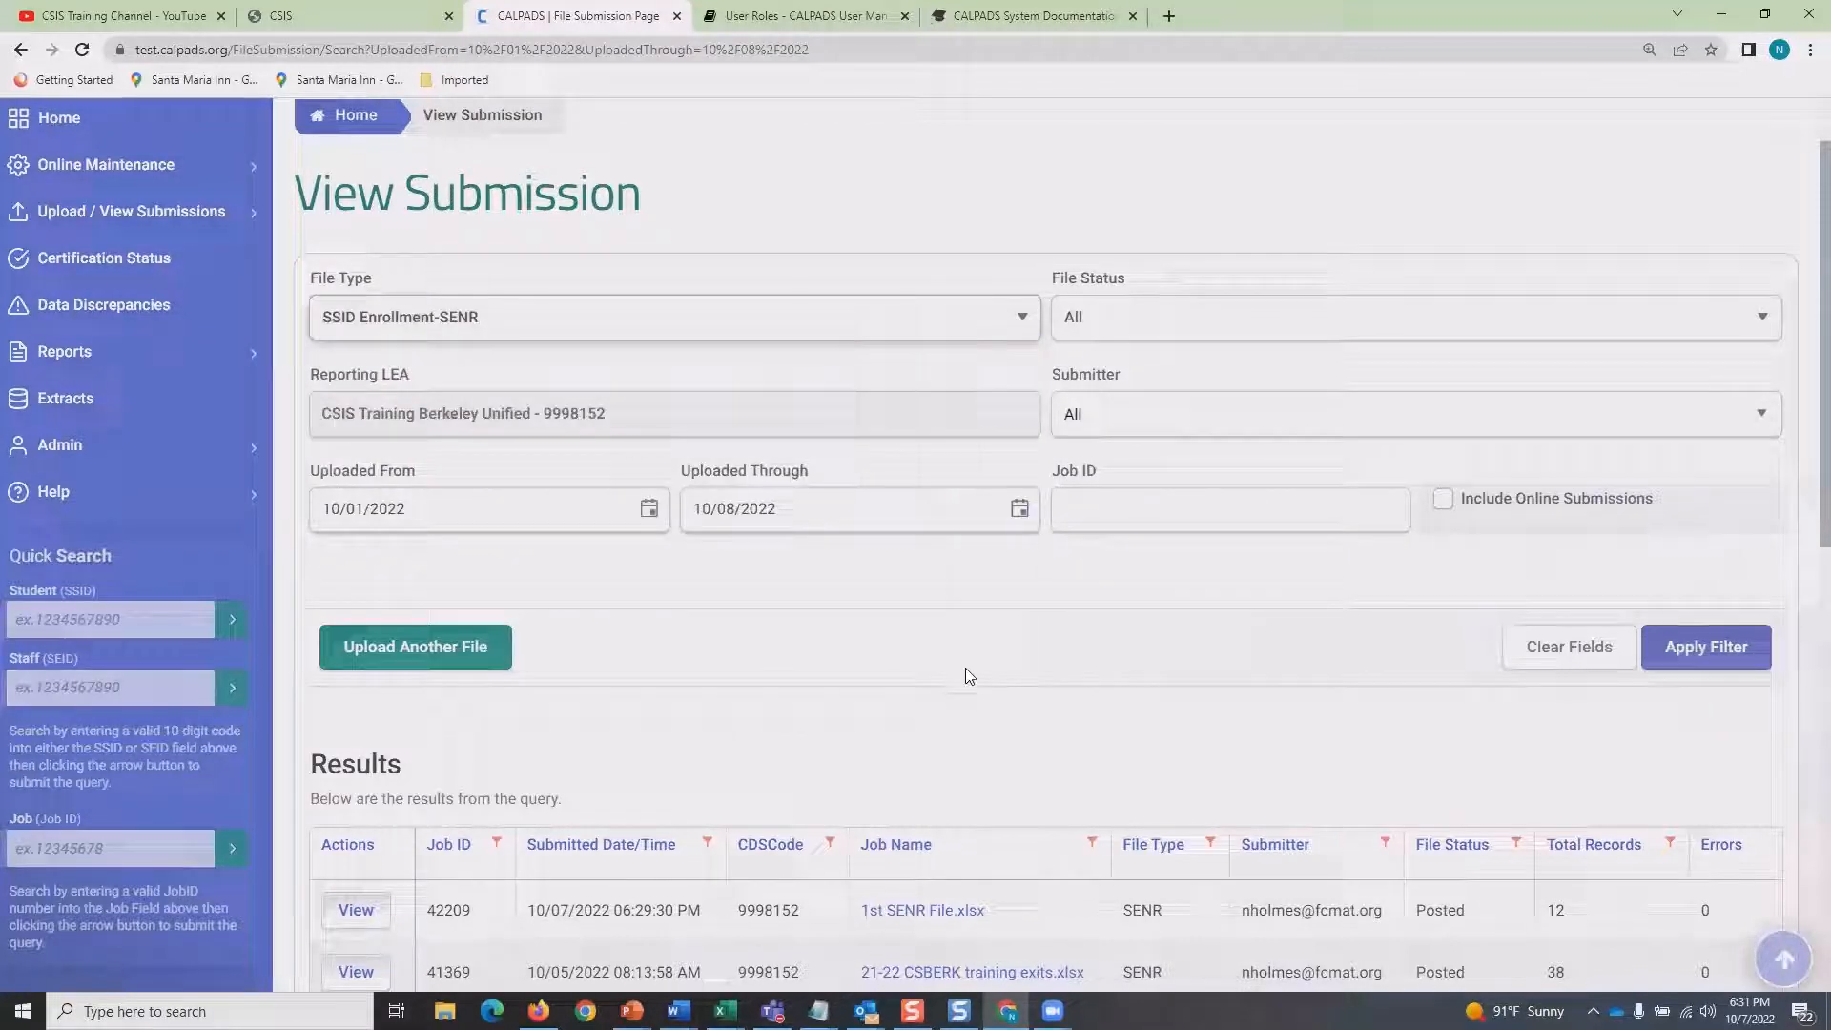
Examine the available file status and submitter filter options, leaving both at All.
click(1160, 332)
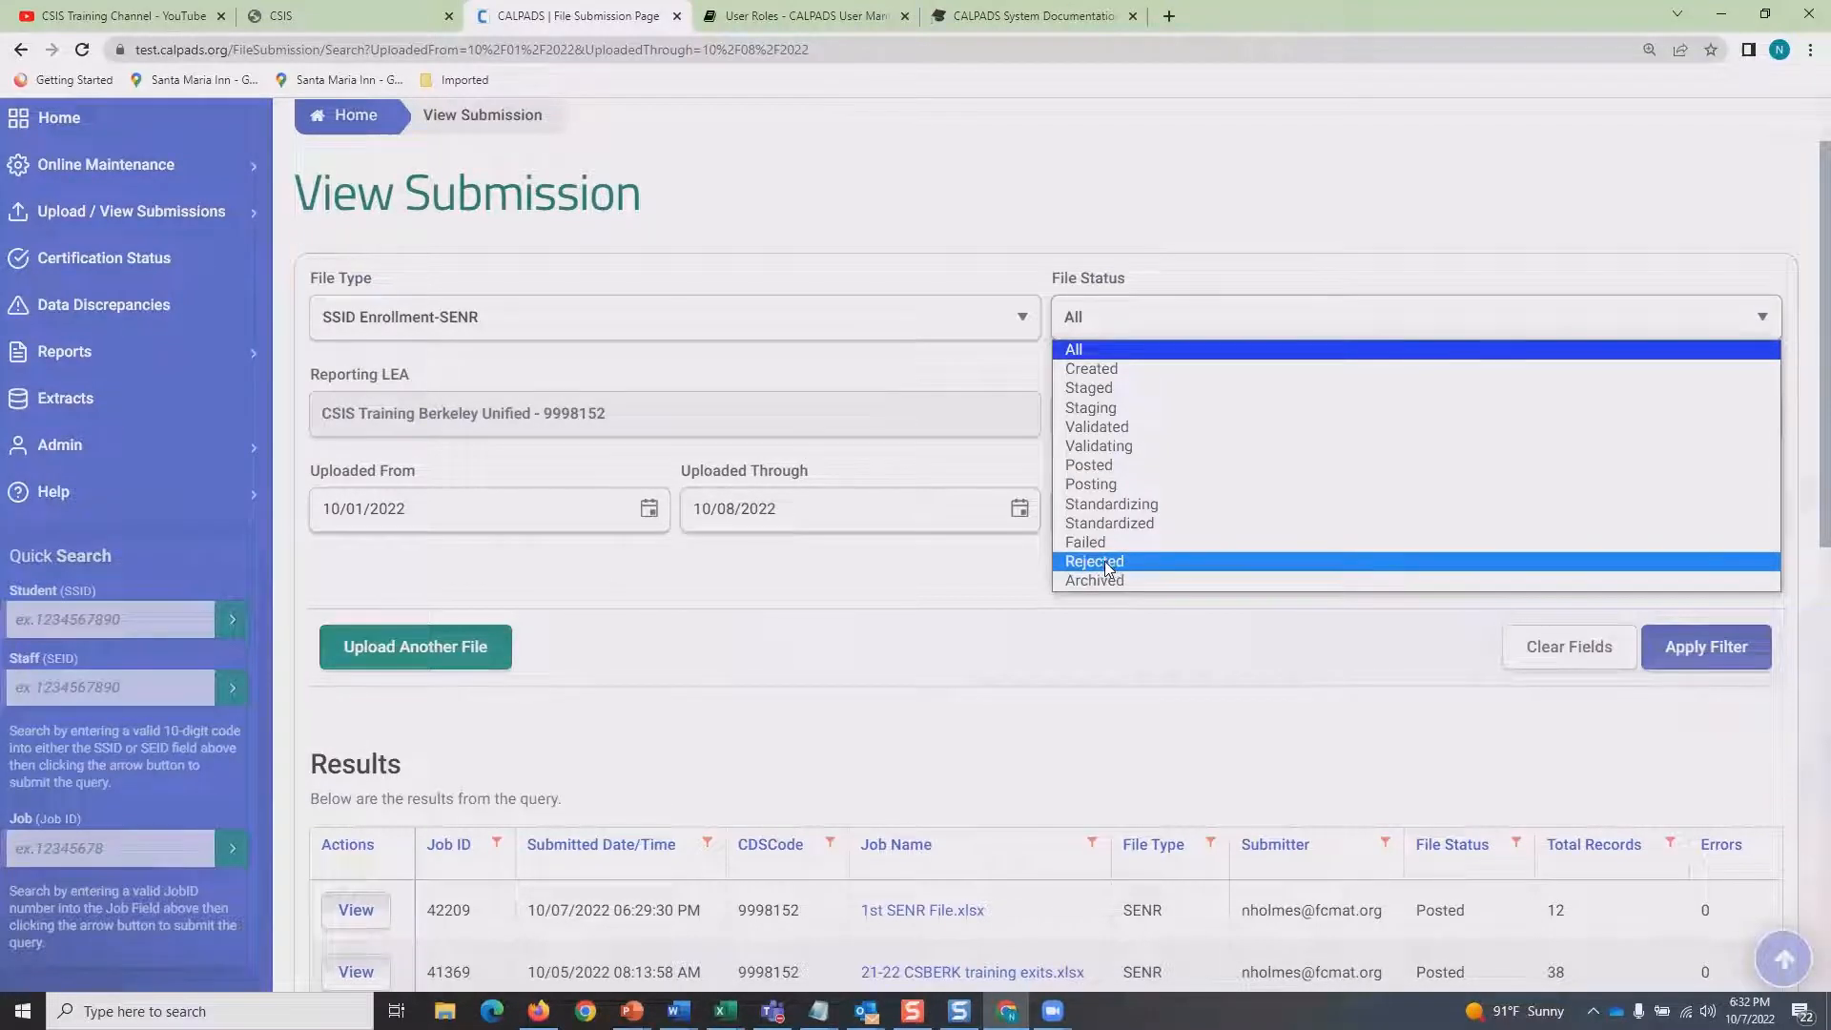
click(1004, 588)
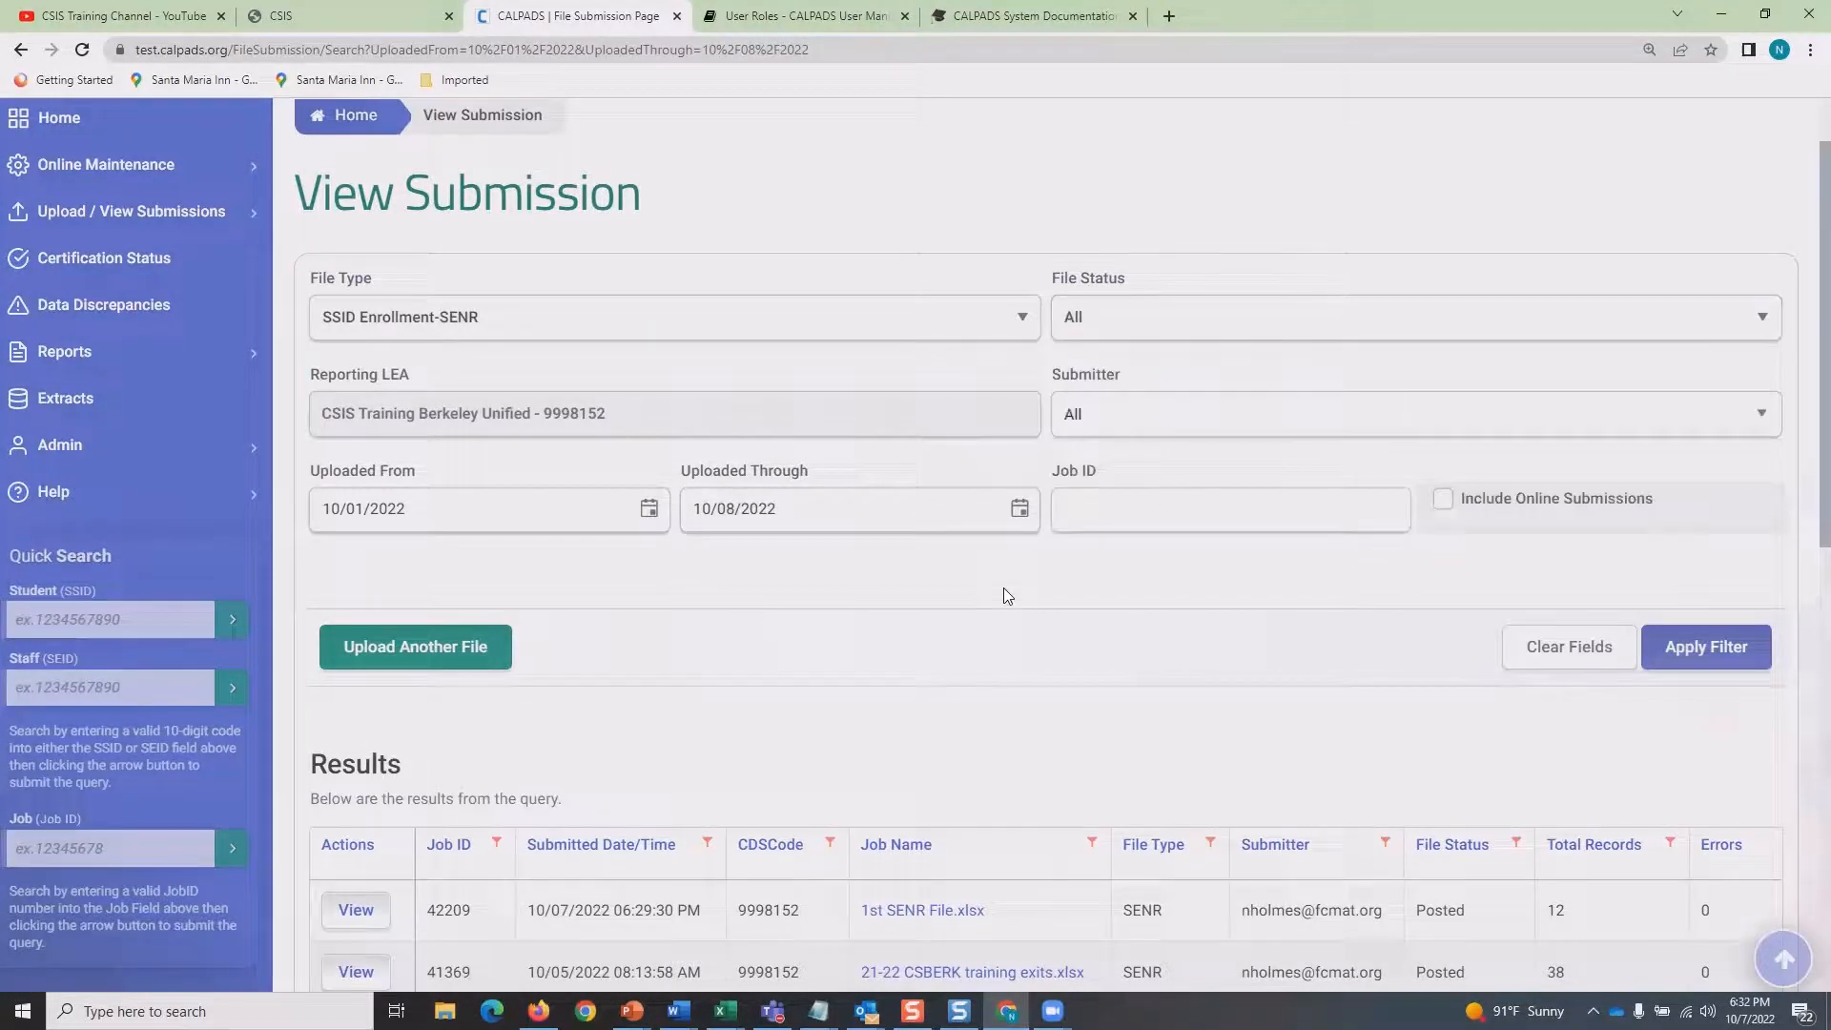
click(1144, 429)
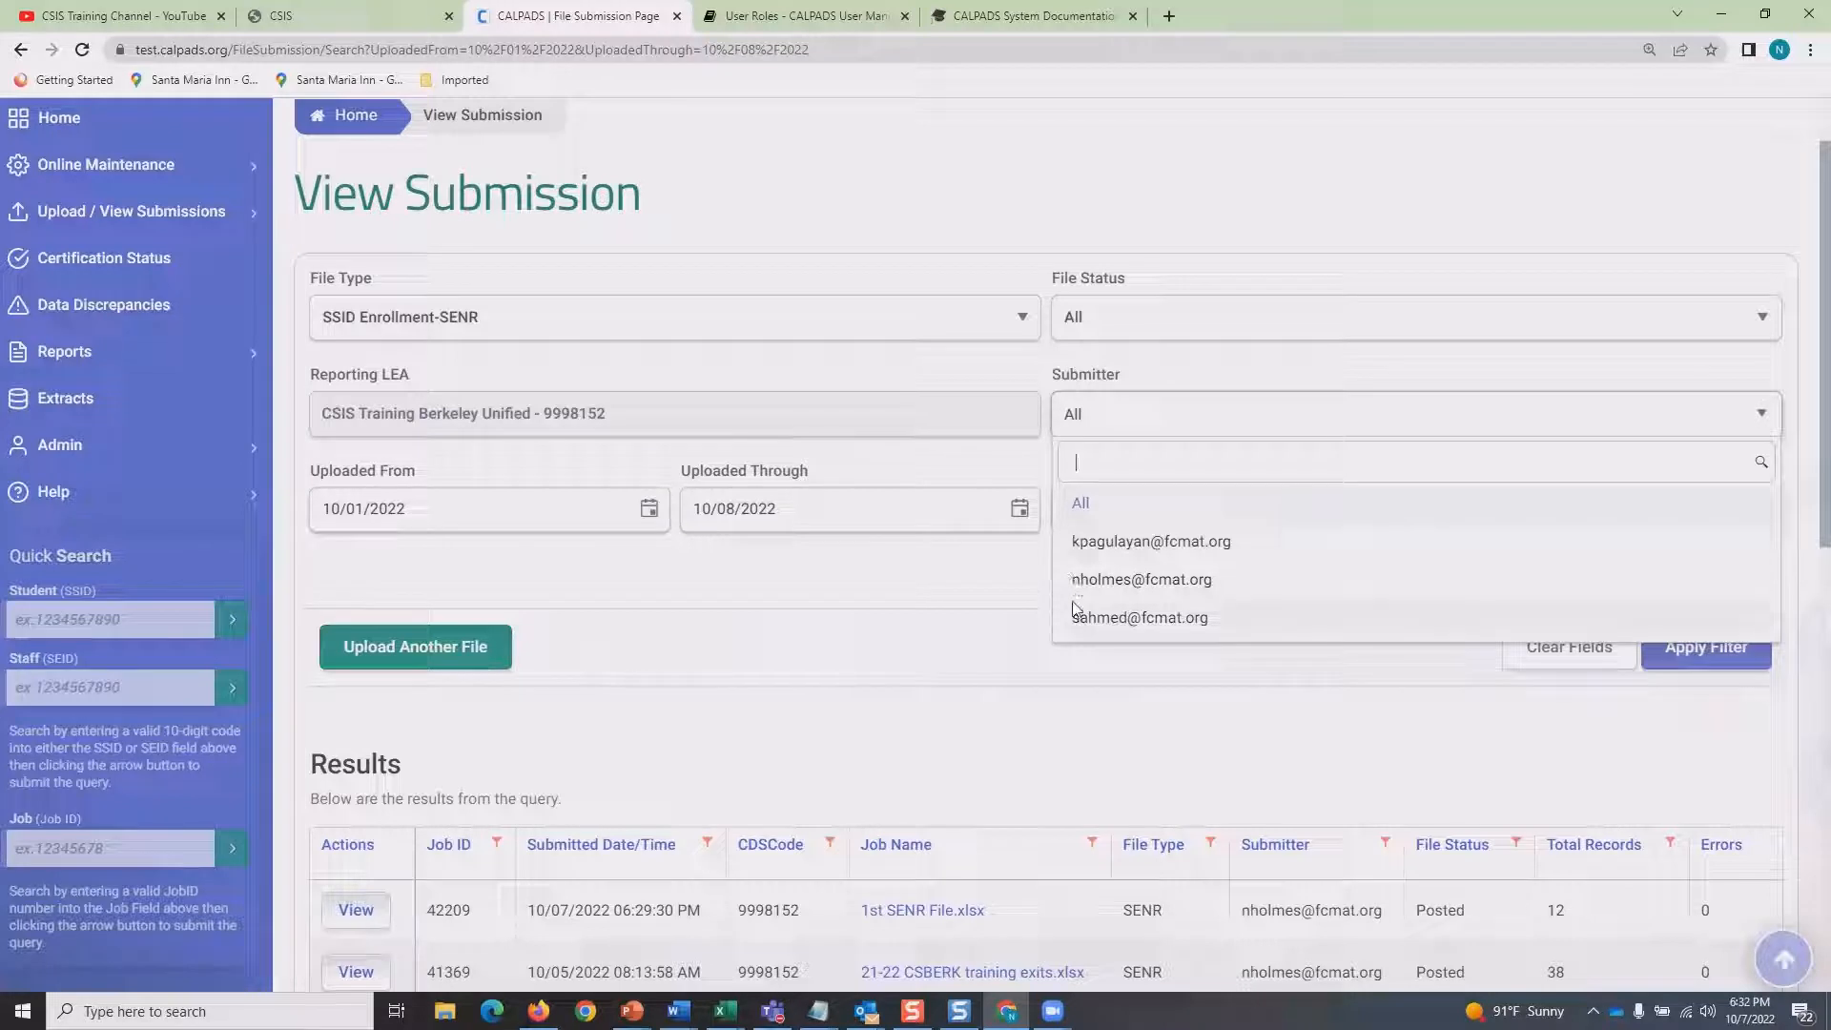
click(992, 612)
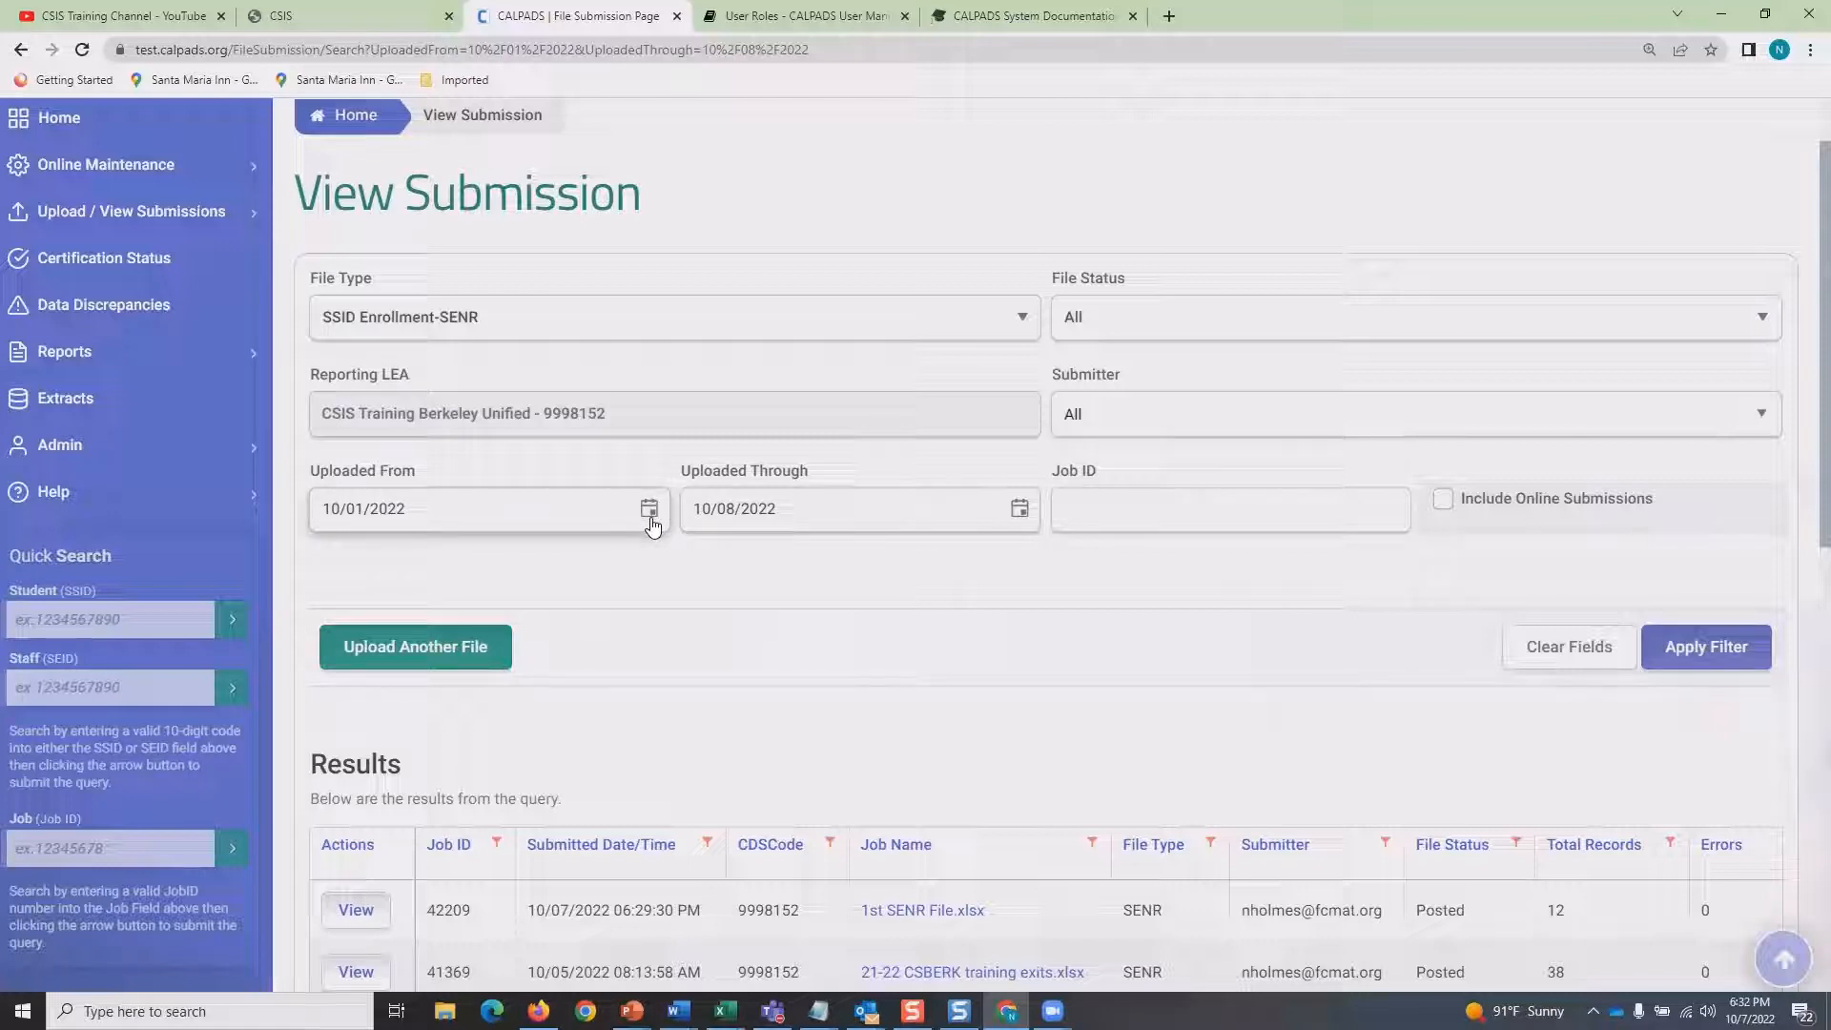
Set the Uploaded From date filter to 10/06/2022.
click(649, 515)
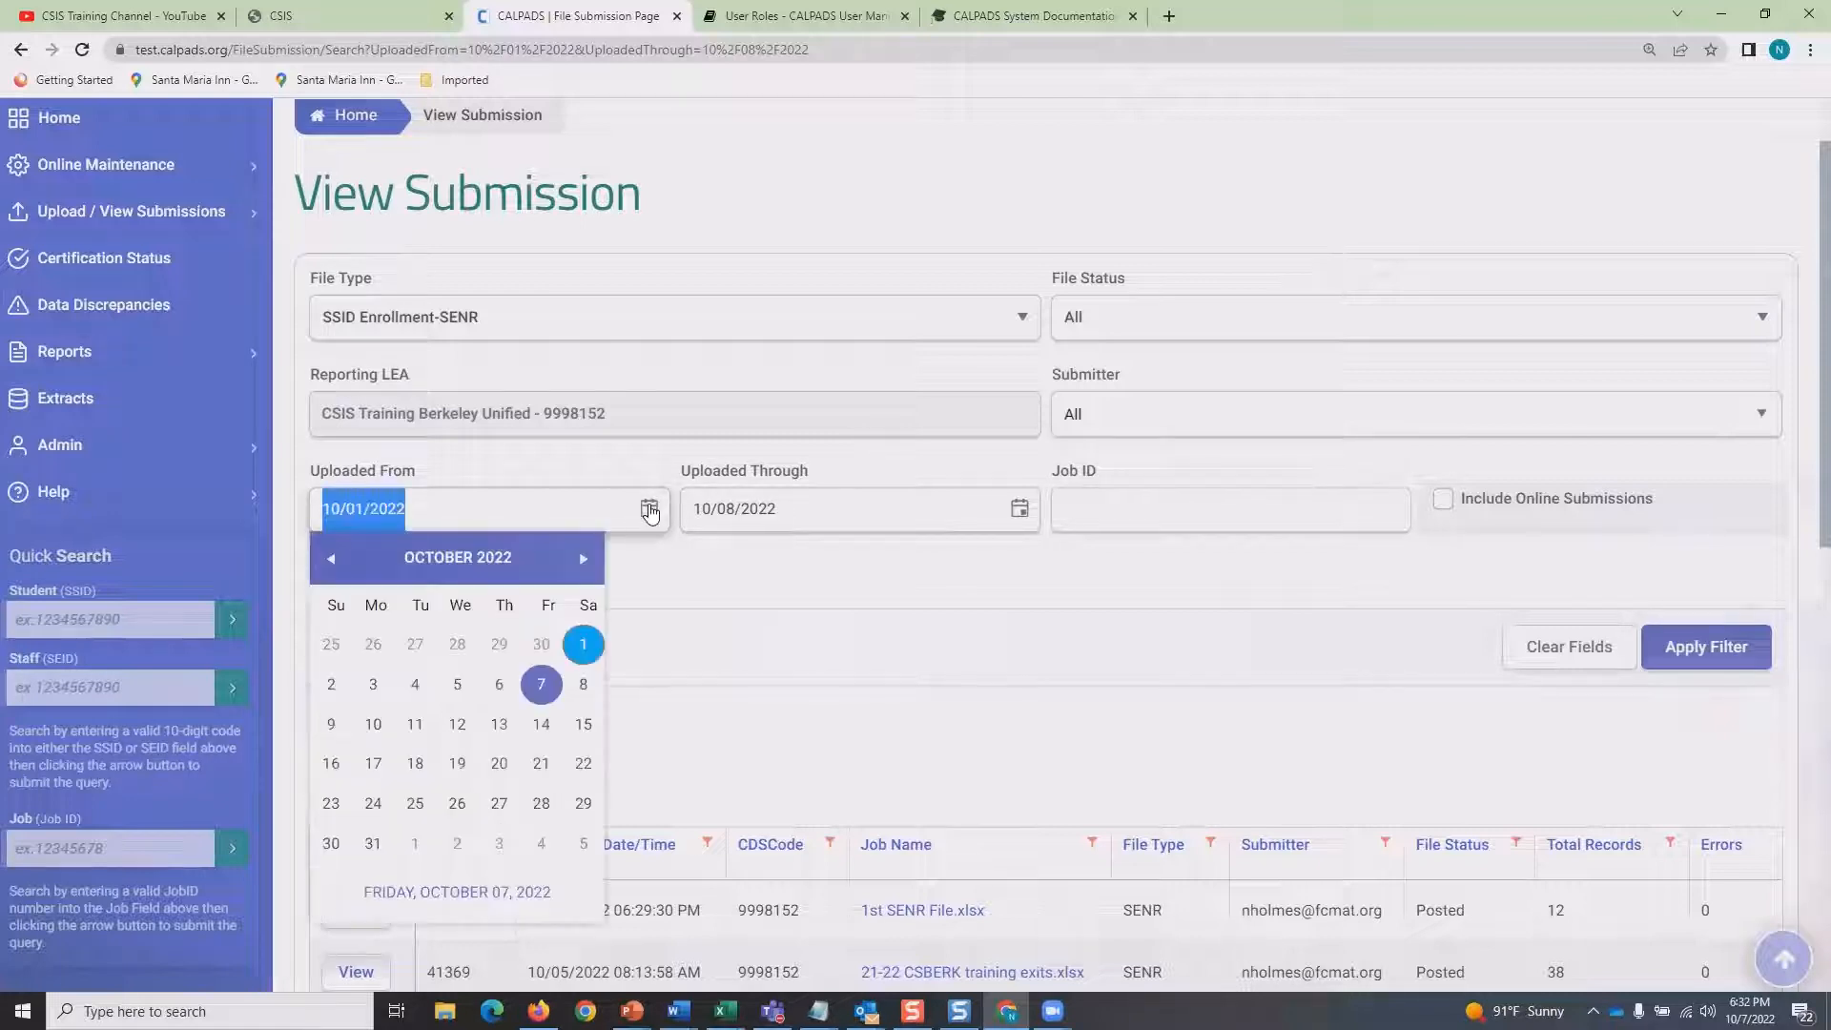
click(649, 608)
scroll(723, 760, down, 4)
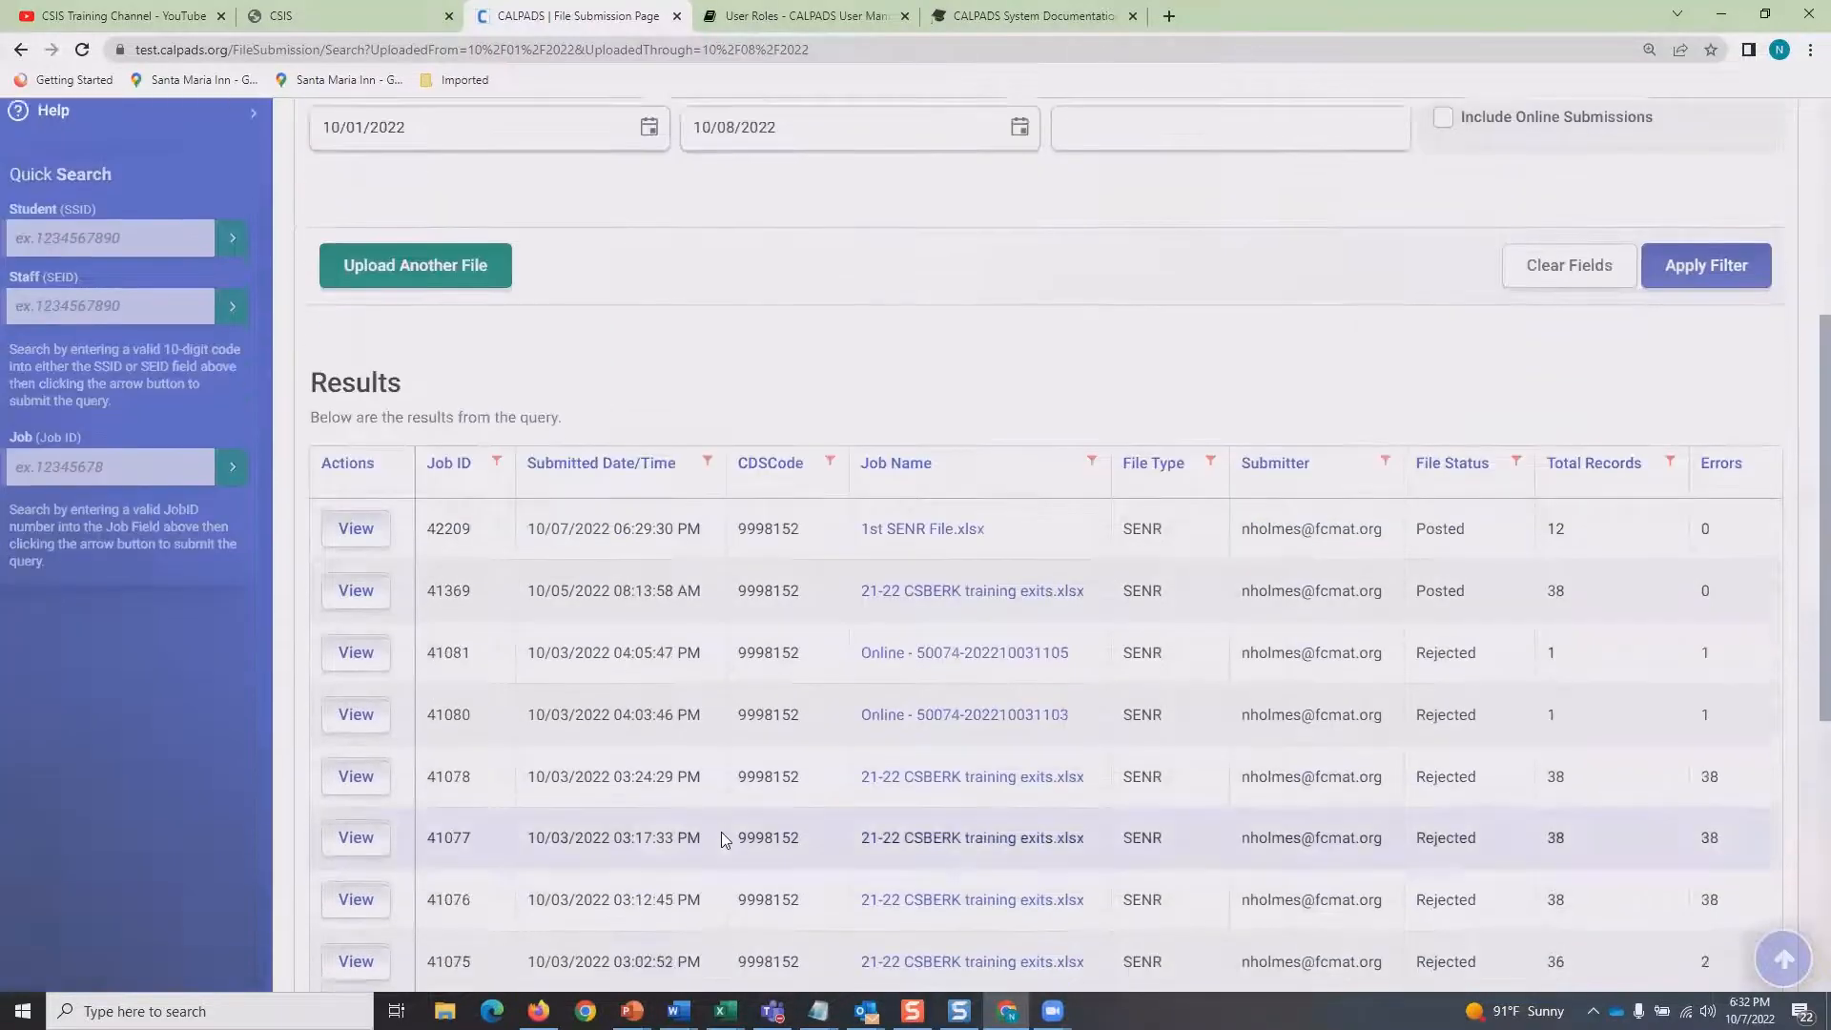
scroll(721, 831, down, 5)
scroll(726, 825, up, 10)
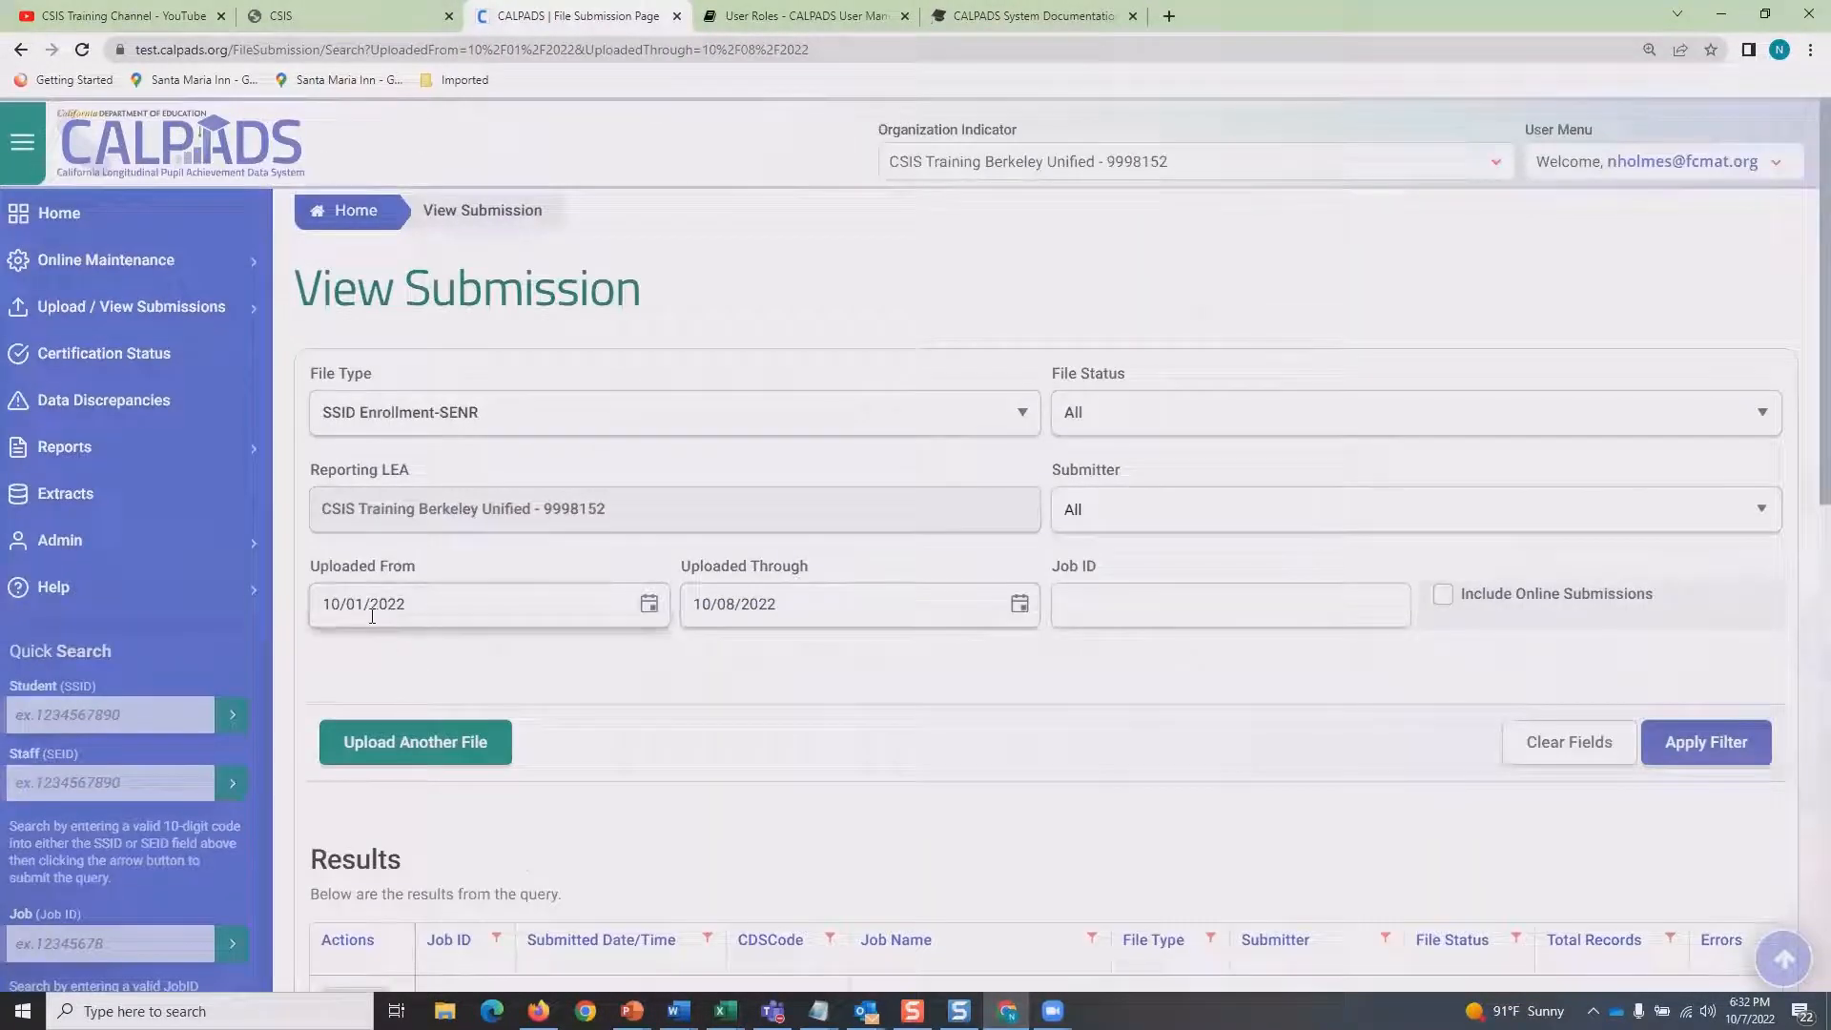
click(649, 606)
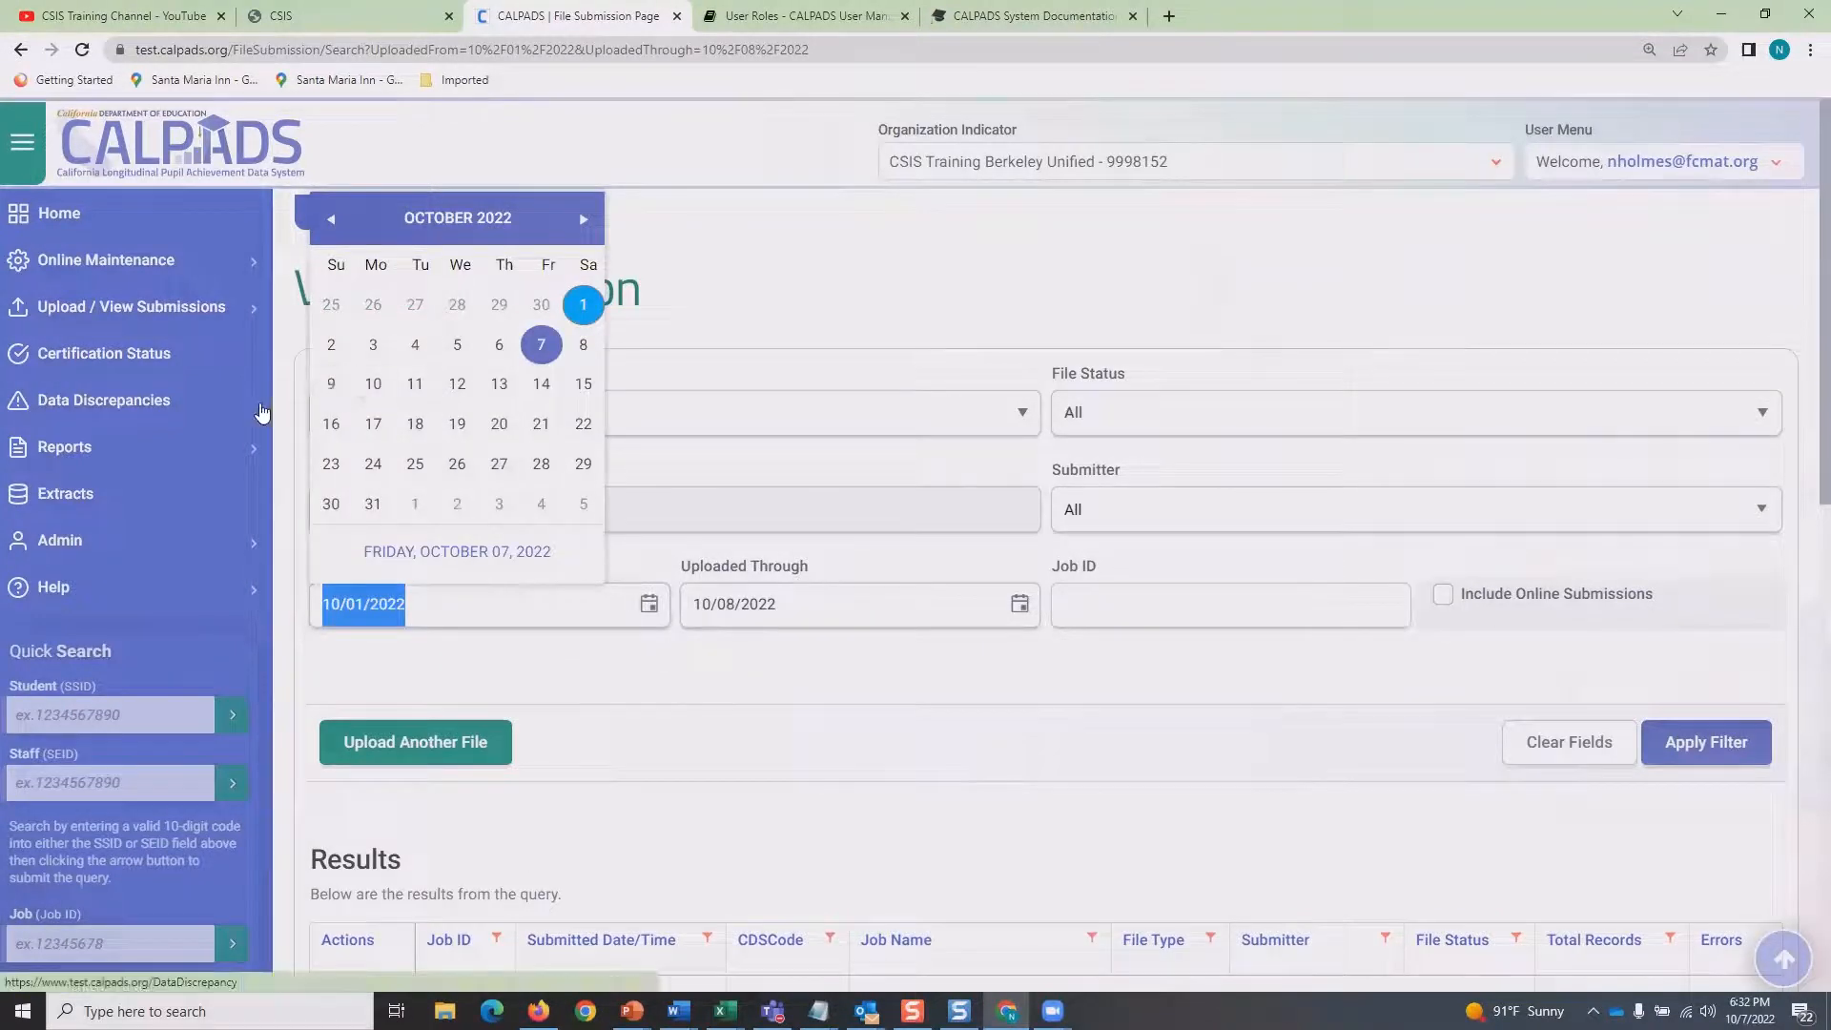
click(496, 349)
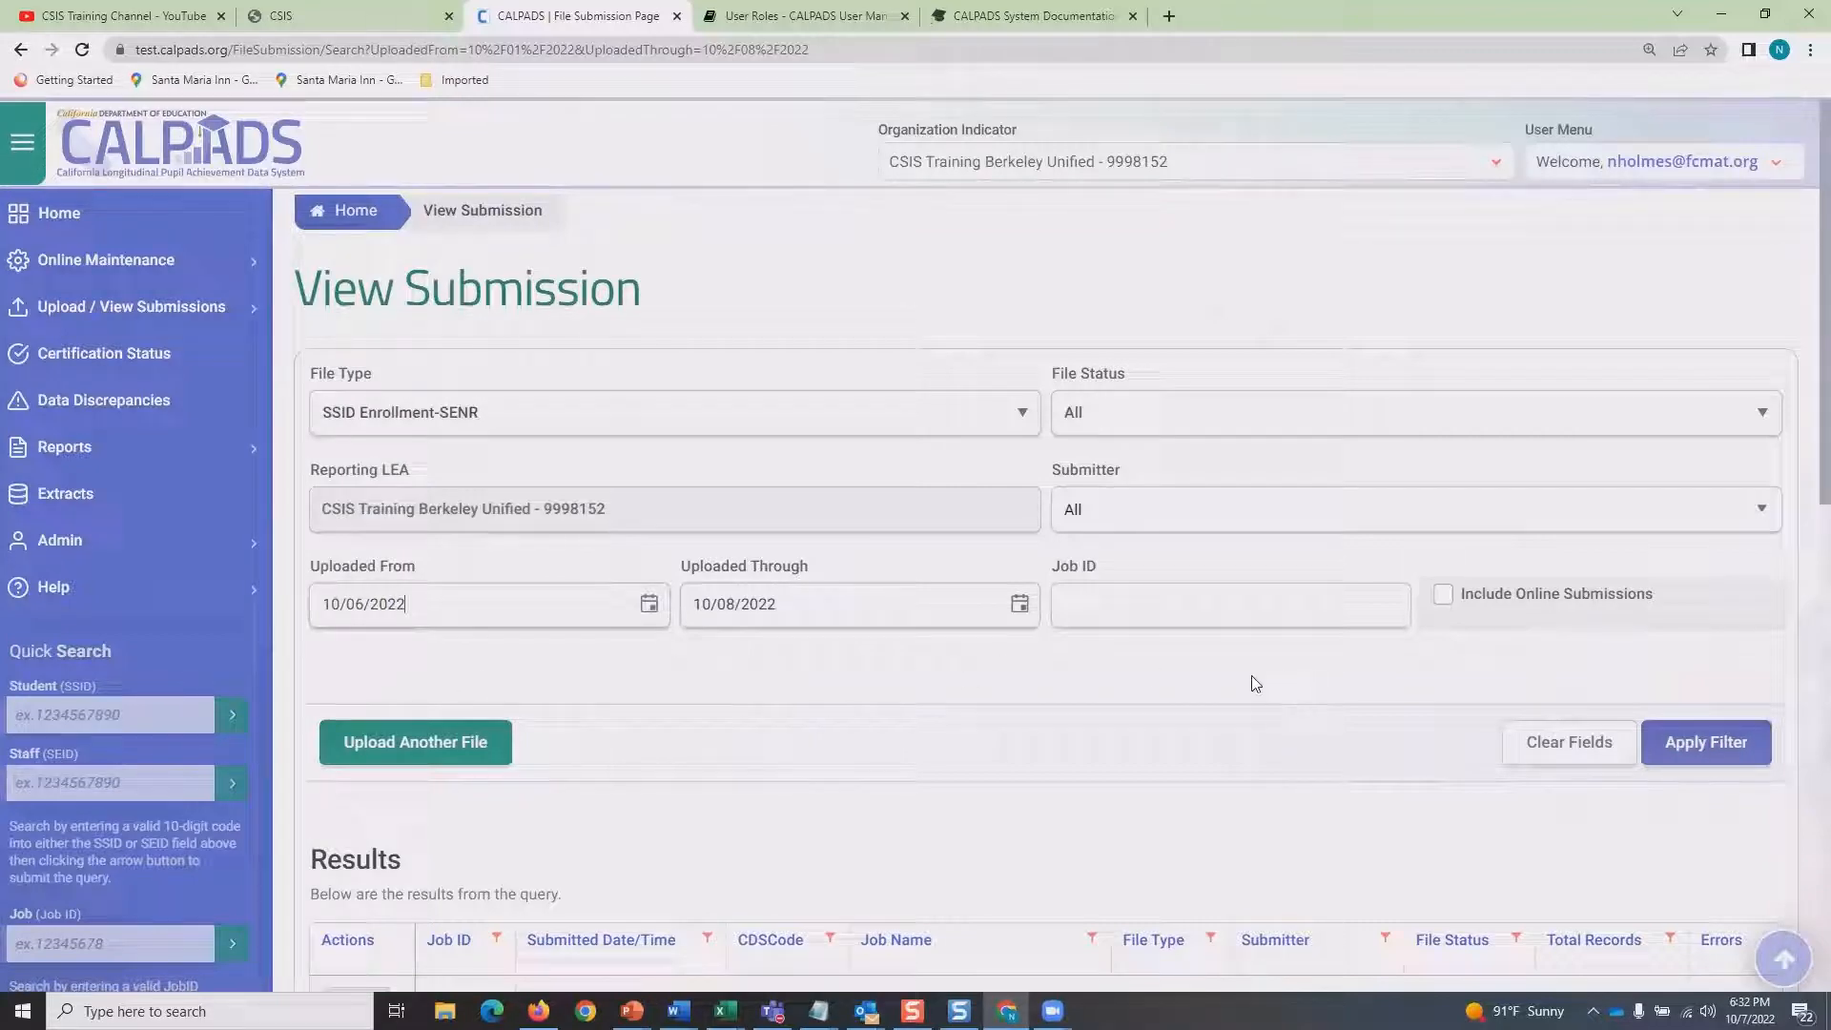
Try including online submissions in the submission filter, turning the option off again after reviewing the results table.
click(1442, 595)
scroll(1377, 667, down, 4)
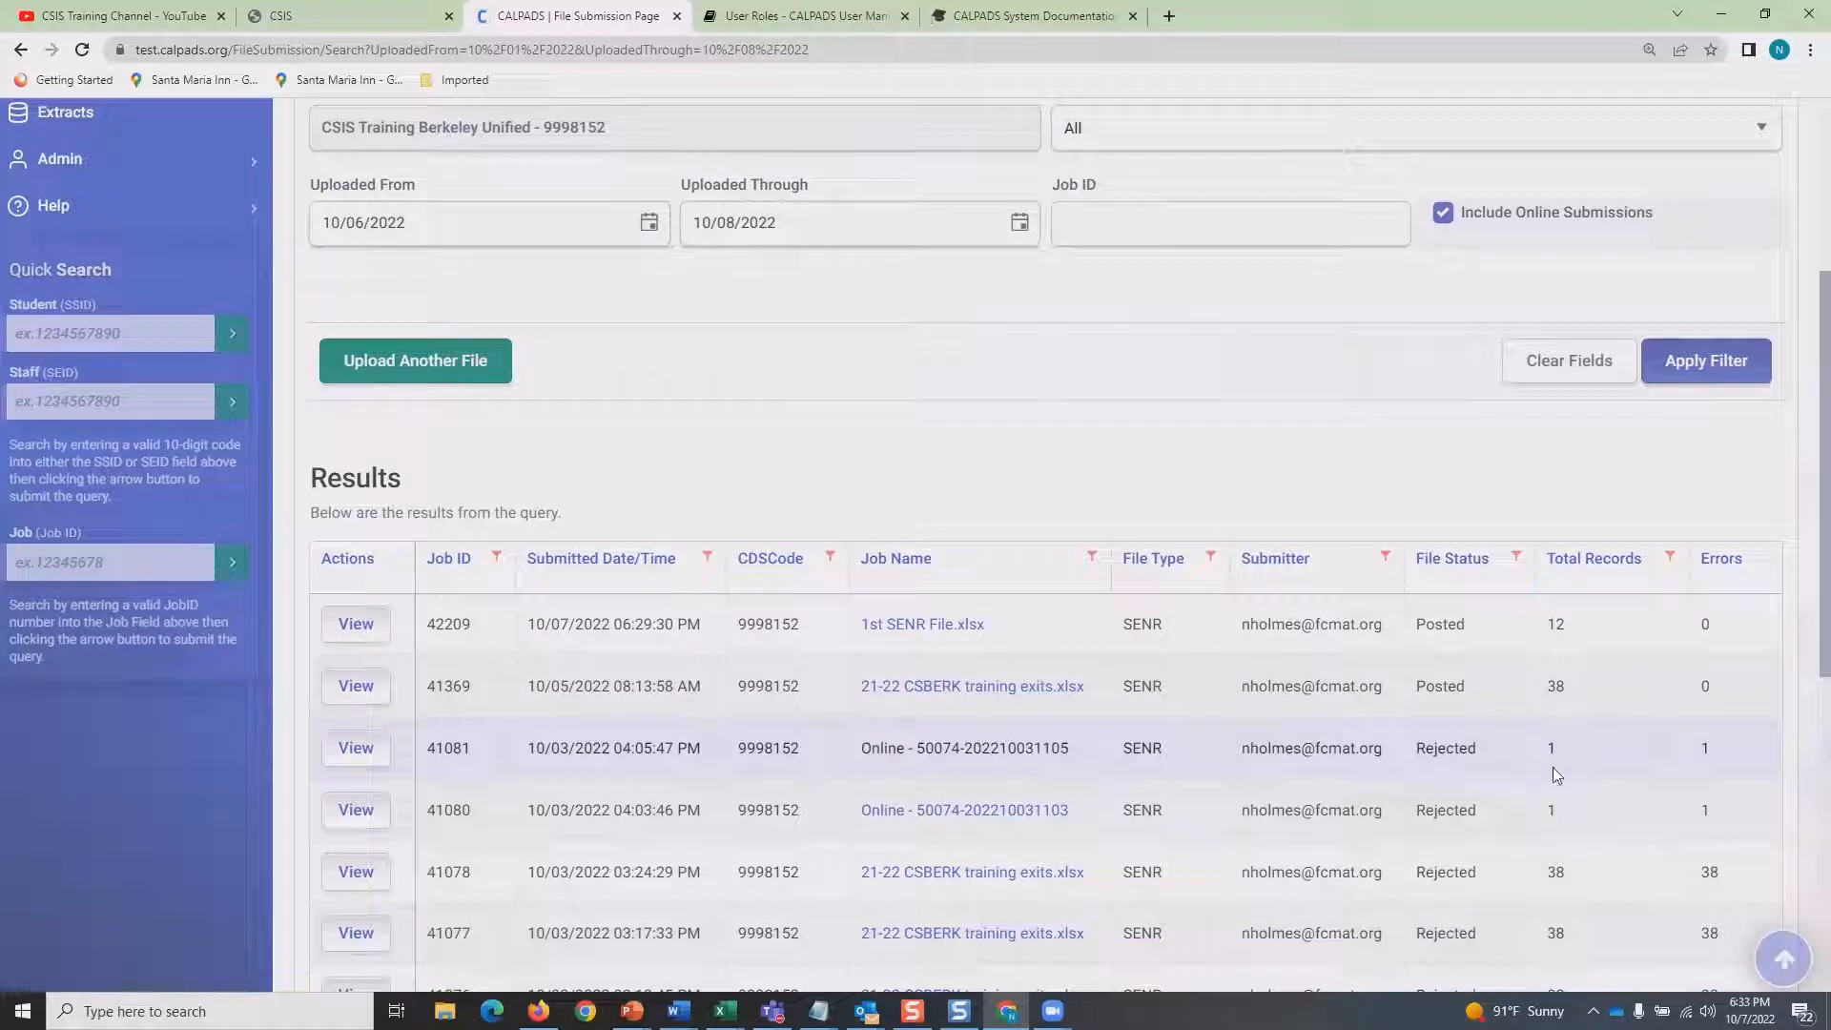
scroll(1559, 767, up, 4)
click(1443, 595)
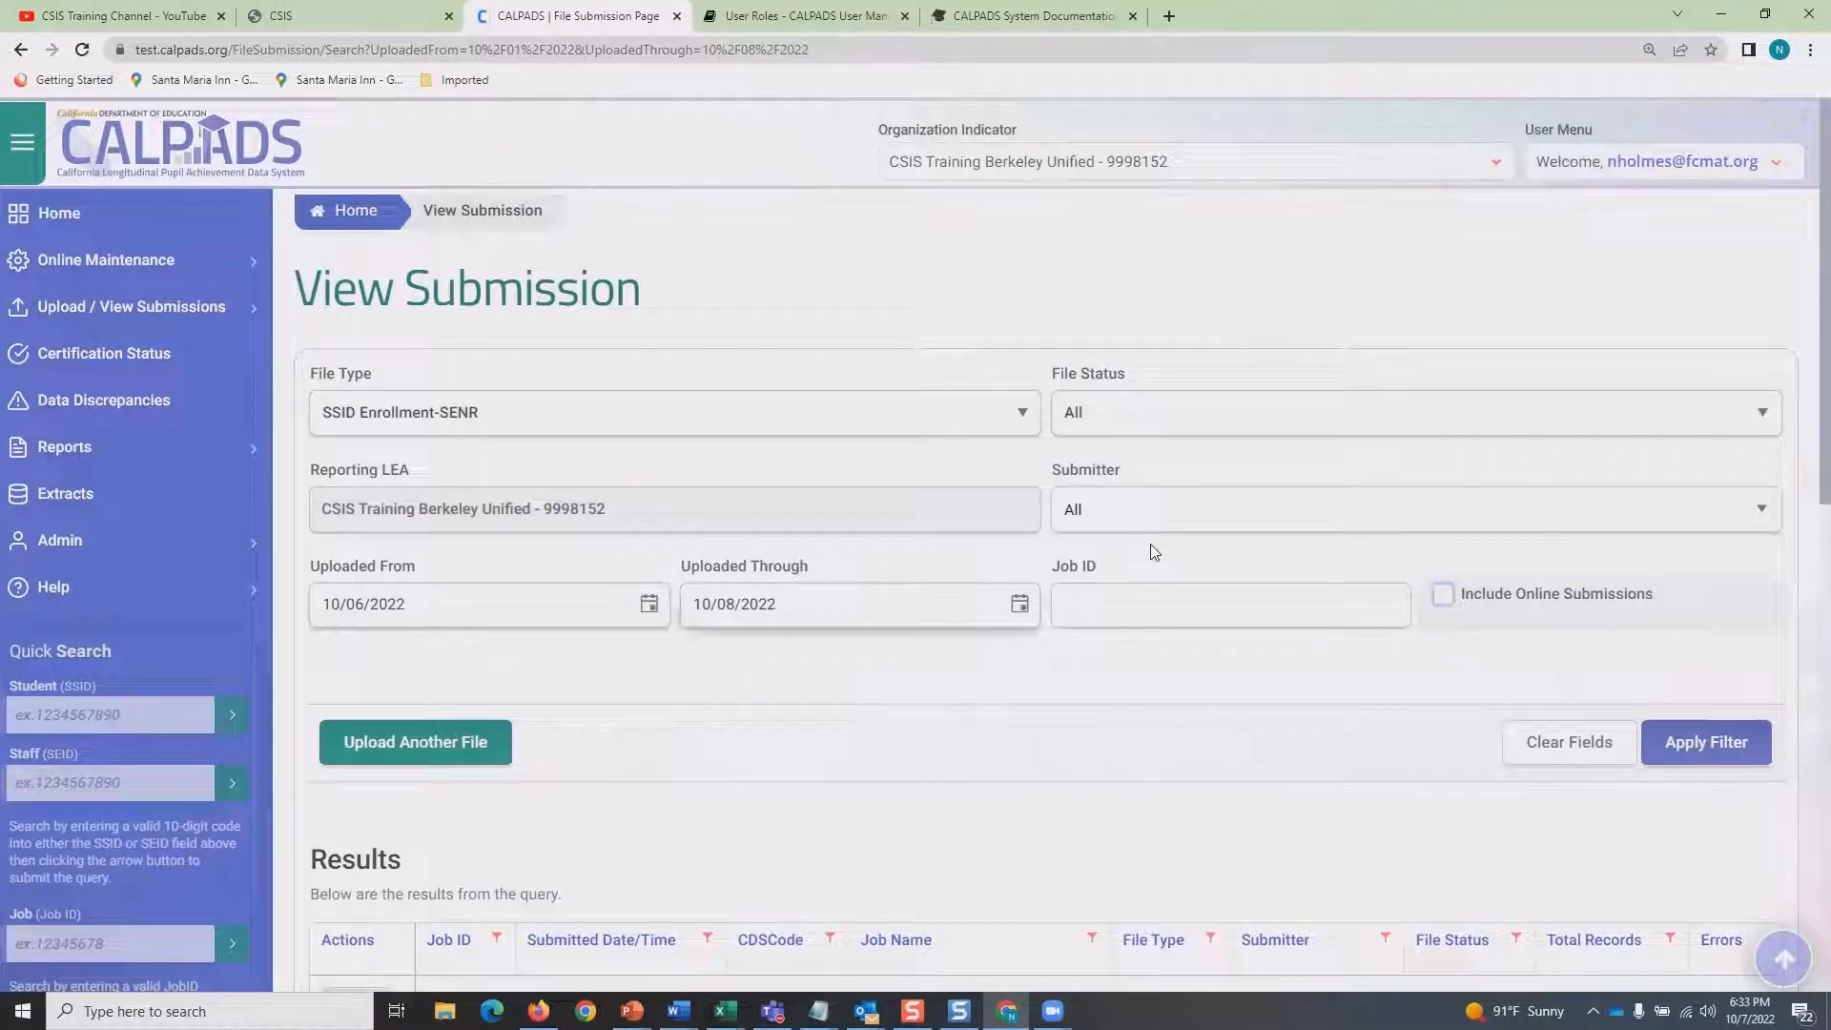
Apply the submission filters and copy the job ID of the 1st SENR File.xlsx submission.
click(1699, 750)
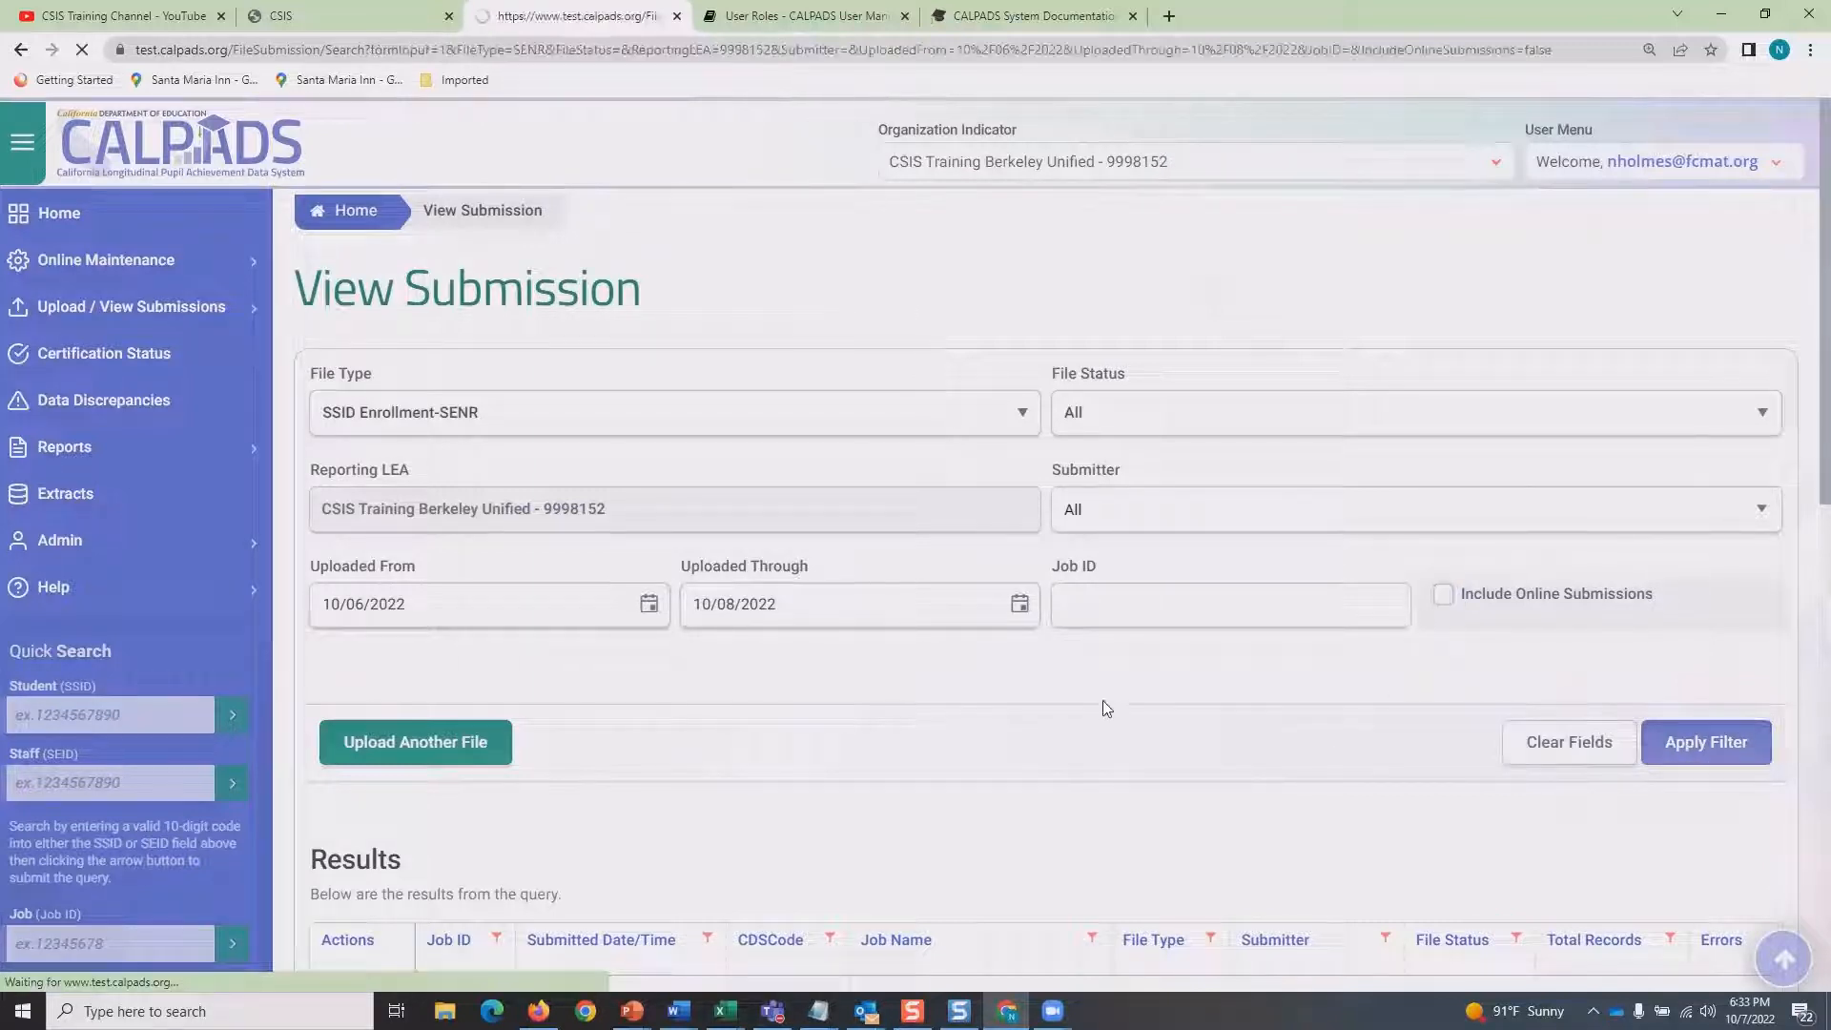
scroll(1098, 703, down, 4)
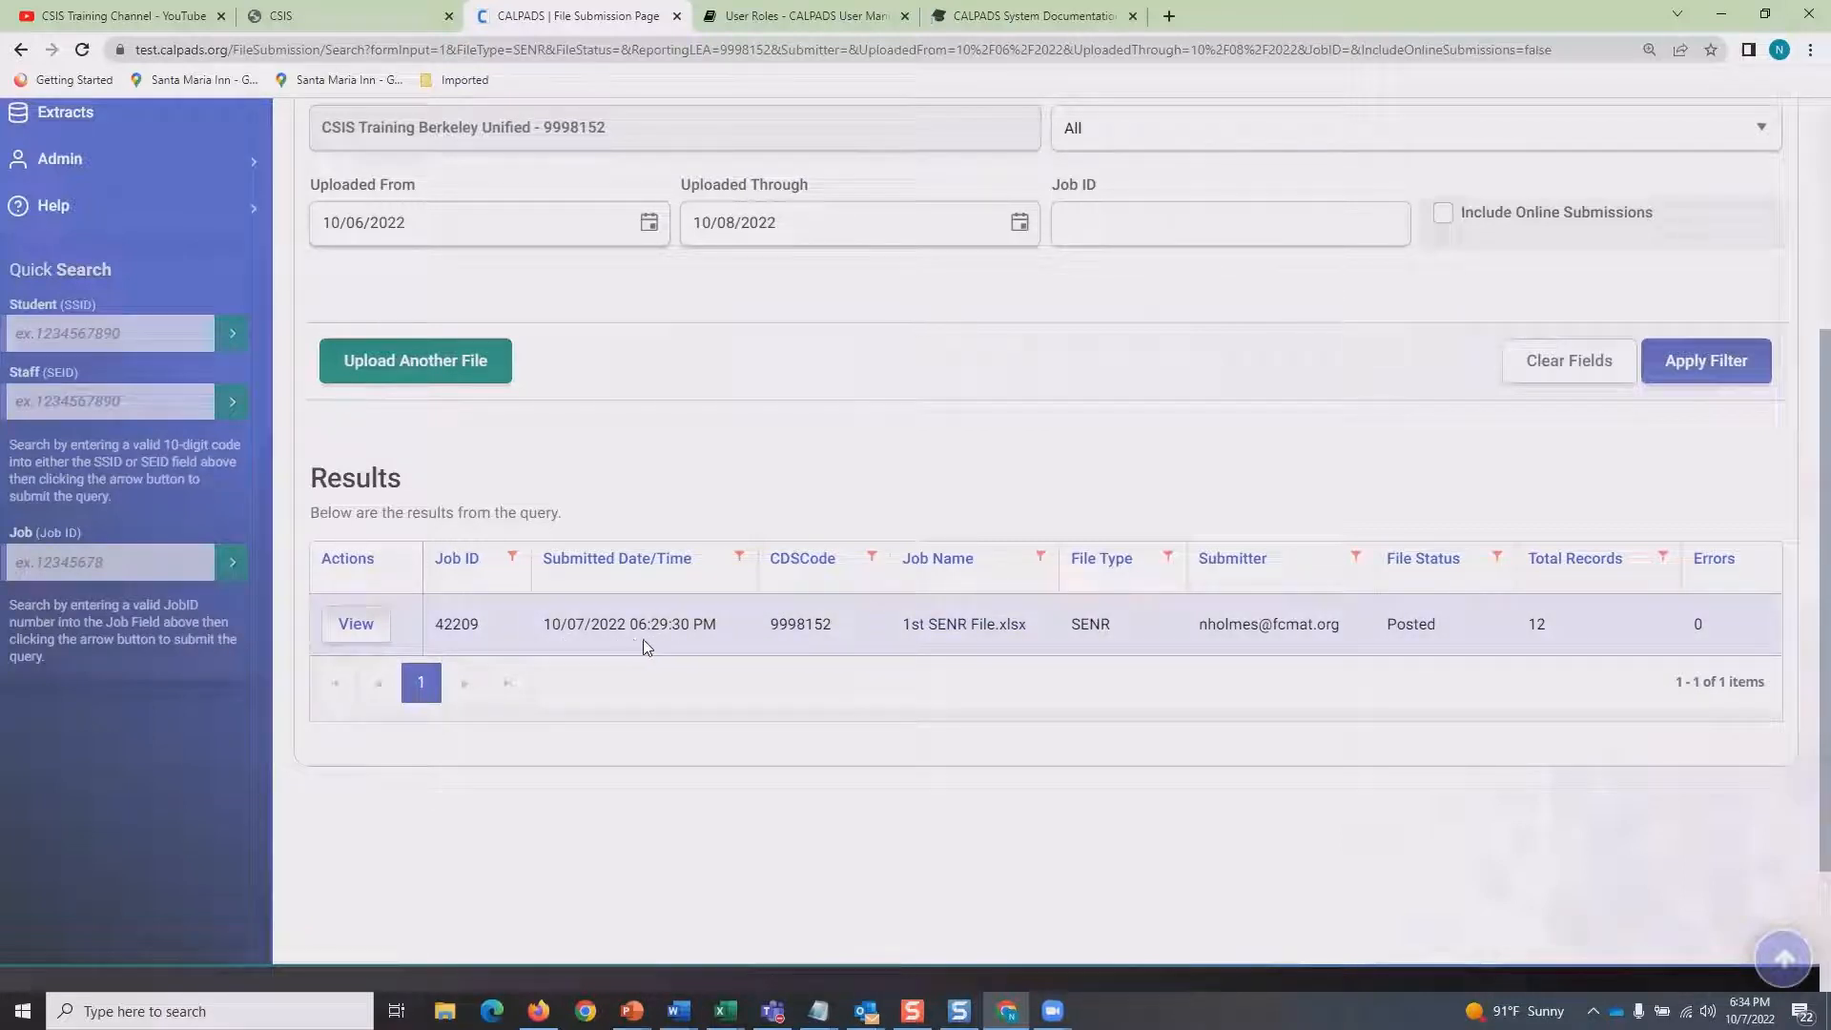
double_click(455, 624)
key(ctrl+c)
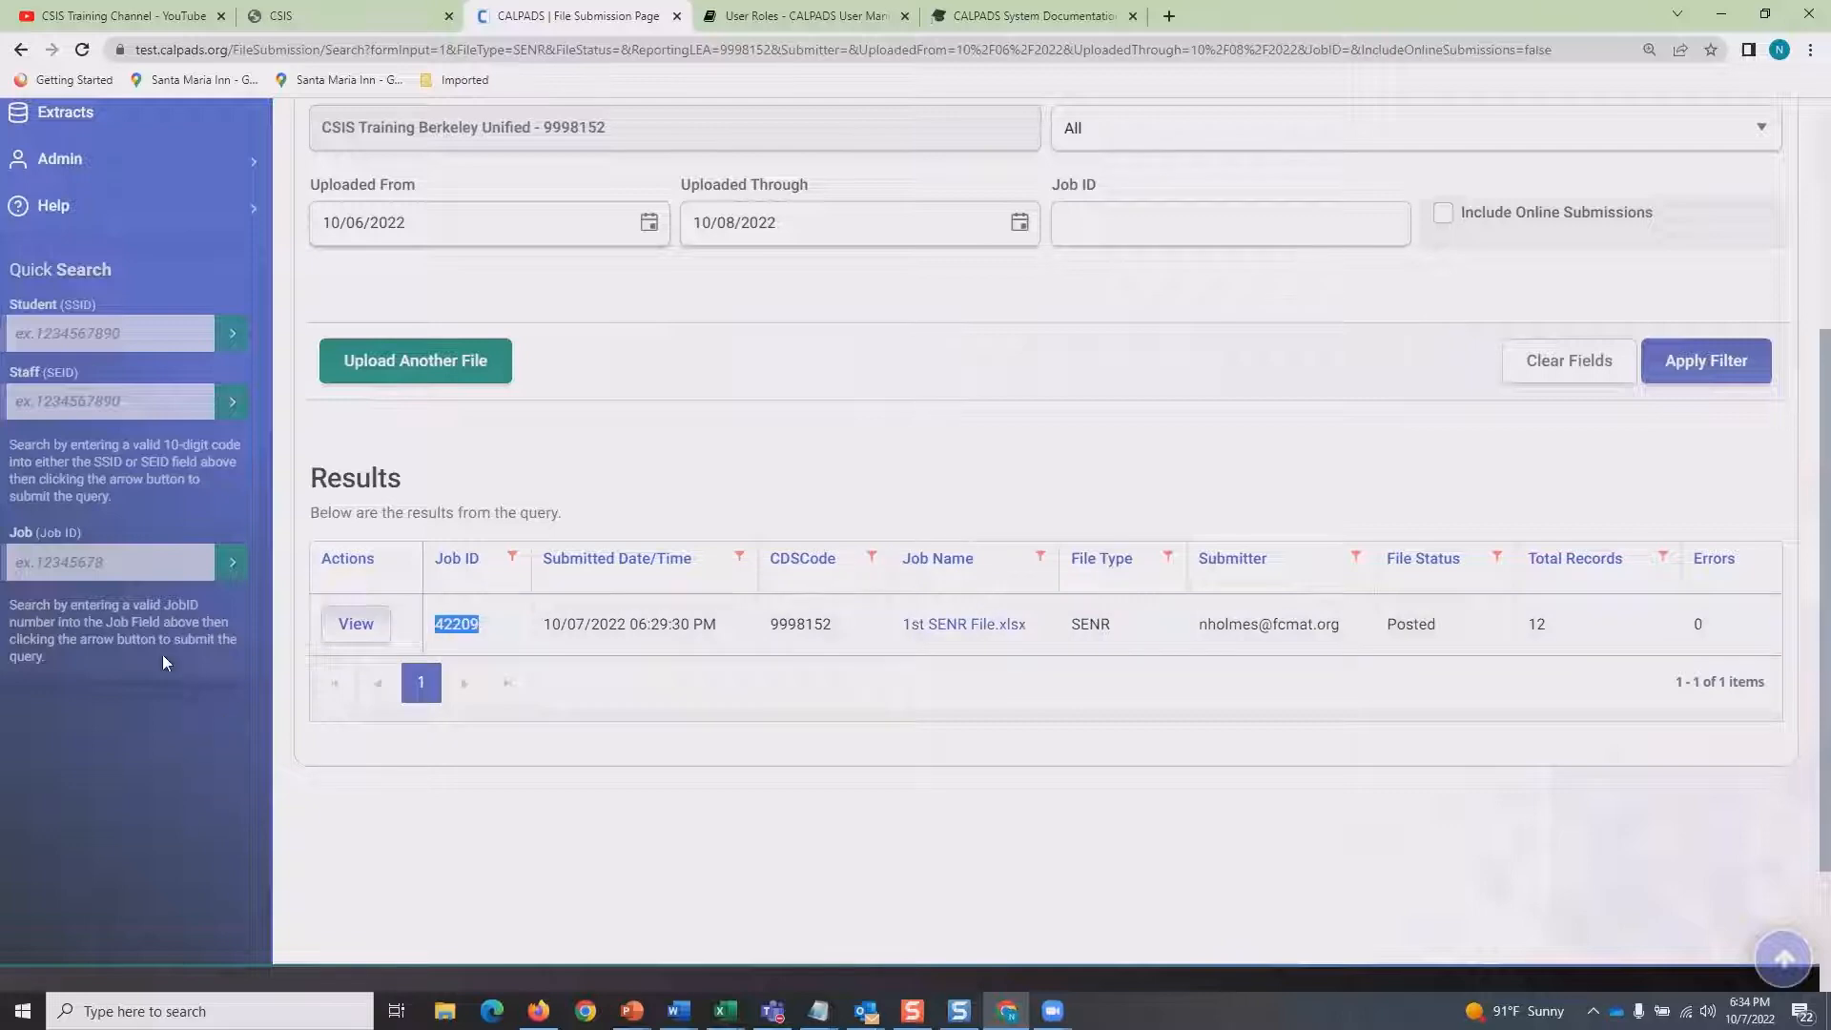
Run a quick search for job ID 42209 to open its submission details.
click(86, 562)
right_click(80, 564)
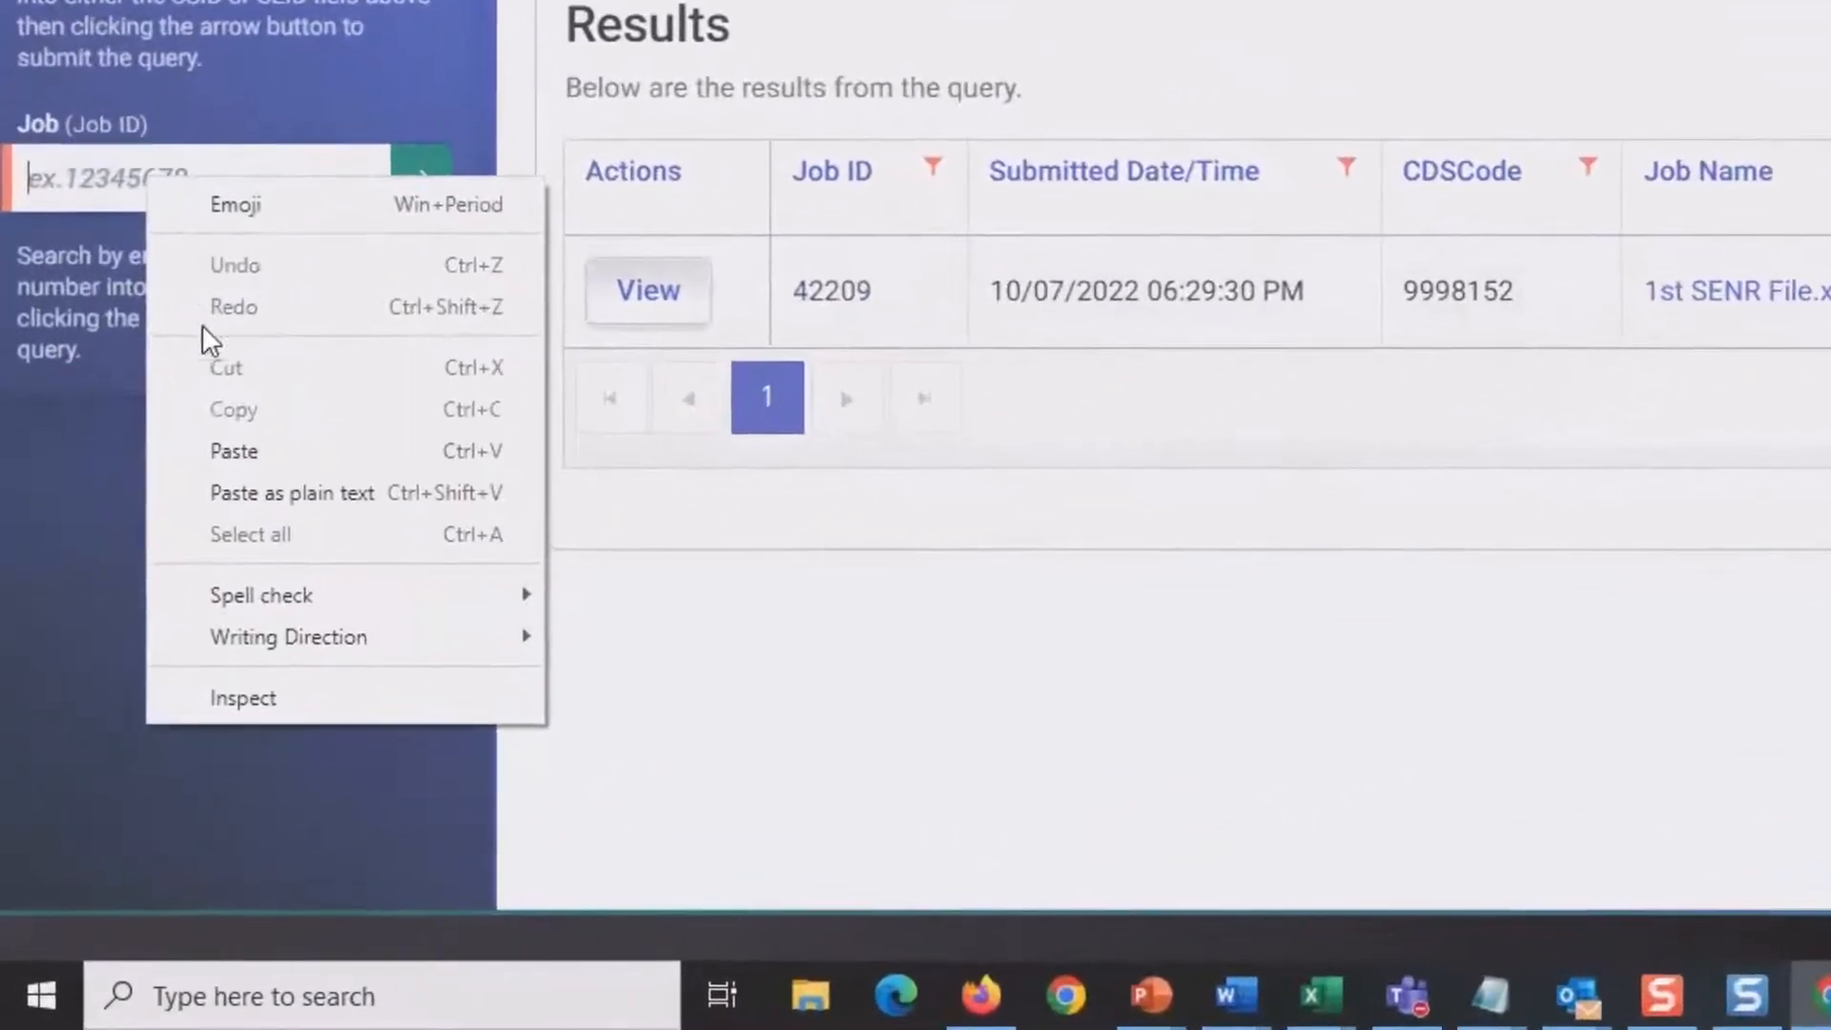
click(225, 452)
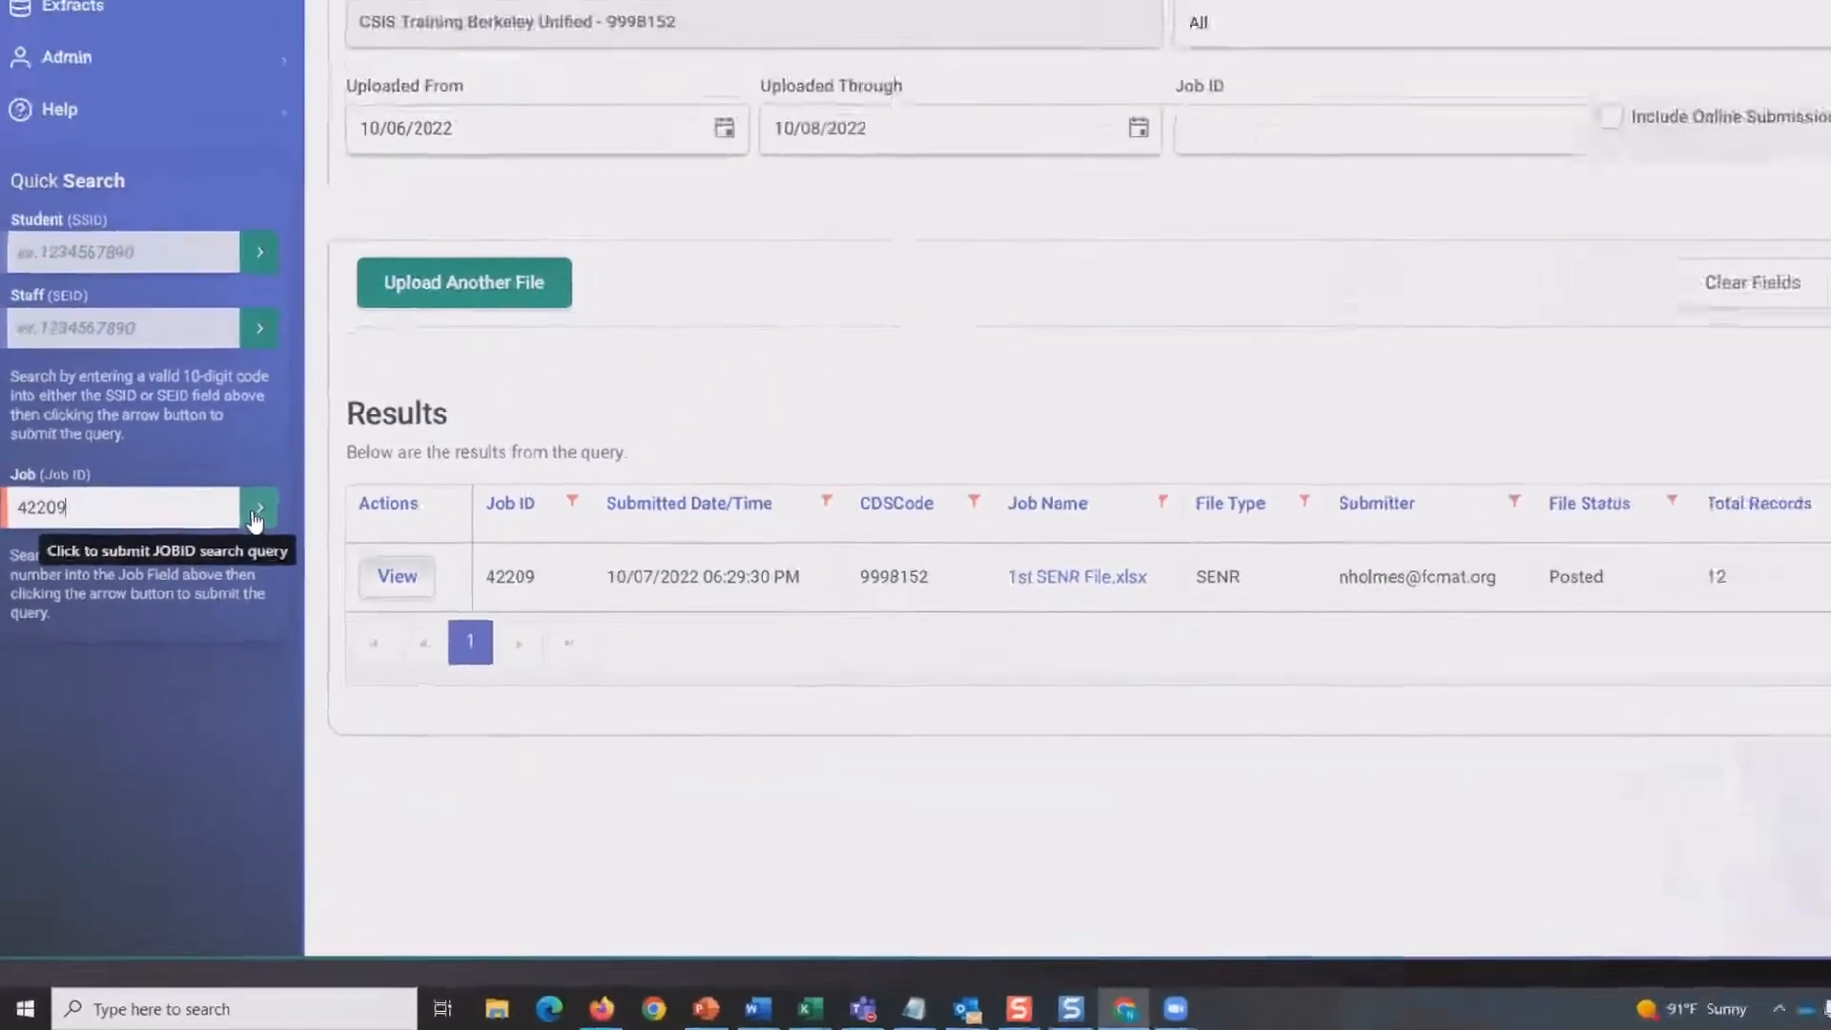
click(255, 513)
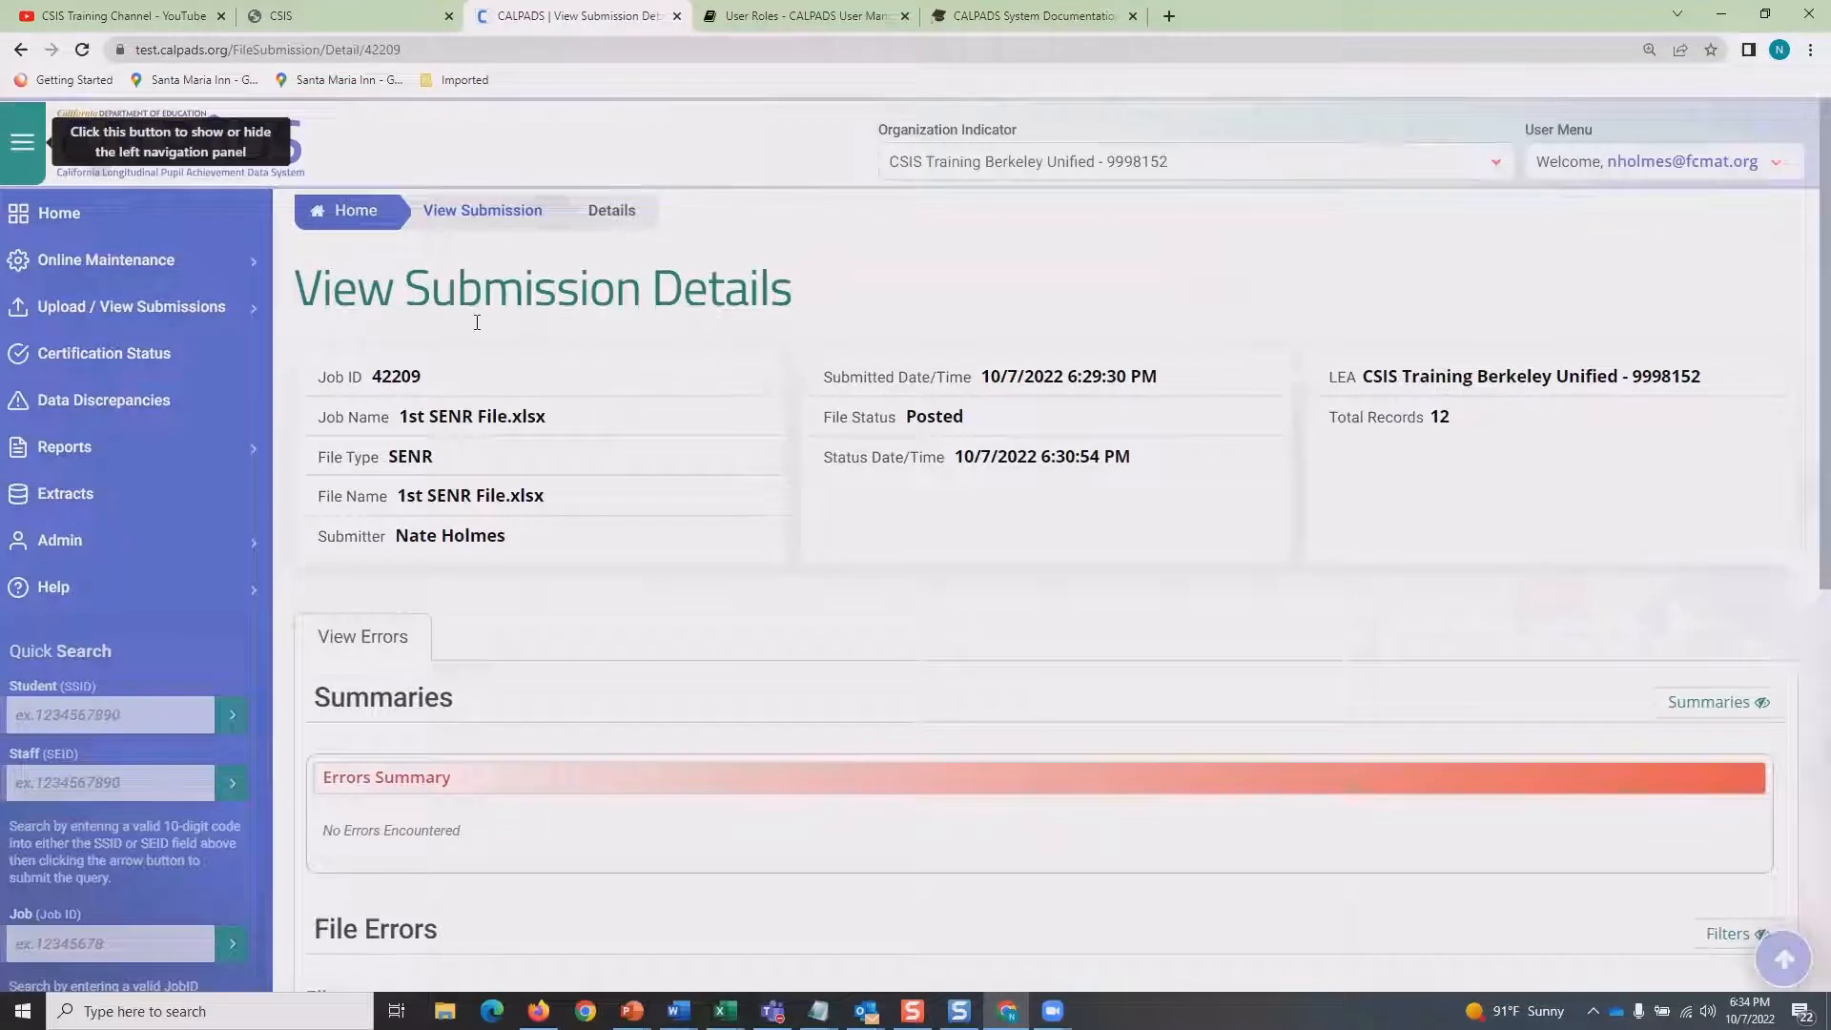
Examine the submission details for job information, file status, total records, the errors summary and the file errors.
scroll(723, 437, down, 4)
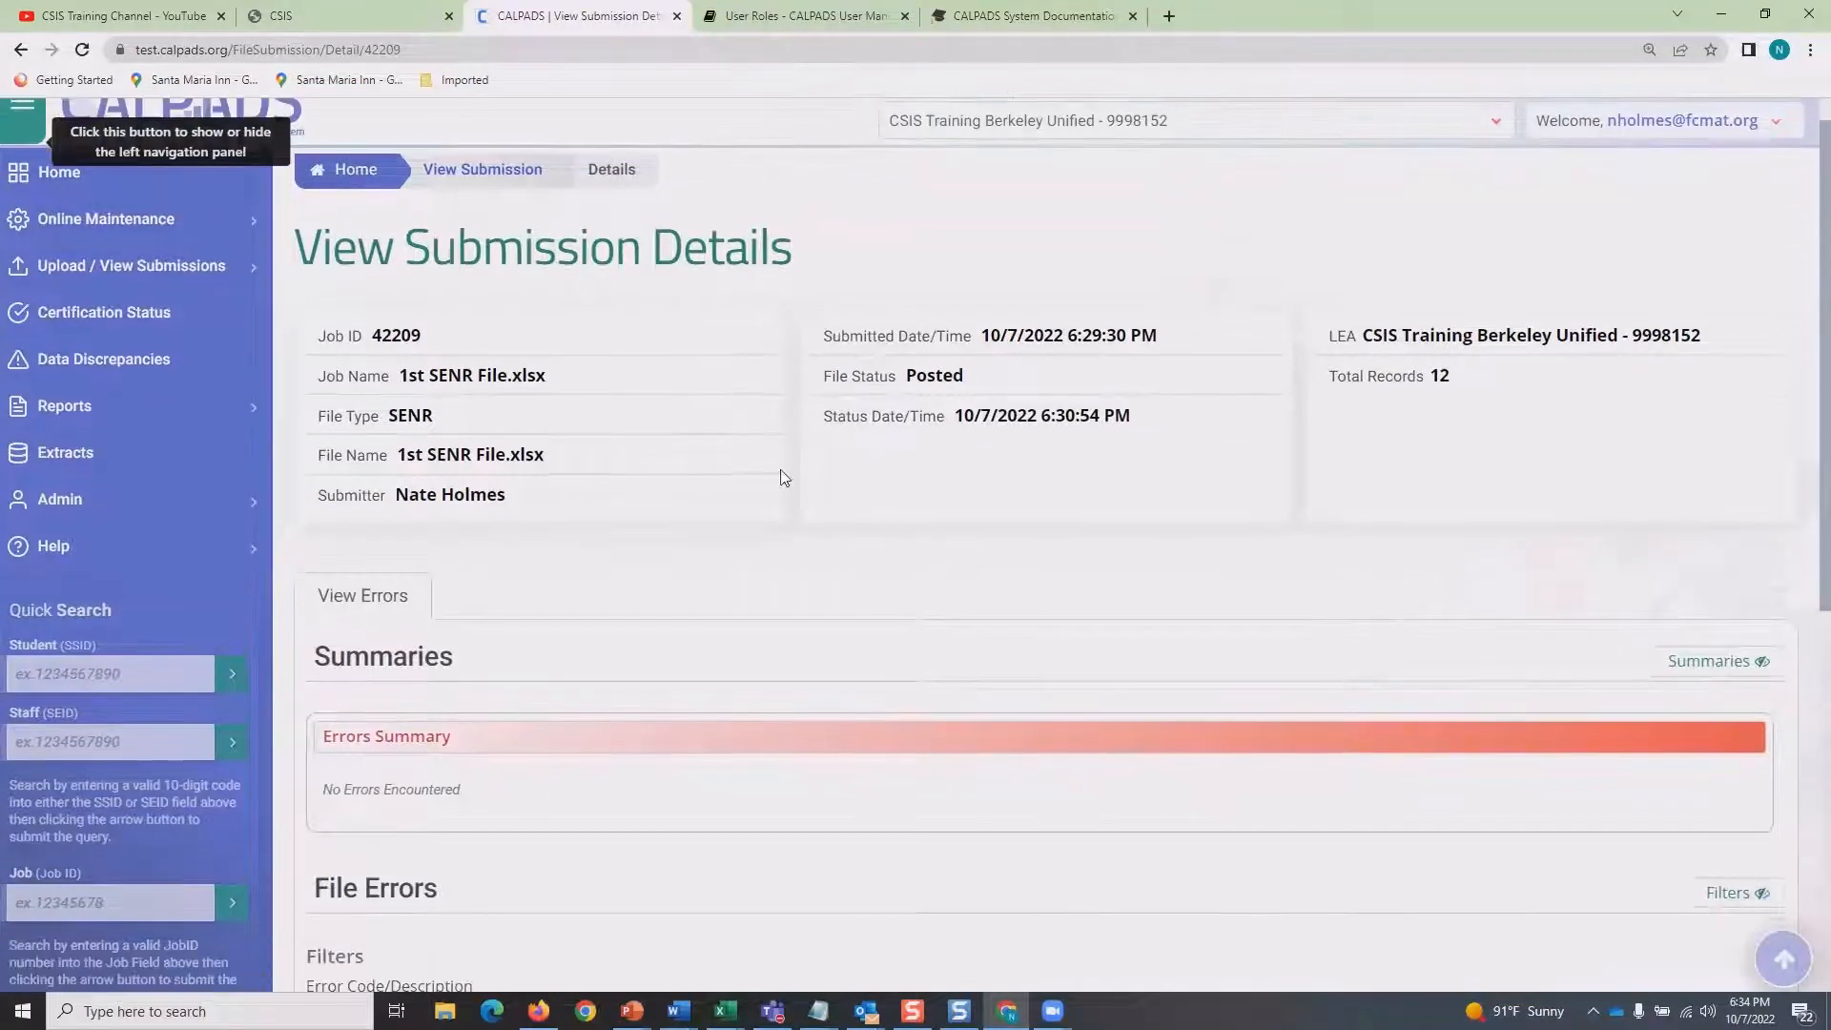
scroll(640, 431, up, 3)
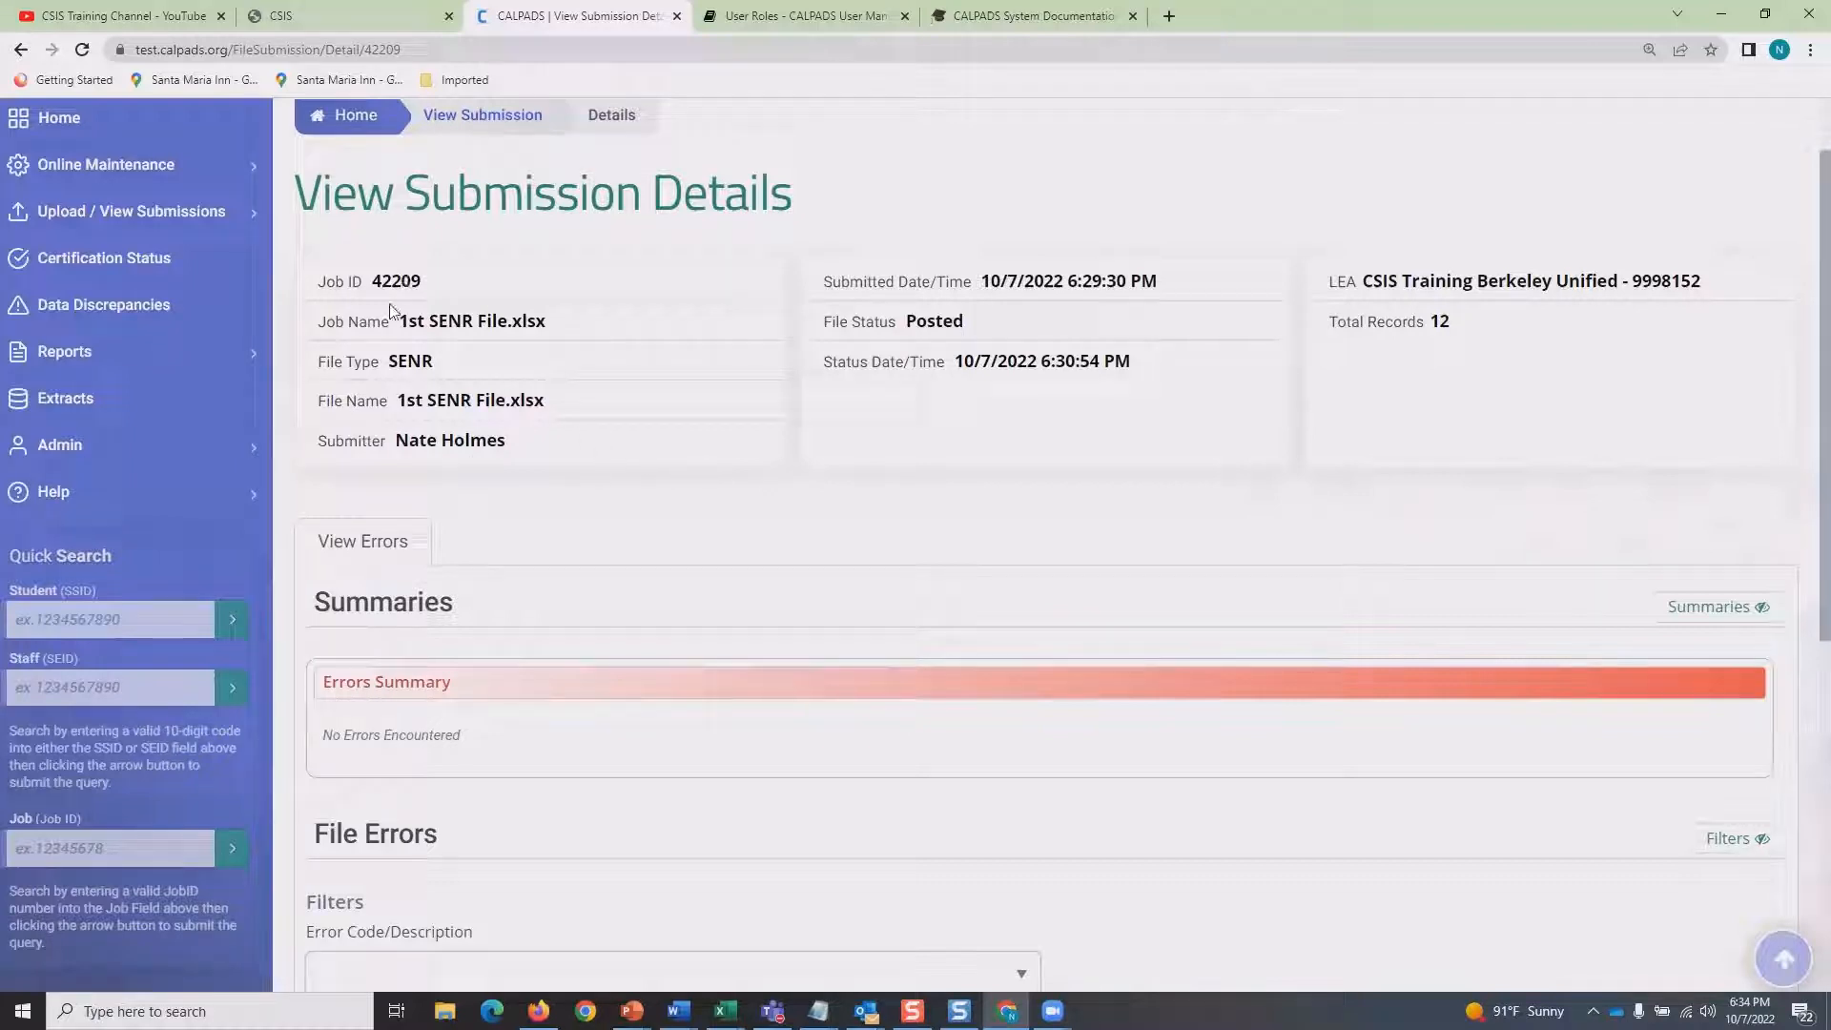
scroll(401, 363, up, 1)
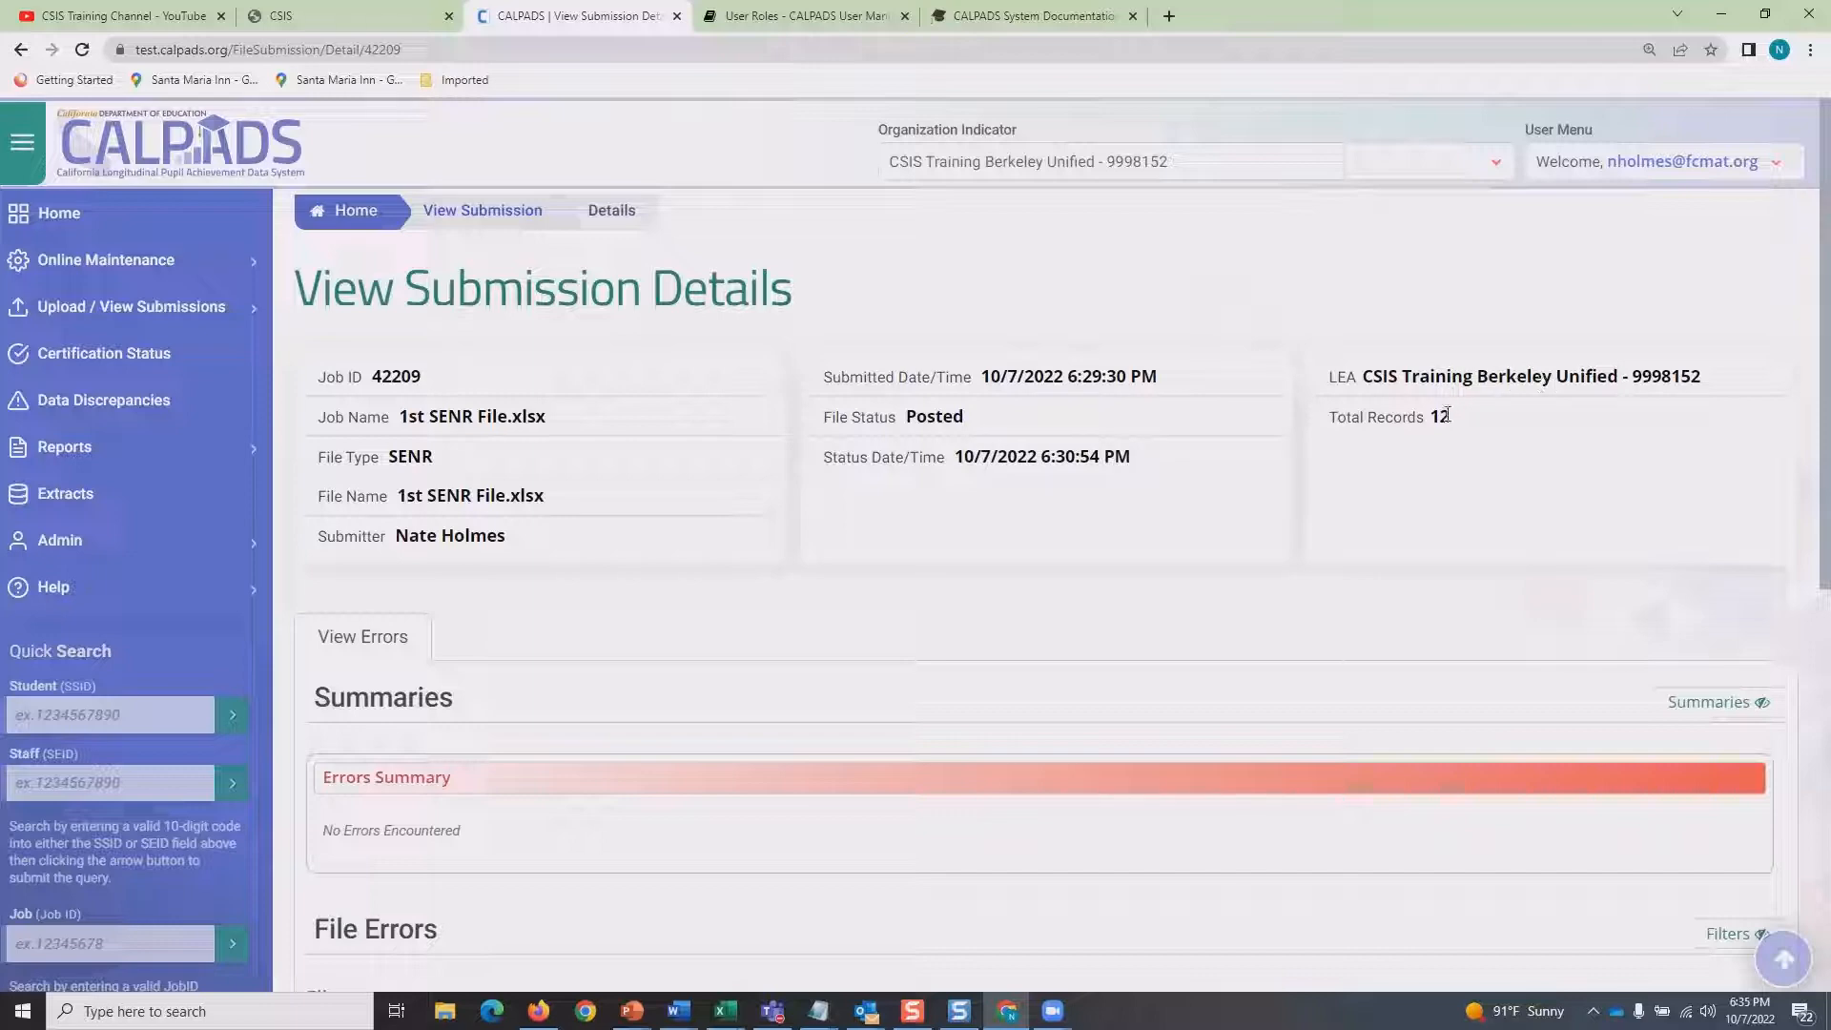
scroll(1339, 393, down, 4)
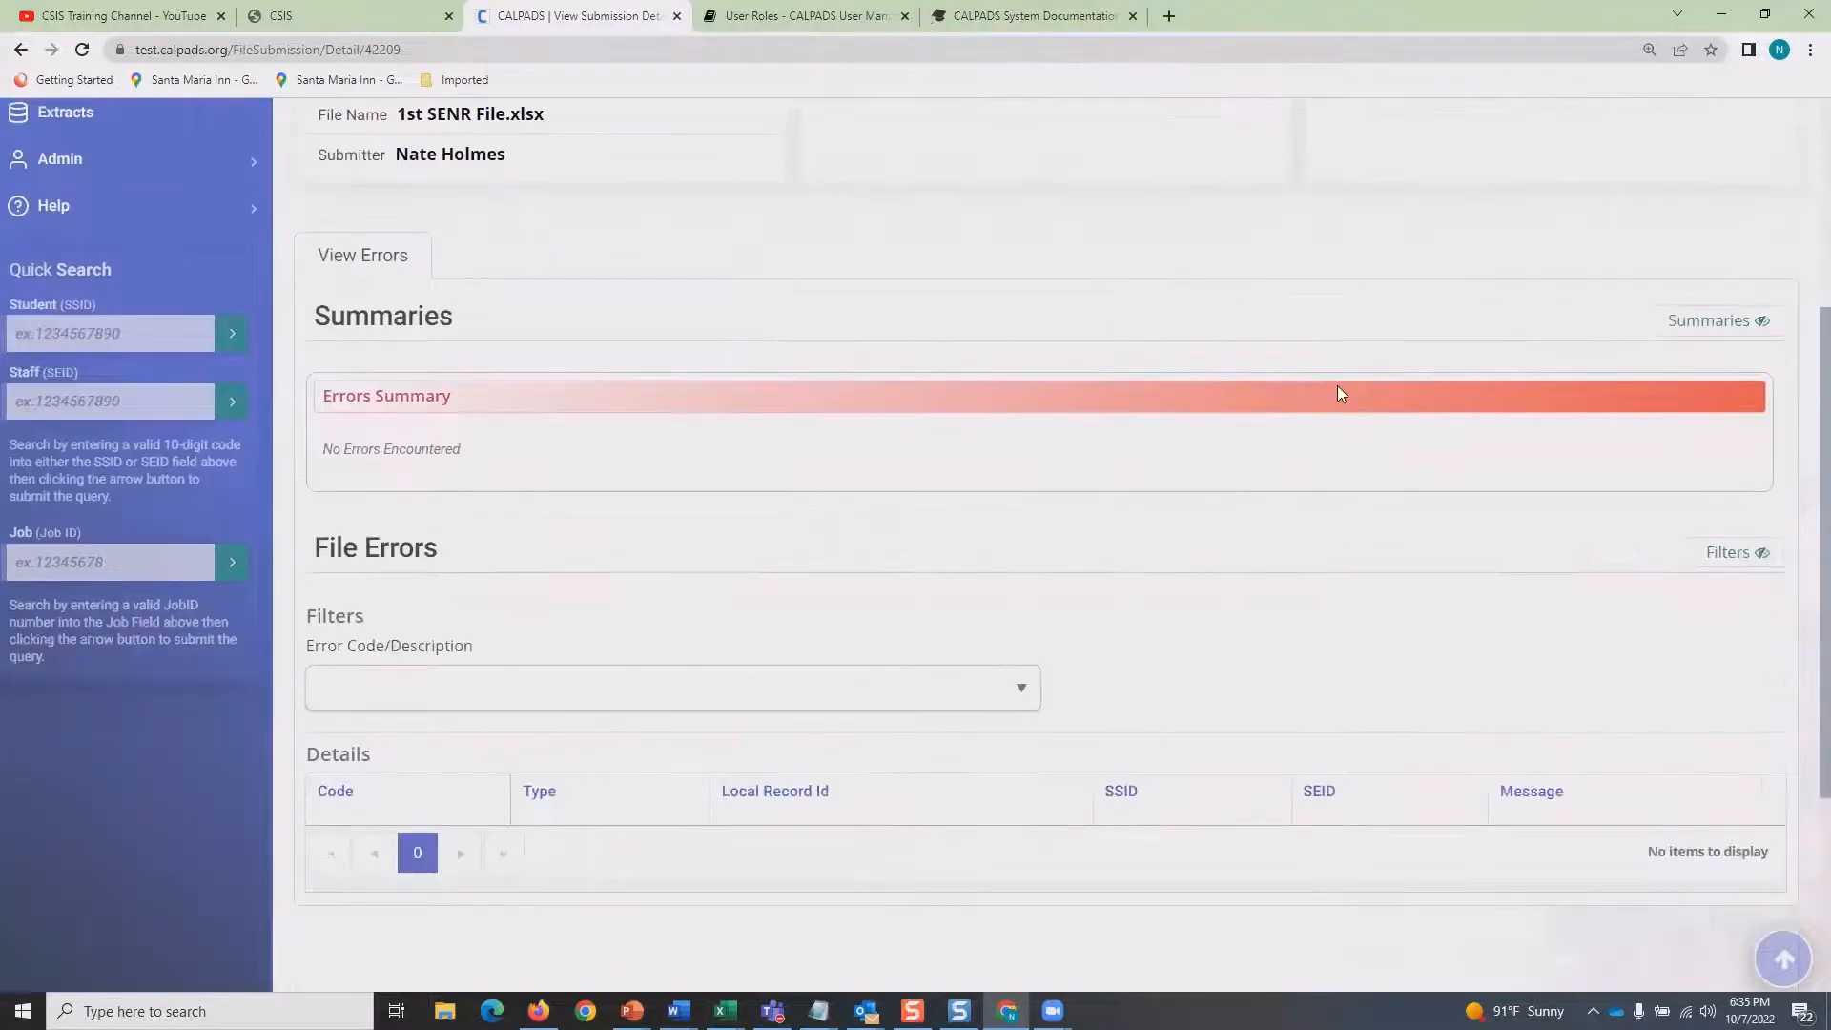
scroll(1339, 392, down, 1)
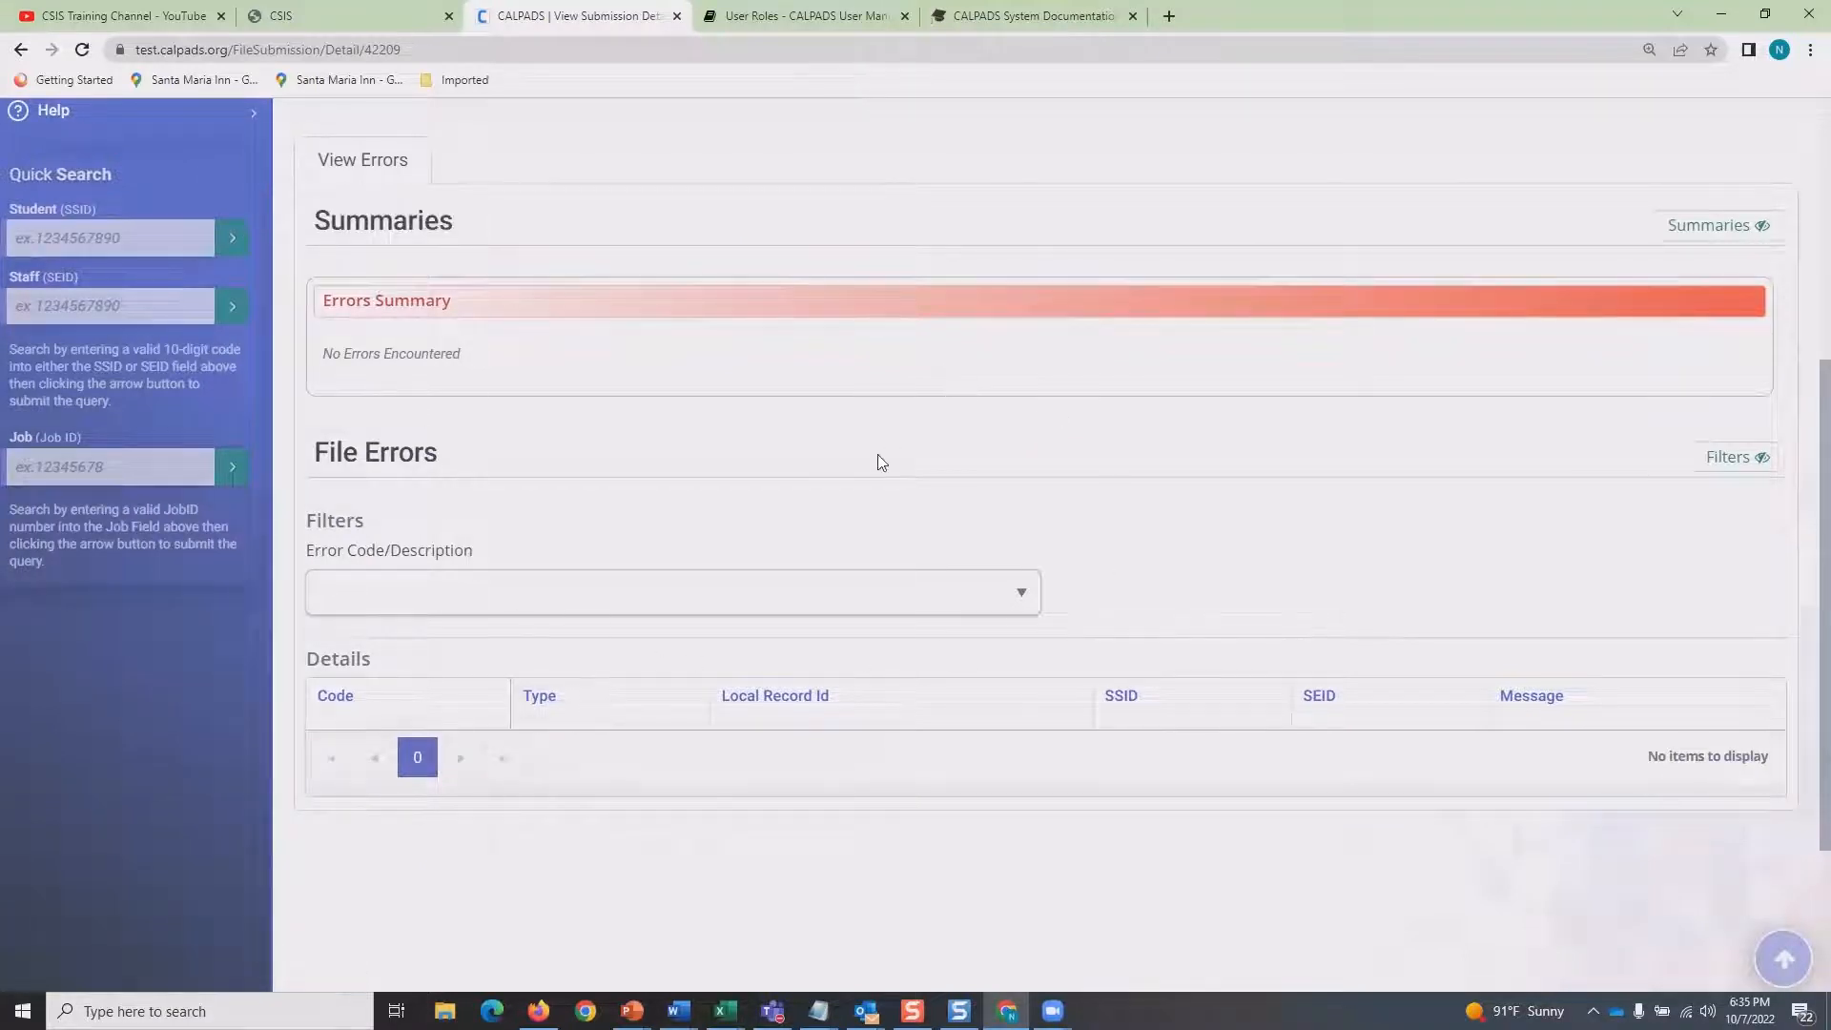
scroll(1005, 395, up, 3)
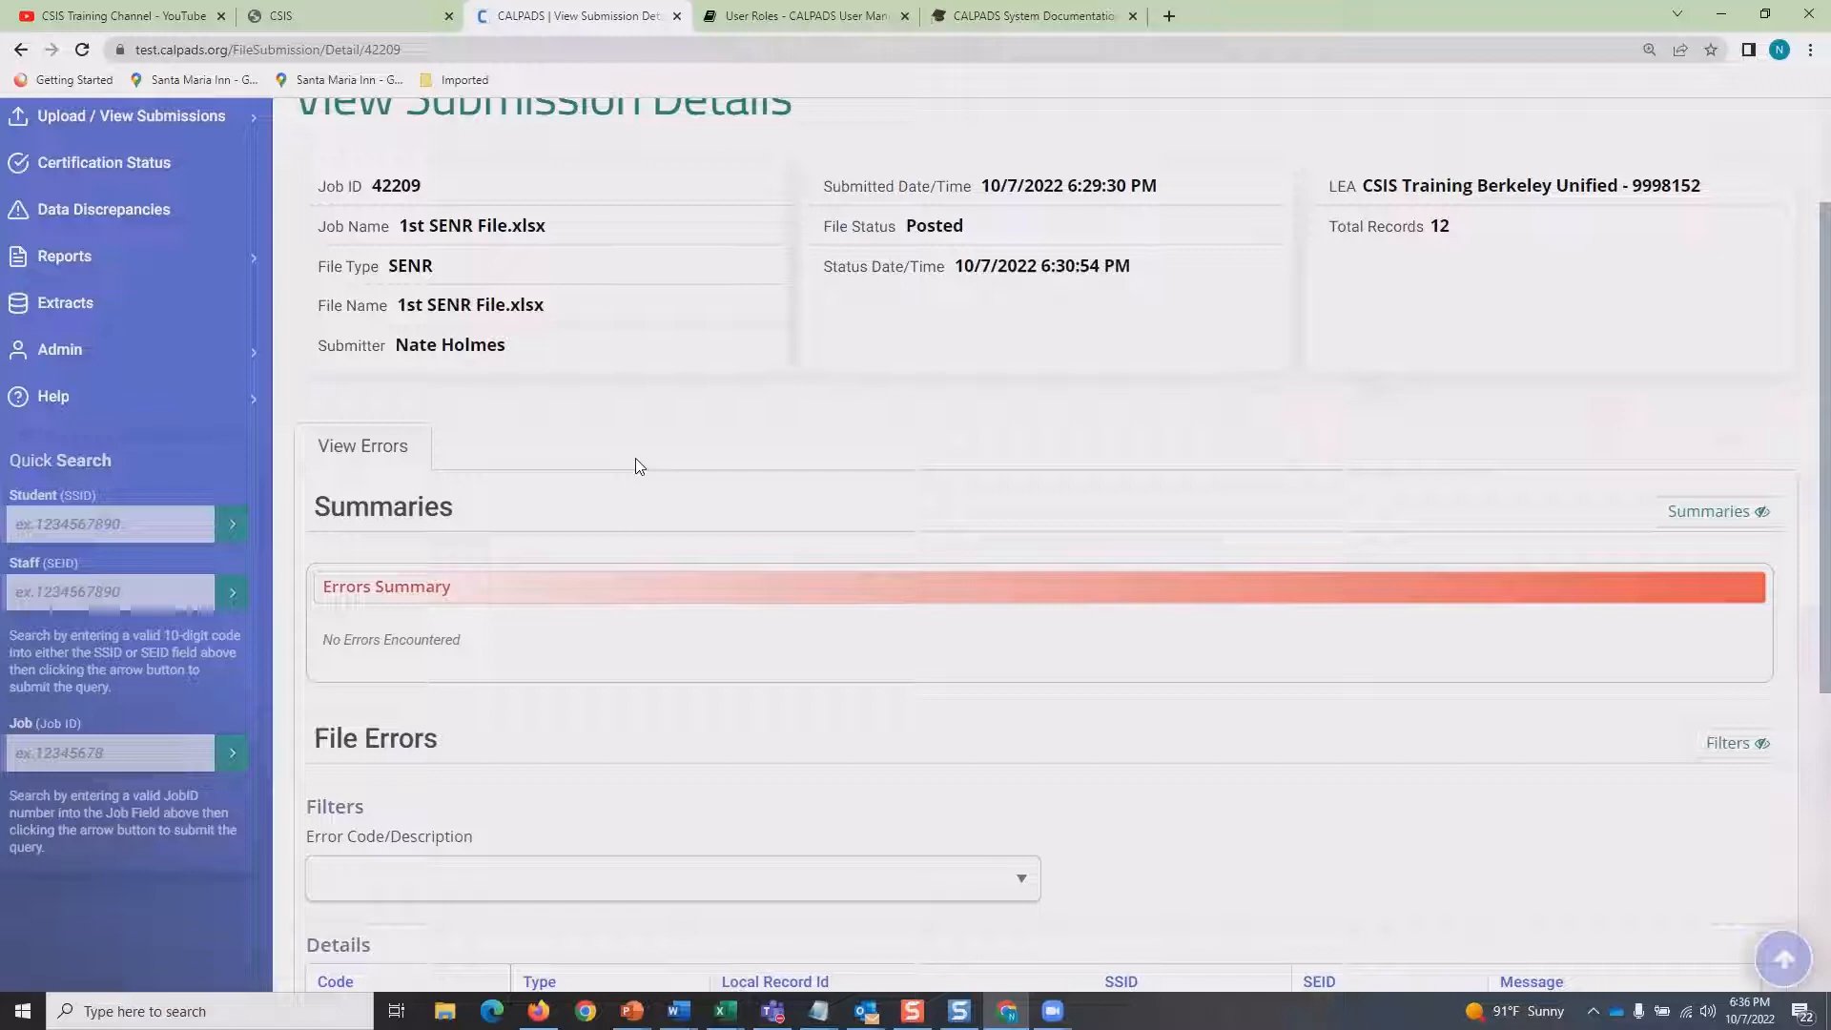
scroll(637, 454, up, 2)
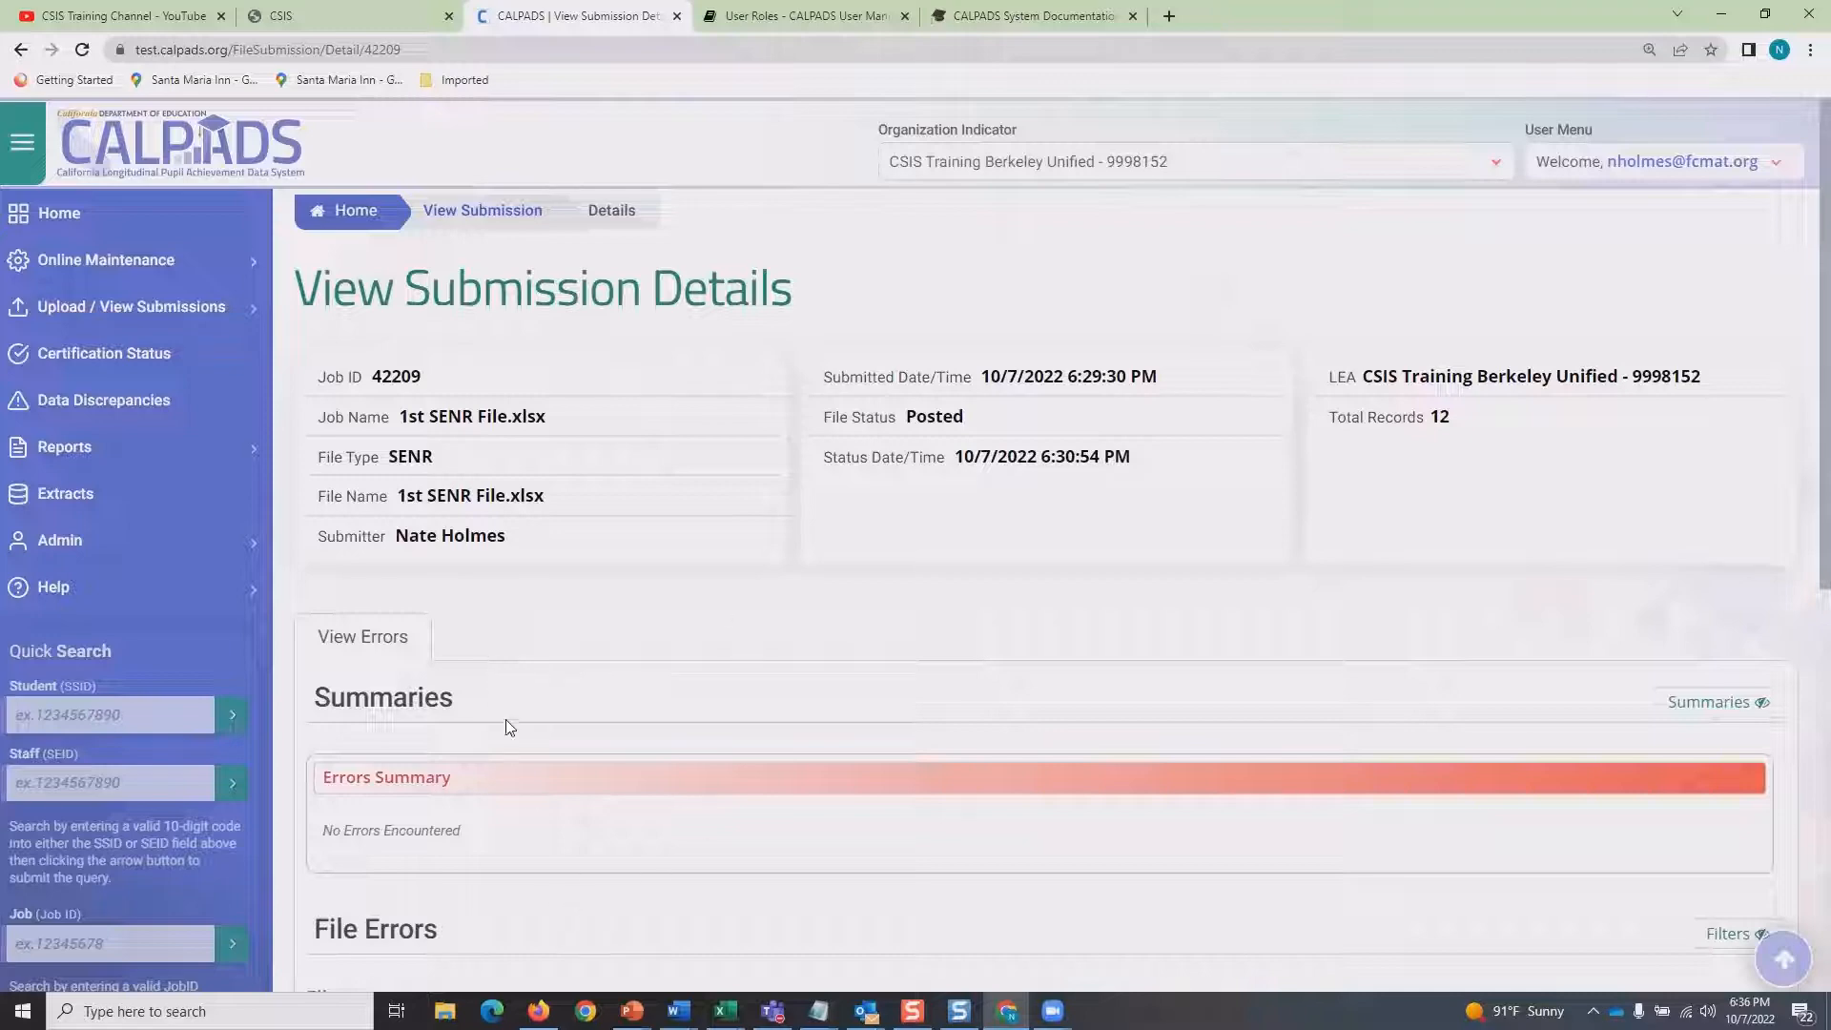
scroll(662, 798, down, 2)
scroll(662, 798, down, 1)
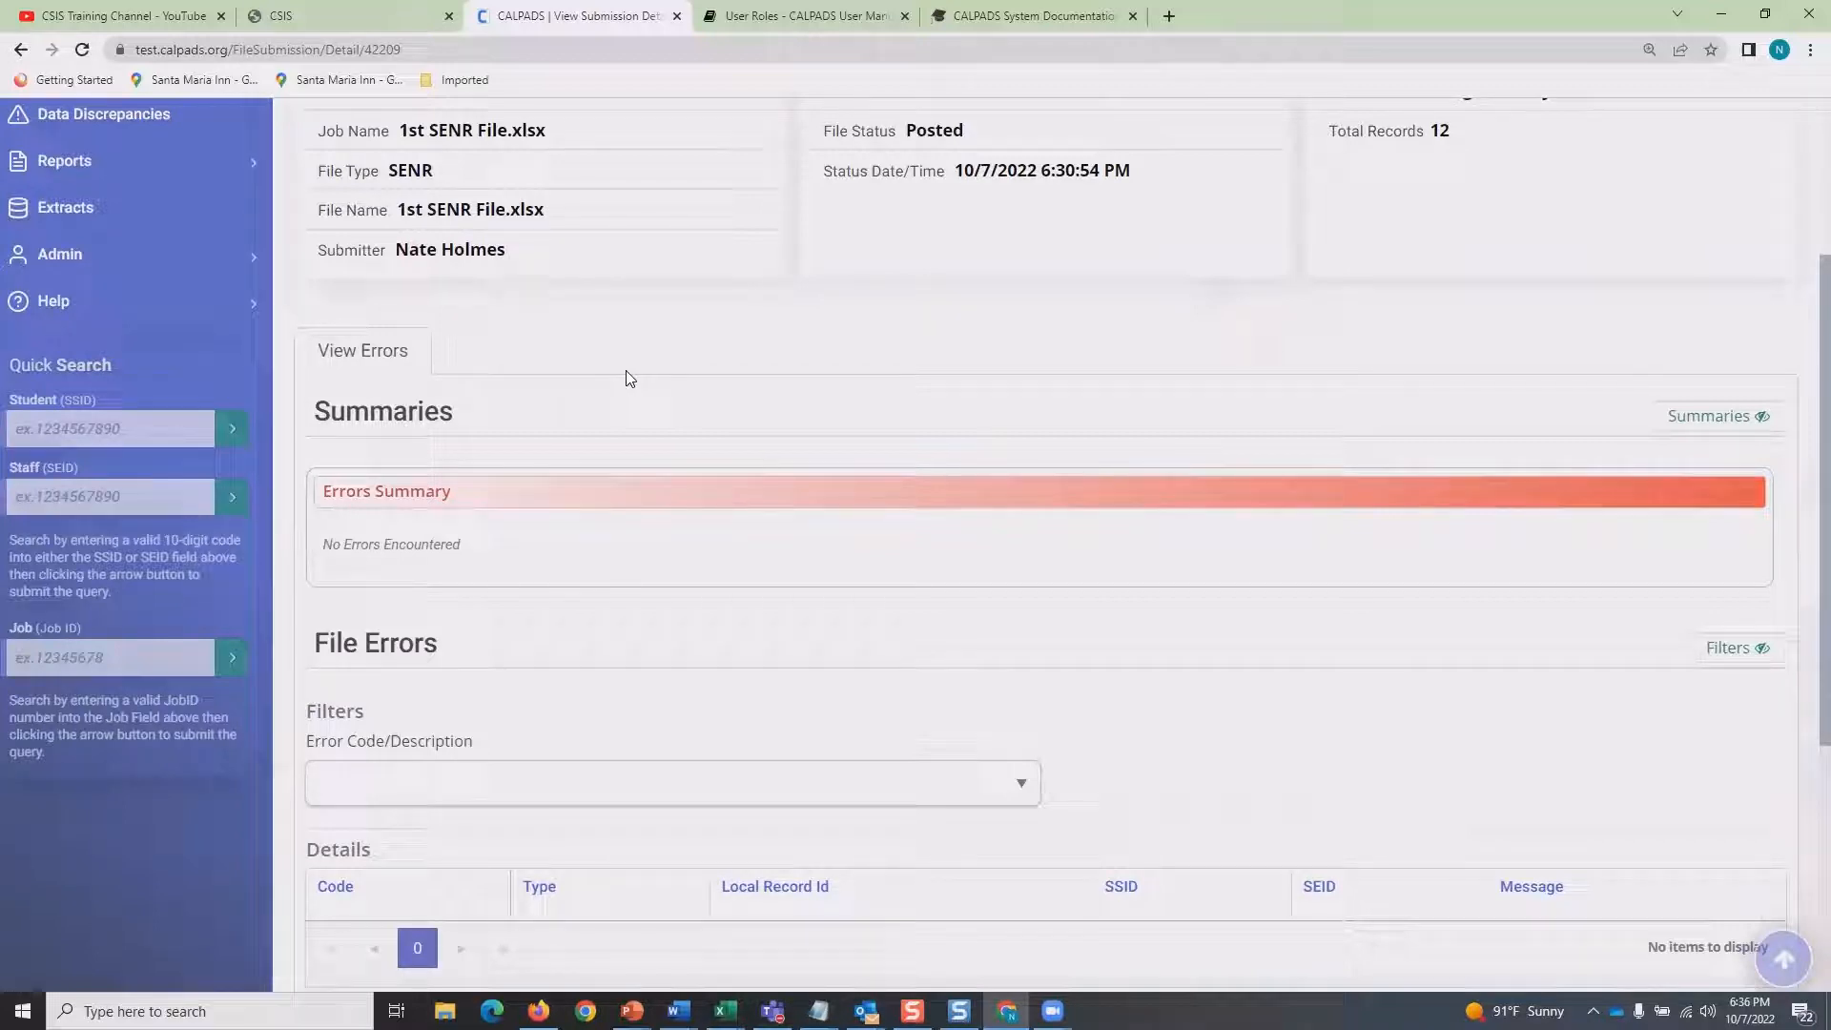
scroll(625, 378, up, 3)
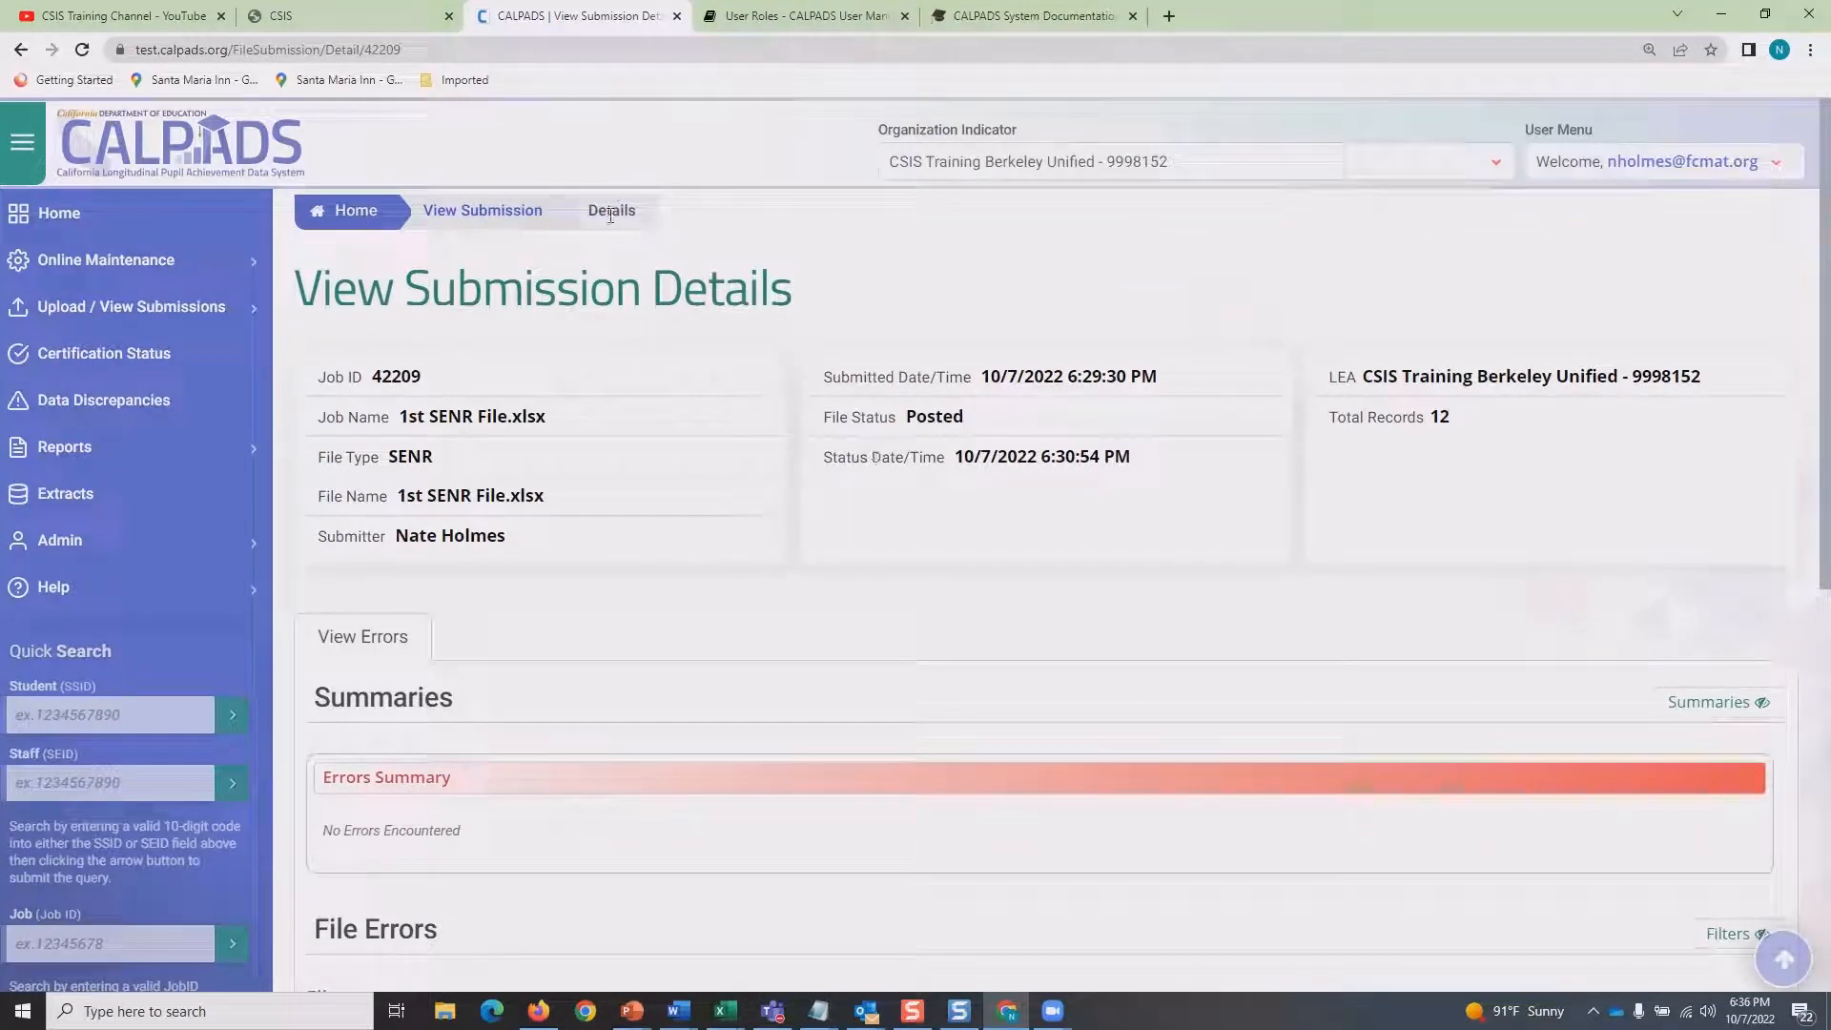
Return to the filtered View Submission results and review the job's row and the file status filter options.
click(497, 221)
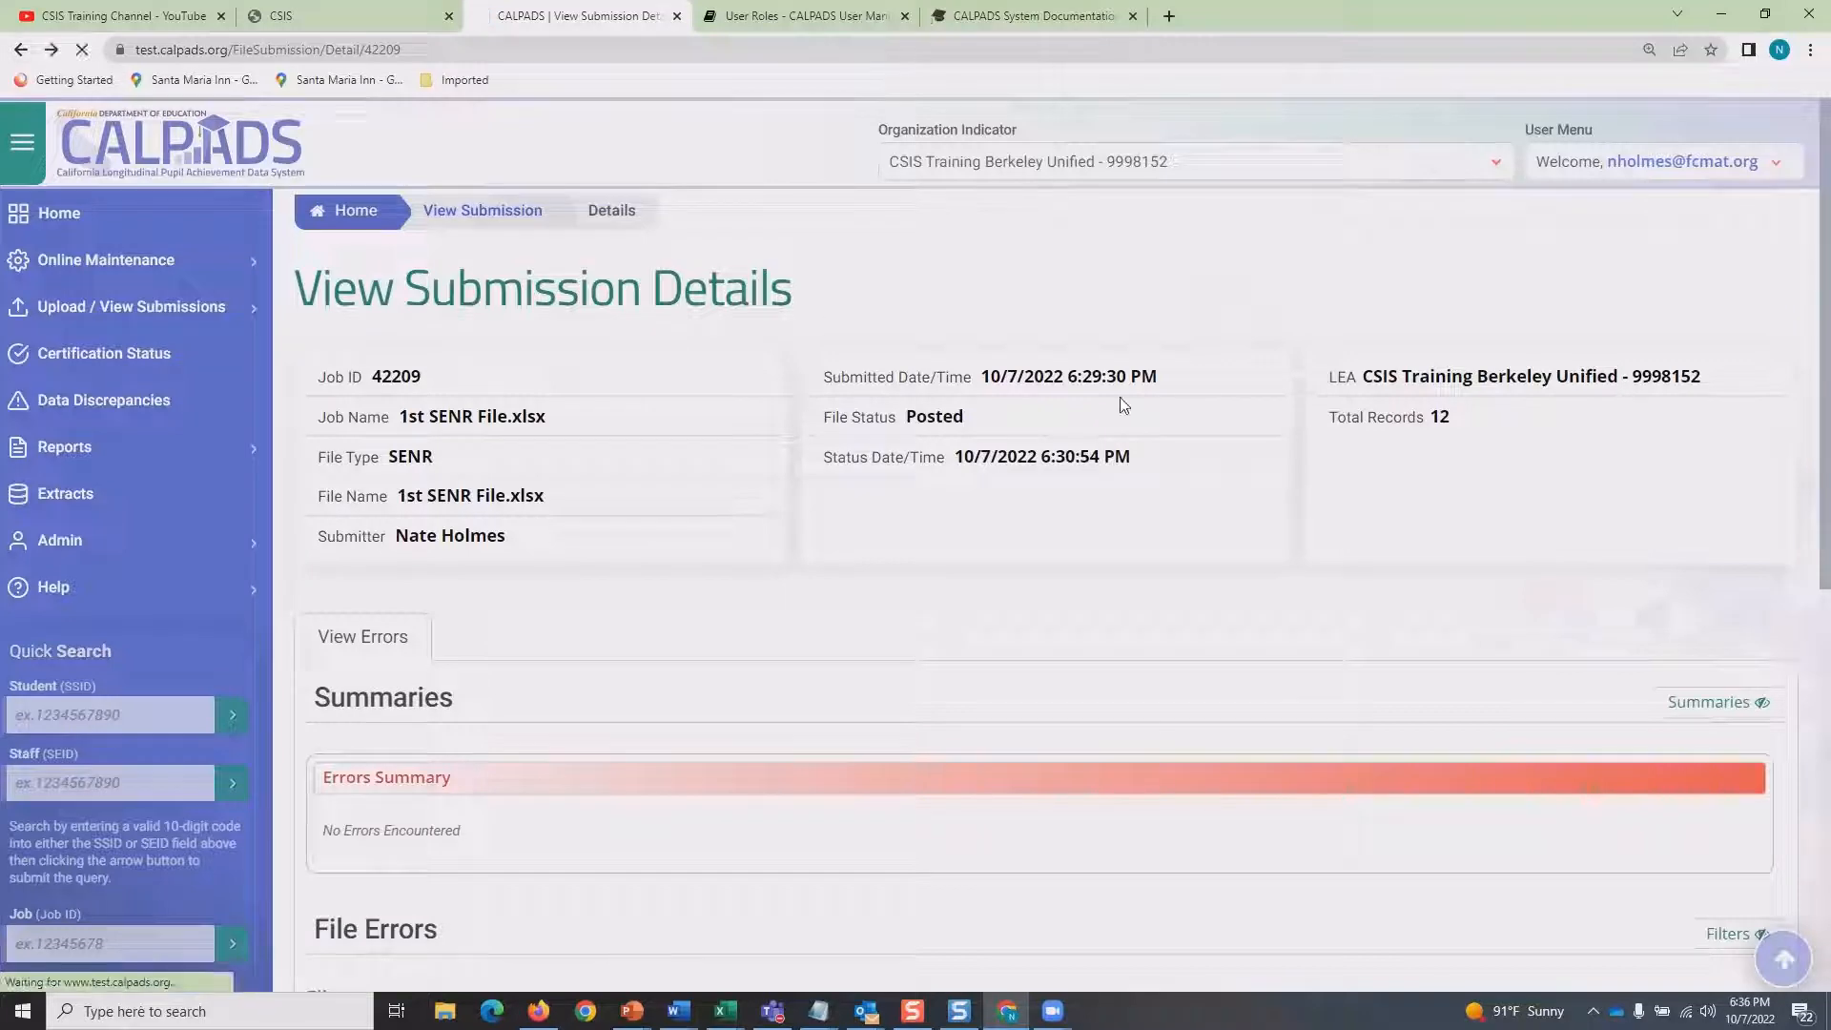
scroll(675, 578, down, 5)
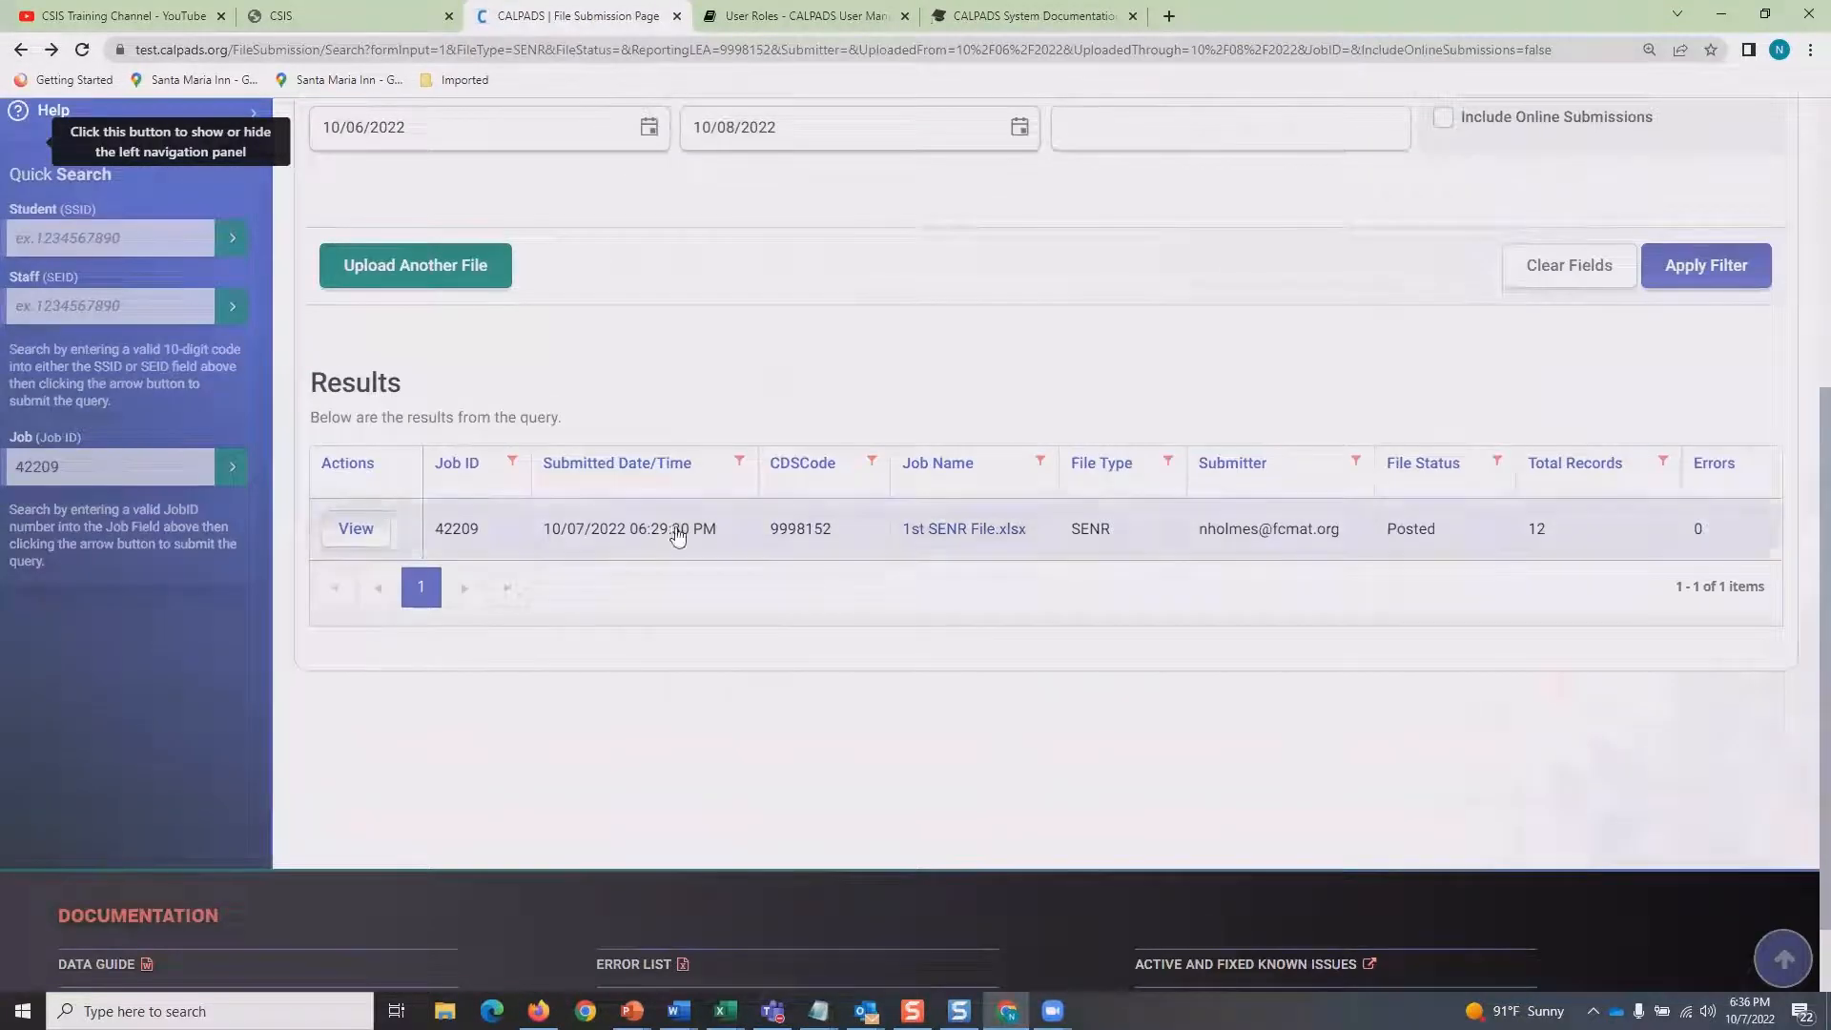
scroll(938, 416, up, 2)
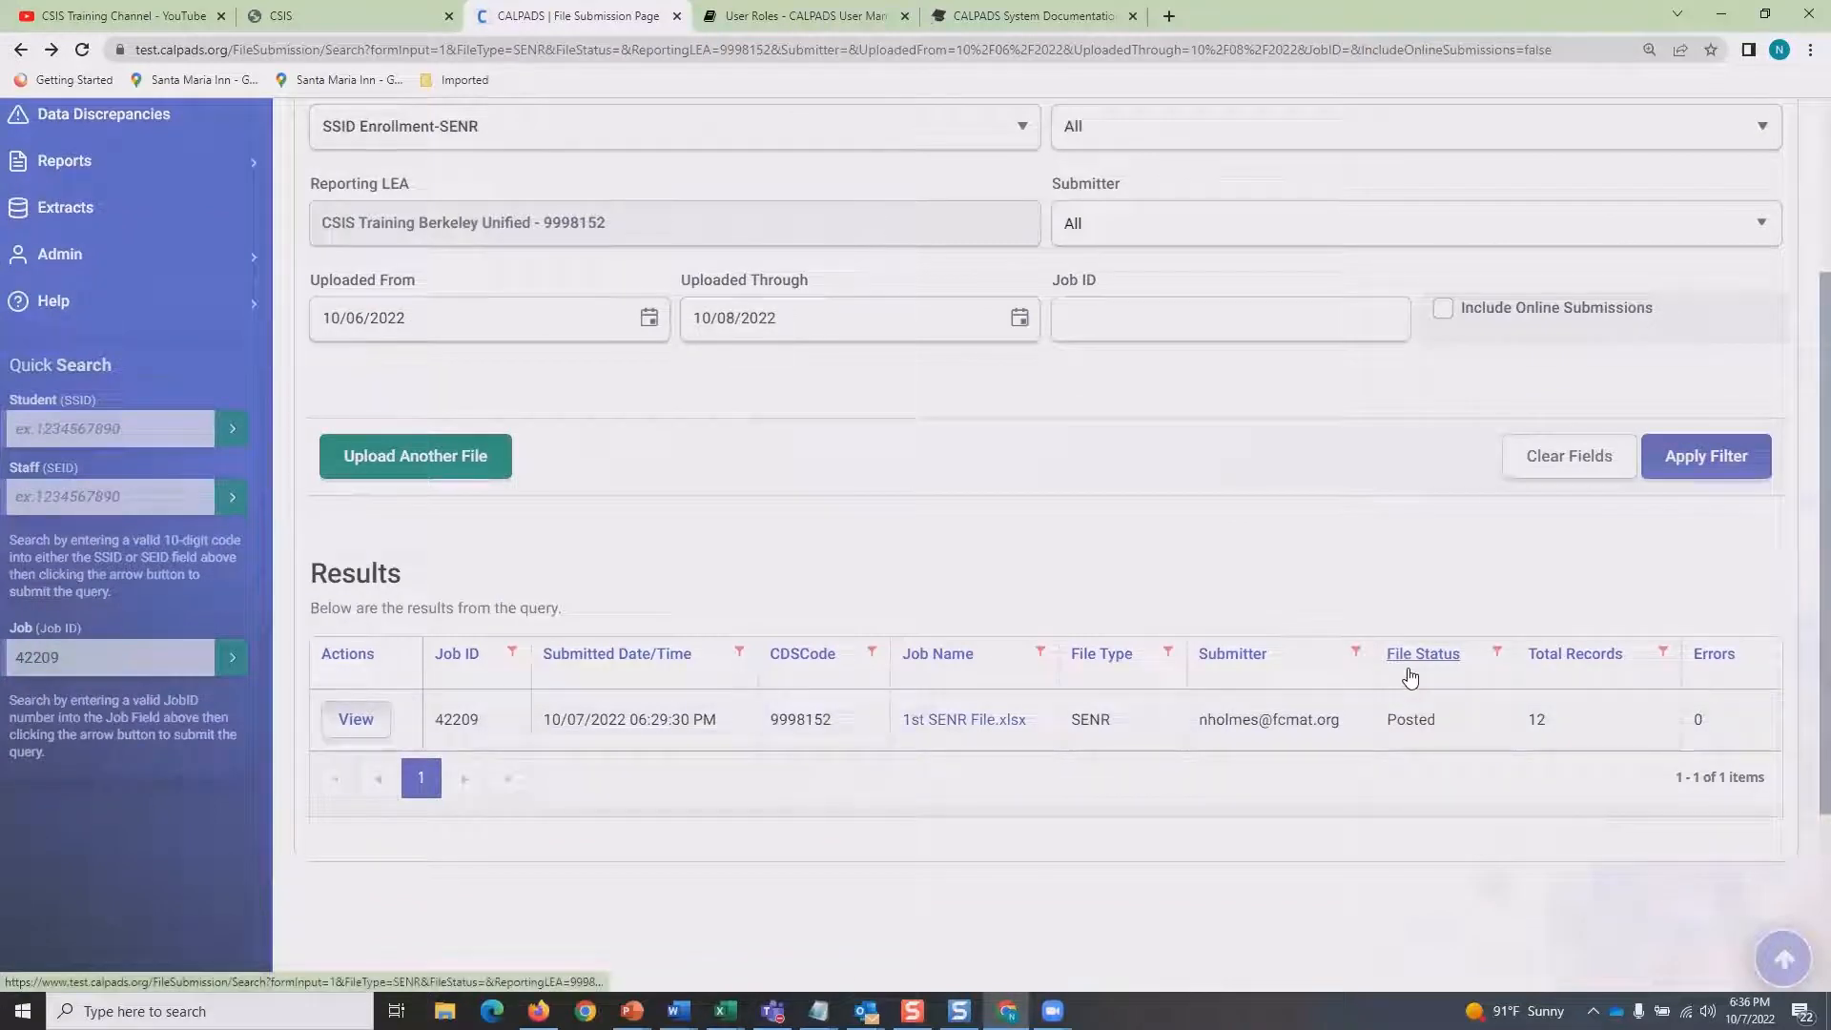
scroll(1344, 629, up, 2)
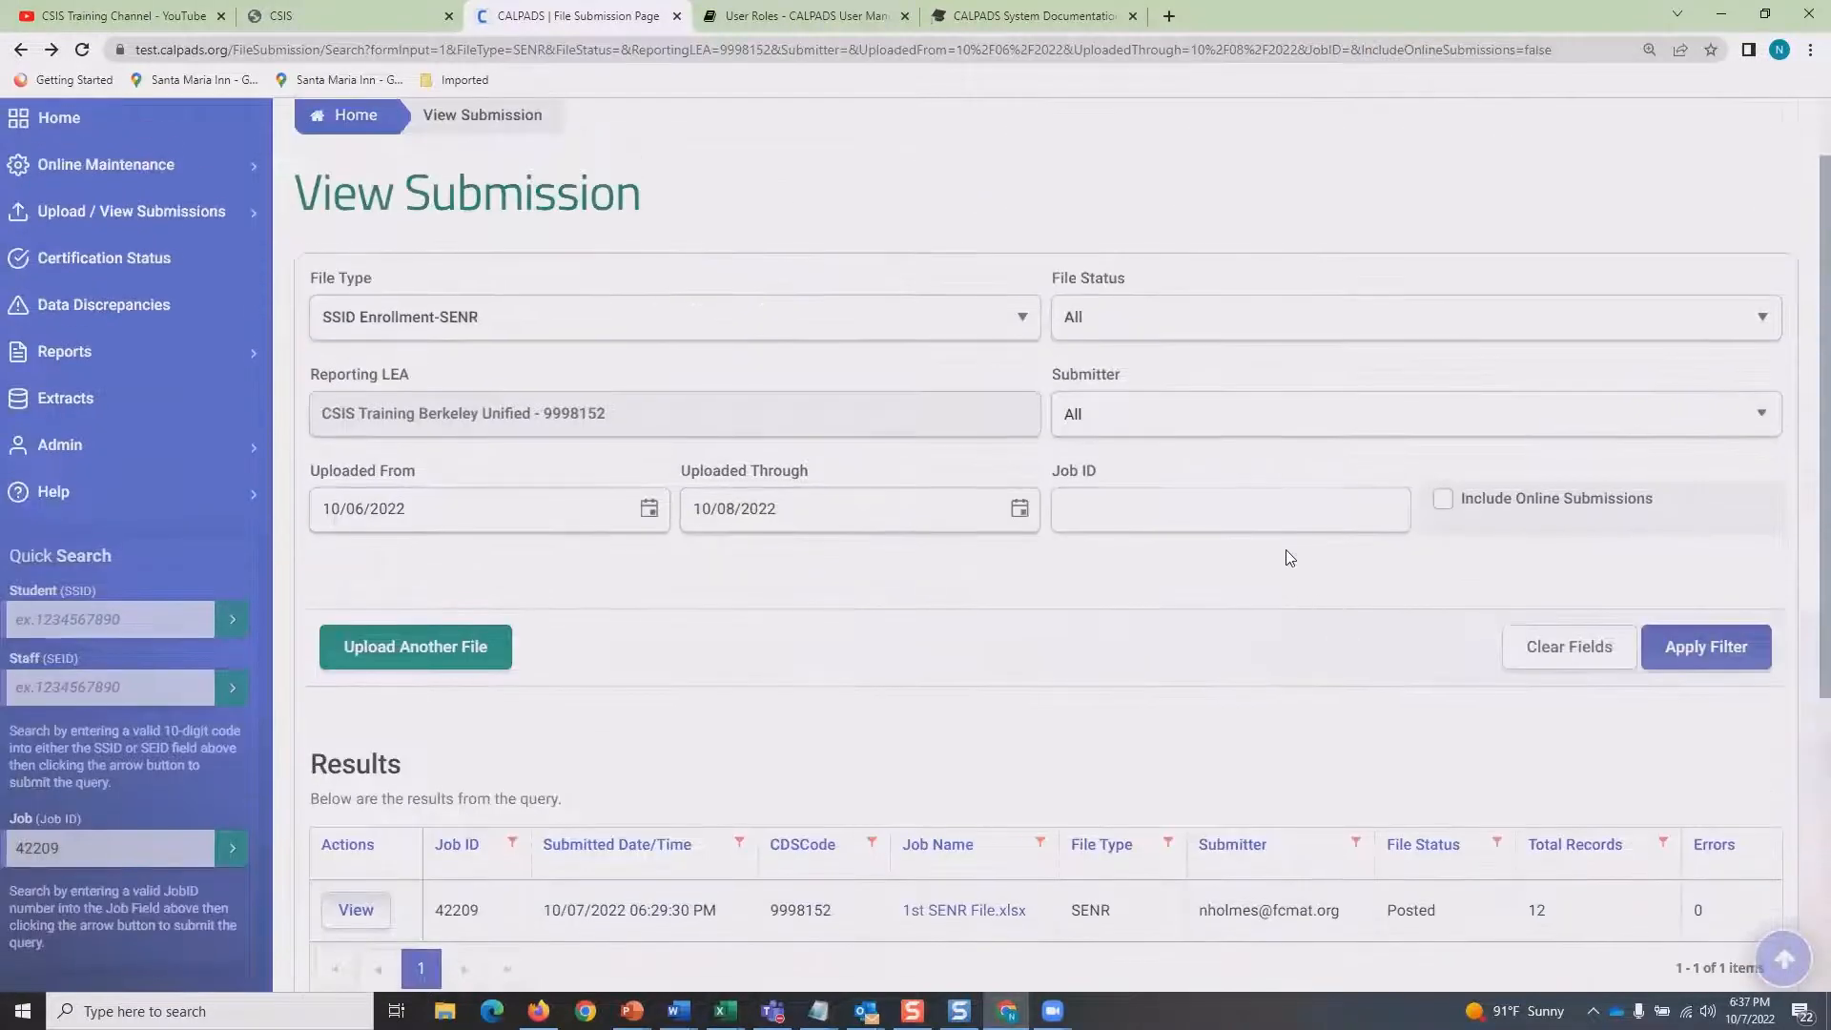
click(1223, 324)
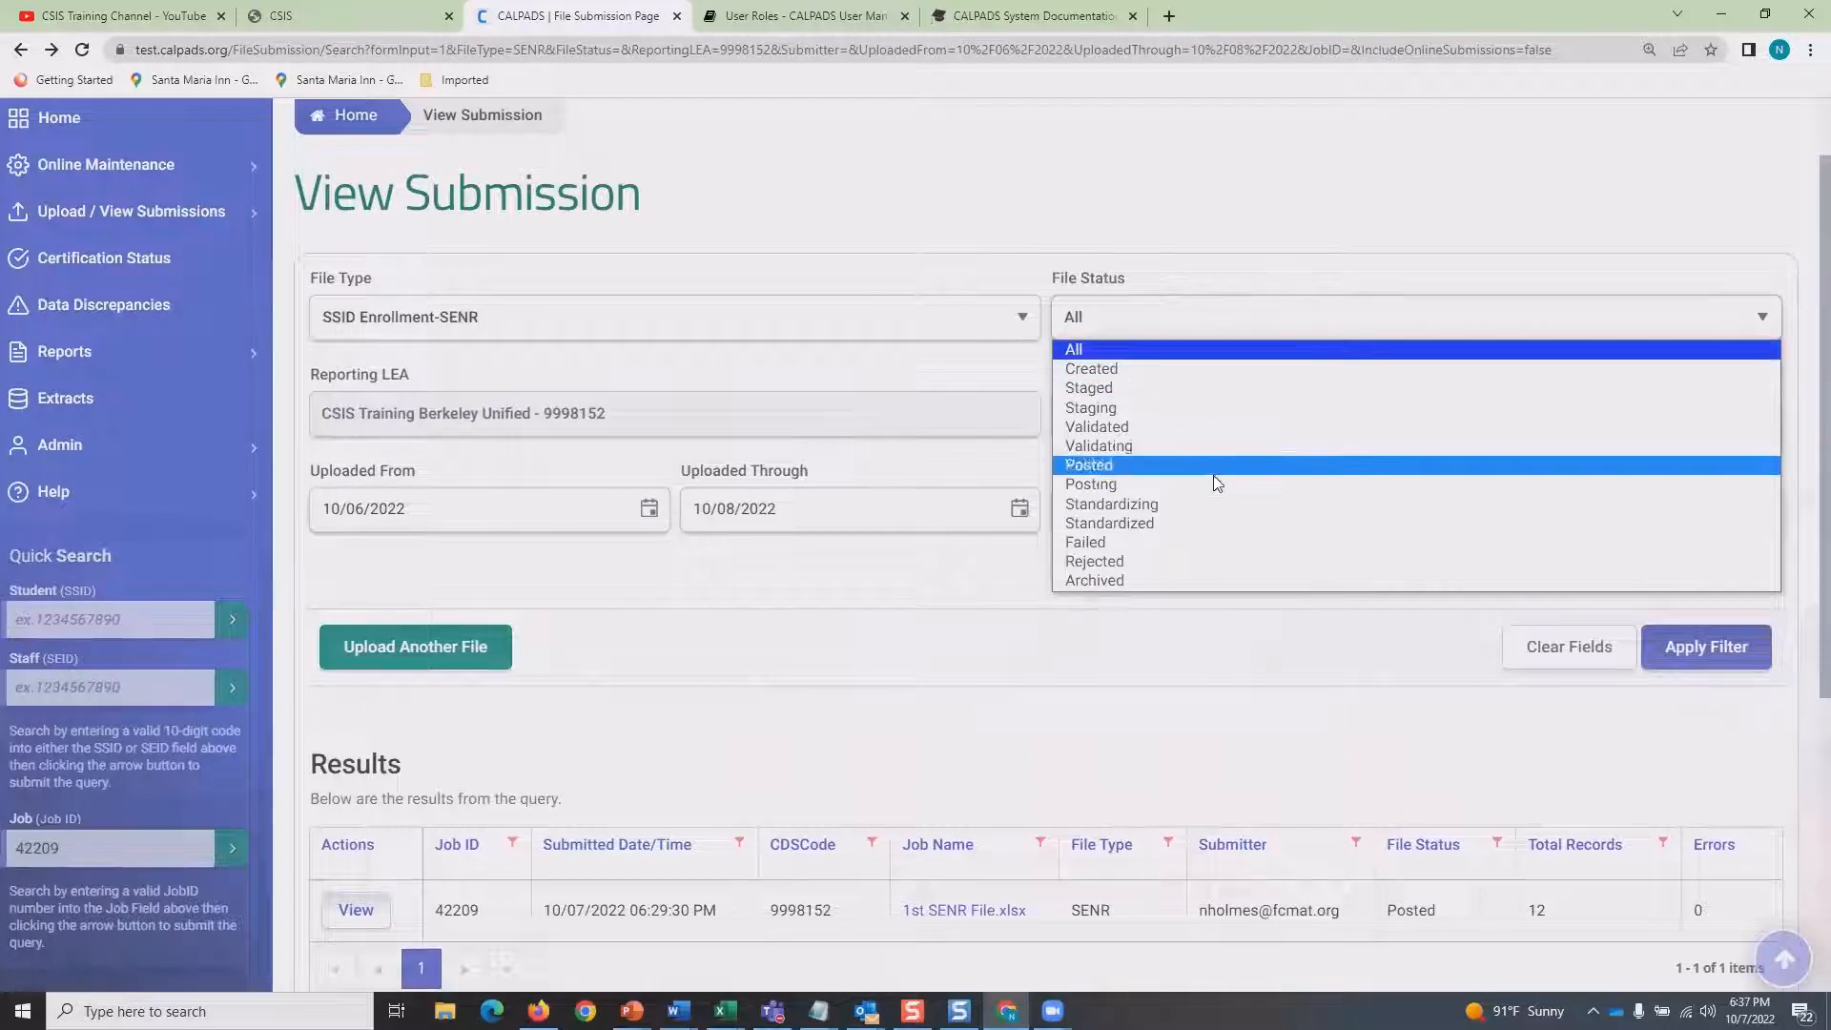
click(832, 740)
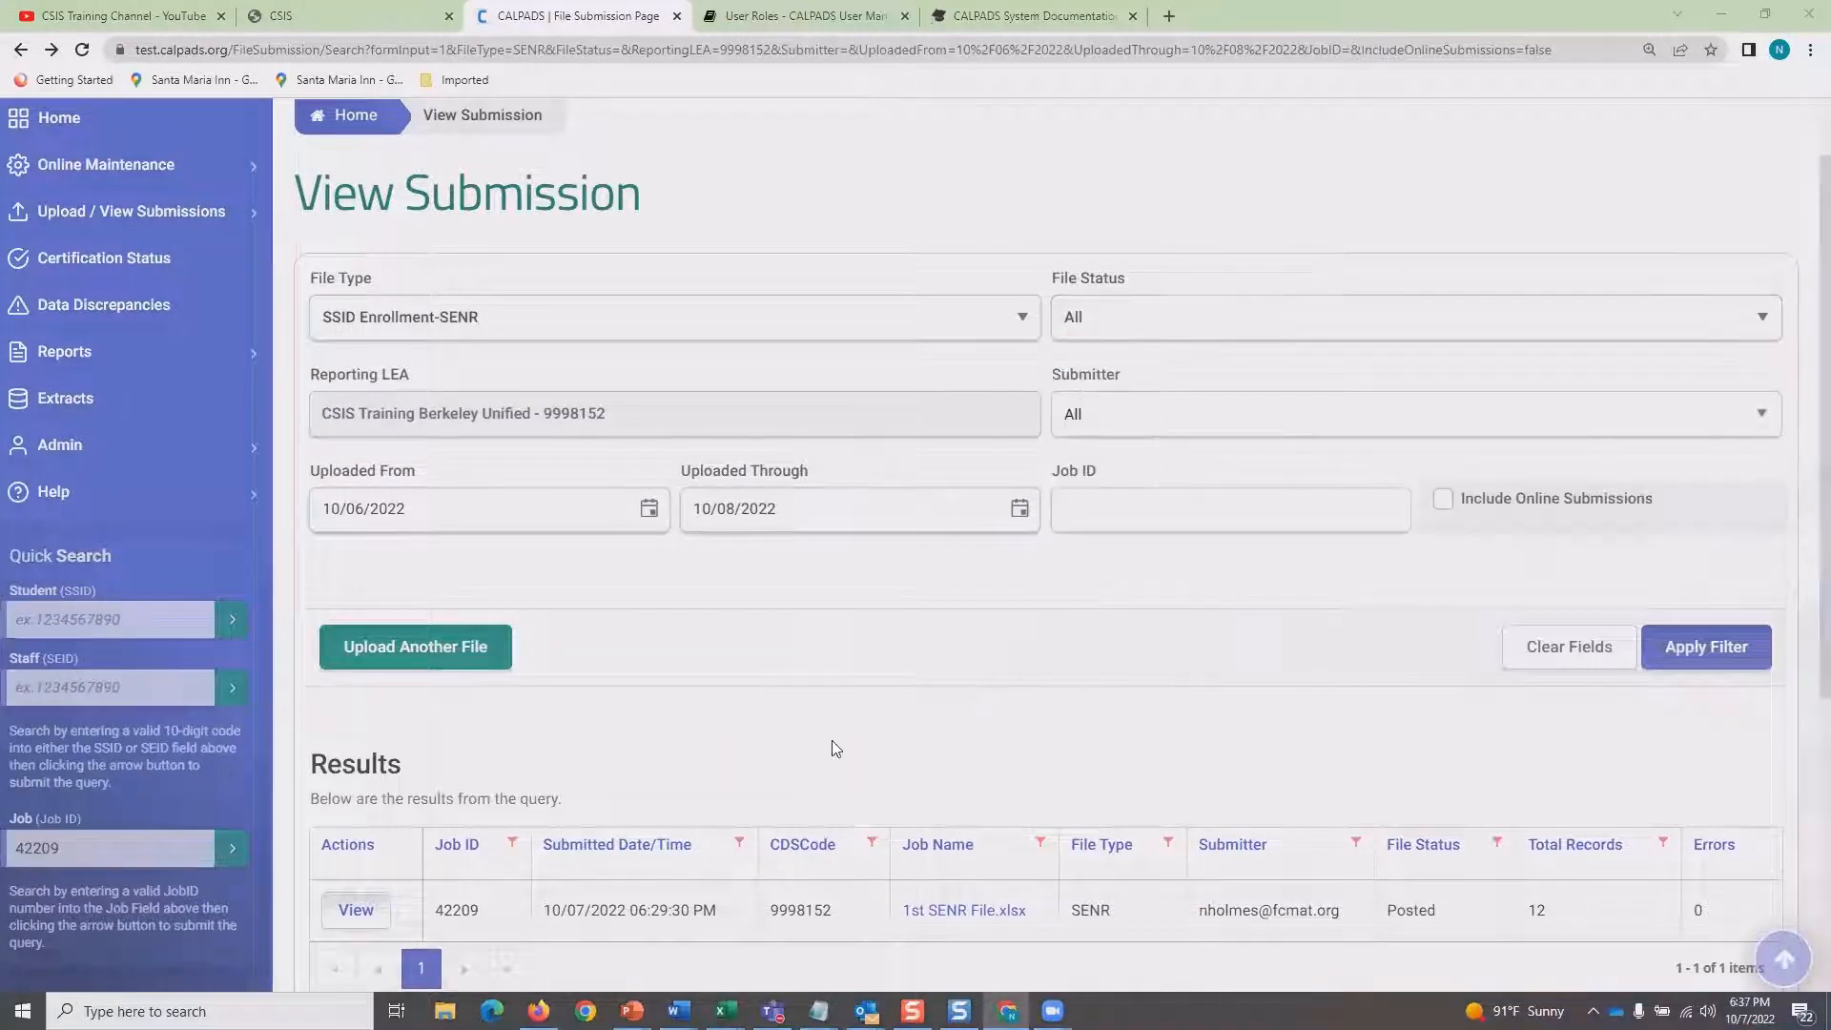
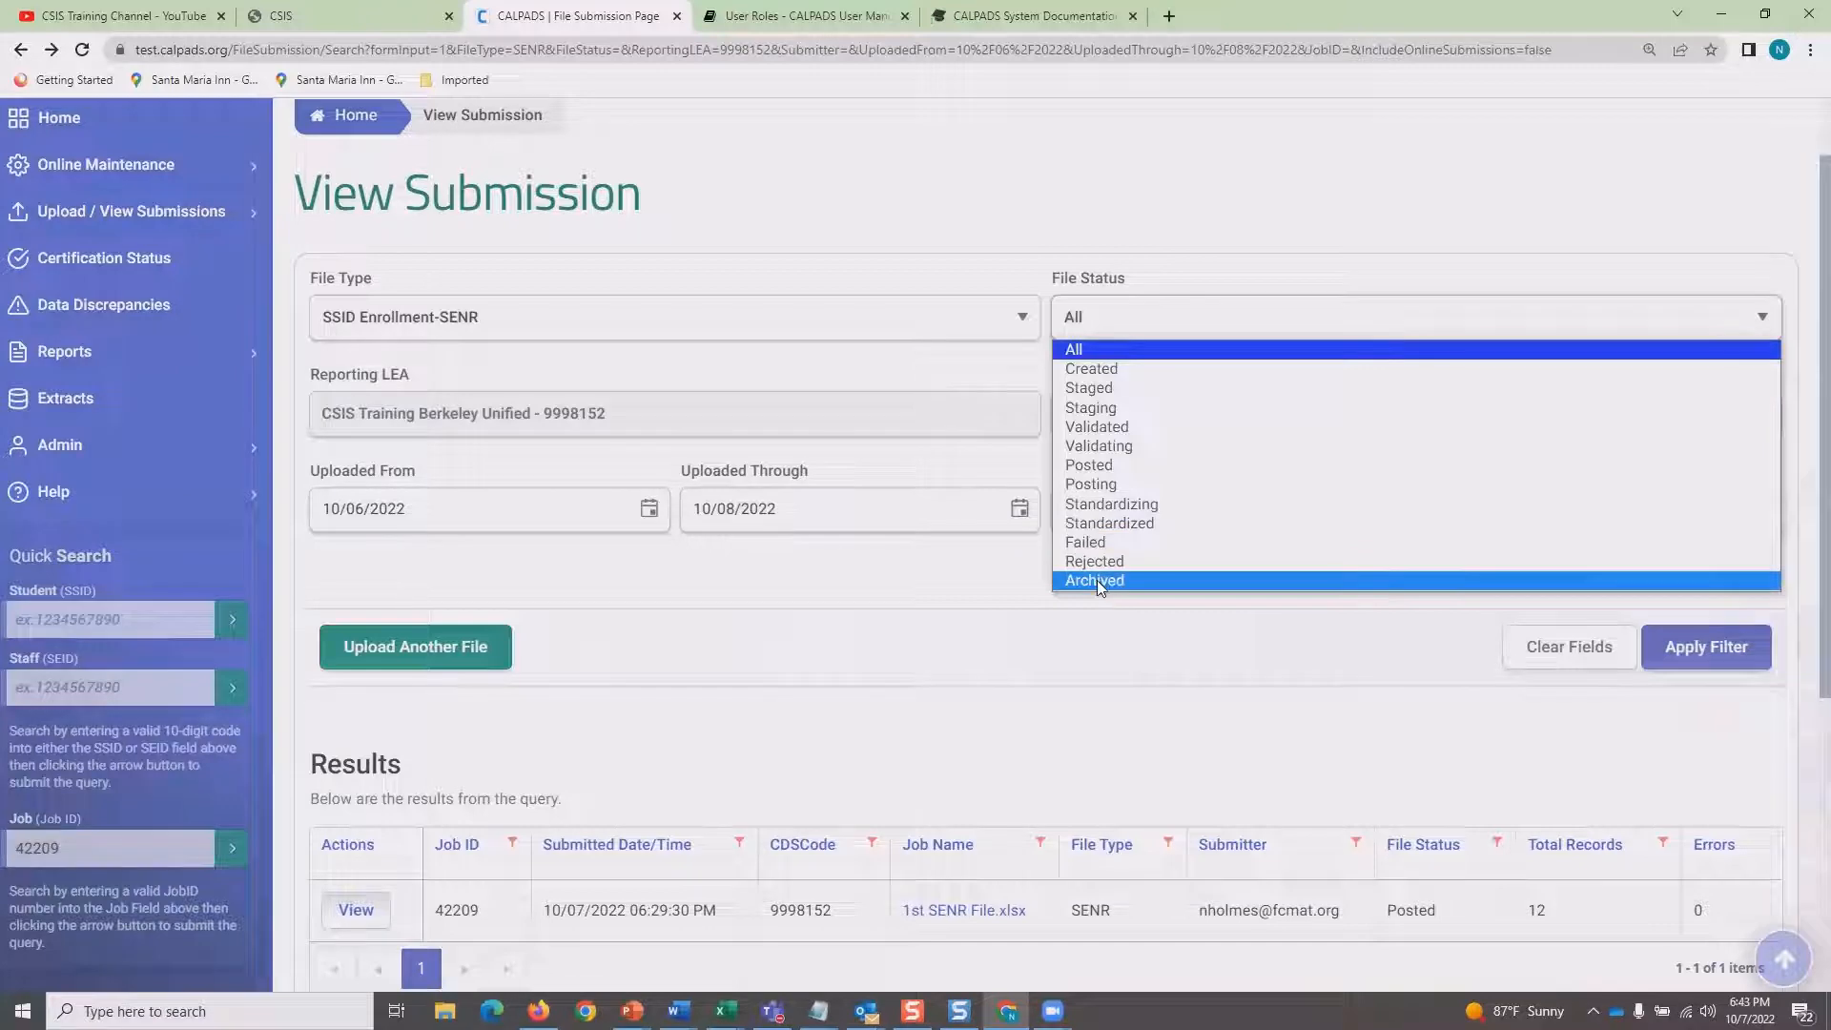
Set the Uploaded From date to 12/01/2021 and apply the filter to the SSID Enrollment-SENR submissions.
scroll(1095, 582, down, 2)
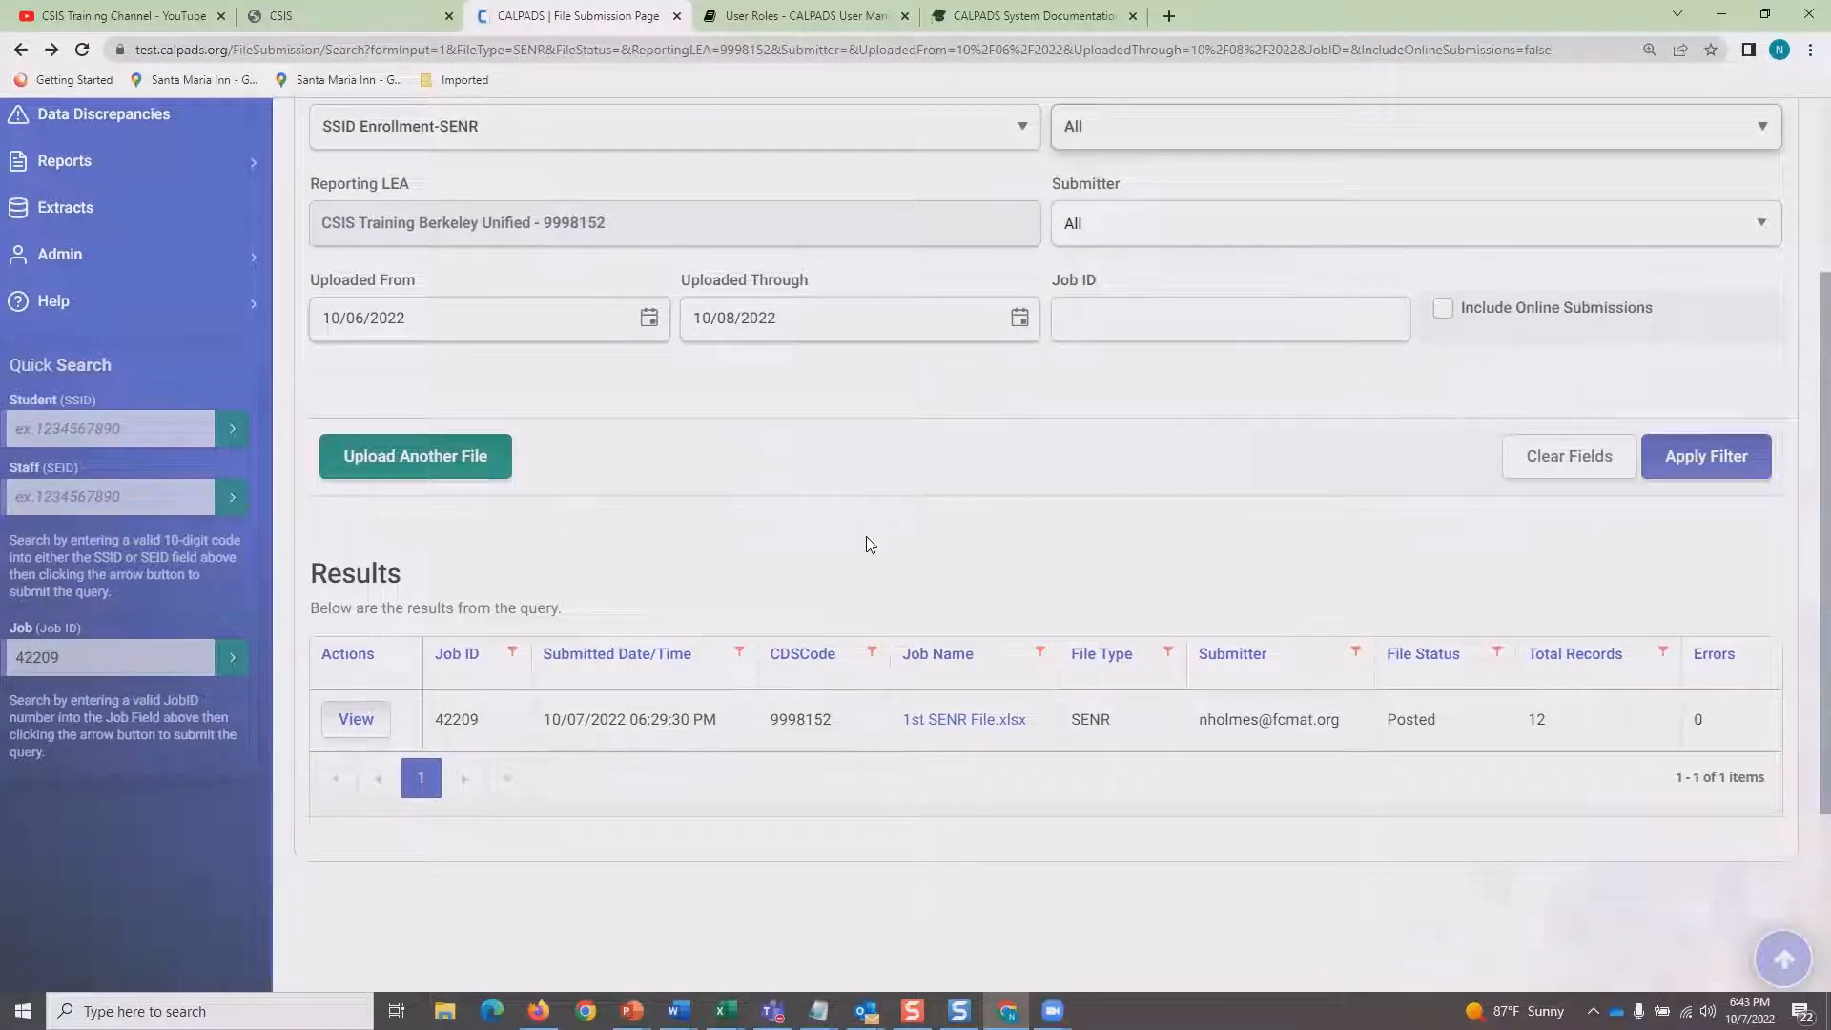
scroll(868, 536, up, 1)
click(649, 422)
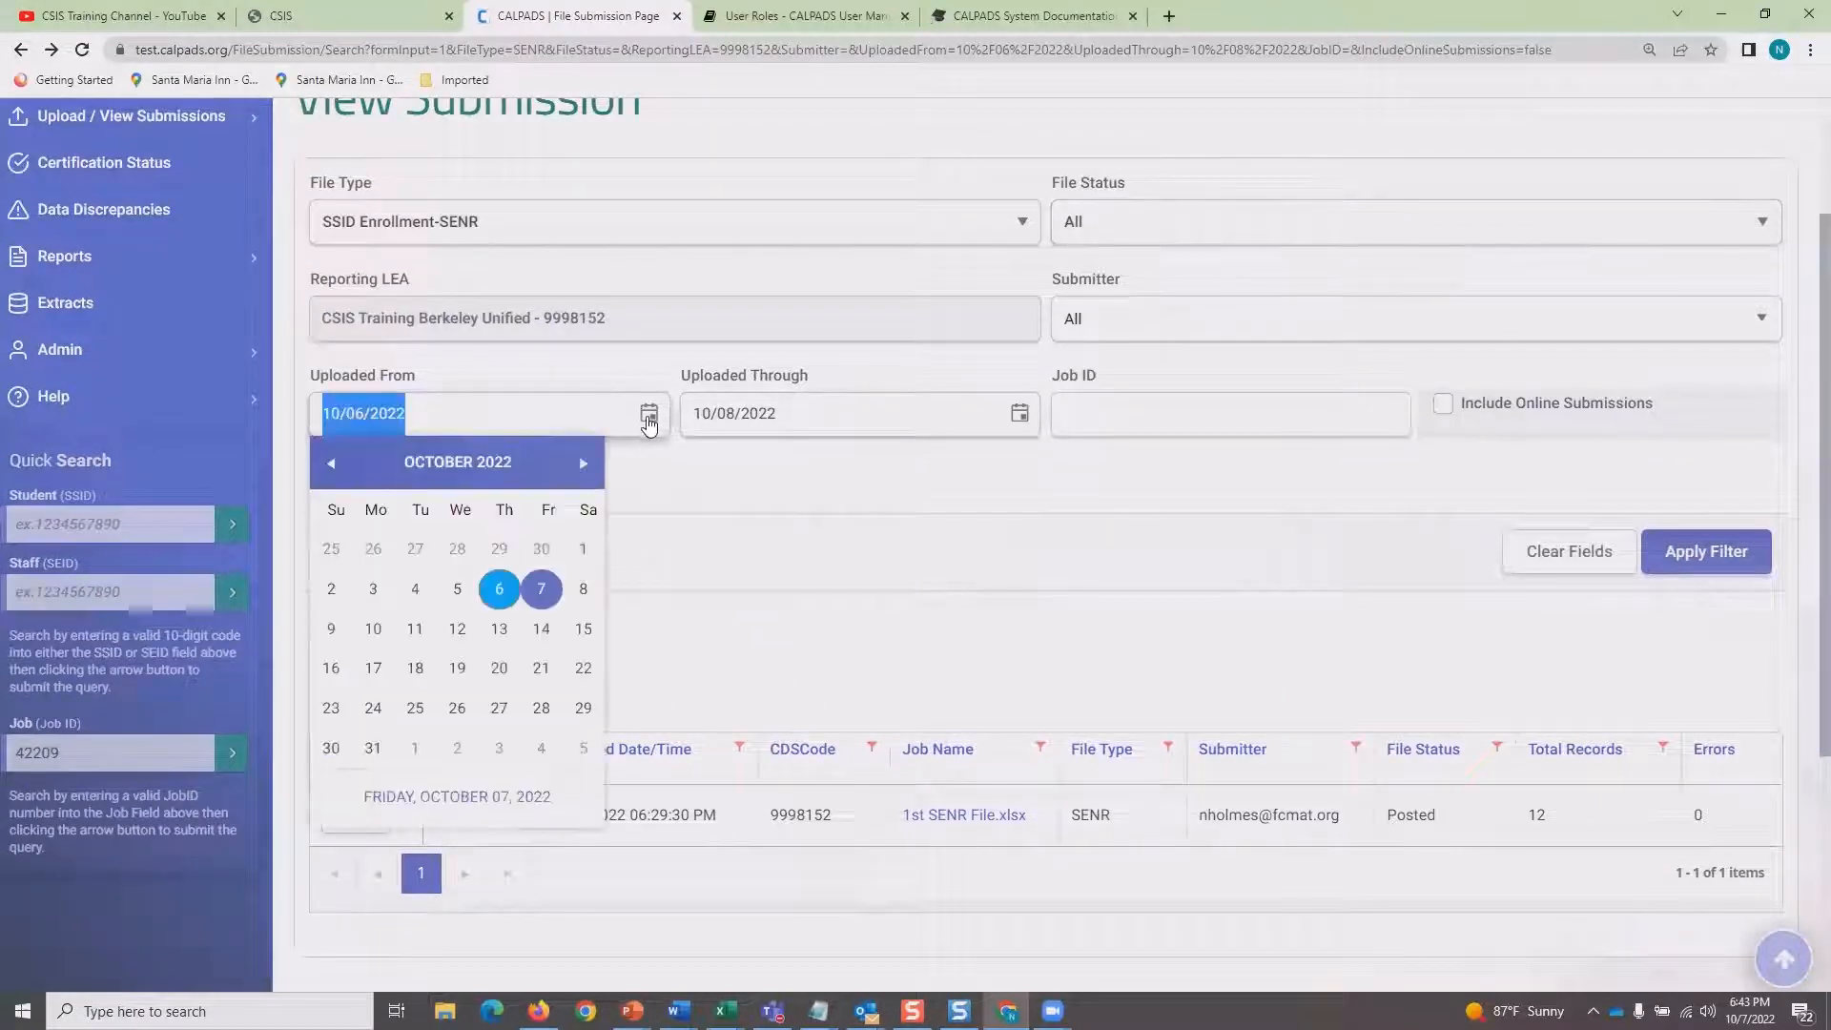
click(328, 467)
click(329, 467)
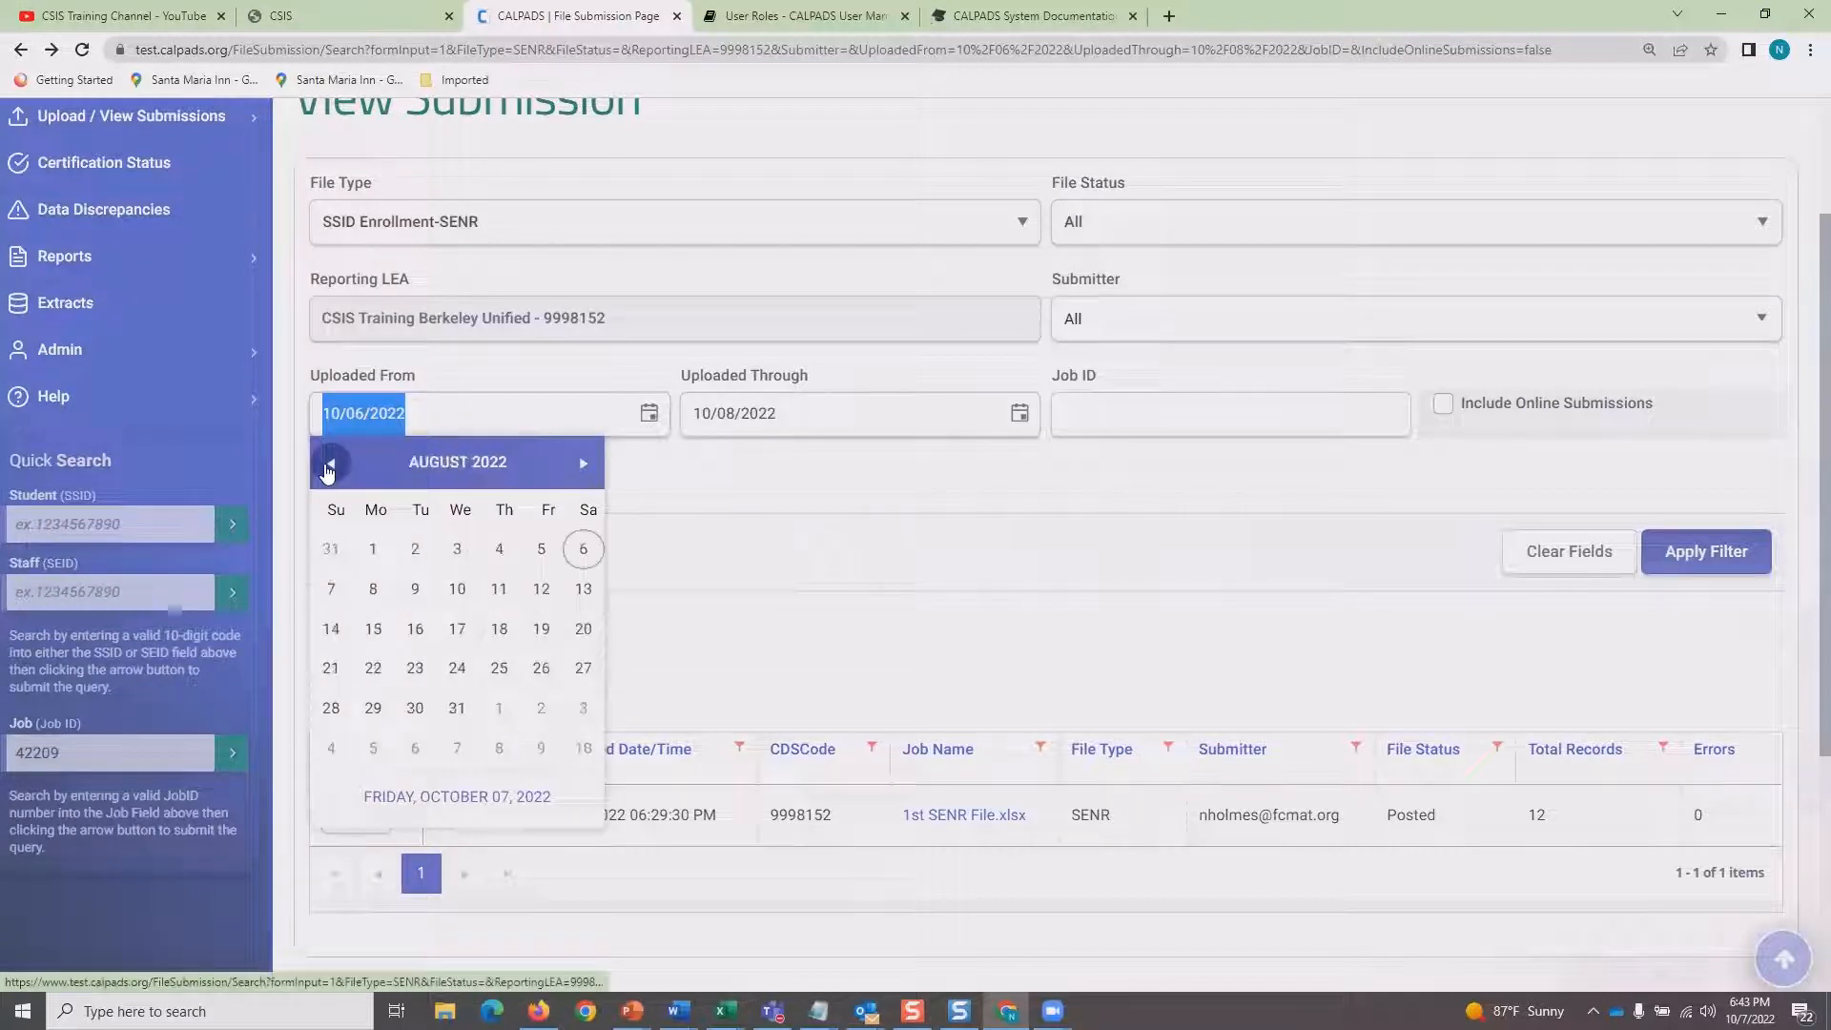
click(329, 467)
click(329, 467)
click(329, 467)
click(329, 467)
click(329, 467)
click(329, 467)
click(329, 467)
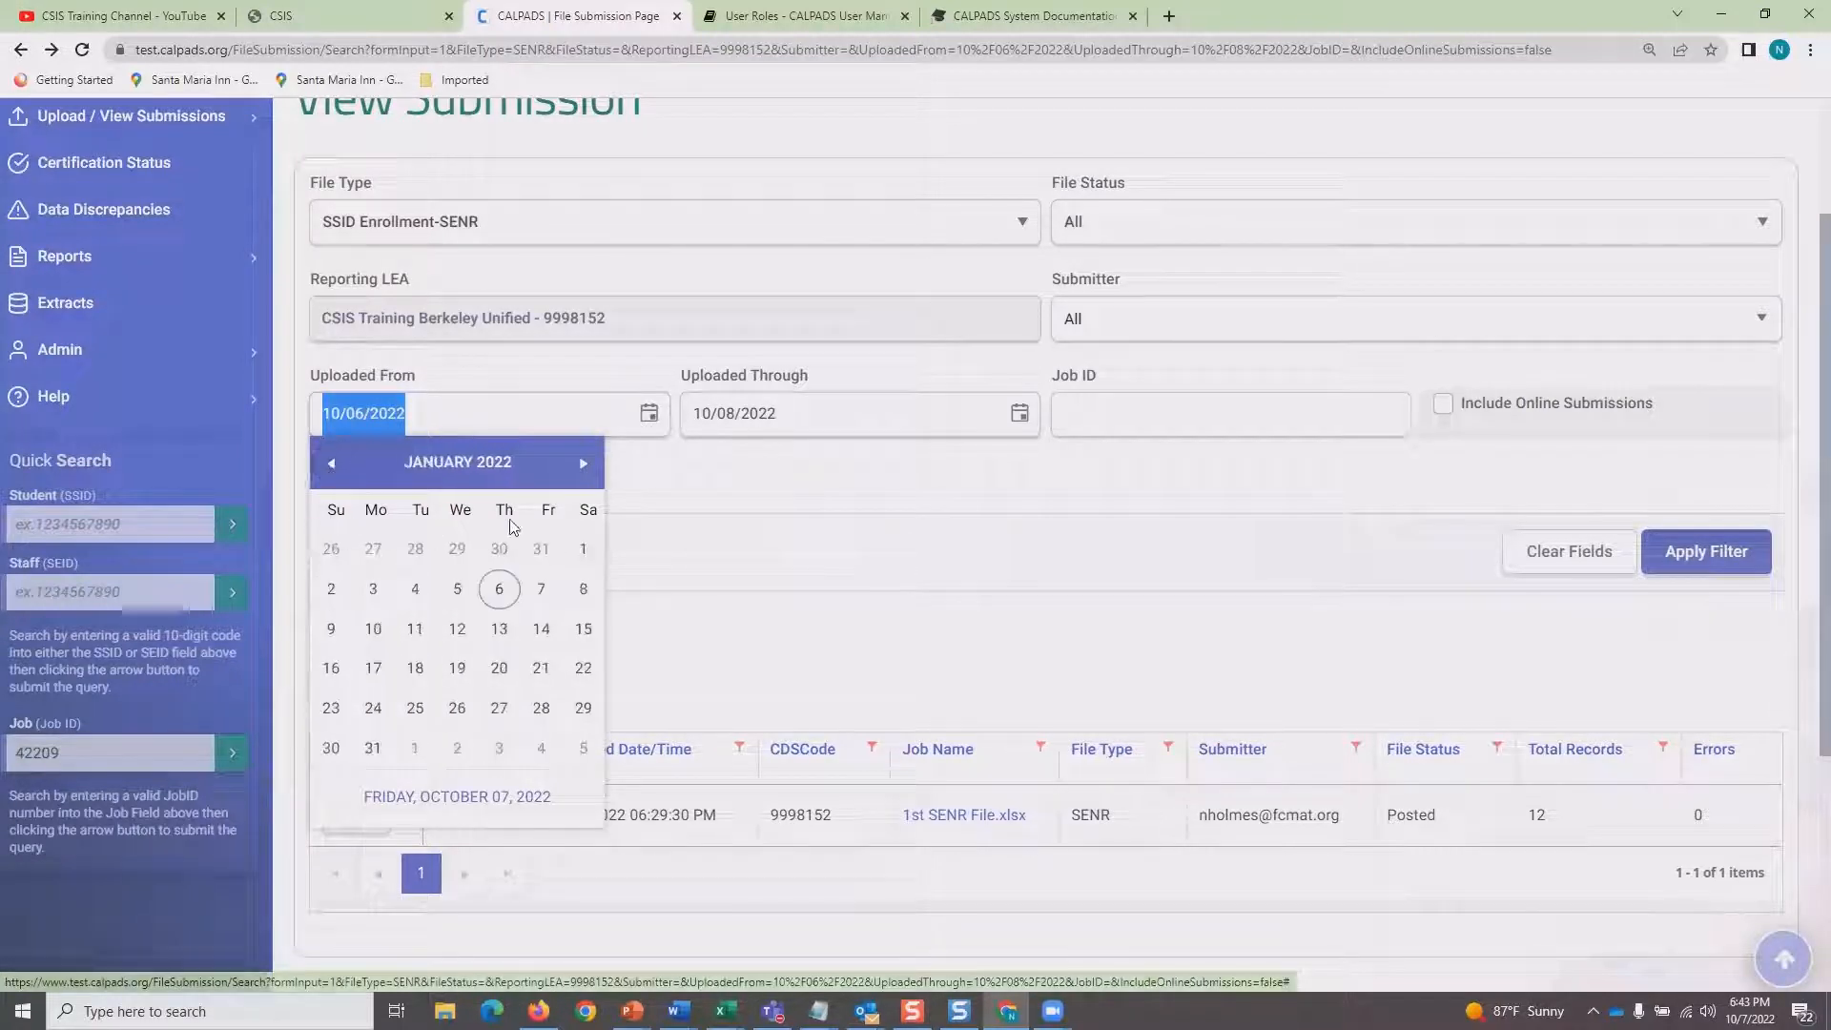
click(329, 467)
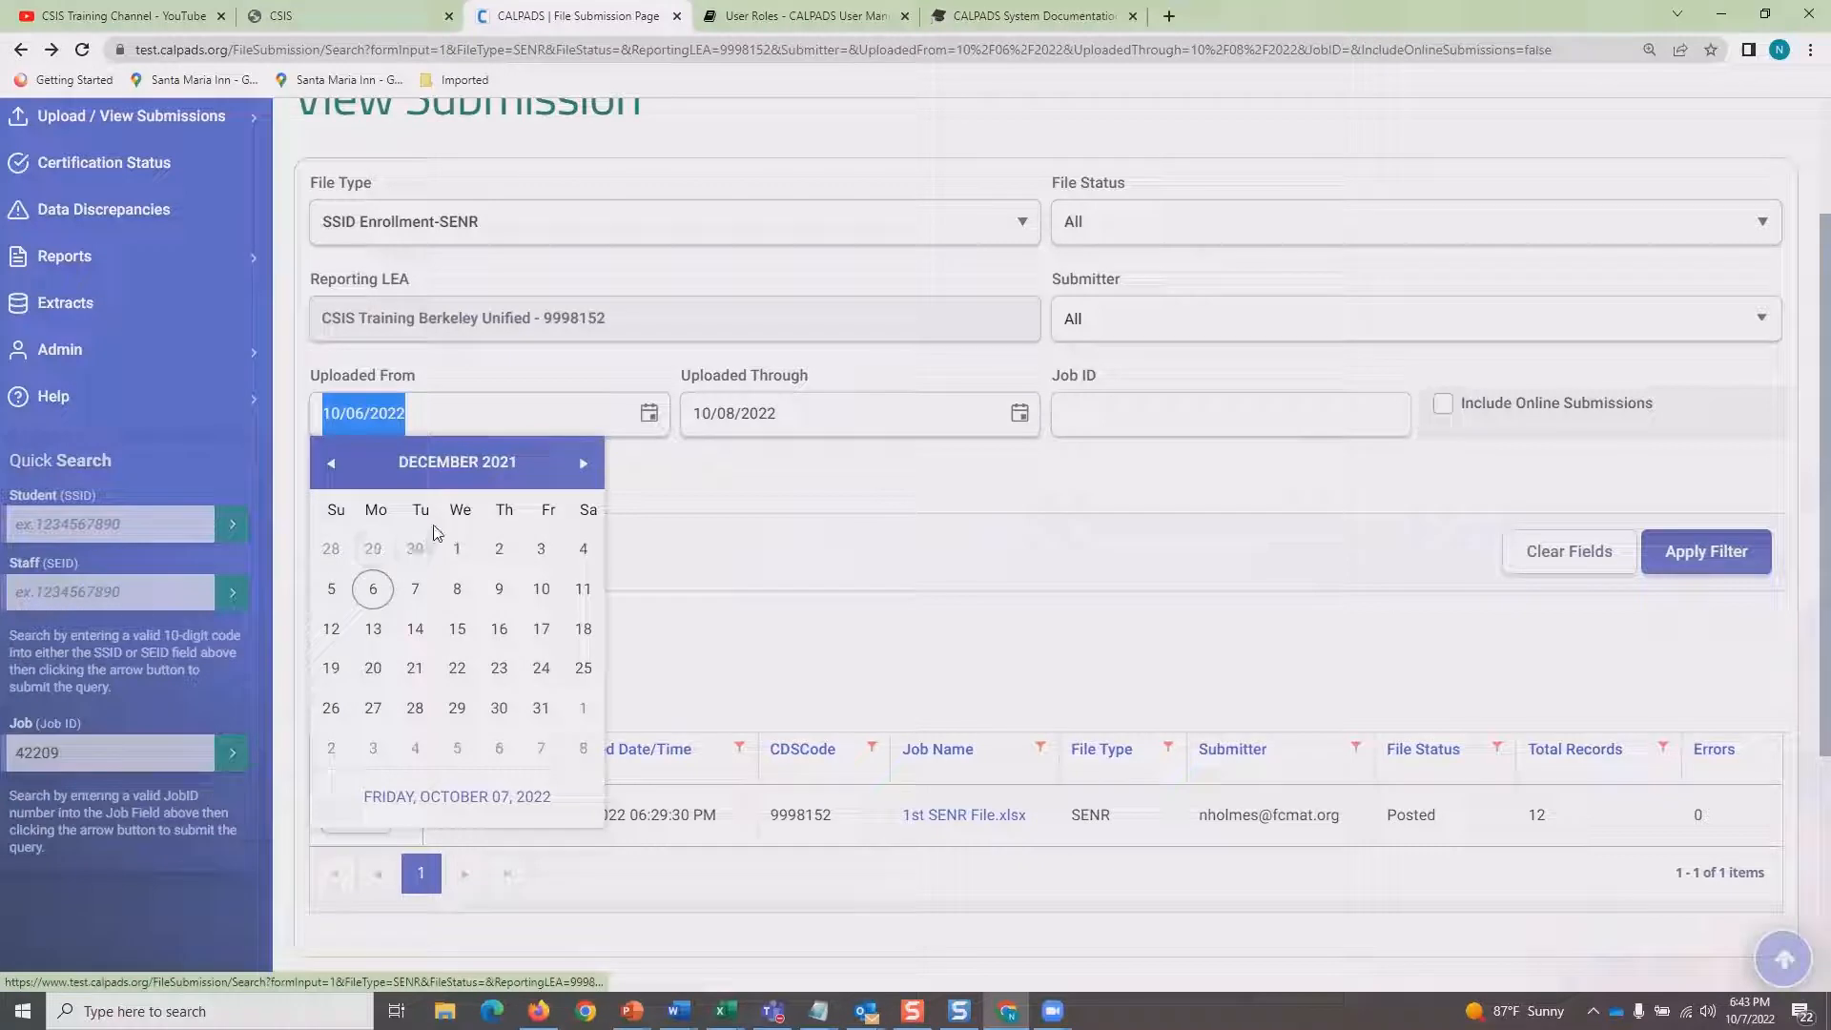
click(456, 548)
click(1730, 554)
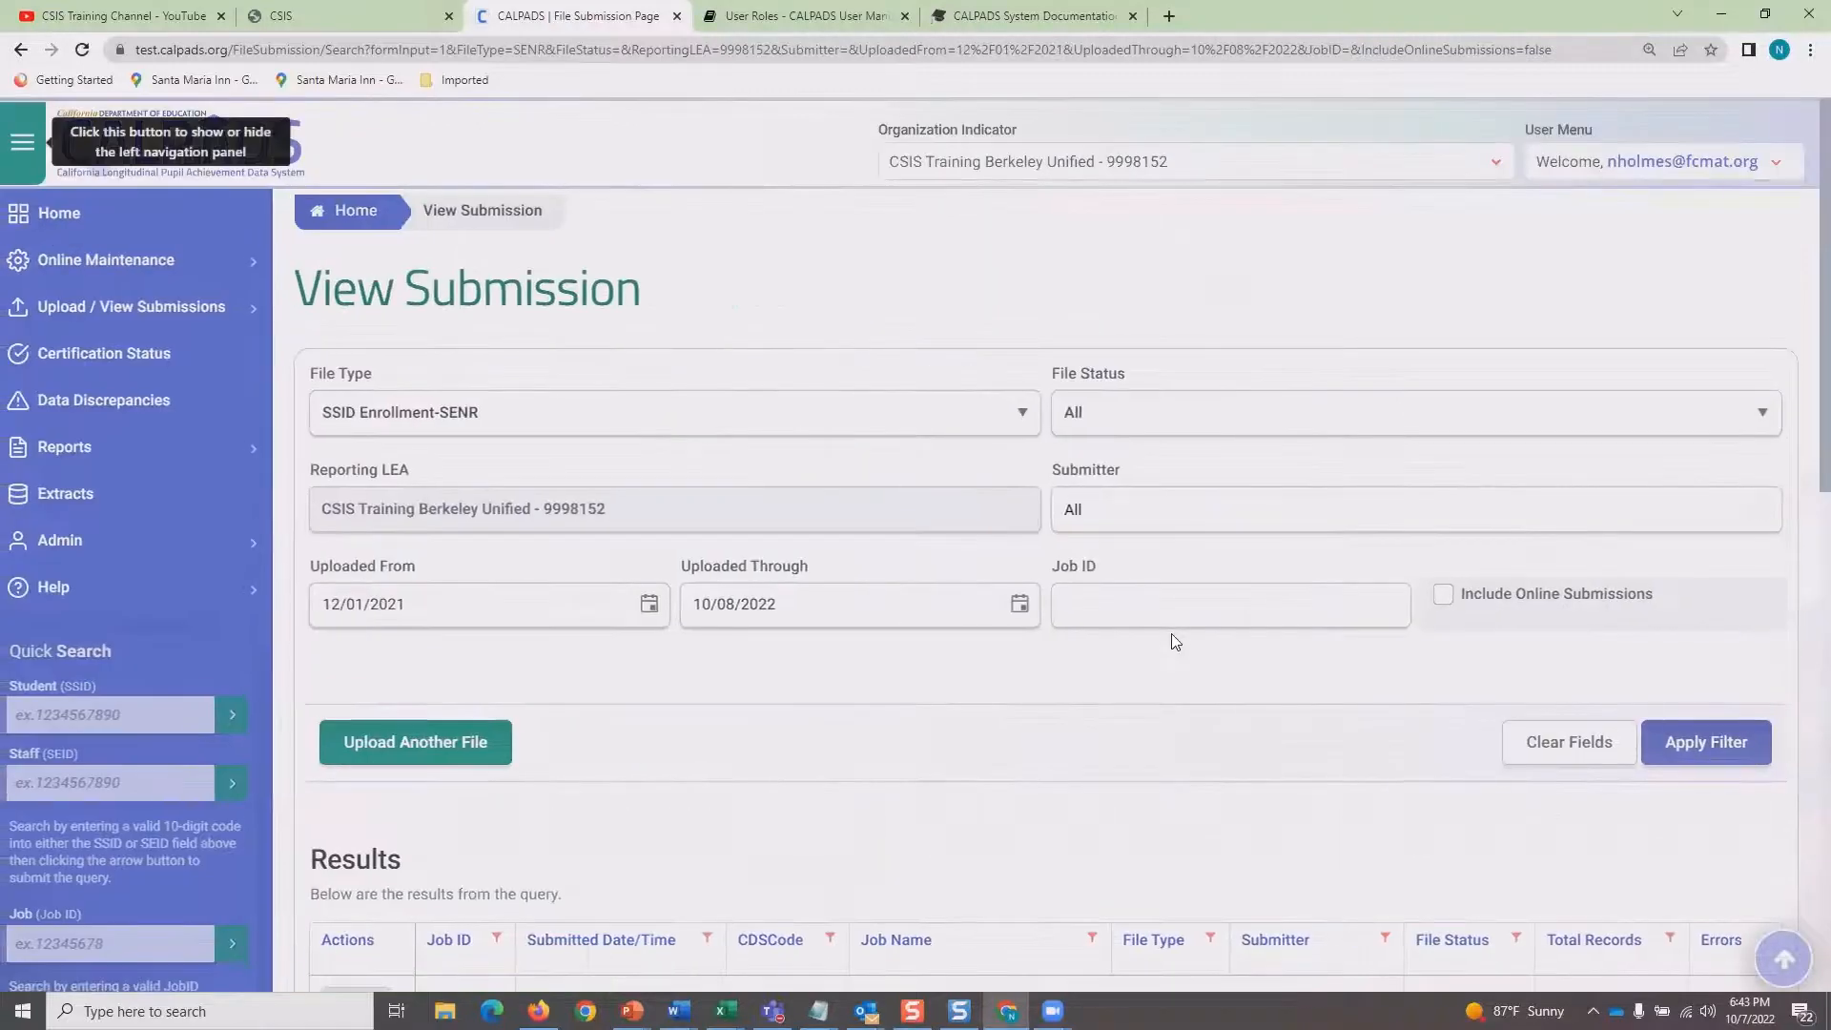
Compare the file status, total records and error counts of the submissions on the first results page.
scroll(1171, 633, down, 4)
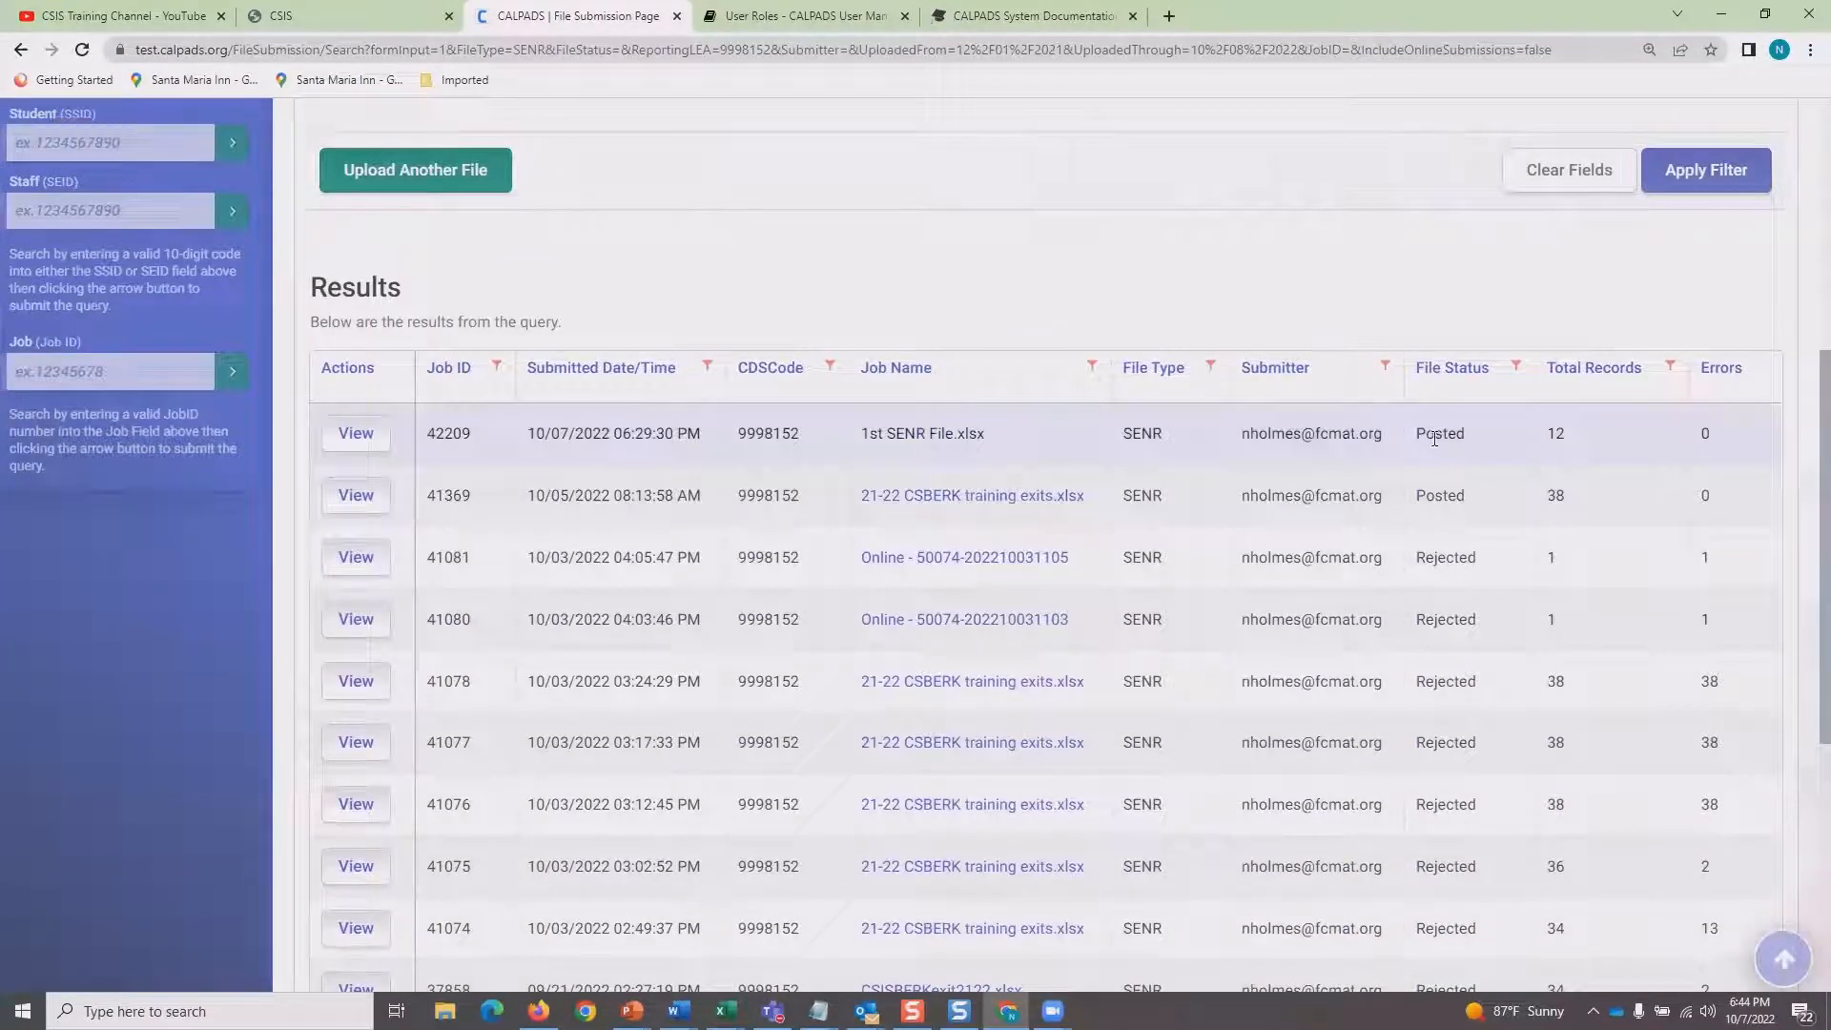
drag(1459, 431, 438, 461)
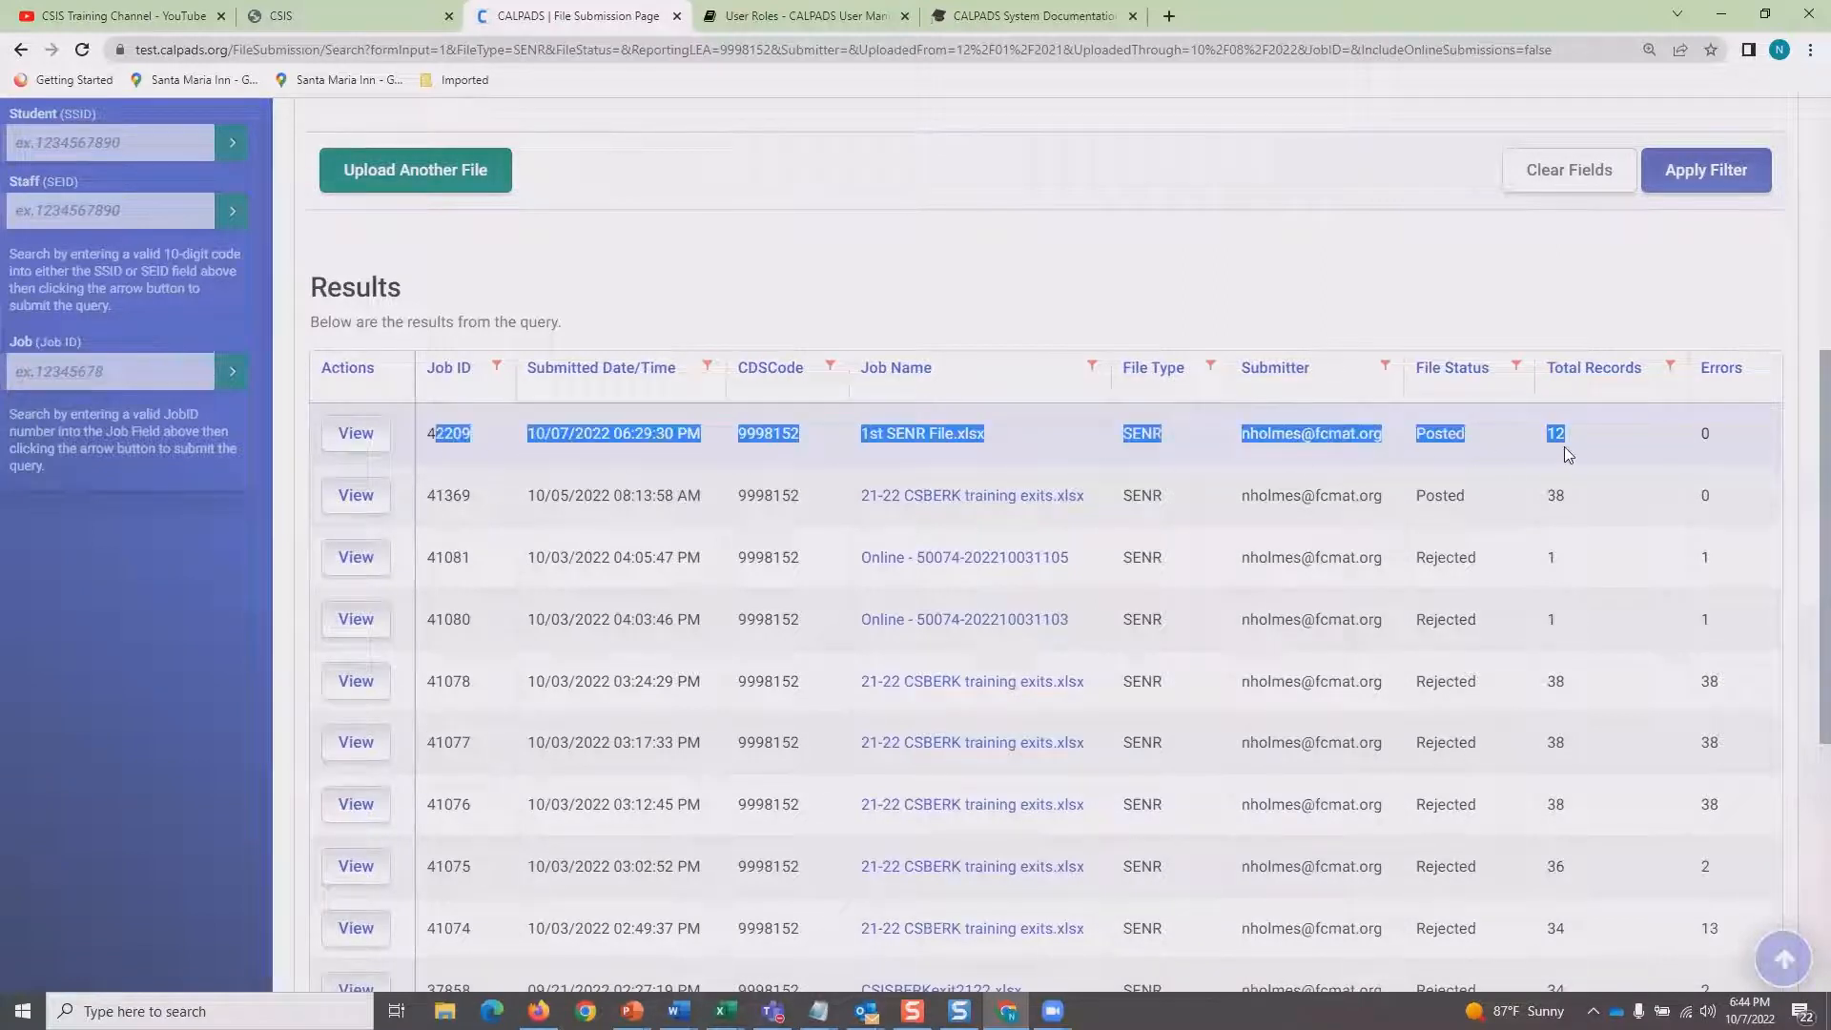
click(1642, 510)
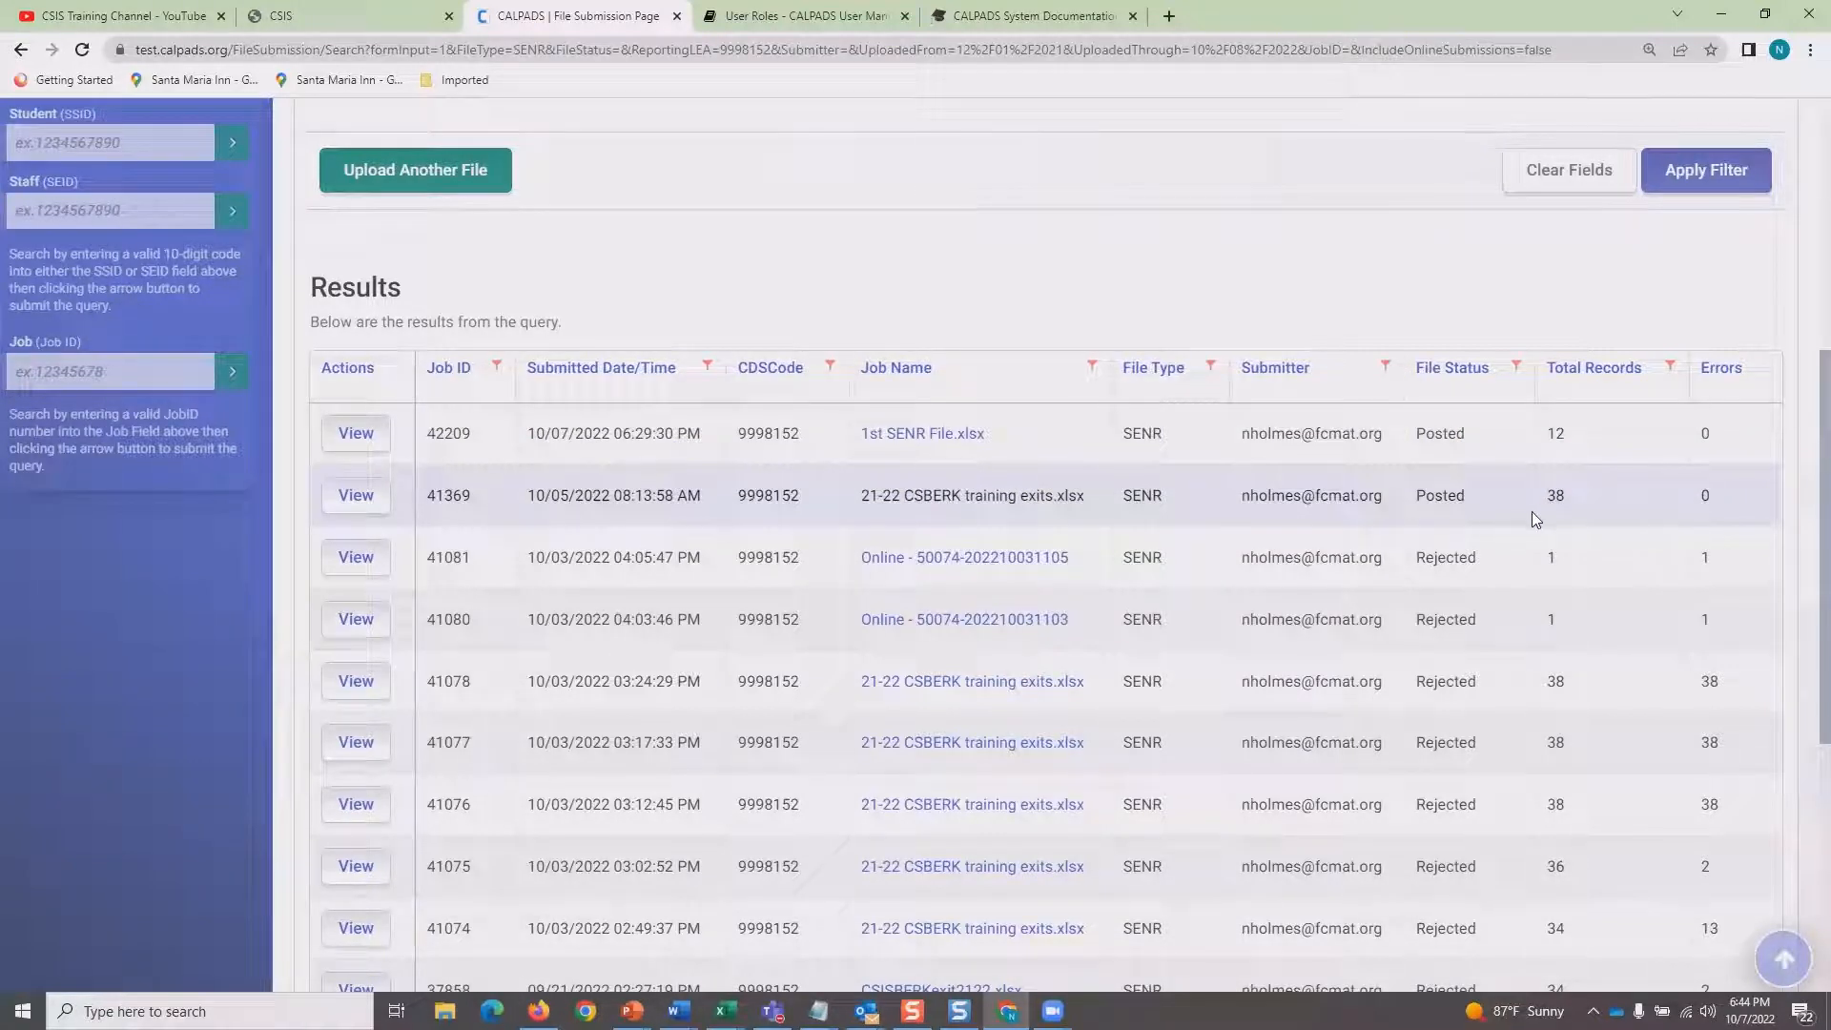
scroll(1509, 534, down, 1)
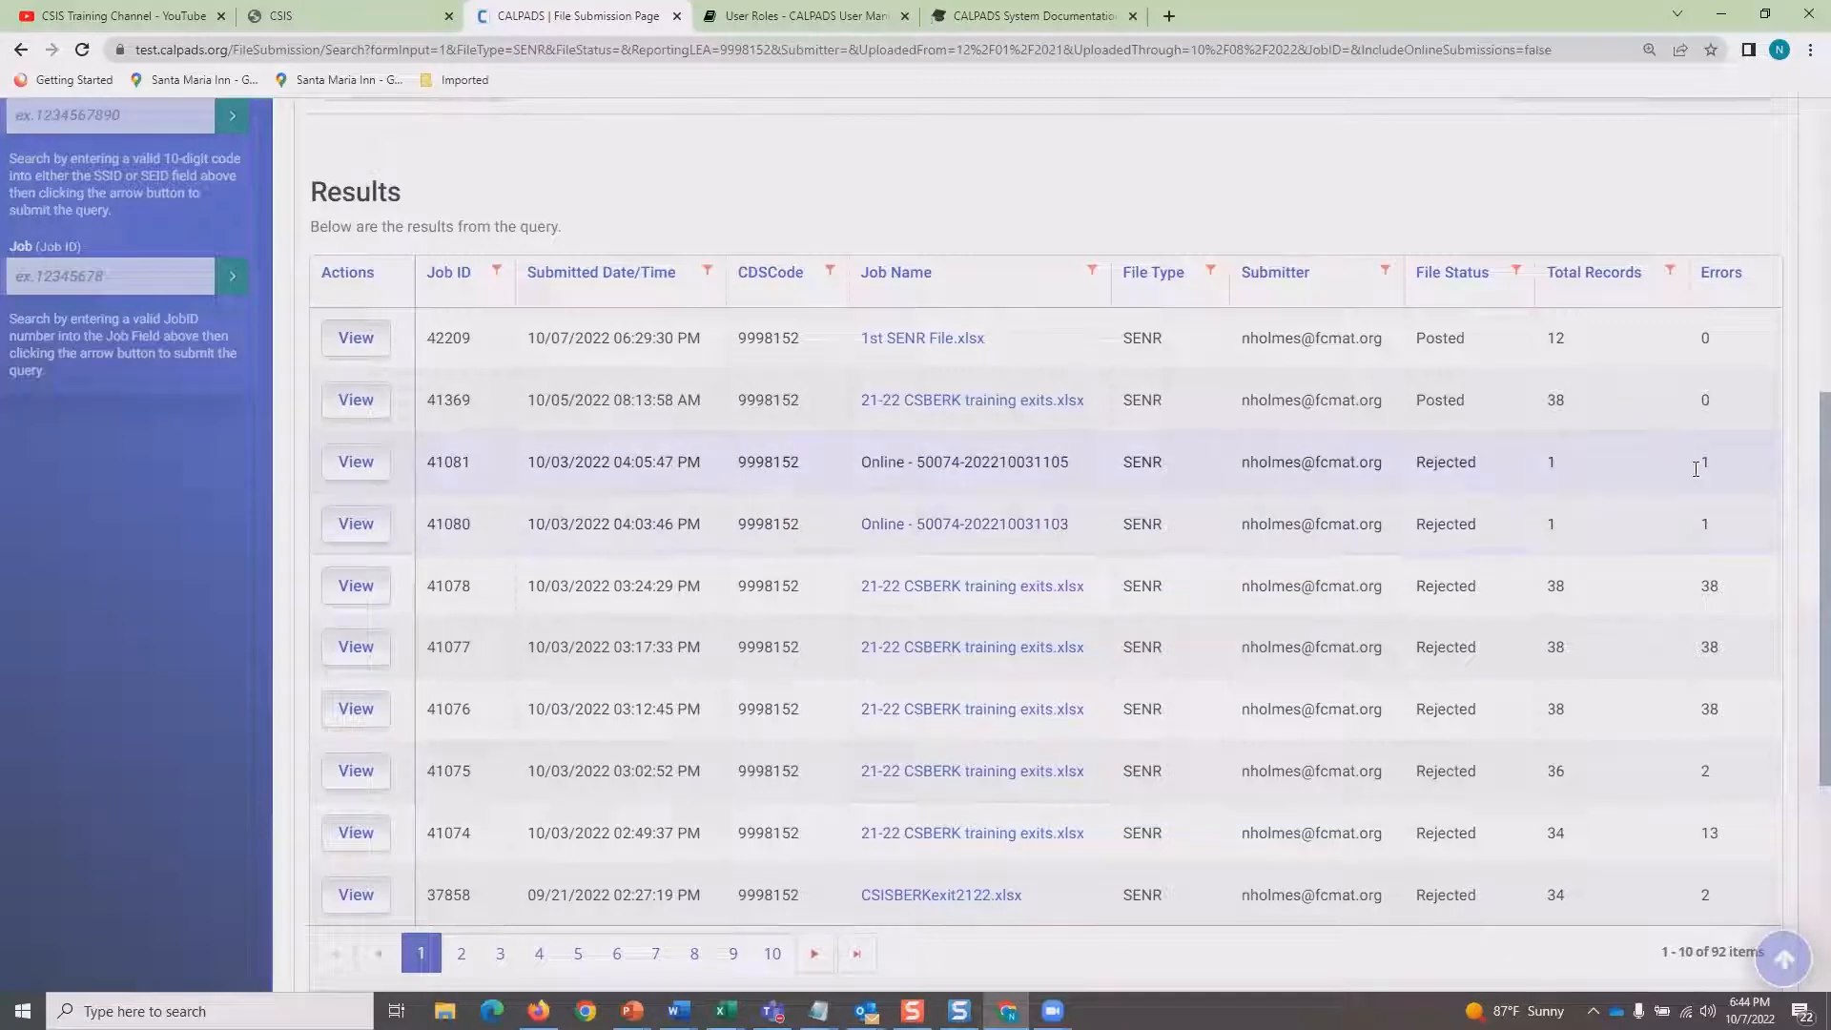
scroll(1658, 518, down, 1)
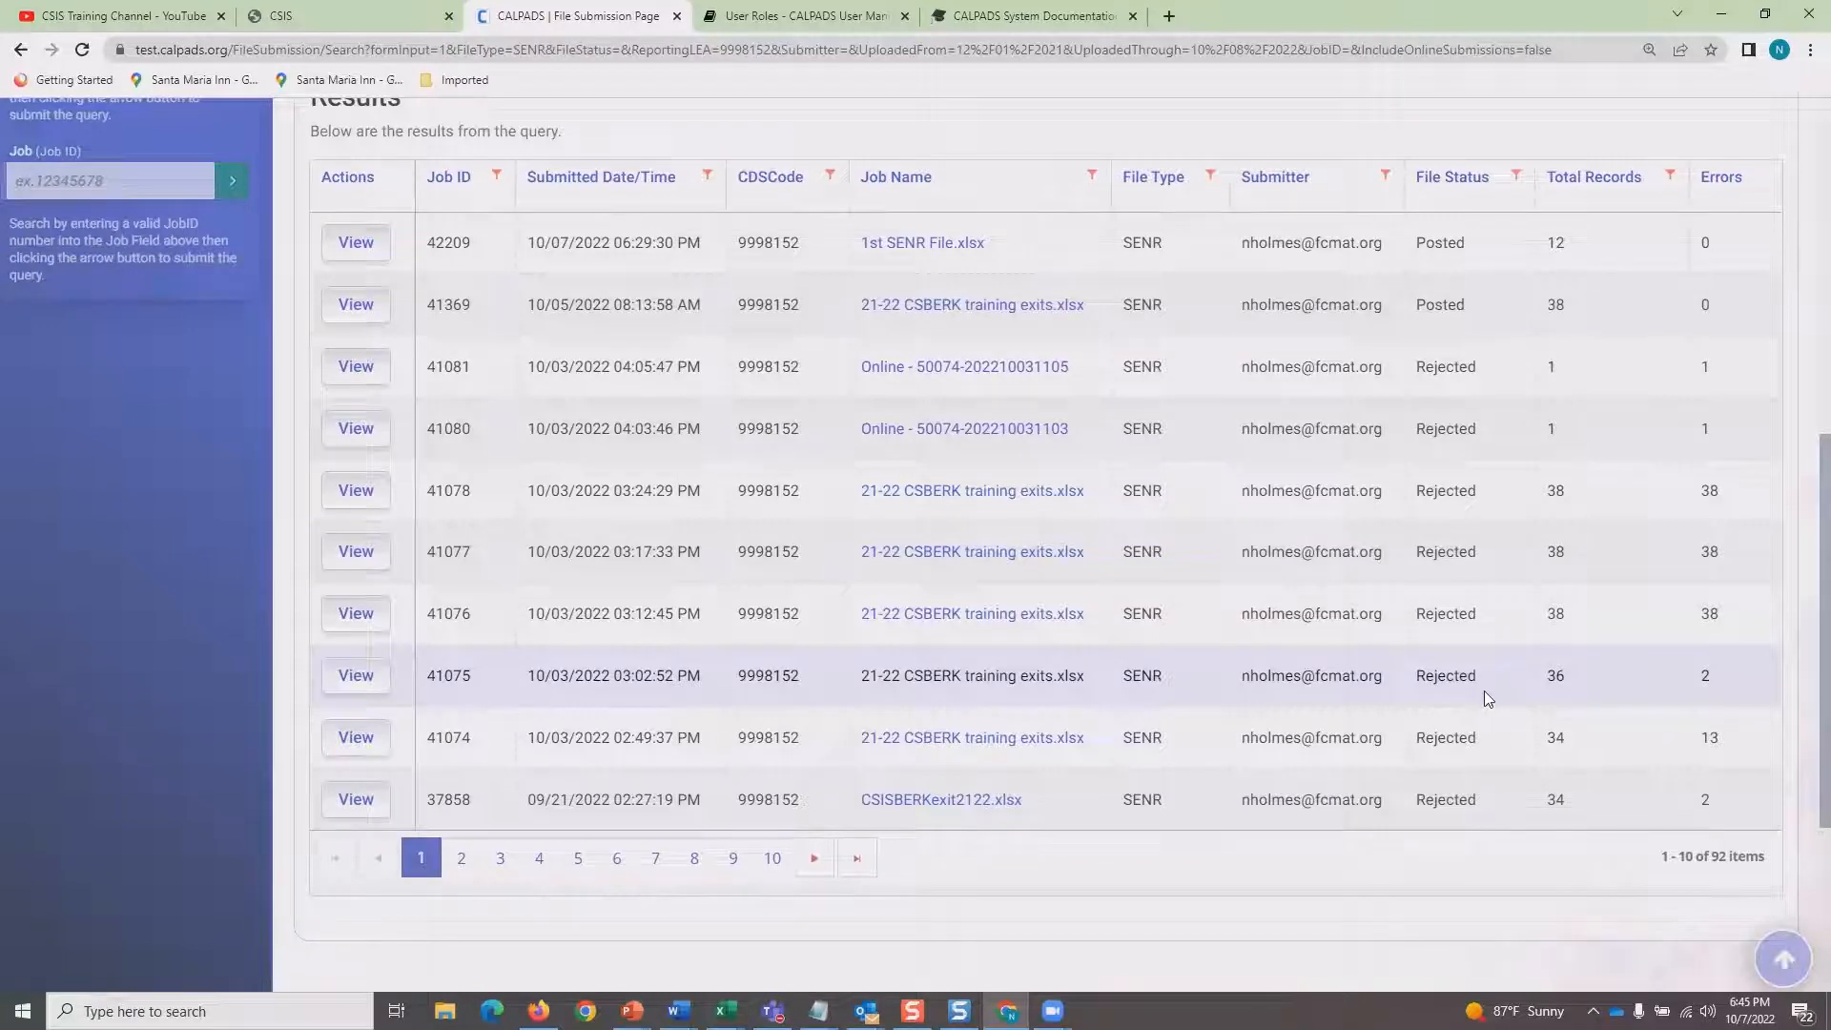
Page through the submission results up to page 10 to examine the file statuses of older jobs, and return to page 1.
click(814, 858)
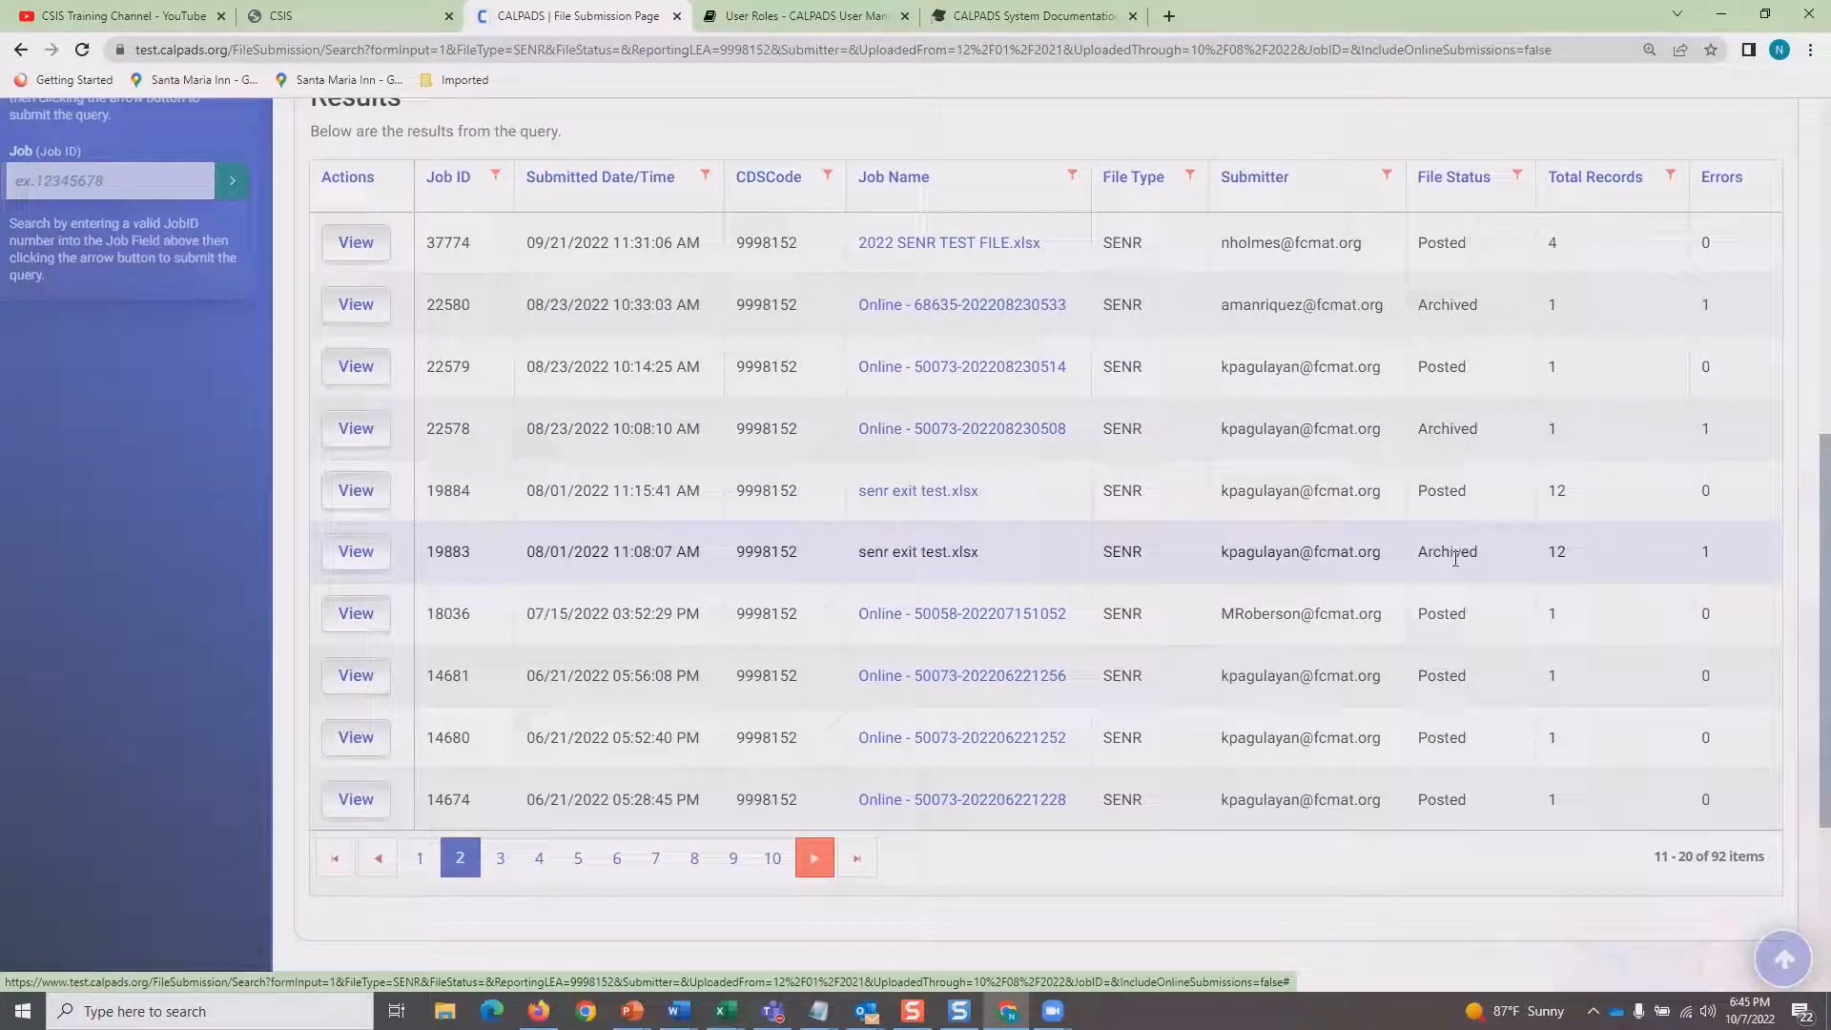
click(500, 858)
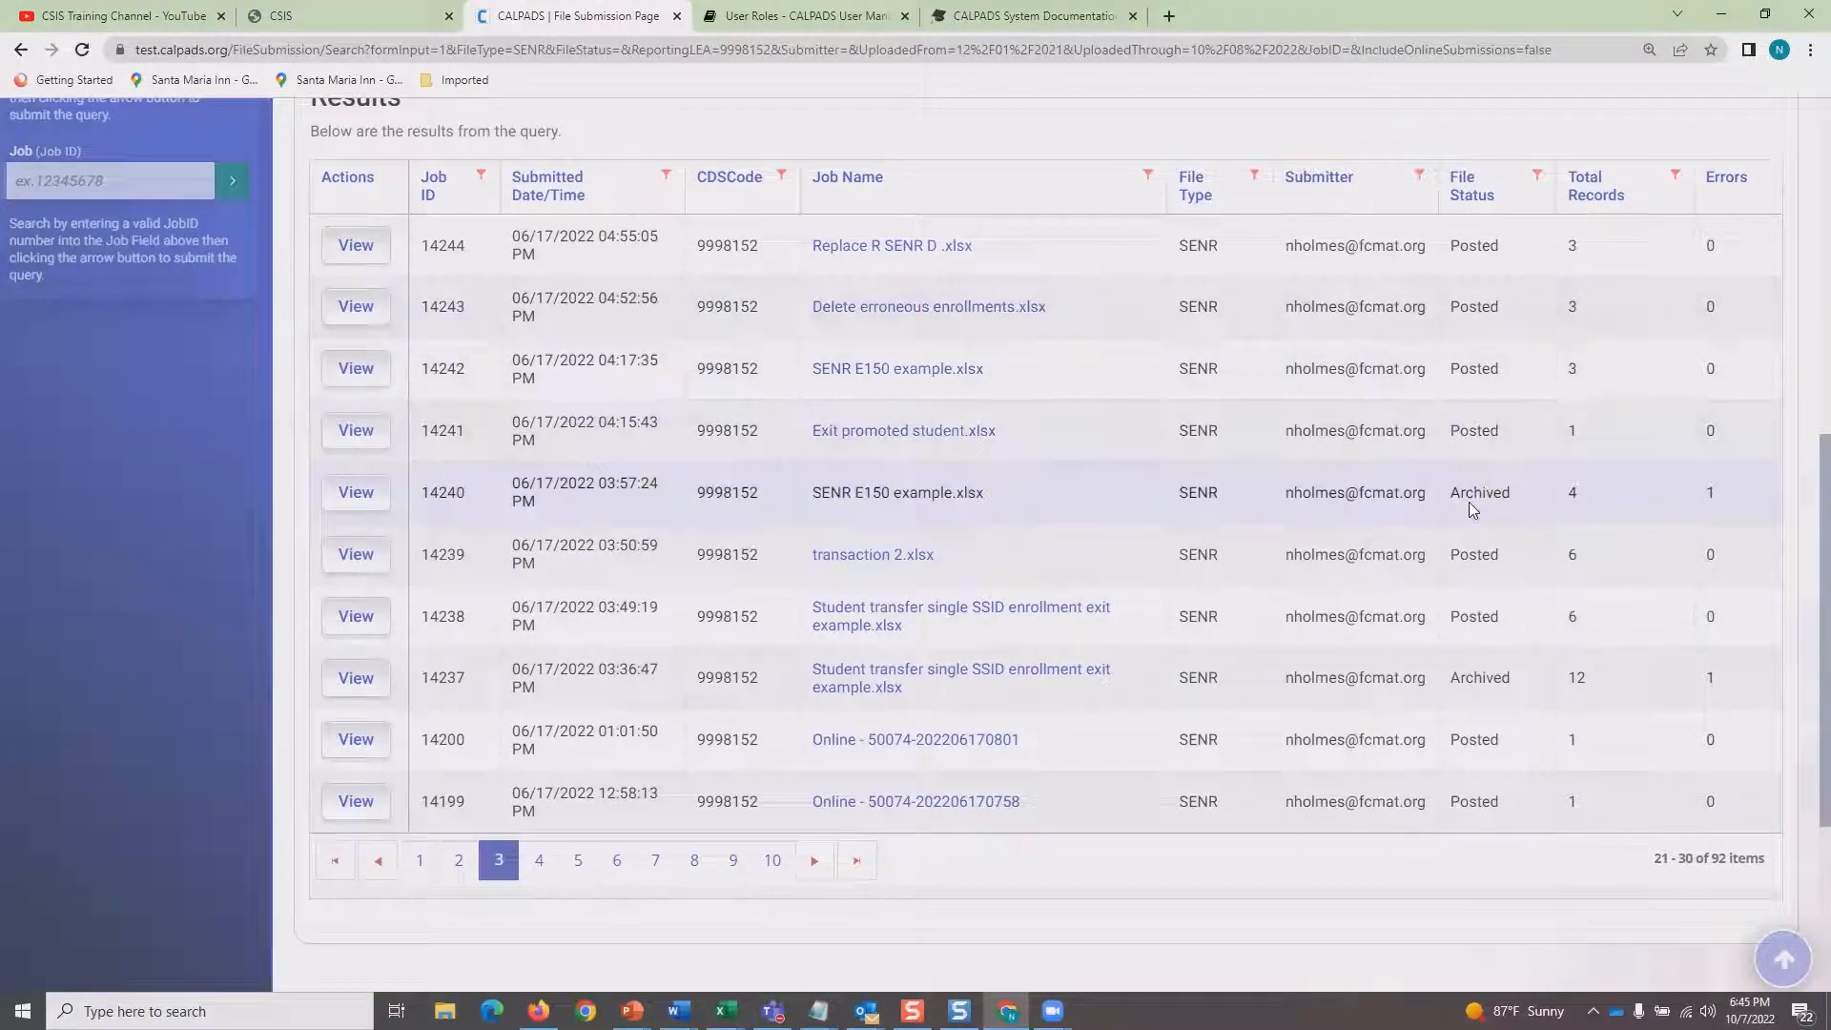
click(538, 860)
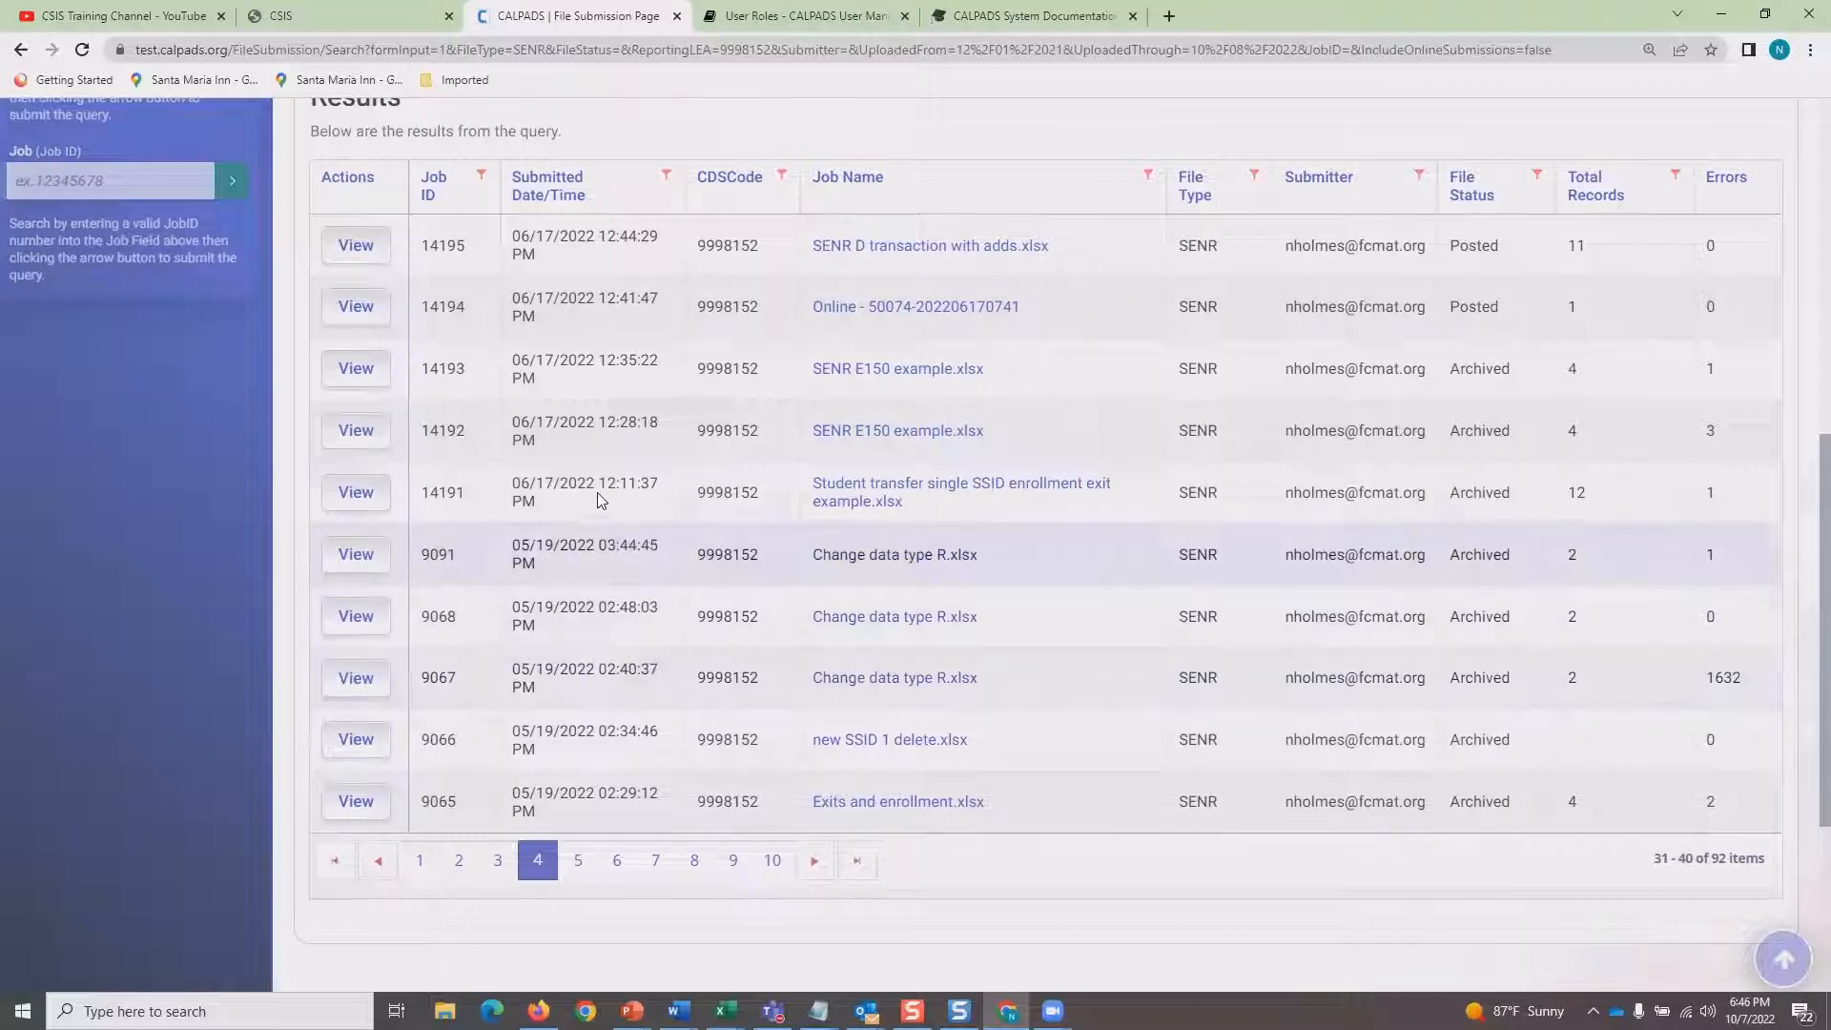
click(585, 879)
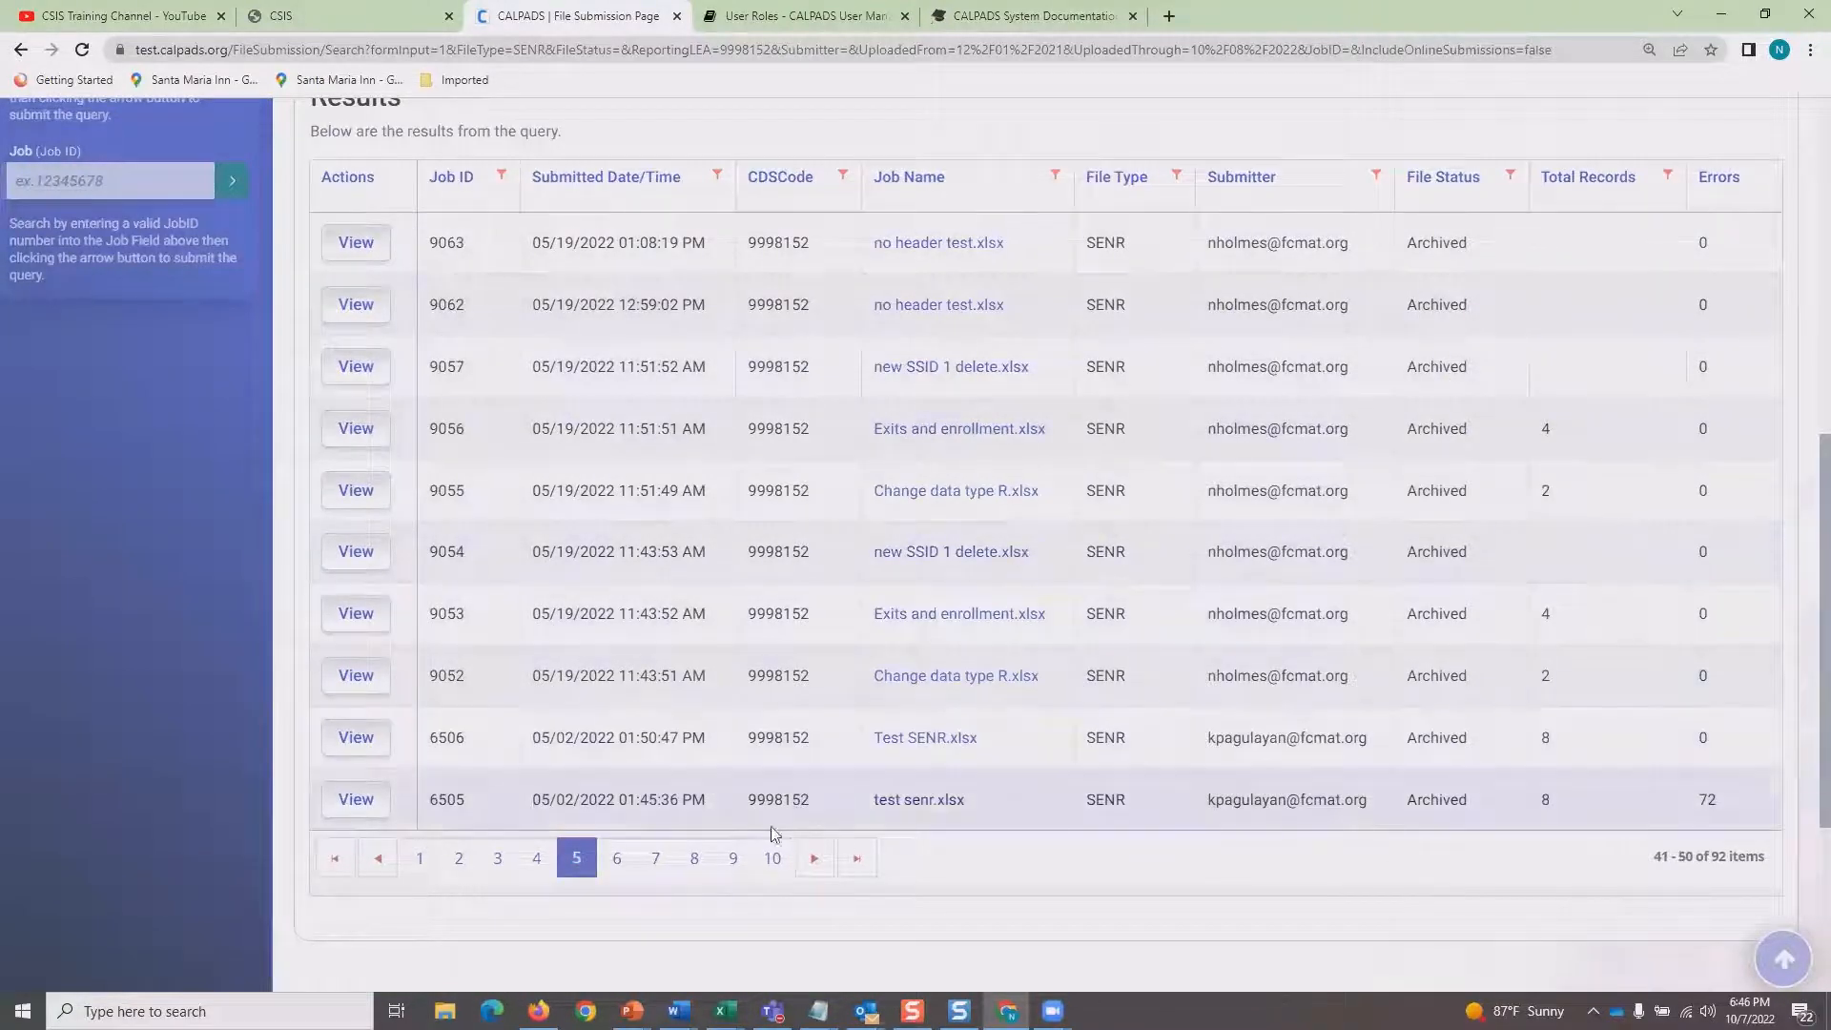
click(622, 870)
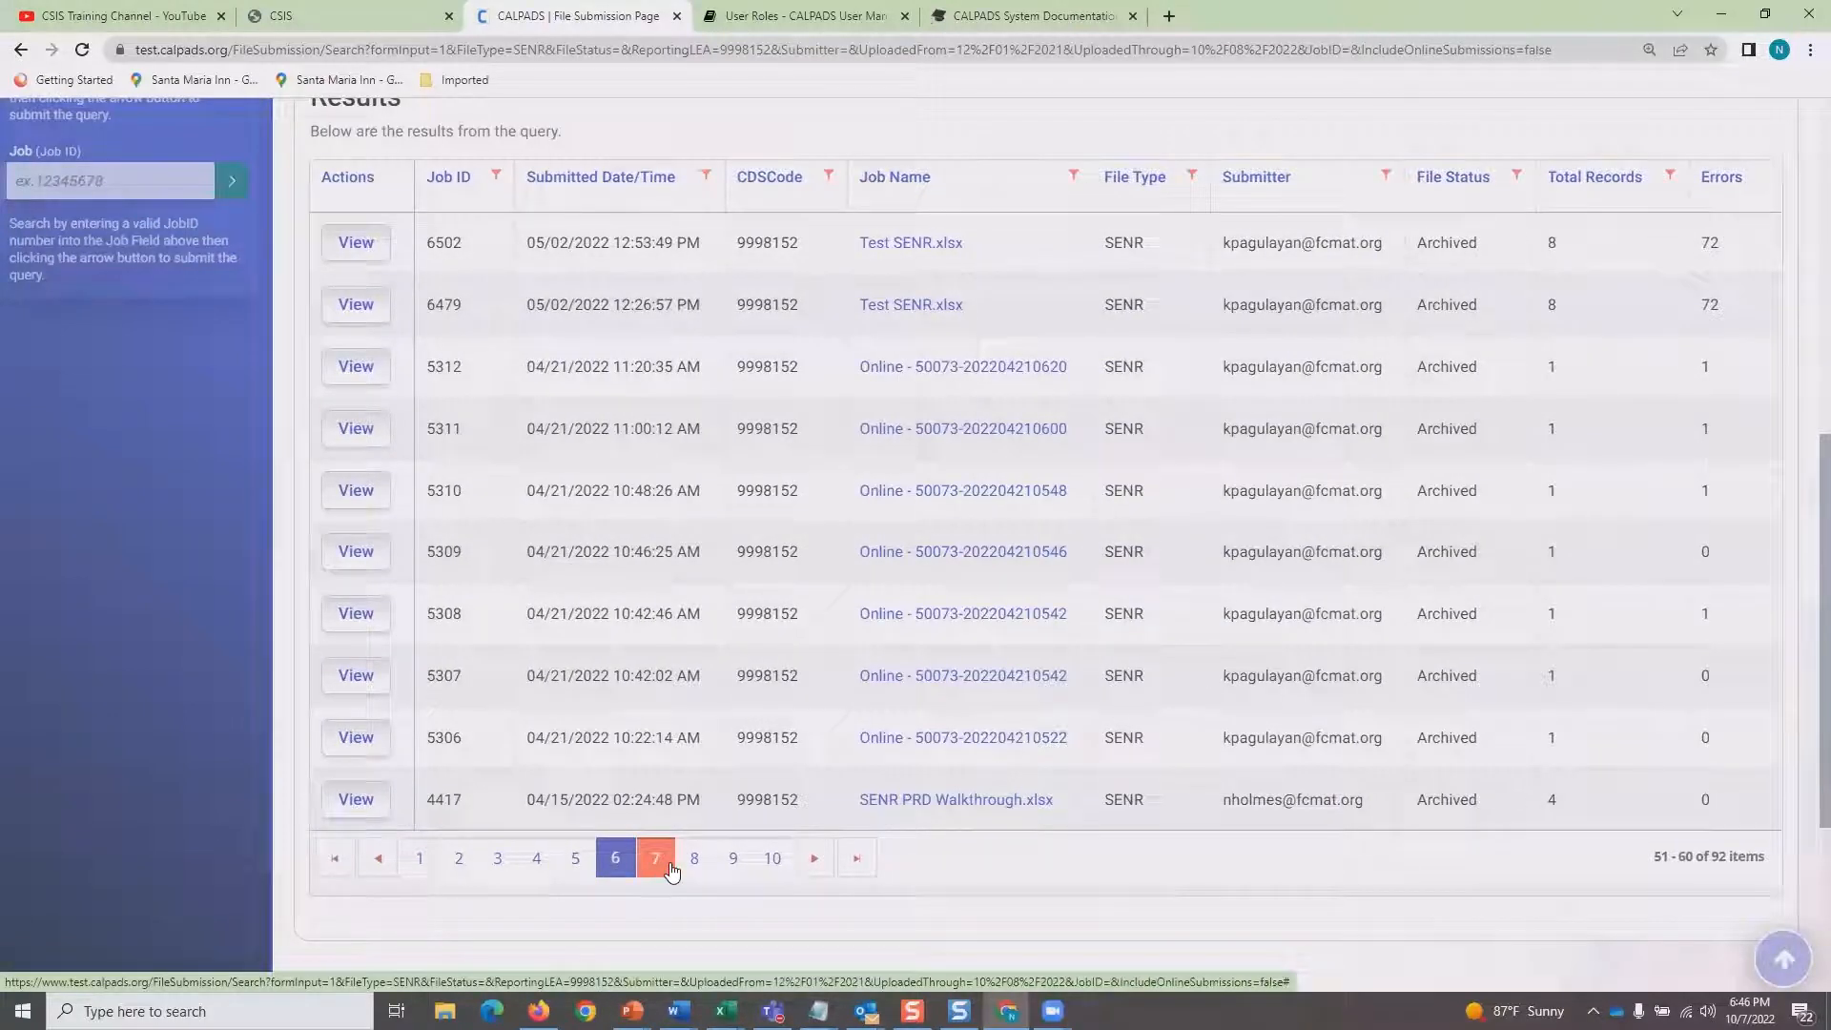
click(671, 870)
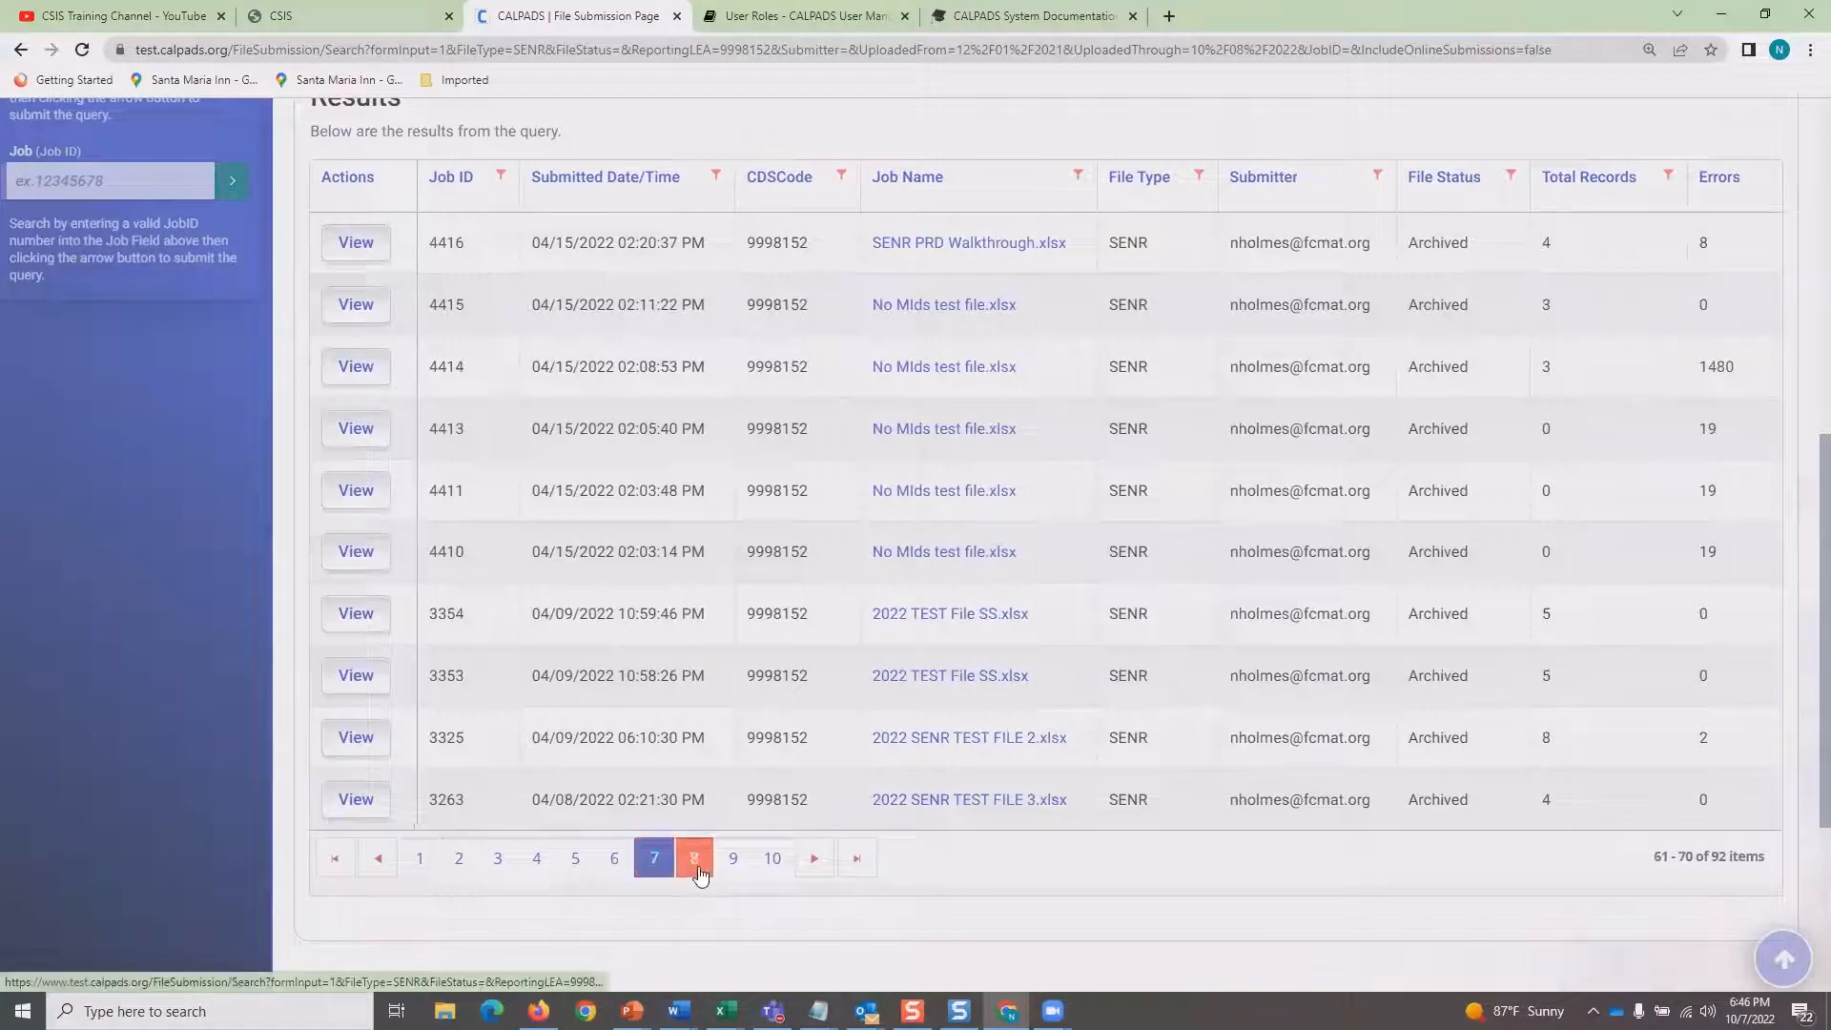
click(697, 869)
click(733, 868)
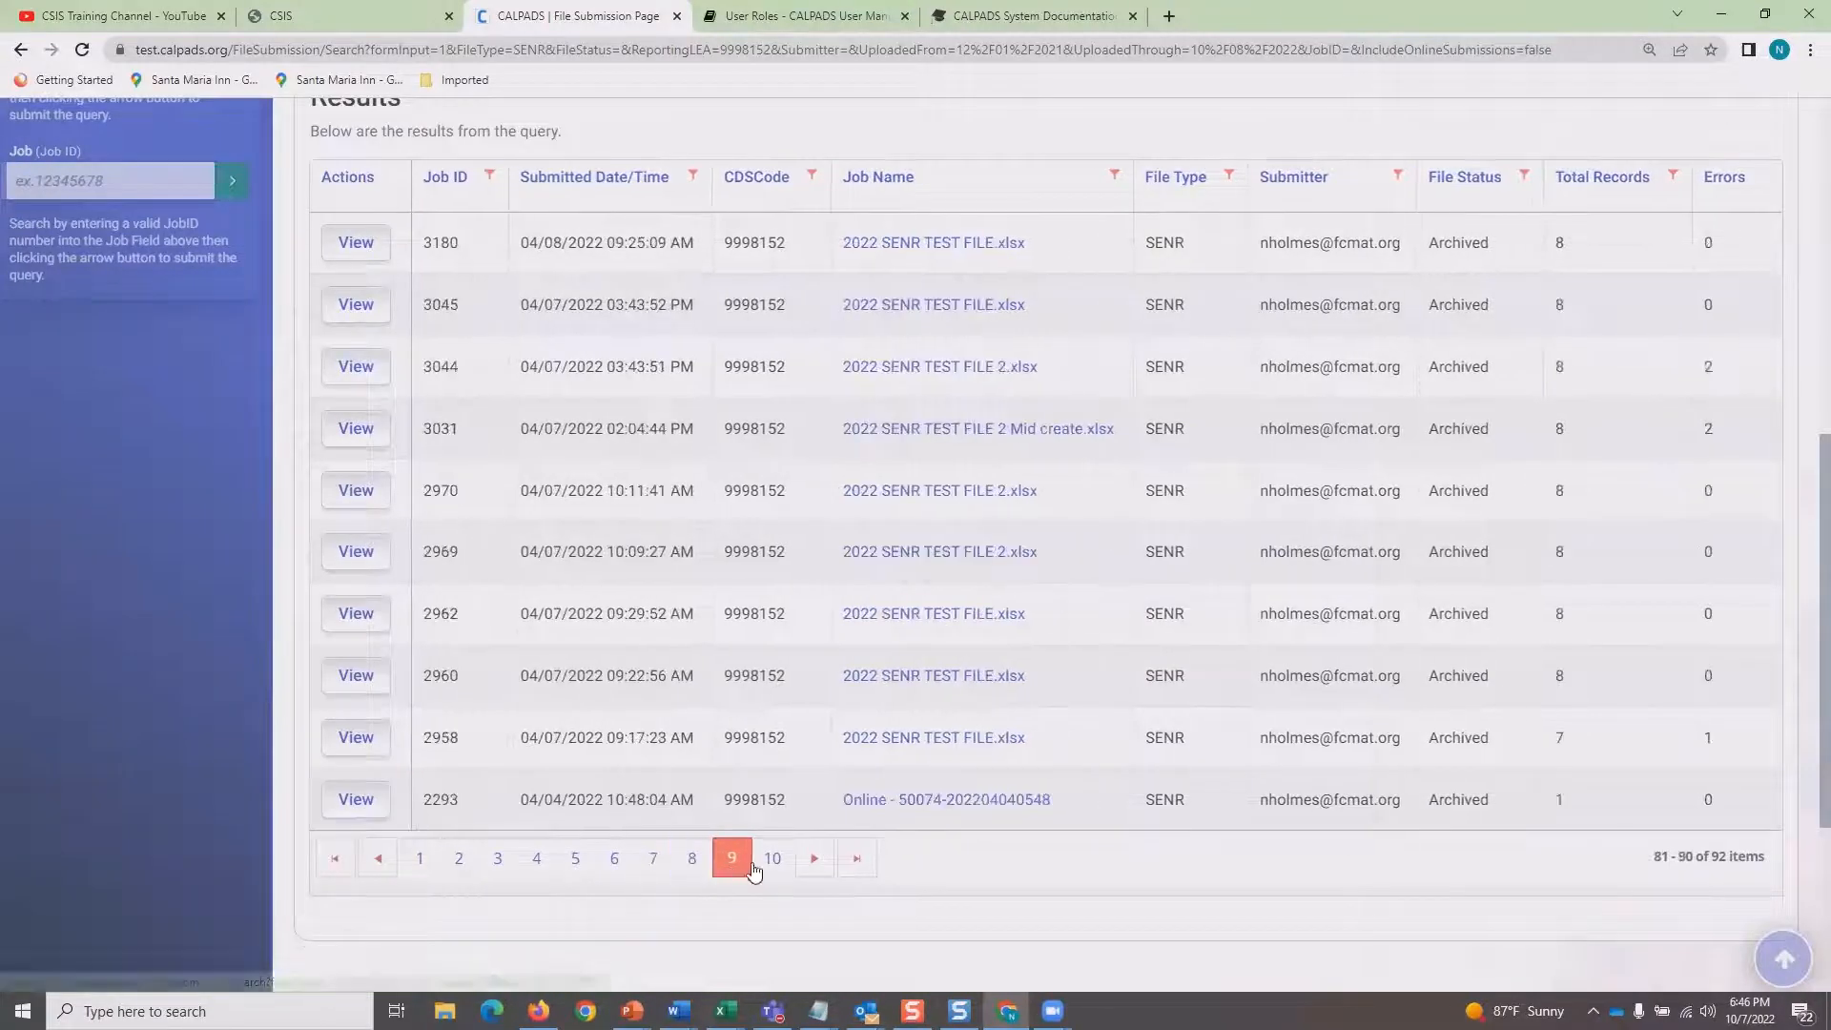
click(773, 866)
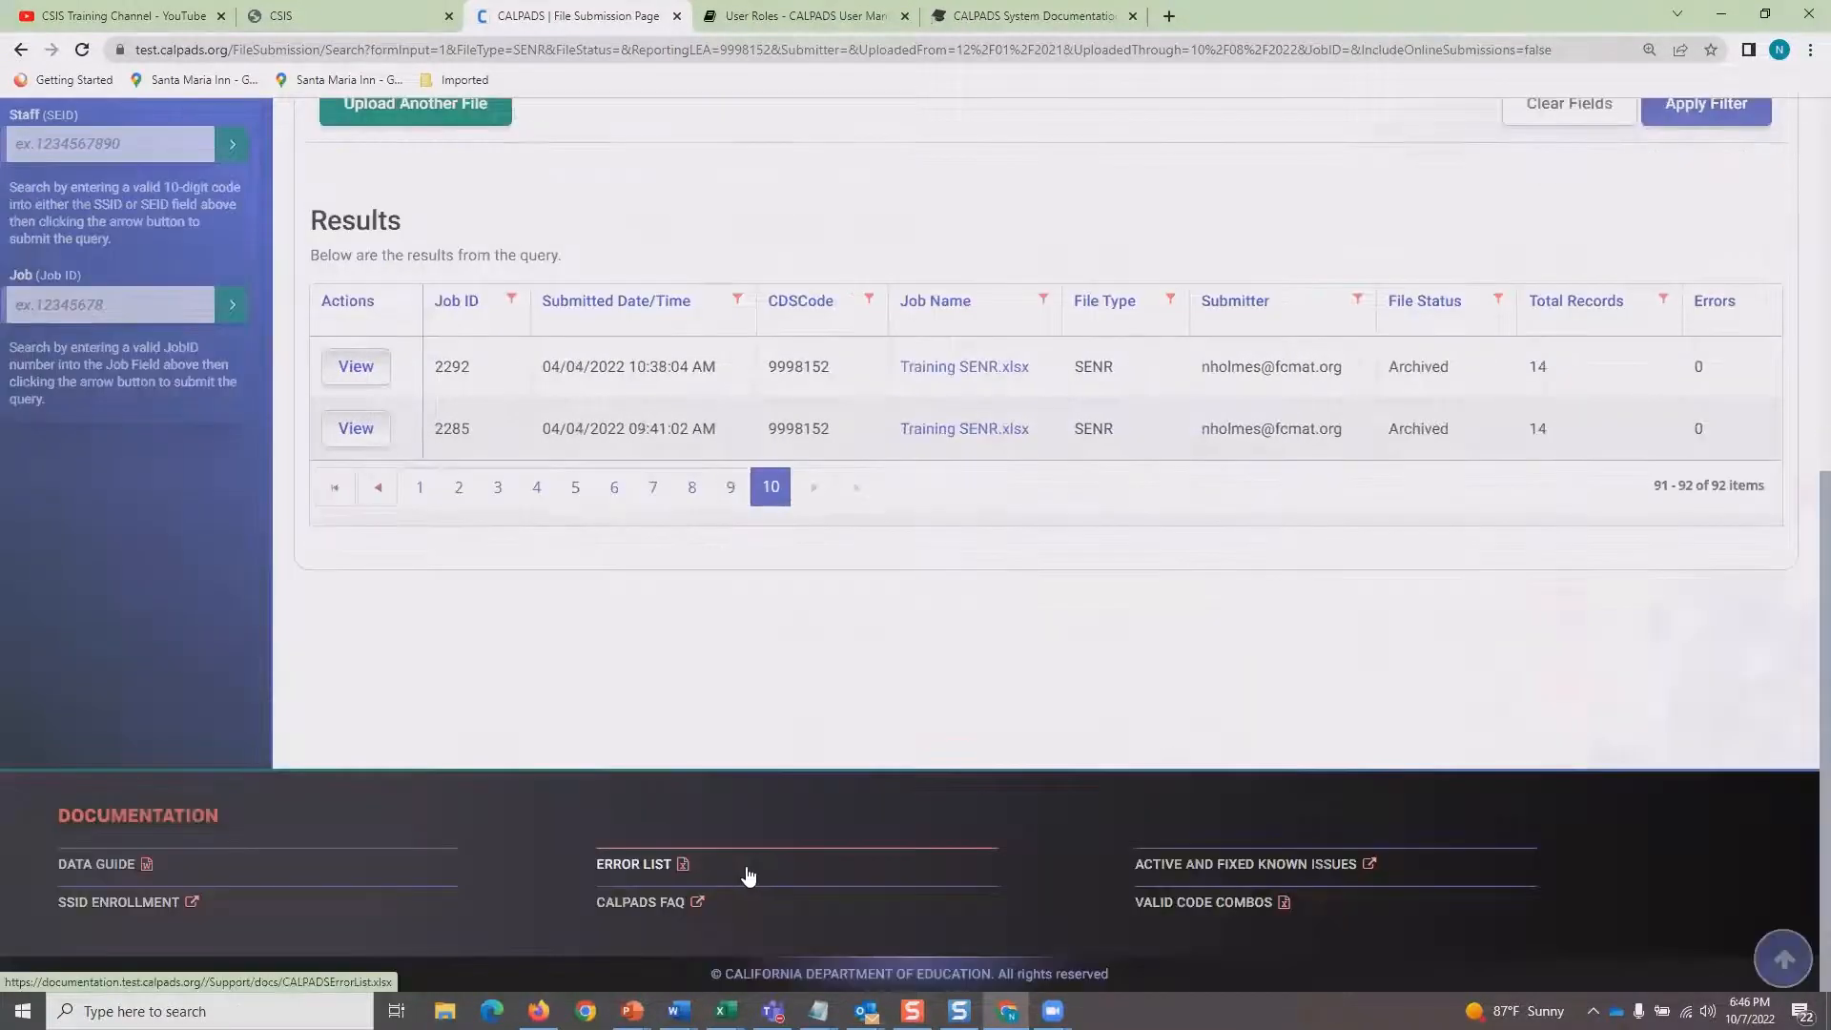
click(419, 488)
Set the Uploaded From date to 10/06/2022 and apply the filter to narrow the submission results.
scroll(599, 510, up, 2)
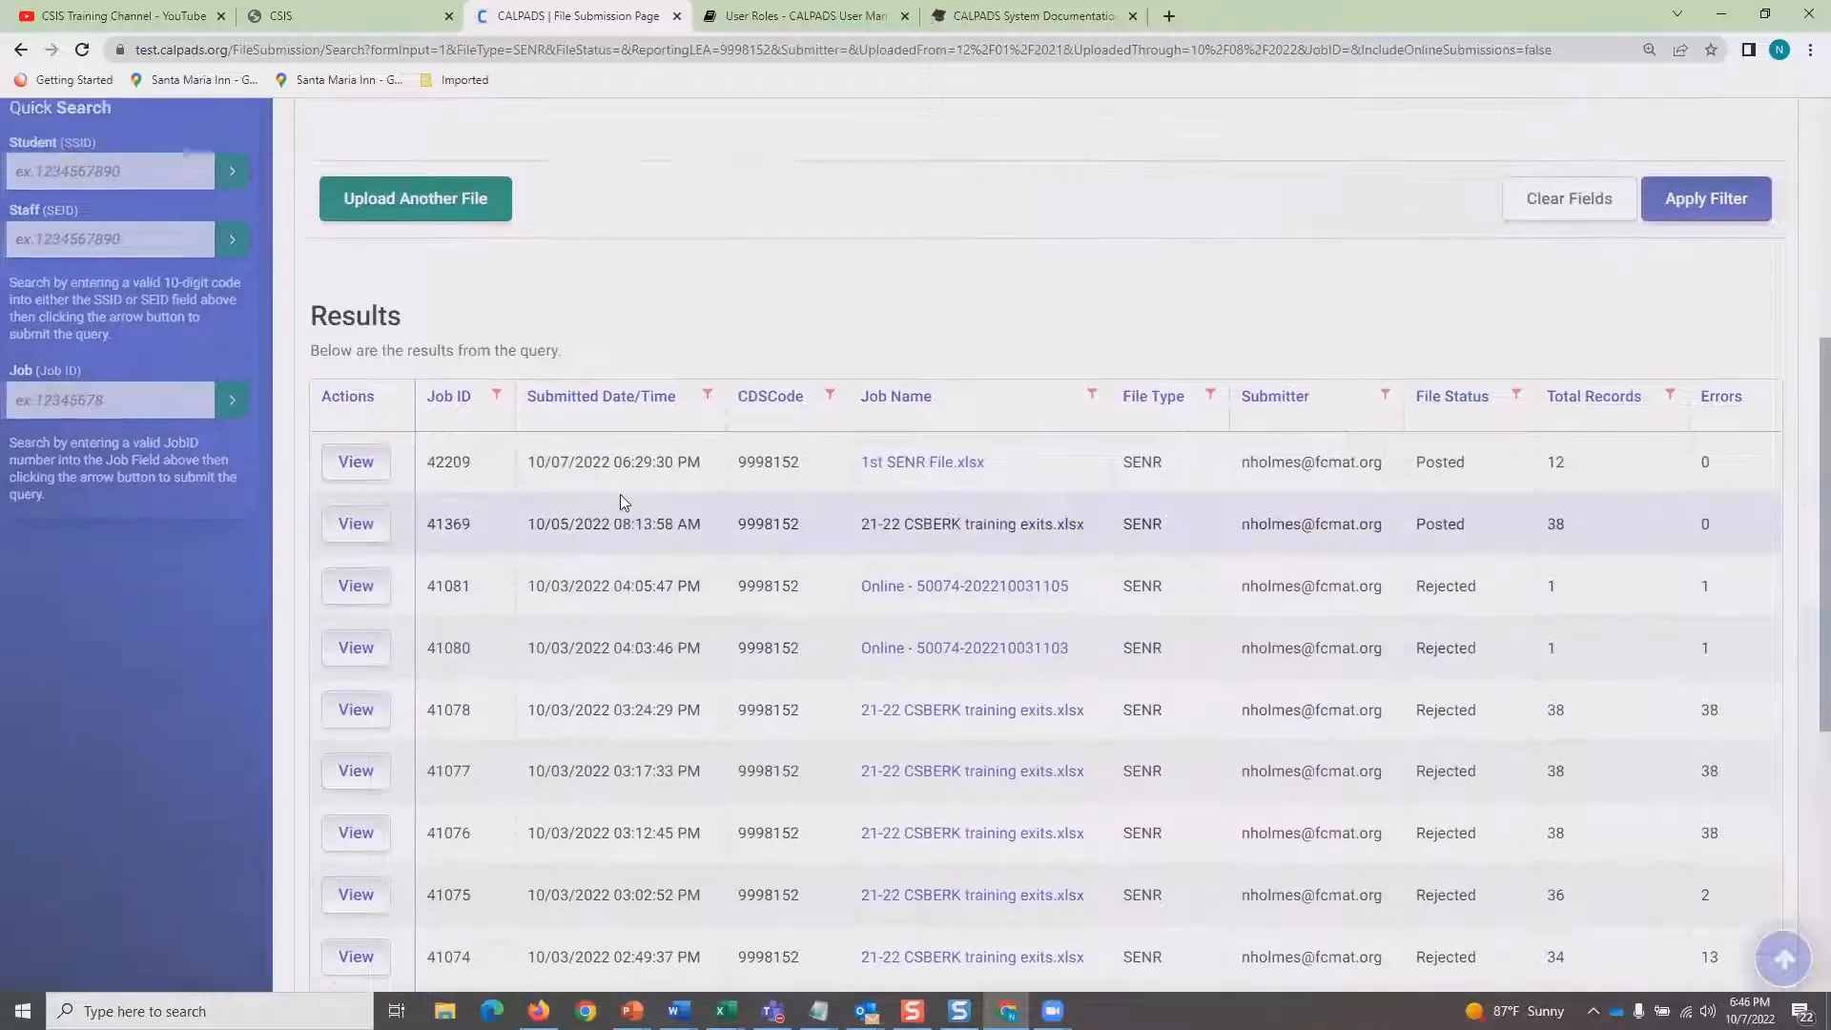
scroll(598, 510, up, 5)
click(648, 536)
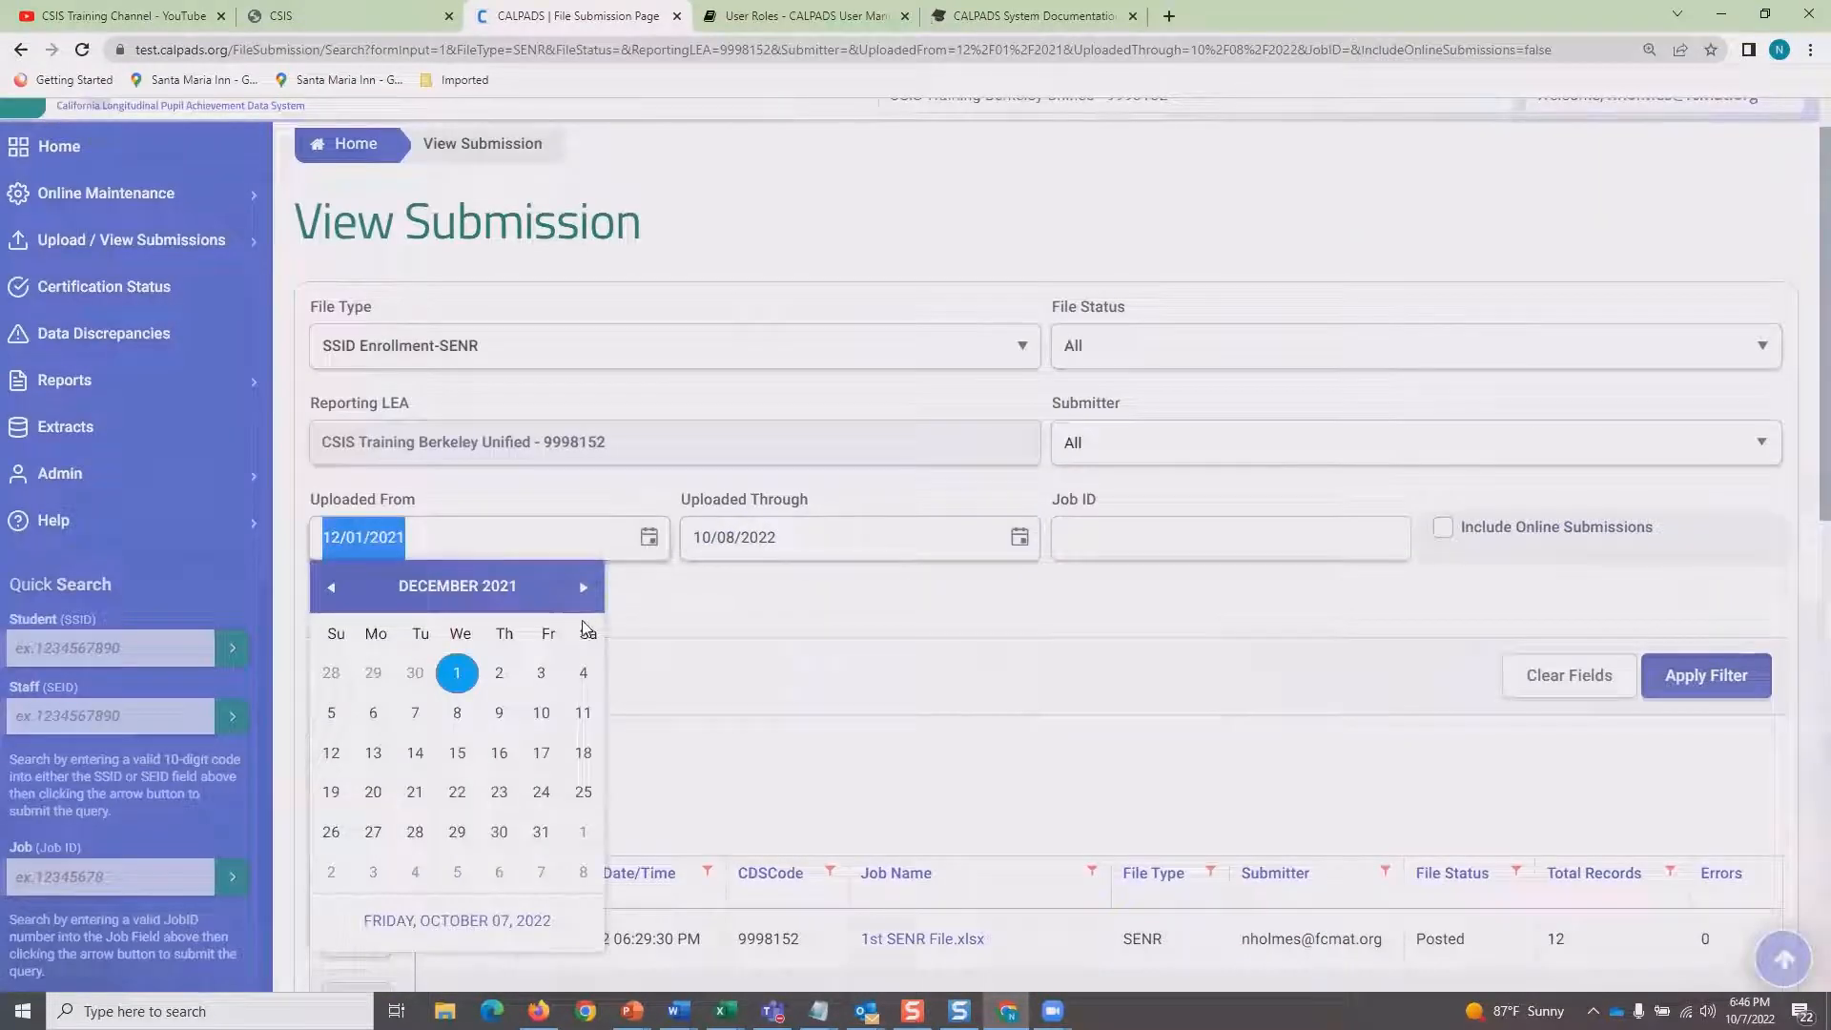
scroll(771, 827, down, 3)
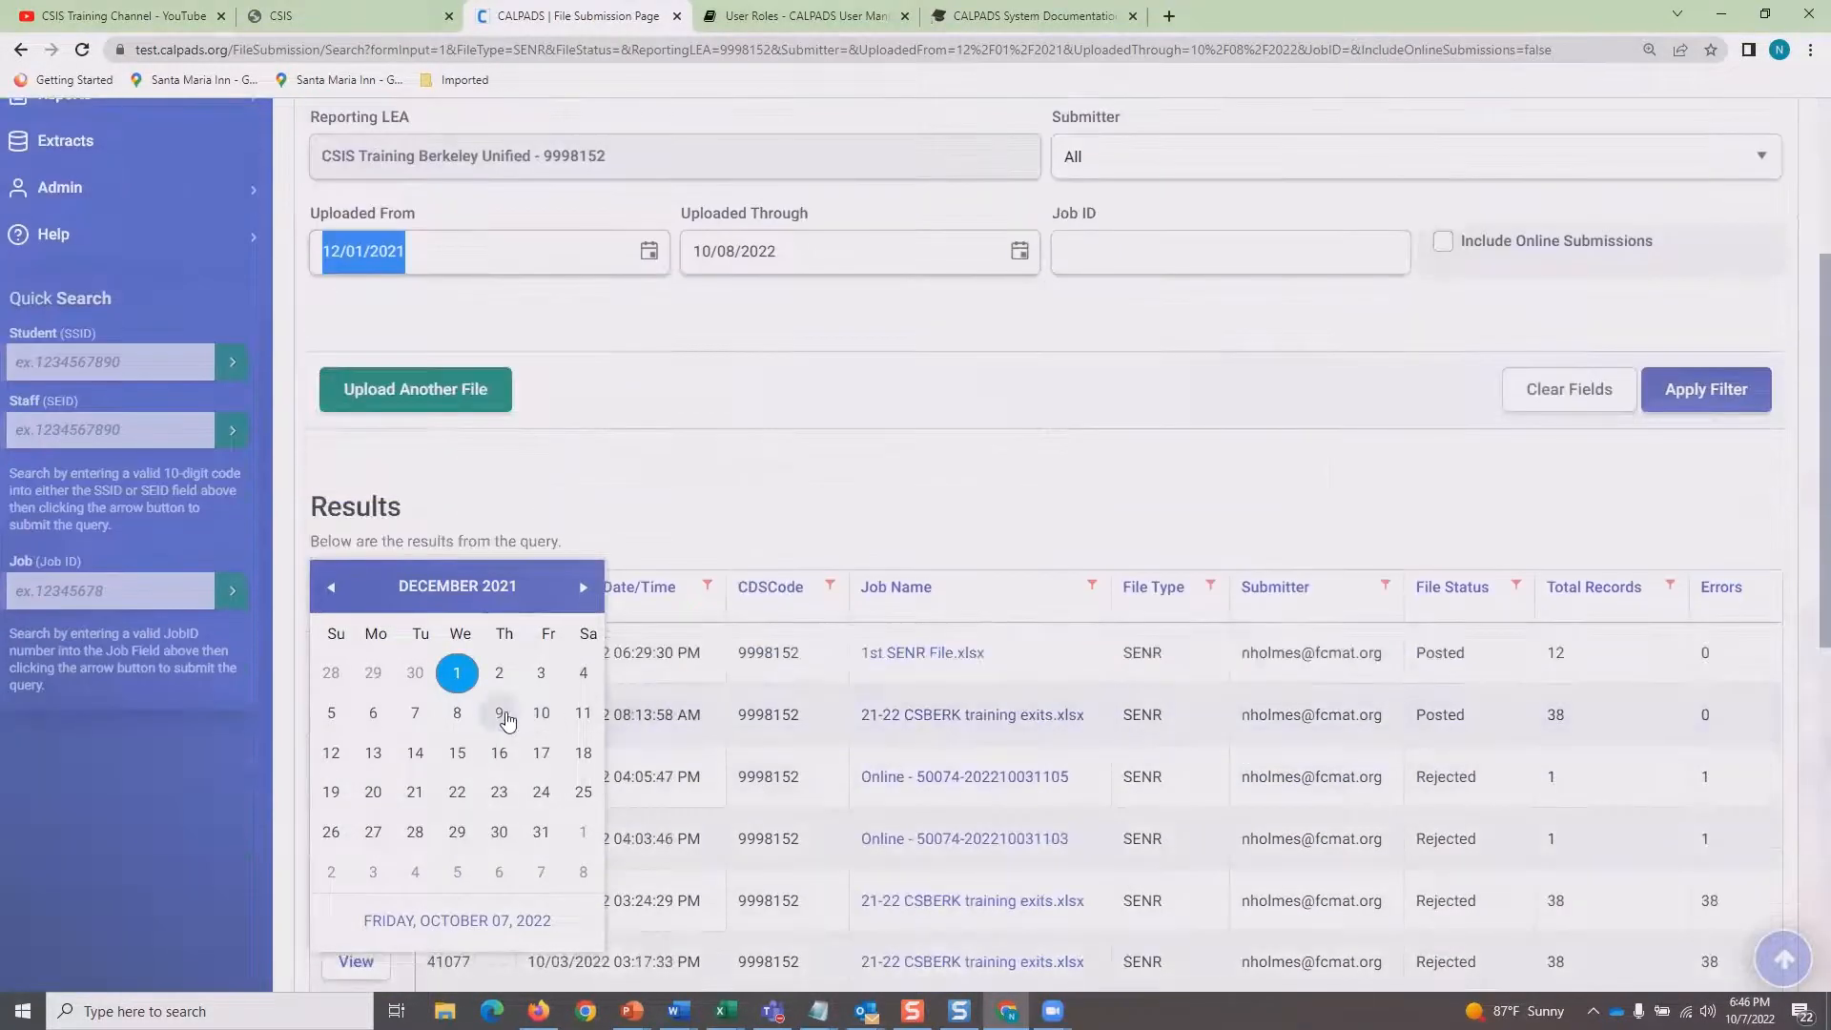
click(739, 495)
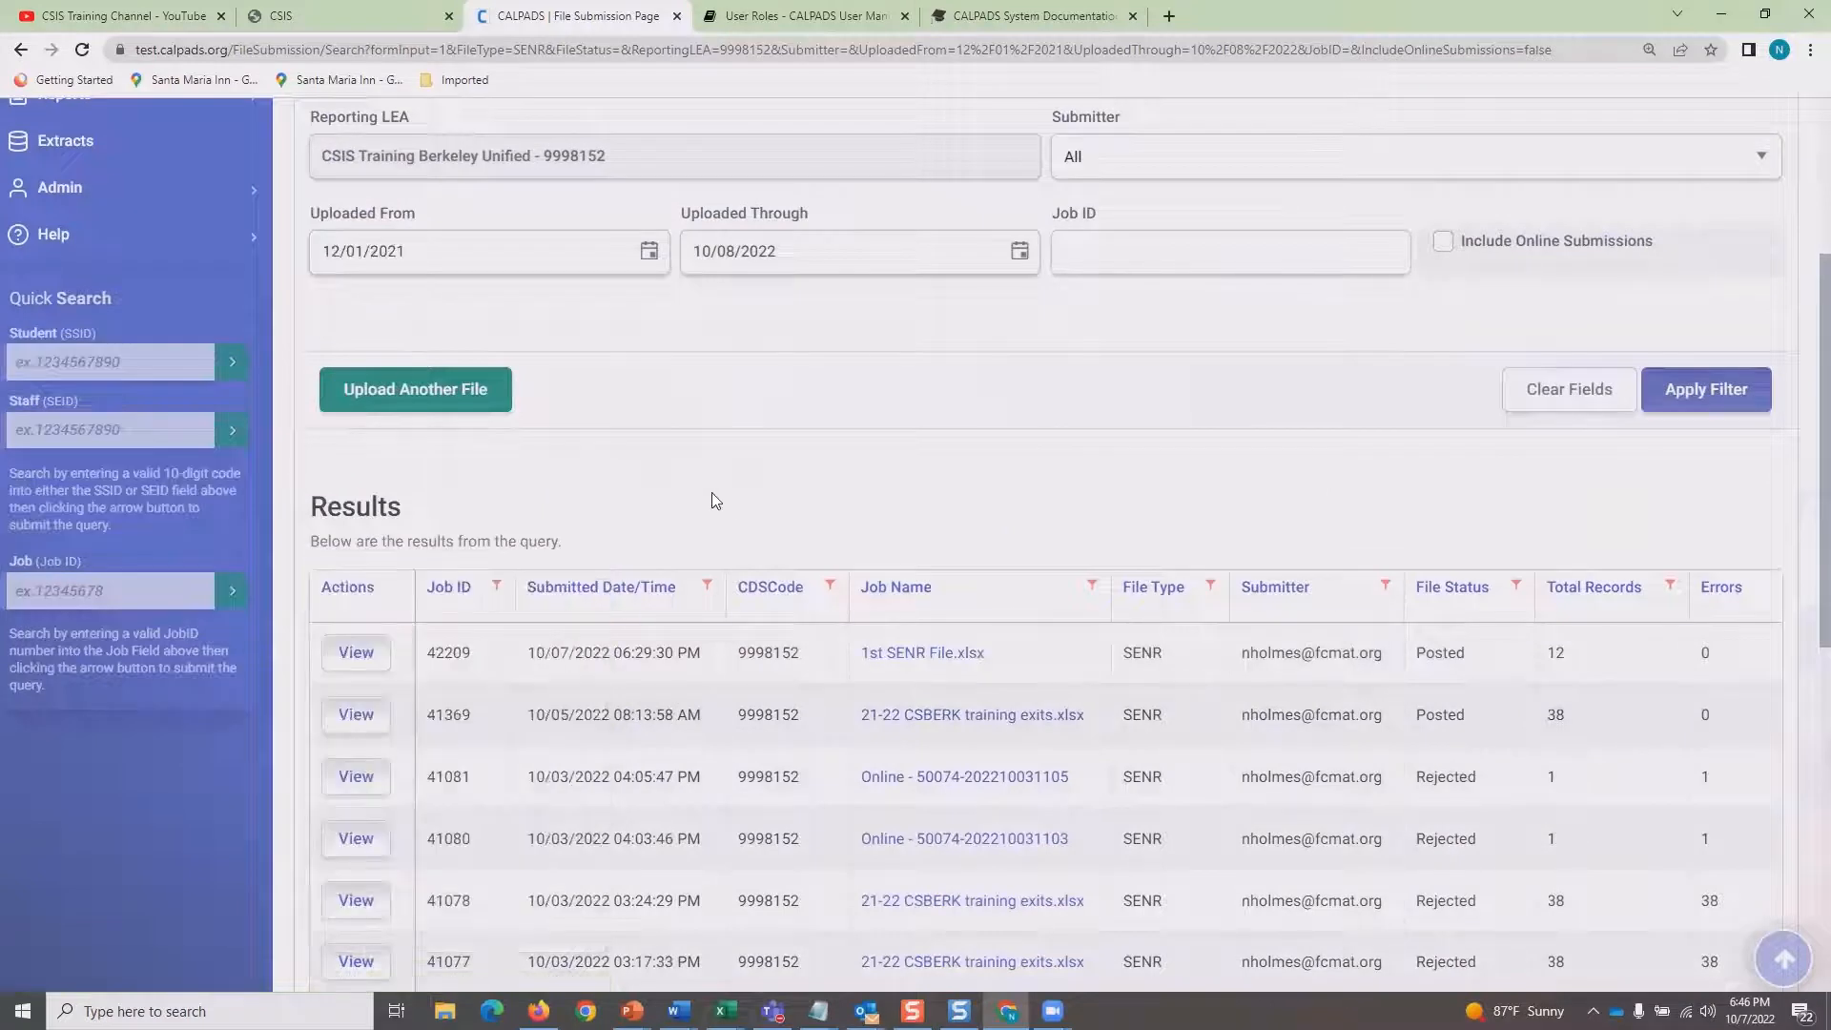
click(649, 254)
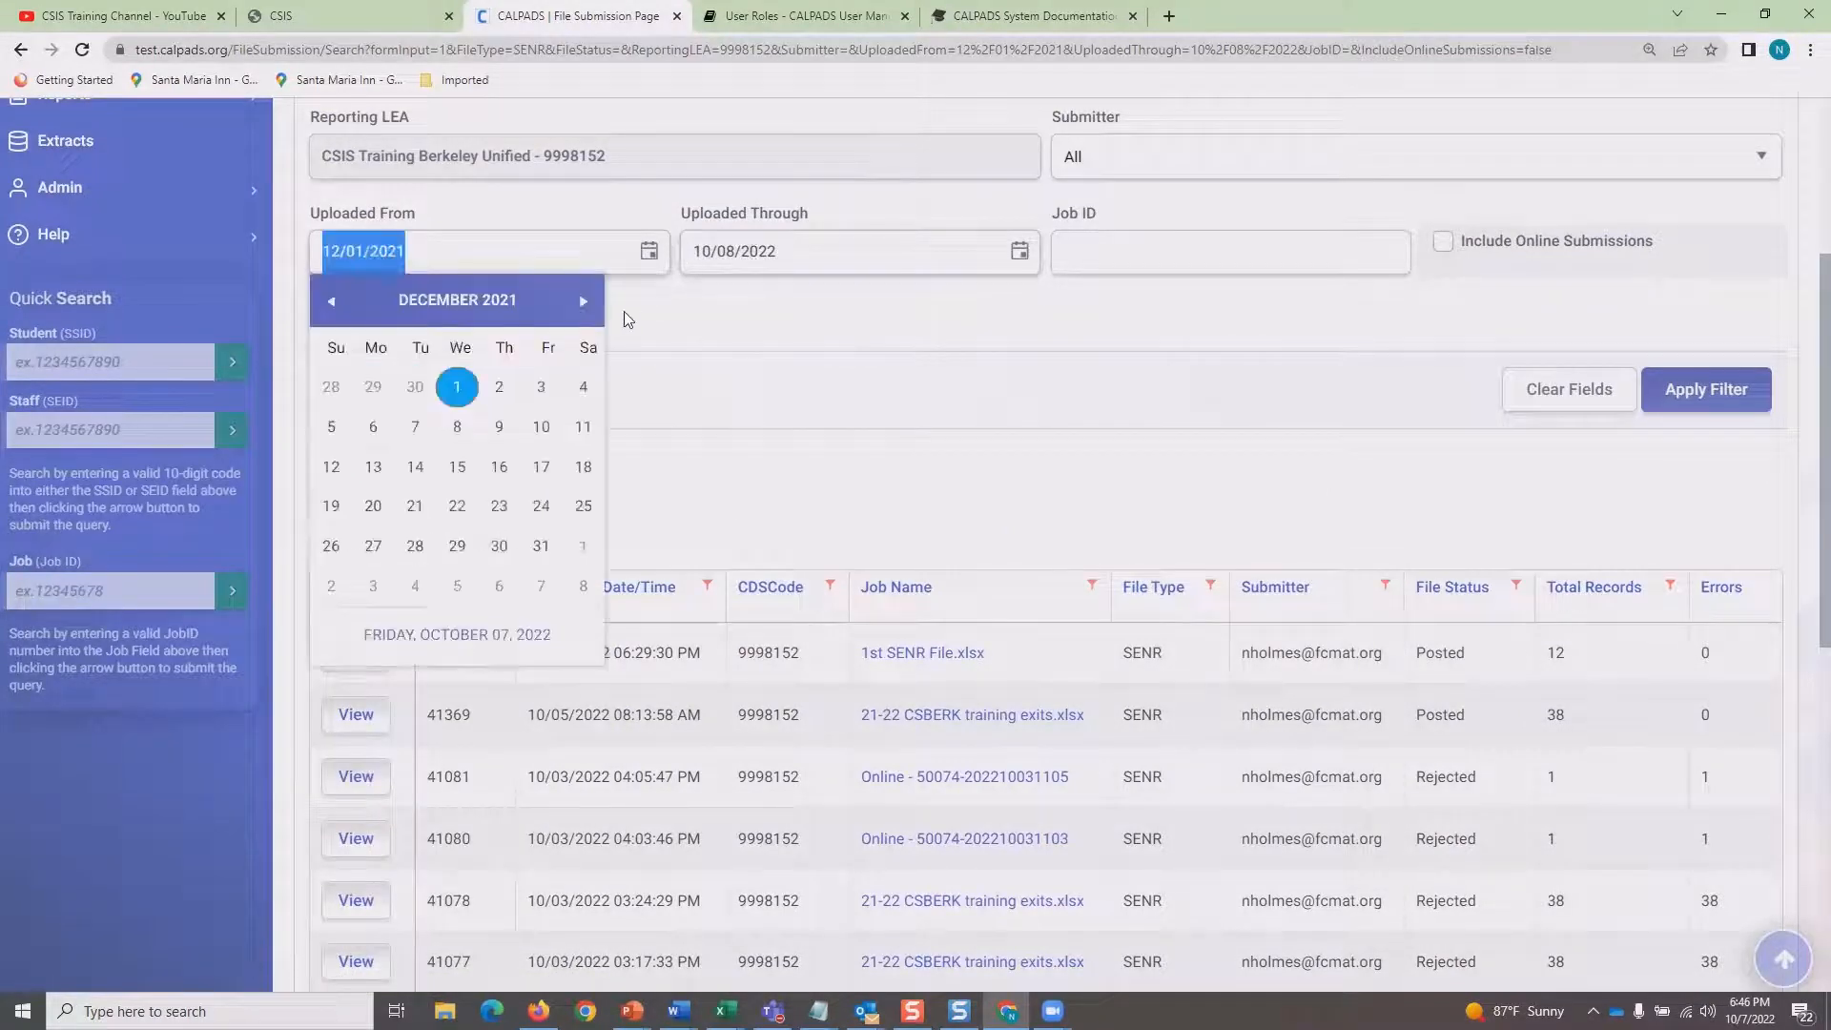
click(583, 301)
click(582, 301)
click(582, 301)
click(583, 302)
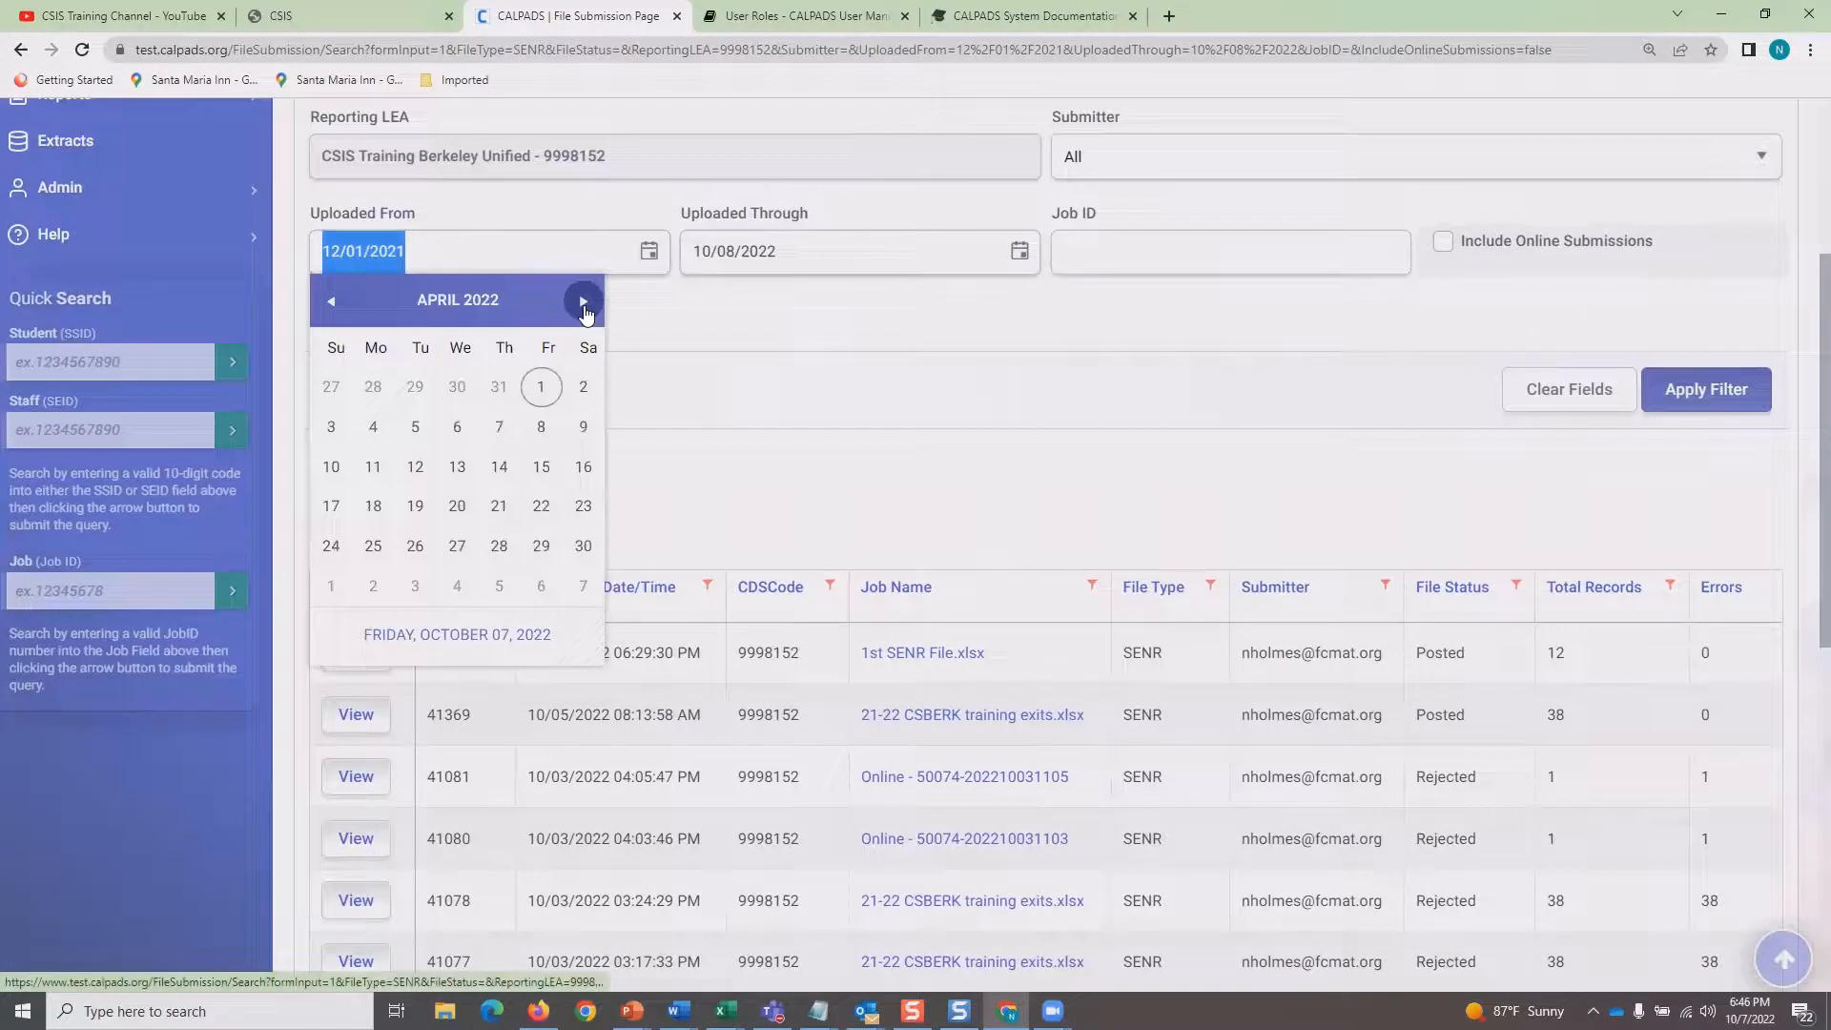
click(582, 301)
click(583, 302)
click(582, 301)
click(582, 301)
click(582, 301)
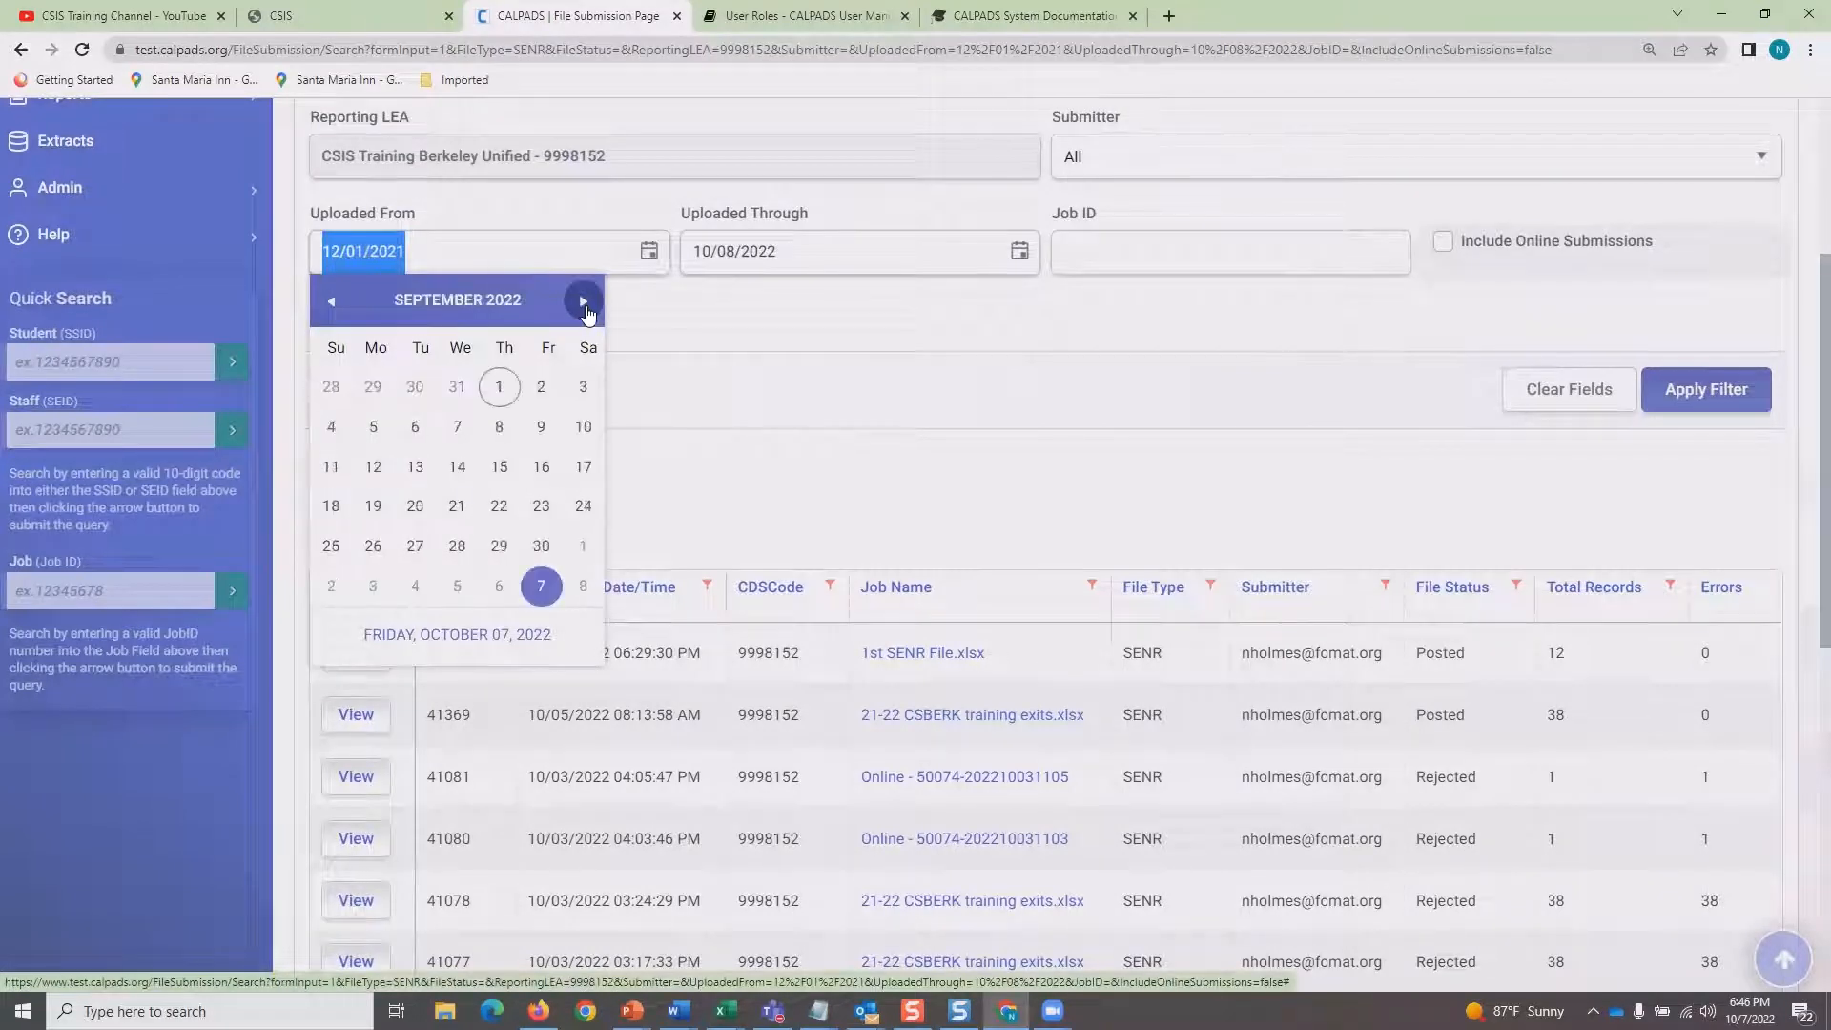
click(582, 301)
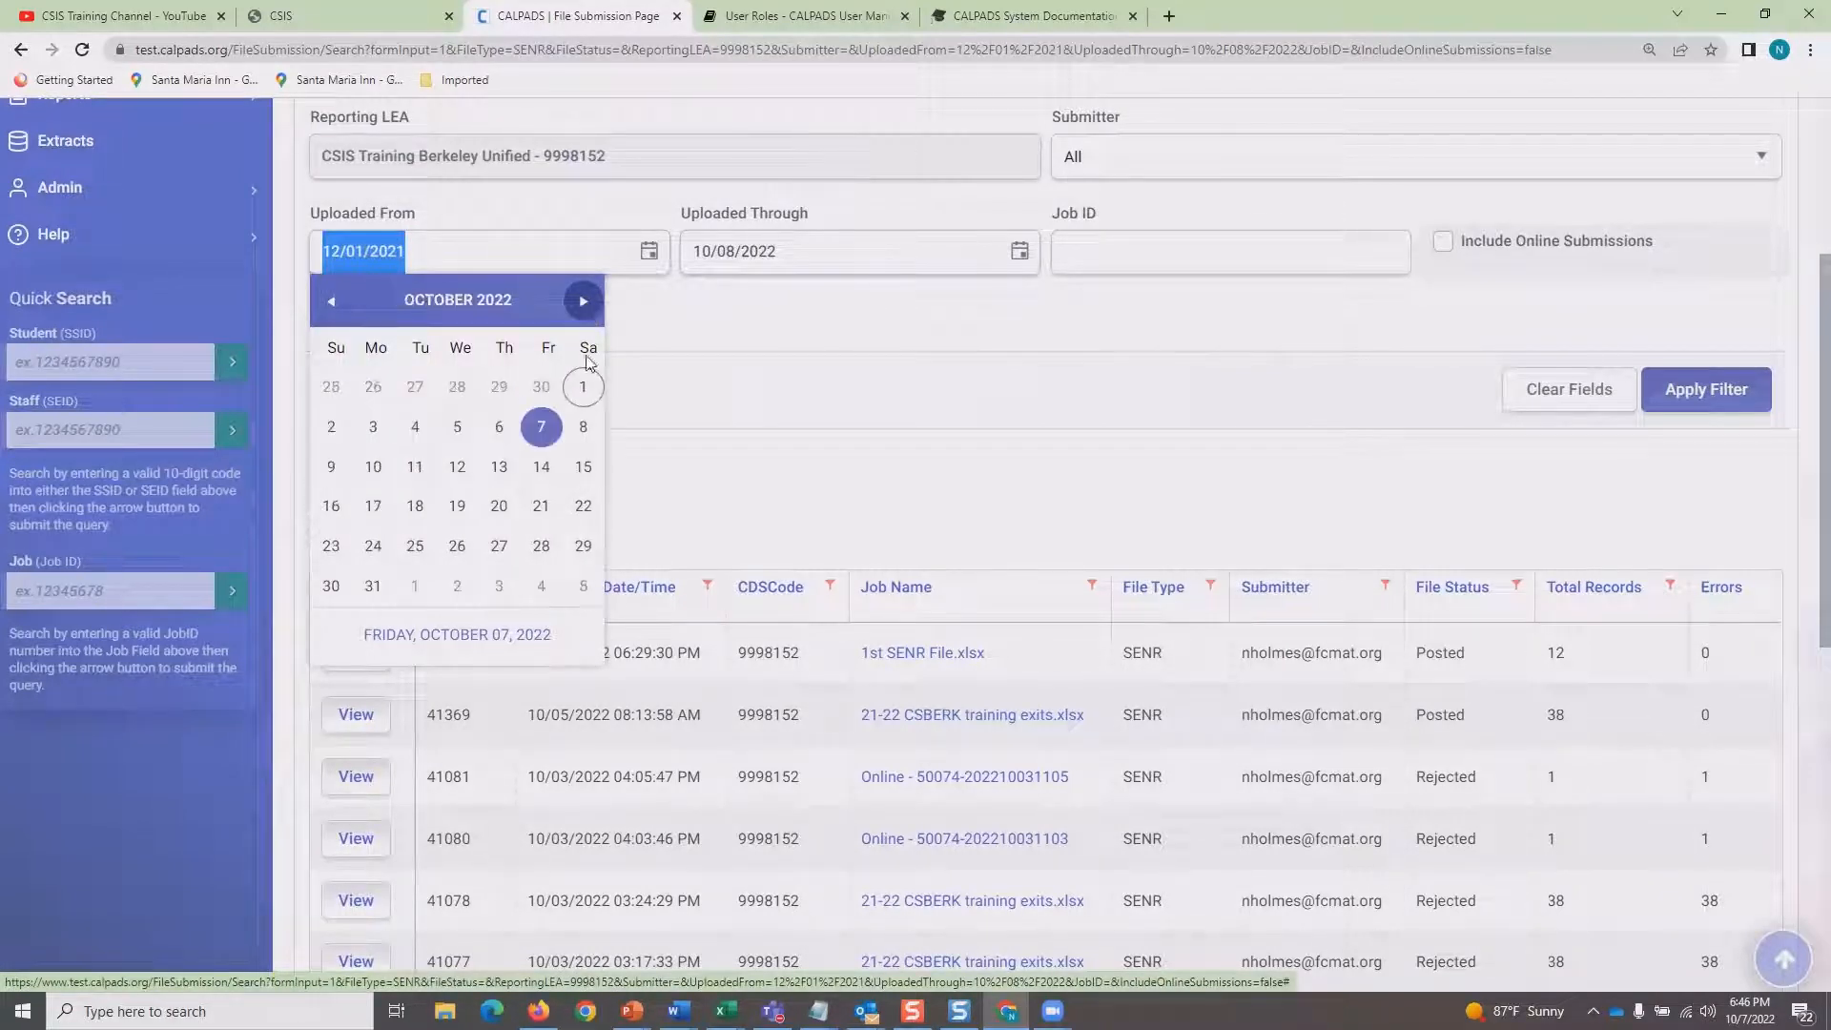
click(501, 425)
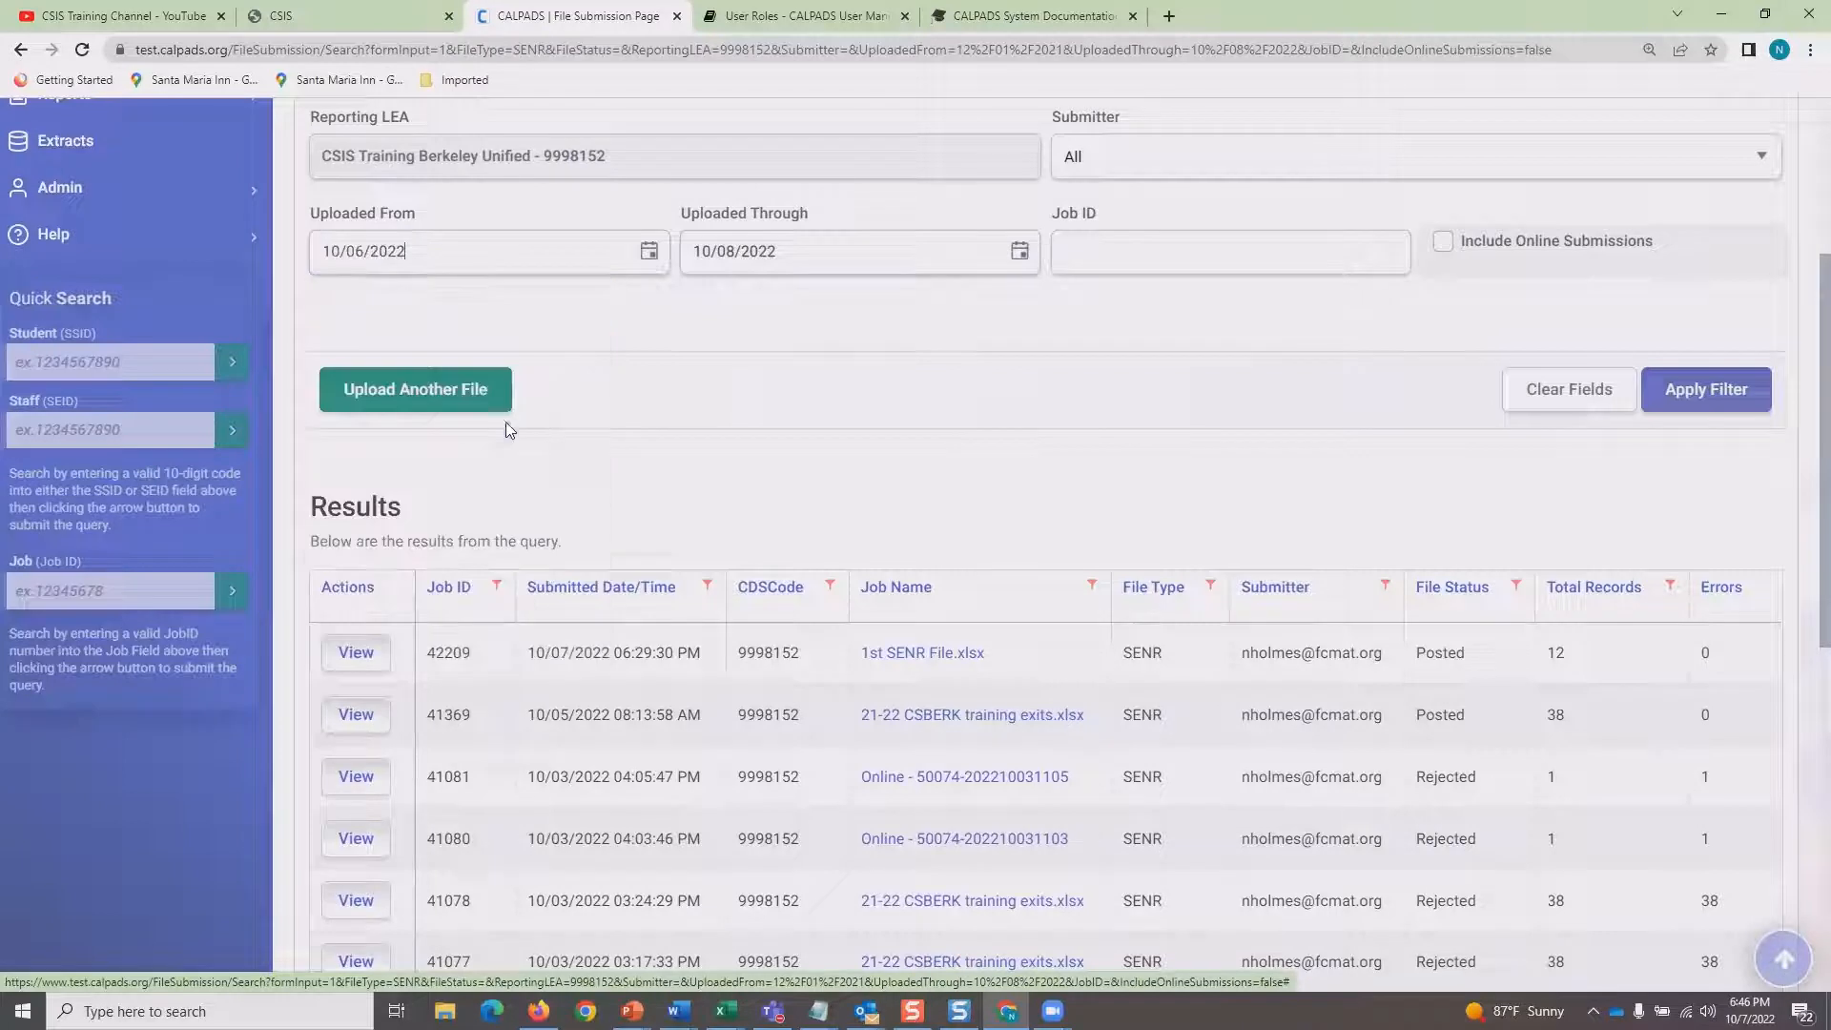
click(1690, 395)
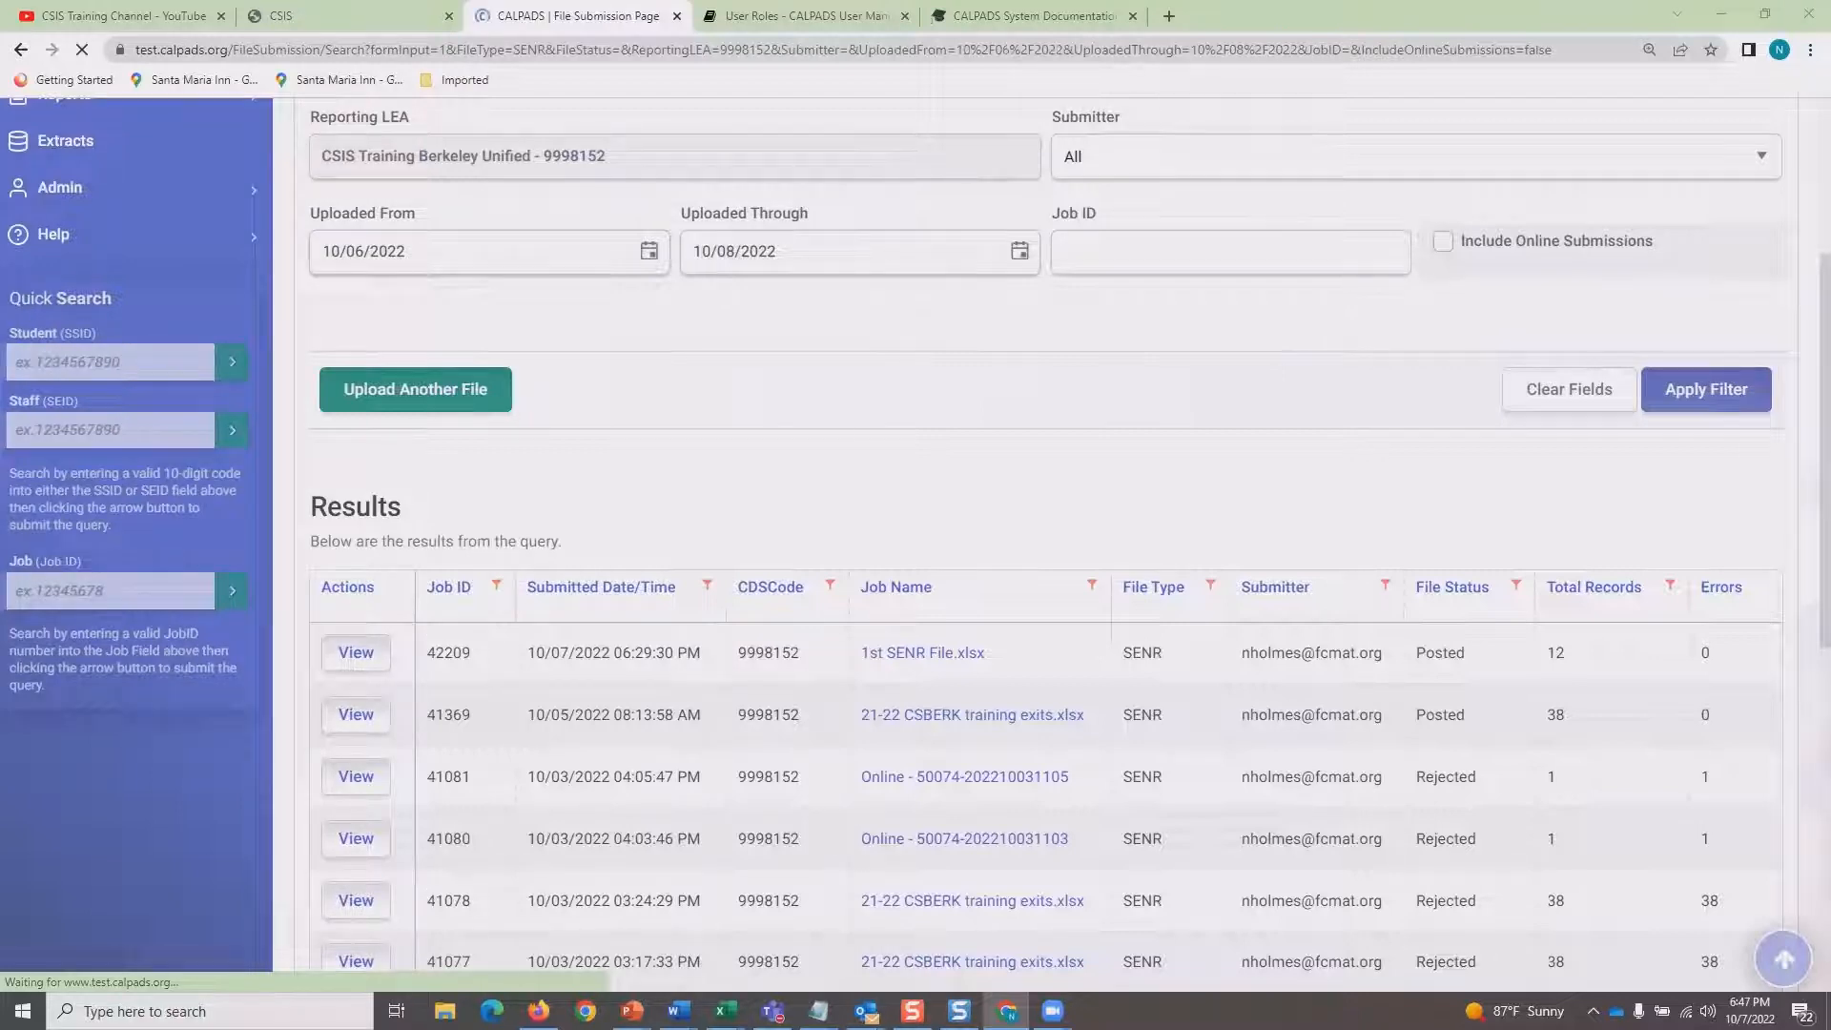
Open the submission details of 1st SENR File.xlsx and review its job information, errors summary and file errors.
scroll(687, 615, down, 2)
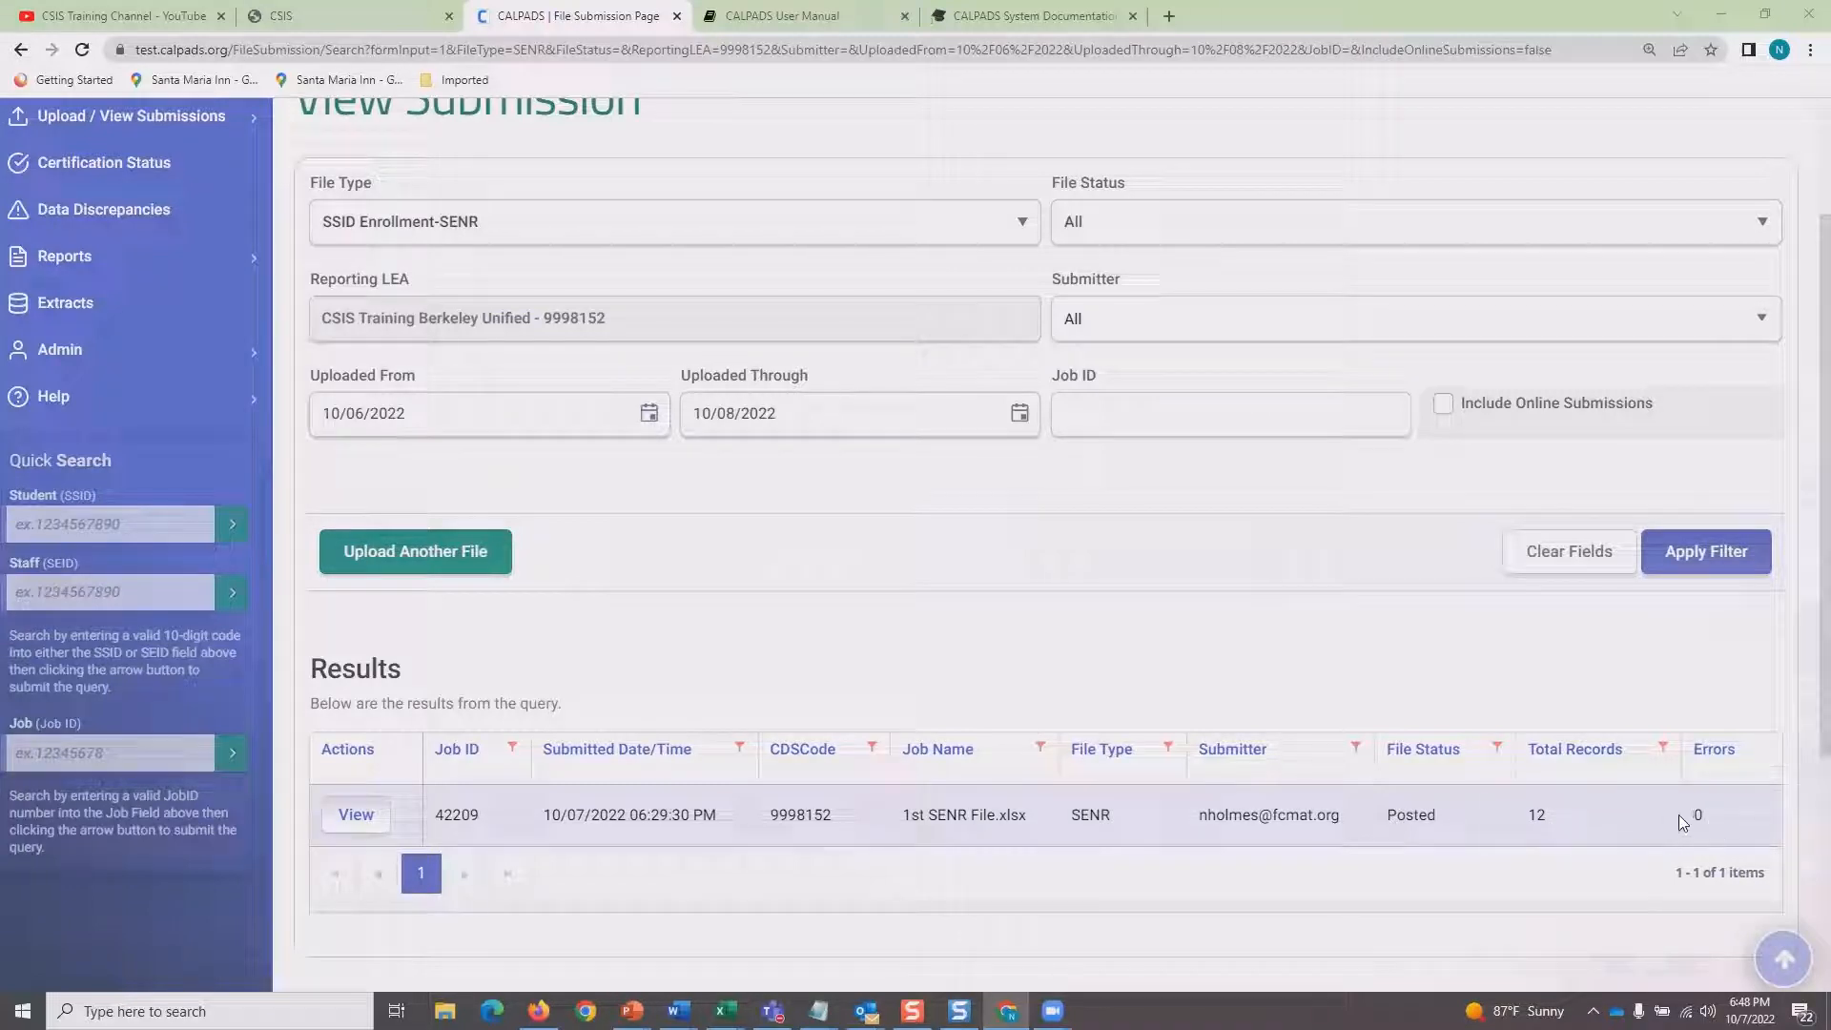
click(384, 826)
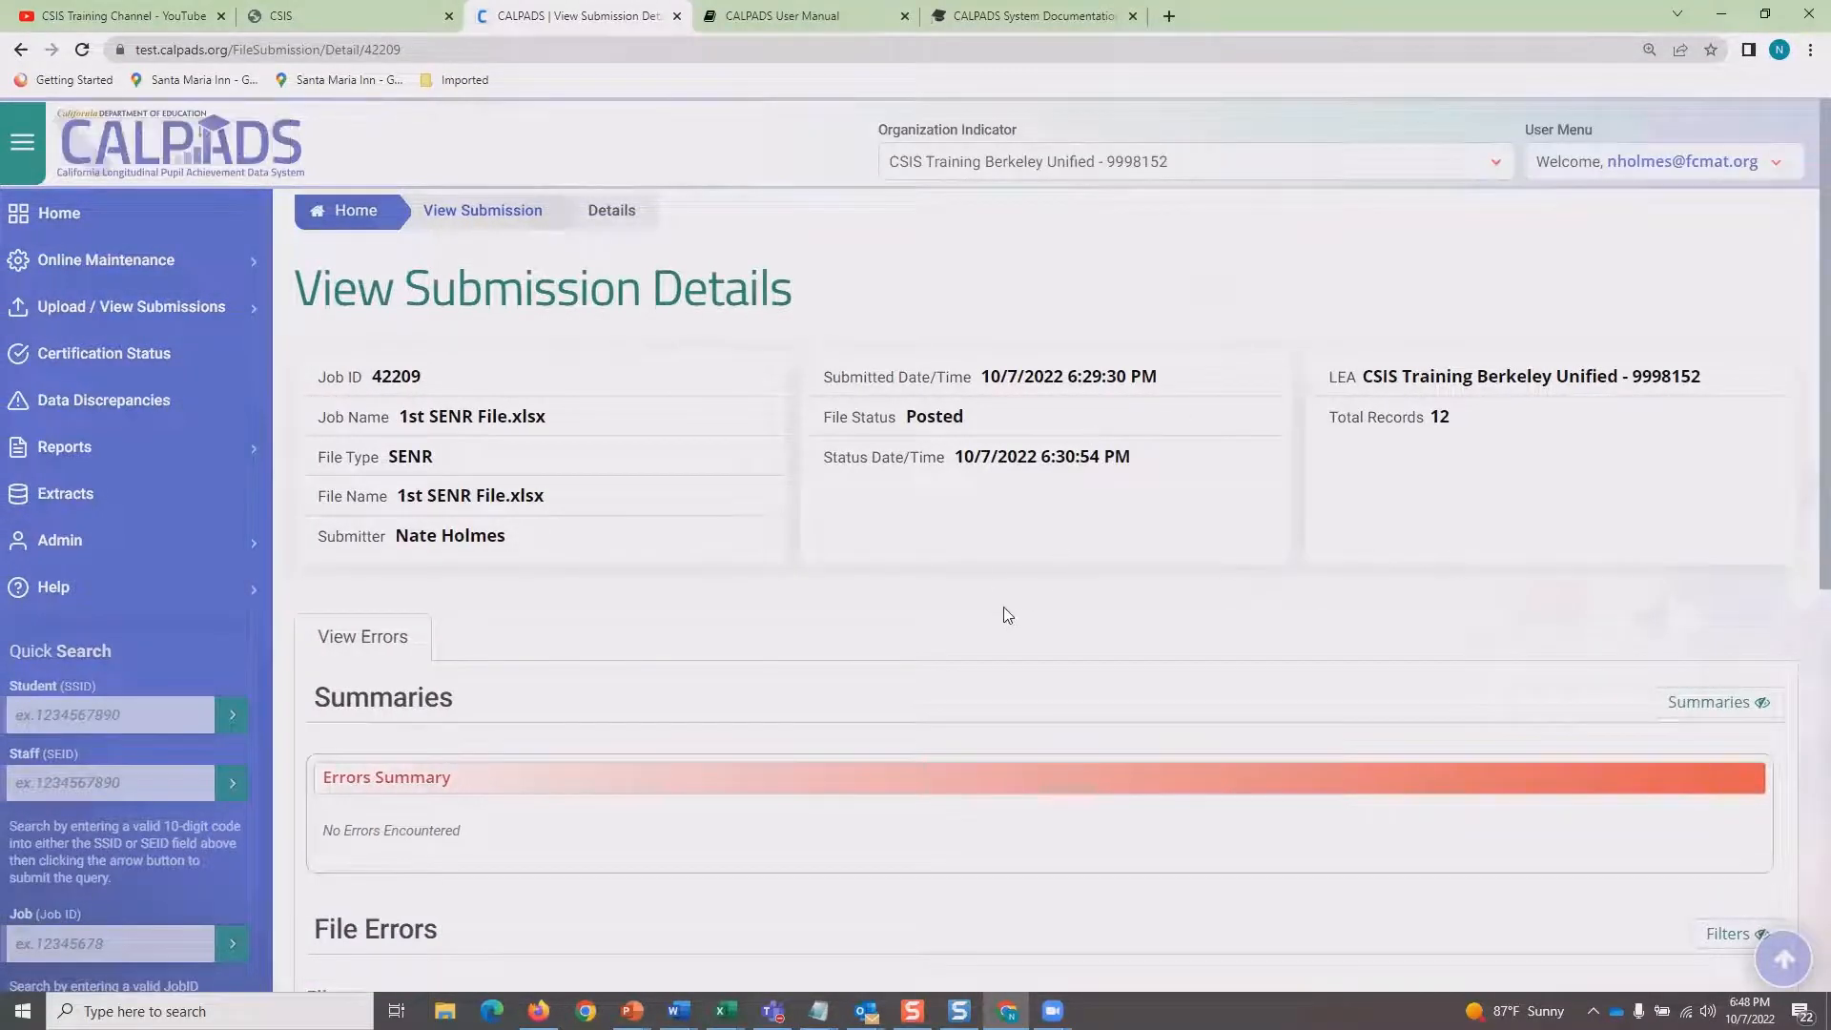
scroll(1003, 612, down, 6)
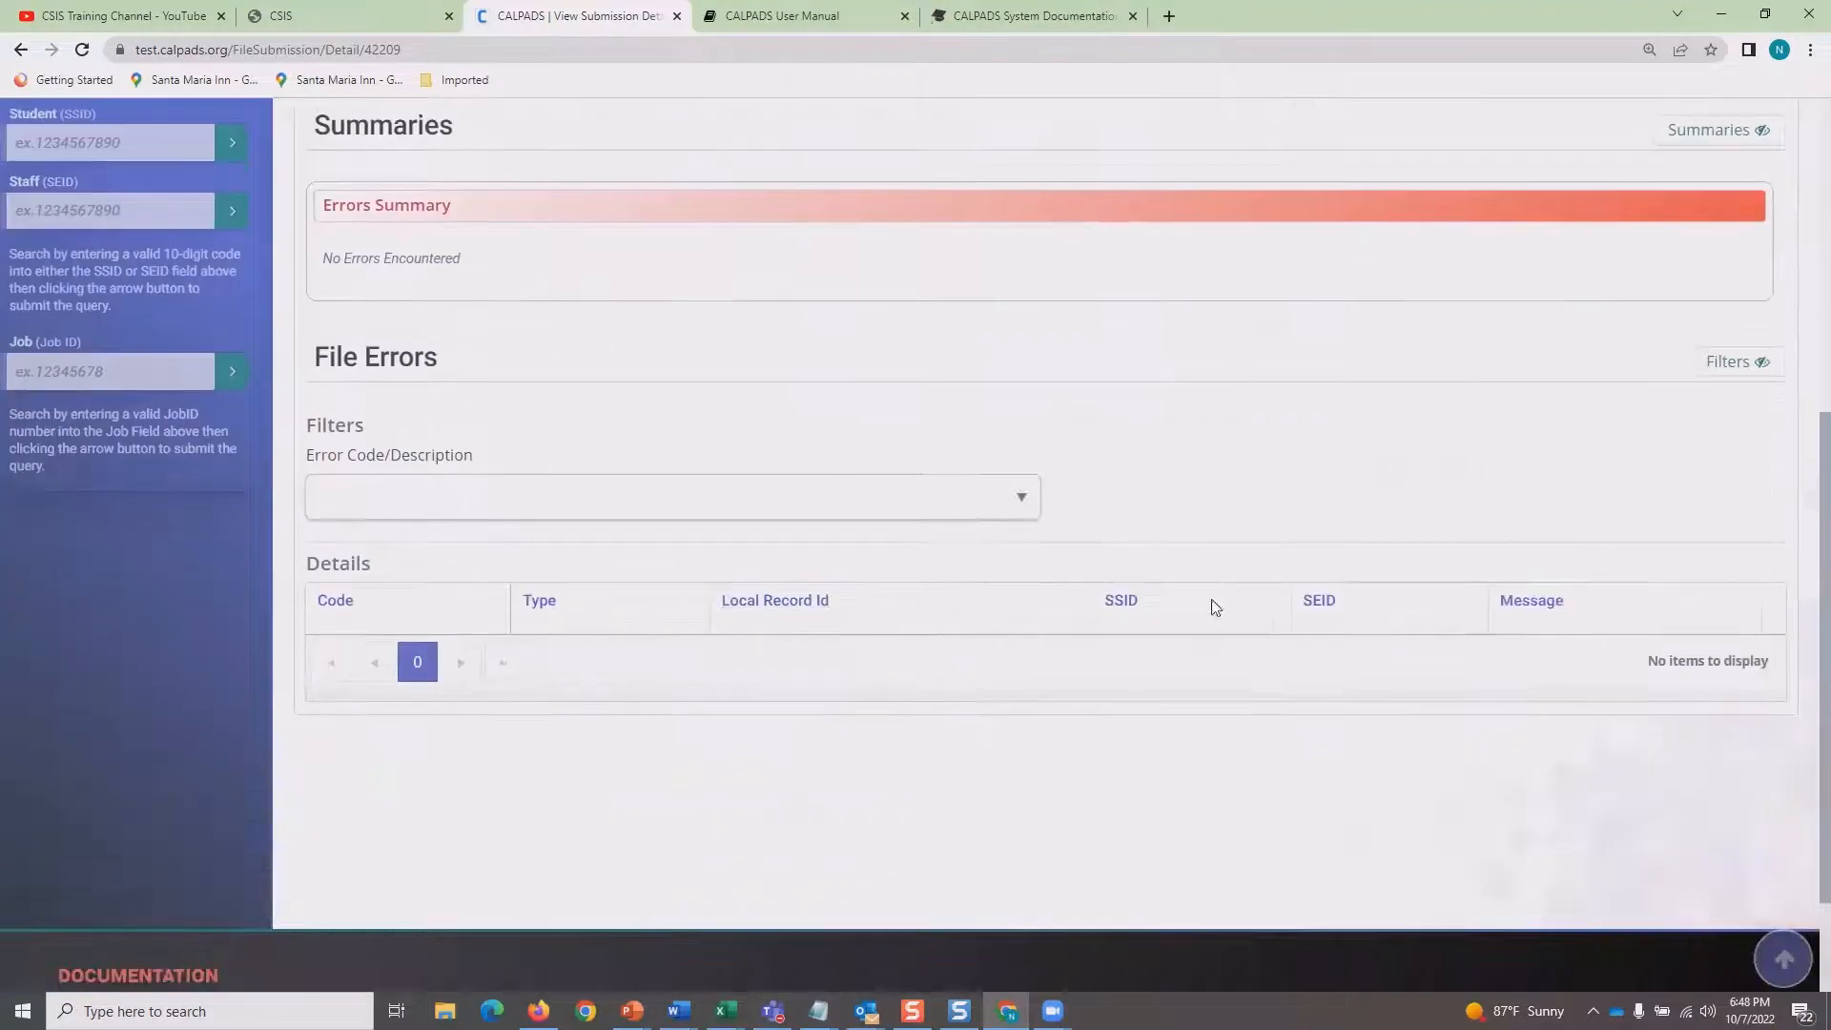
scroll(1020, 656, up, 3)
scroll(939, 620, up, 2)
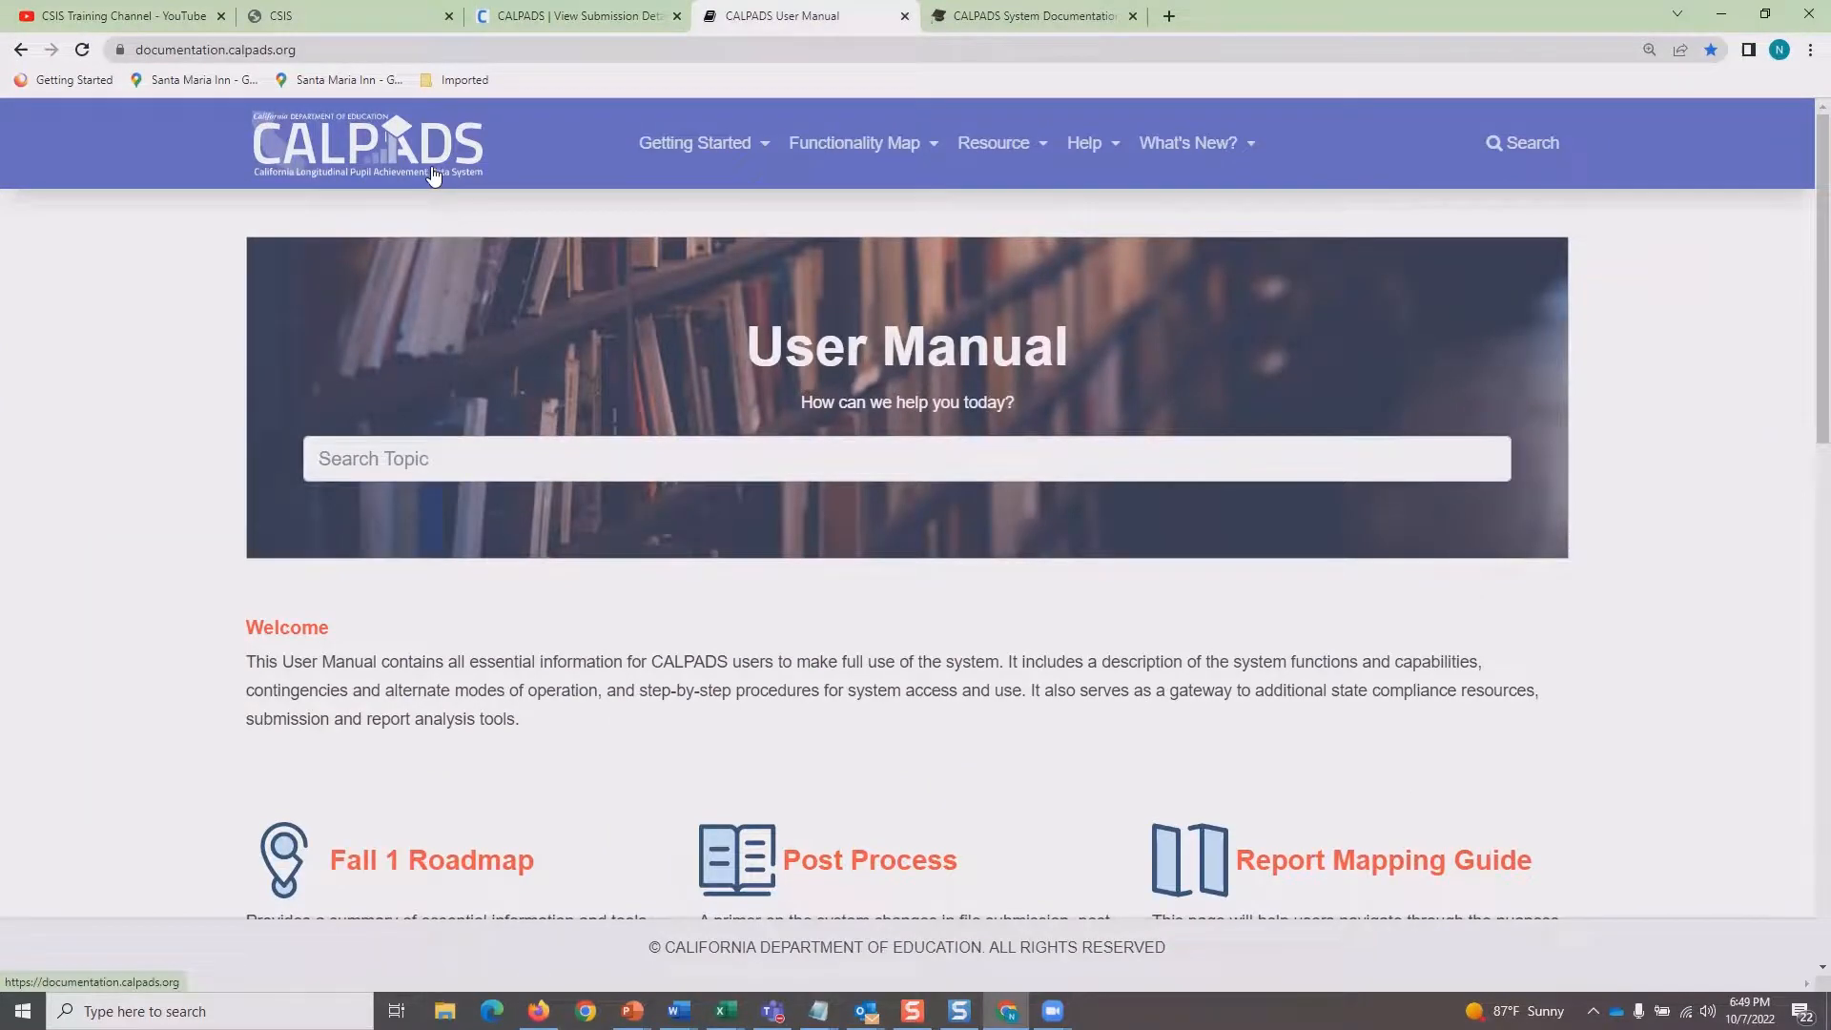
Browse the User Manual's Functionality Map to locate the Upload View Submission topics.
click(868, 145)
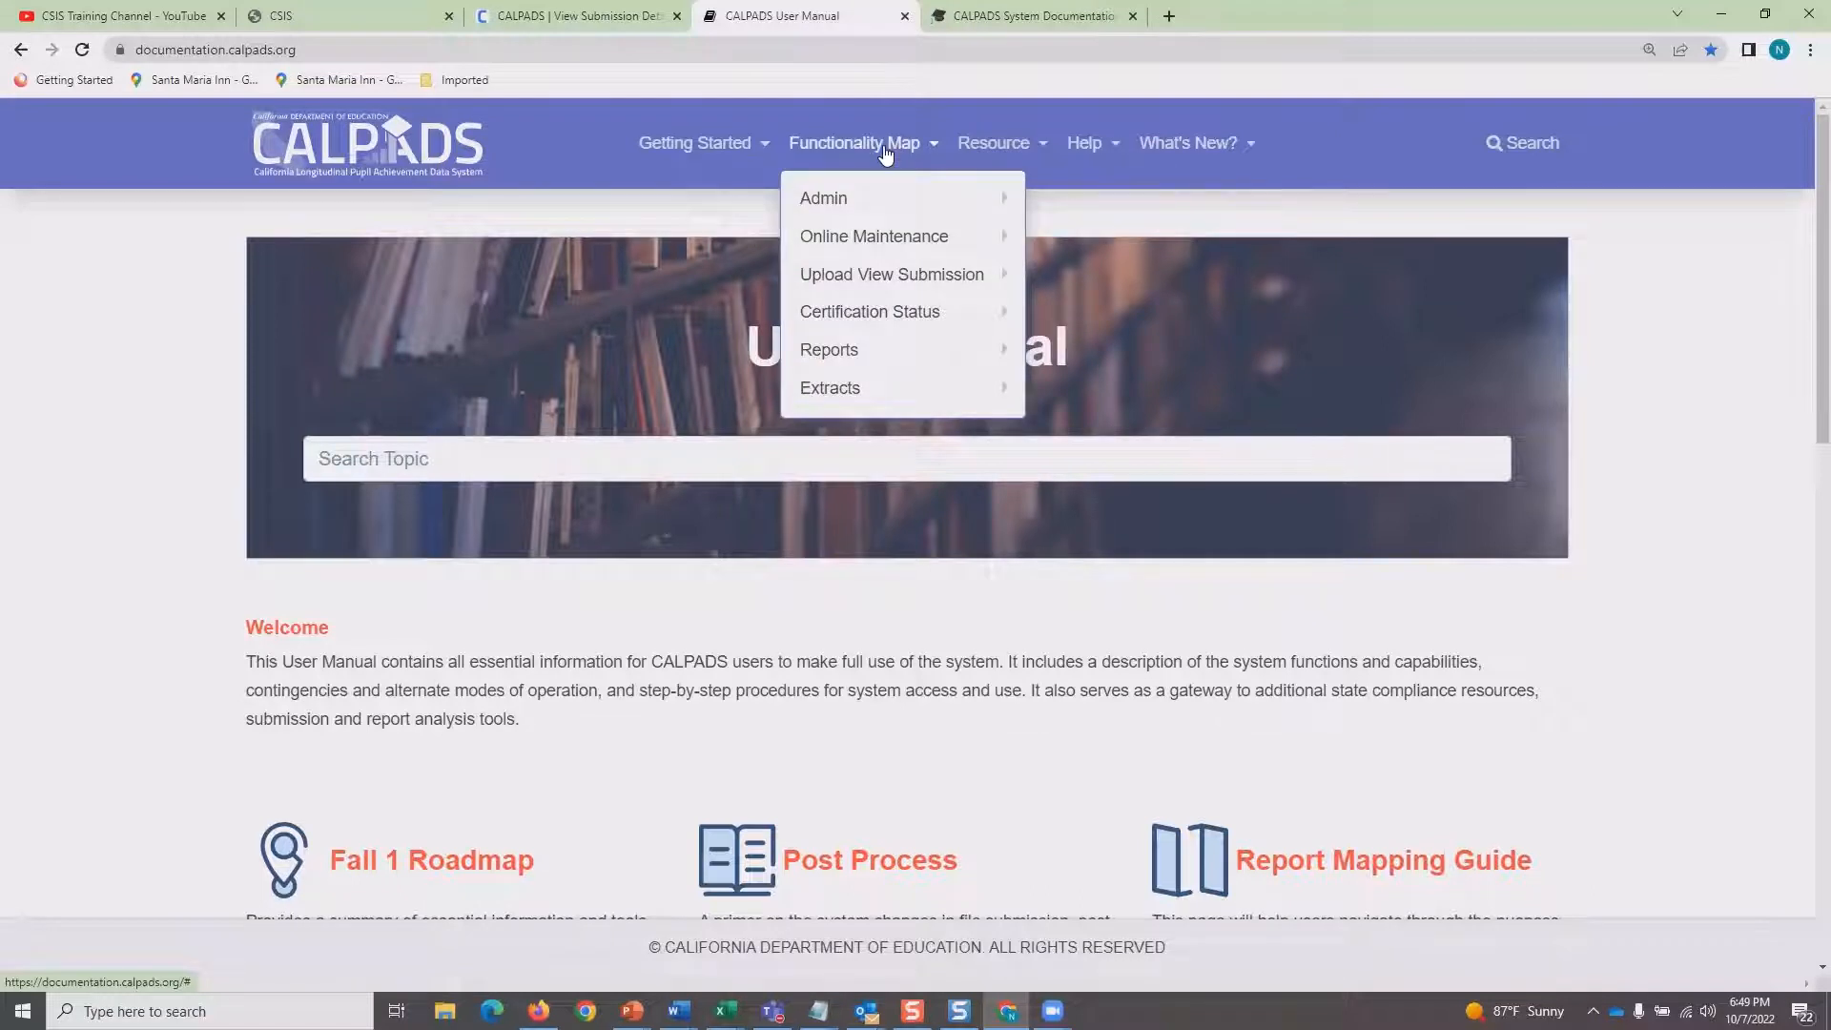
click(993, 248)
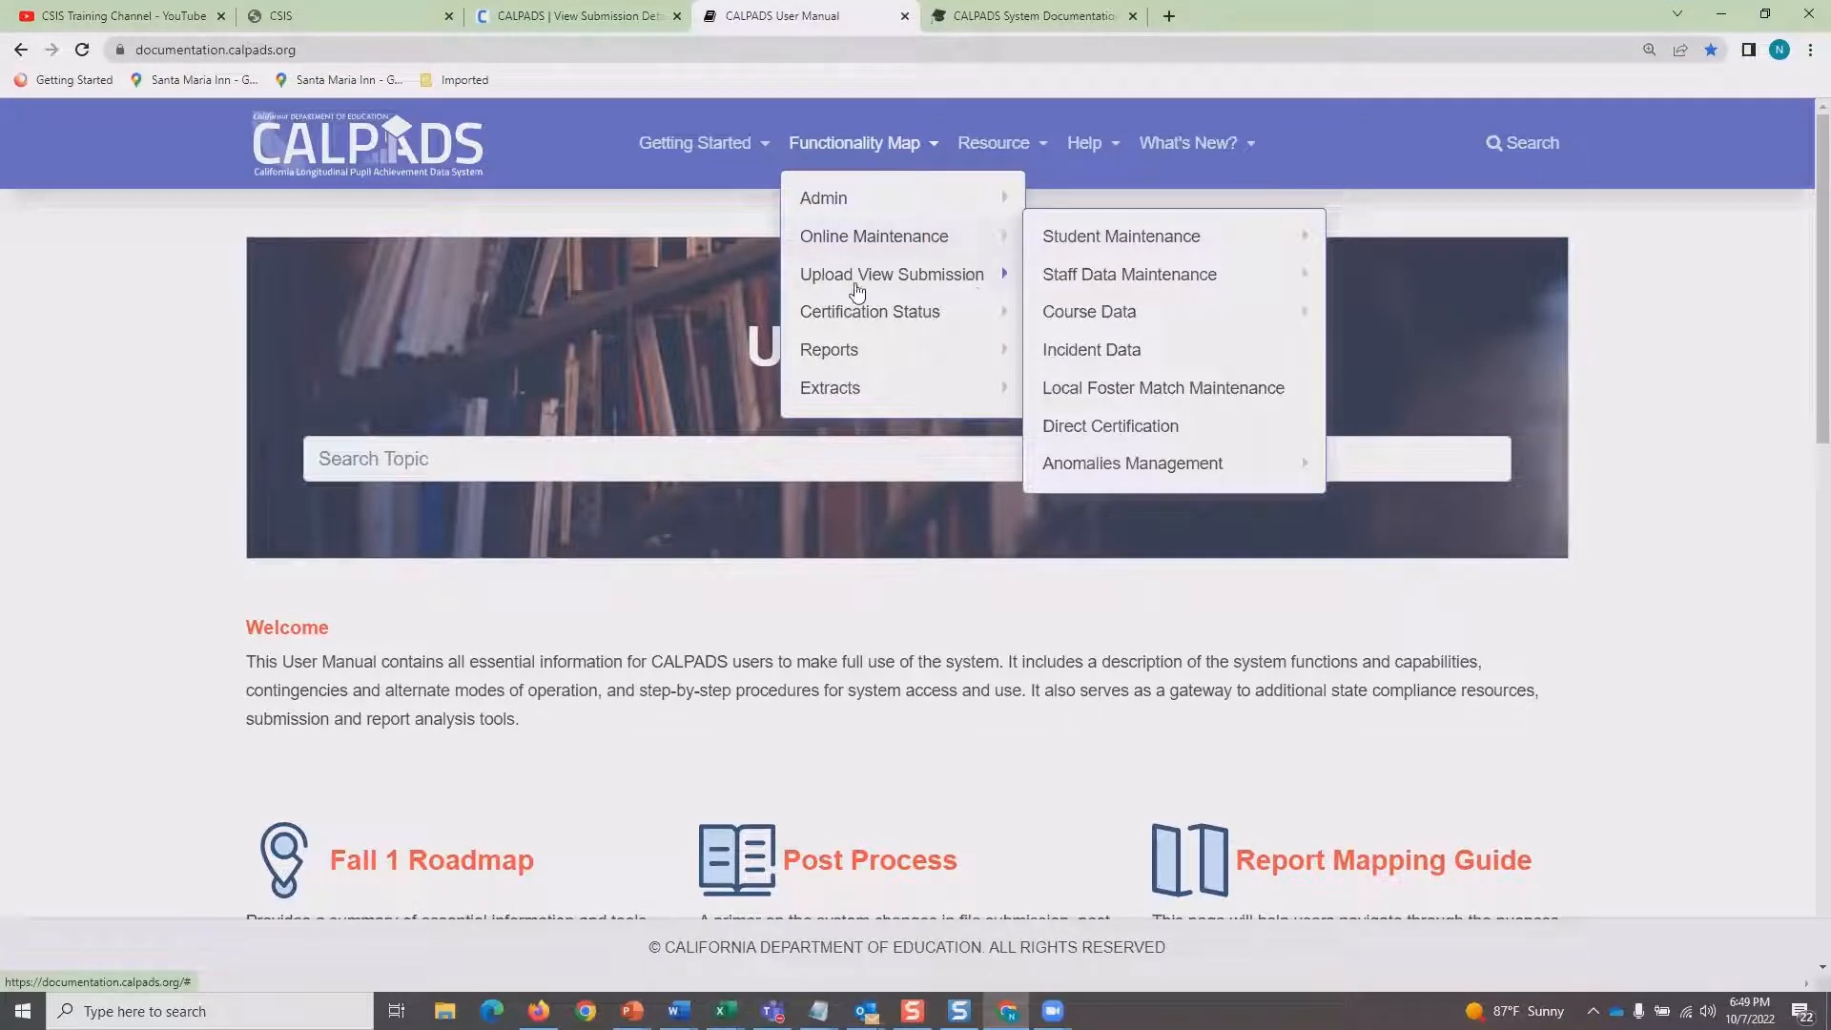
click(982, 286)
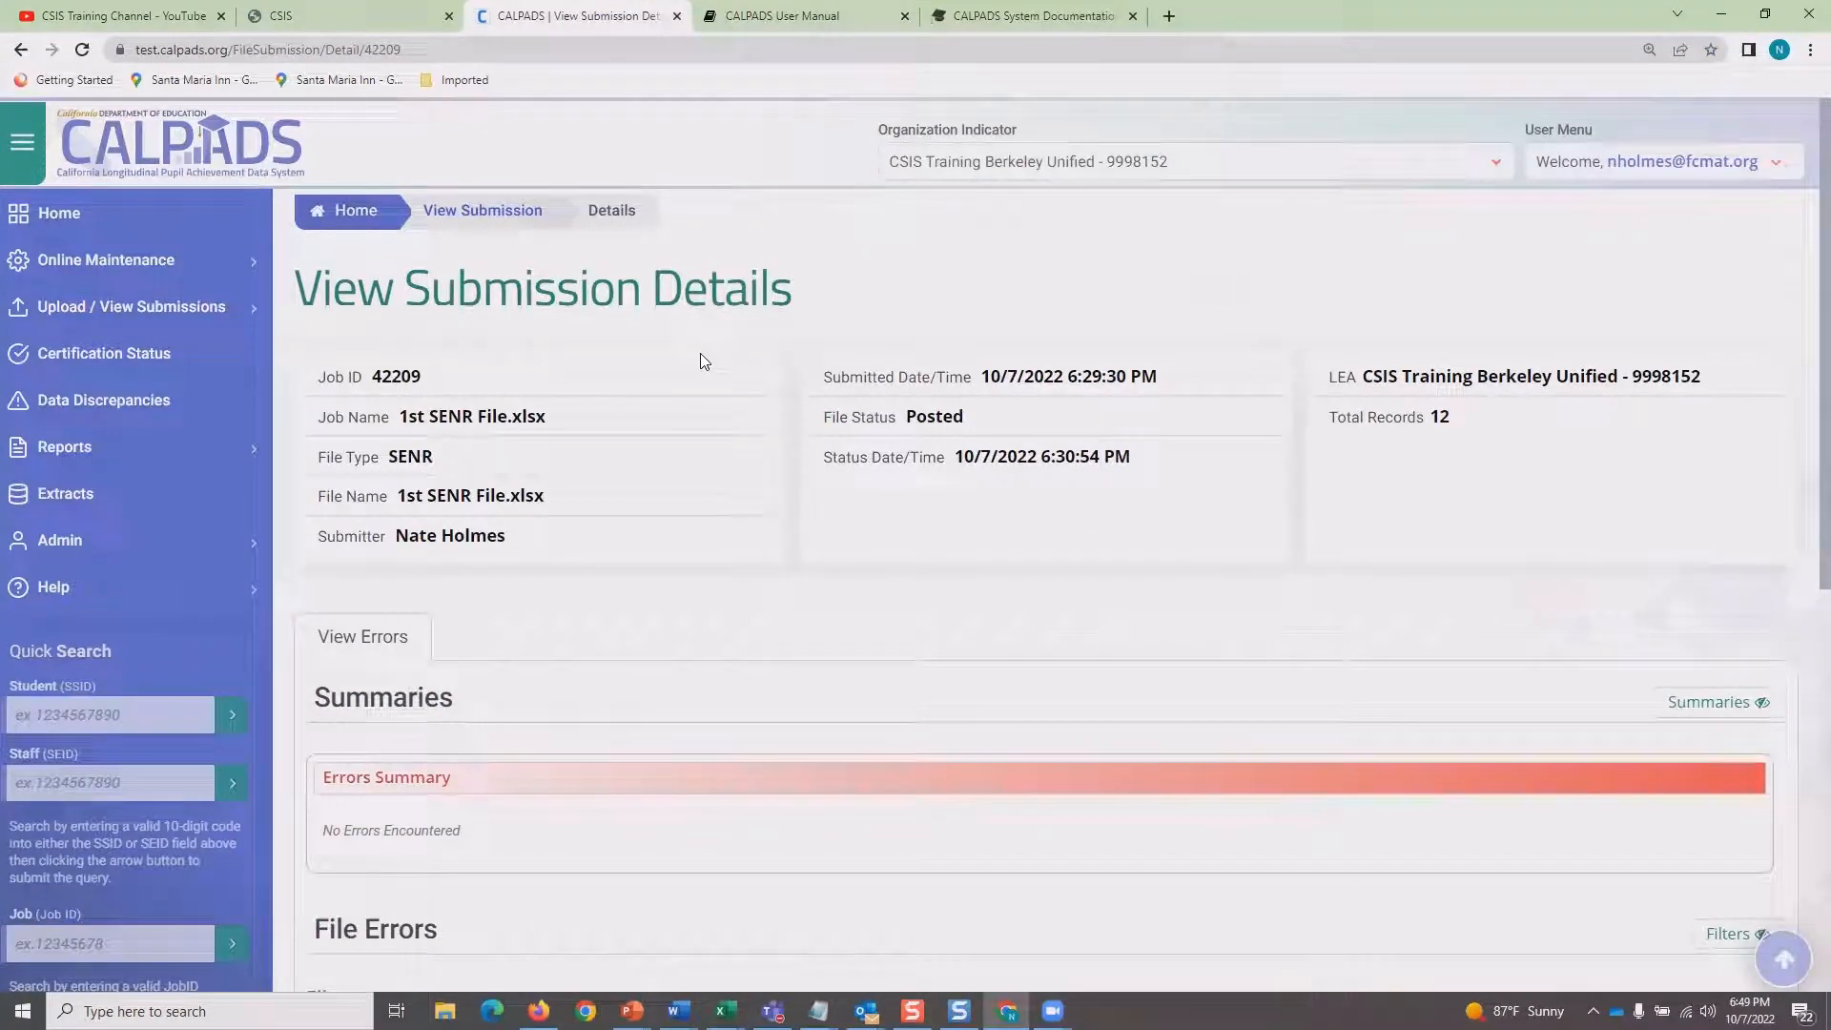
Return to the CALPADS submission details and open the File Upload page.
click(248, 309)
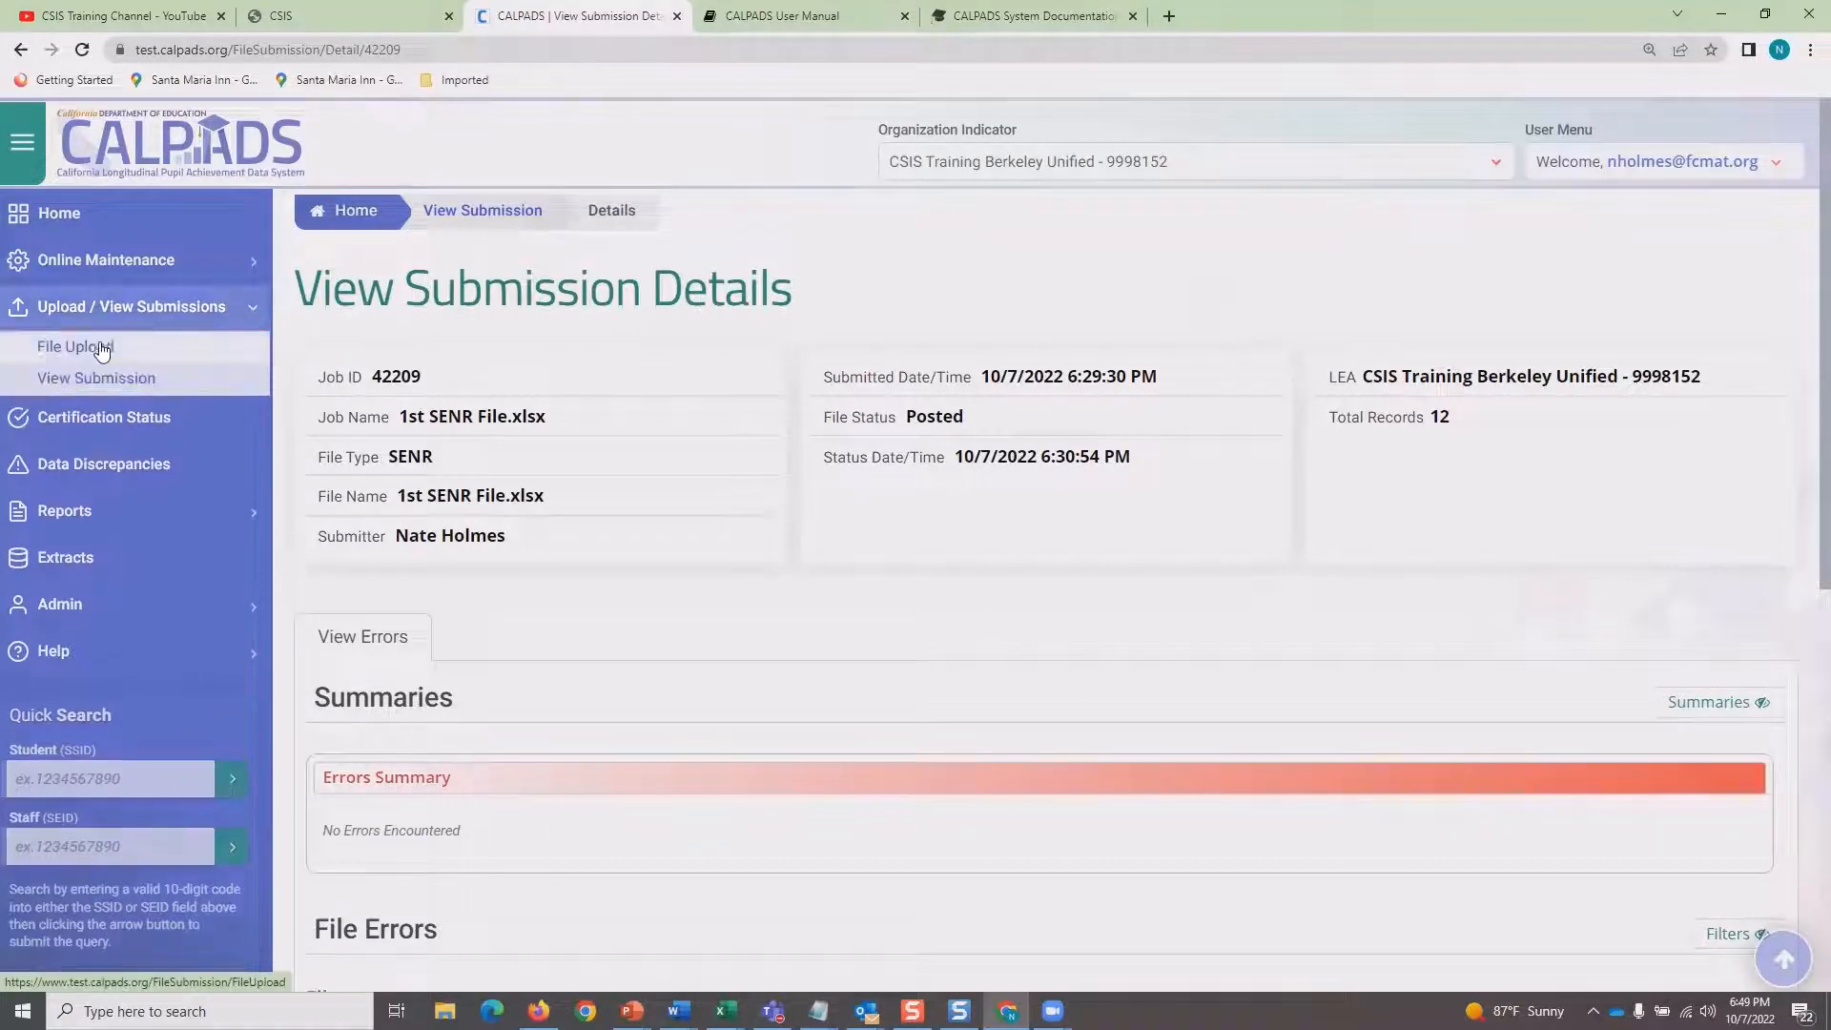
click(98, 349)
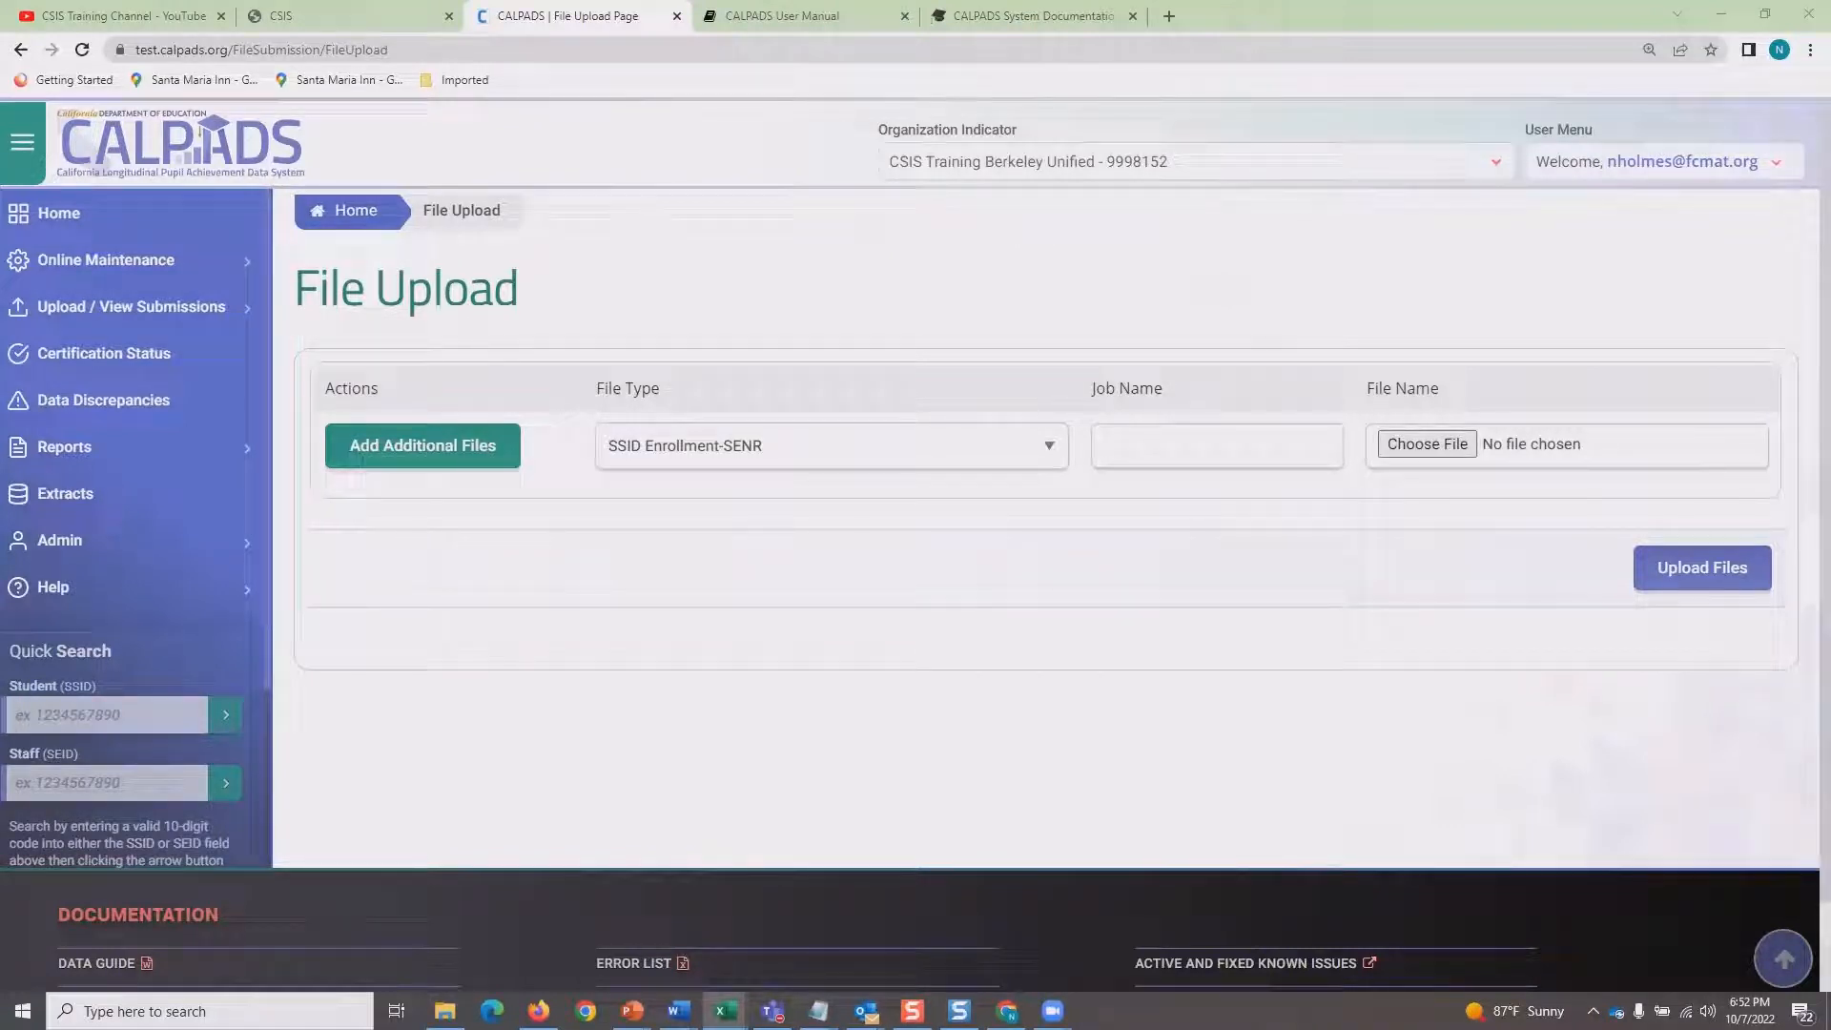
Copy the first student's SSID from the SENR CSISBERK 22-23 Middleschool workbook, review the enrollment columns, and move the workbook aside.
drag(1370, 162, 1321, 153)
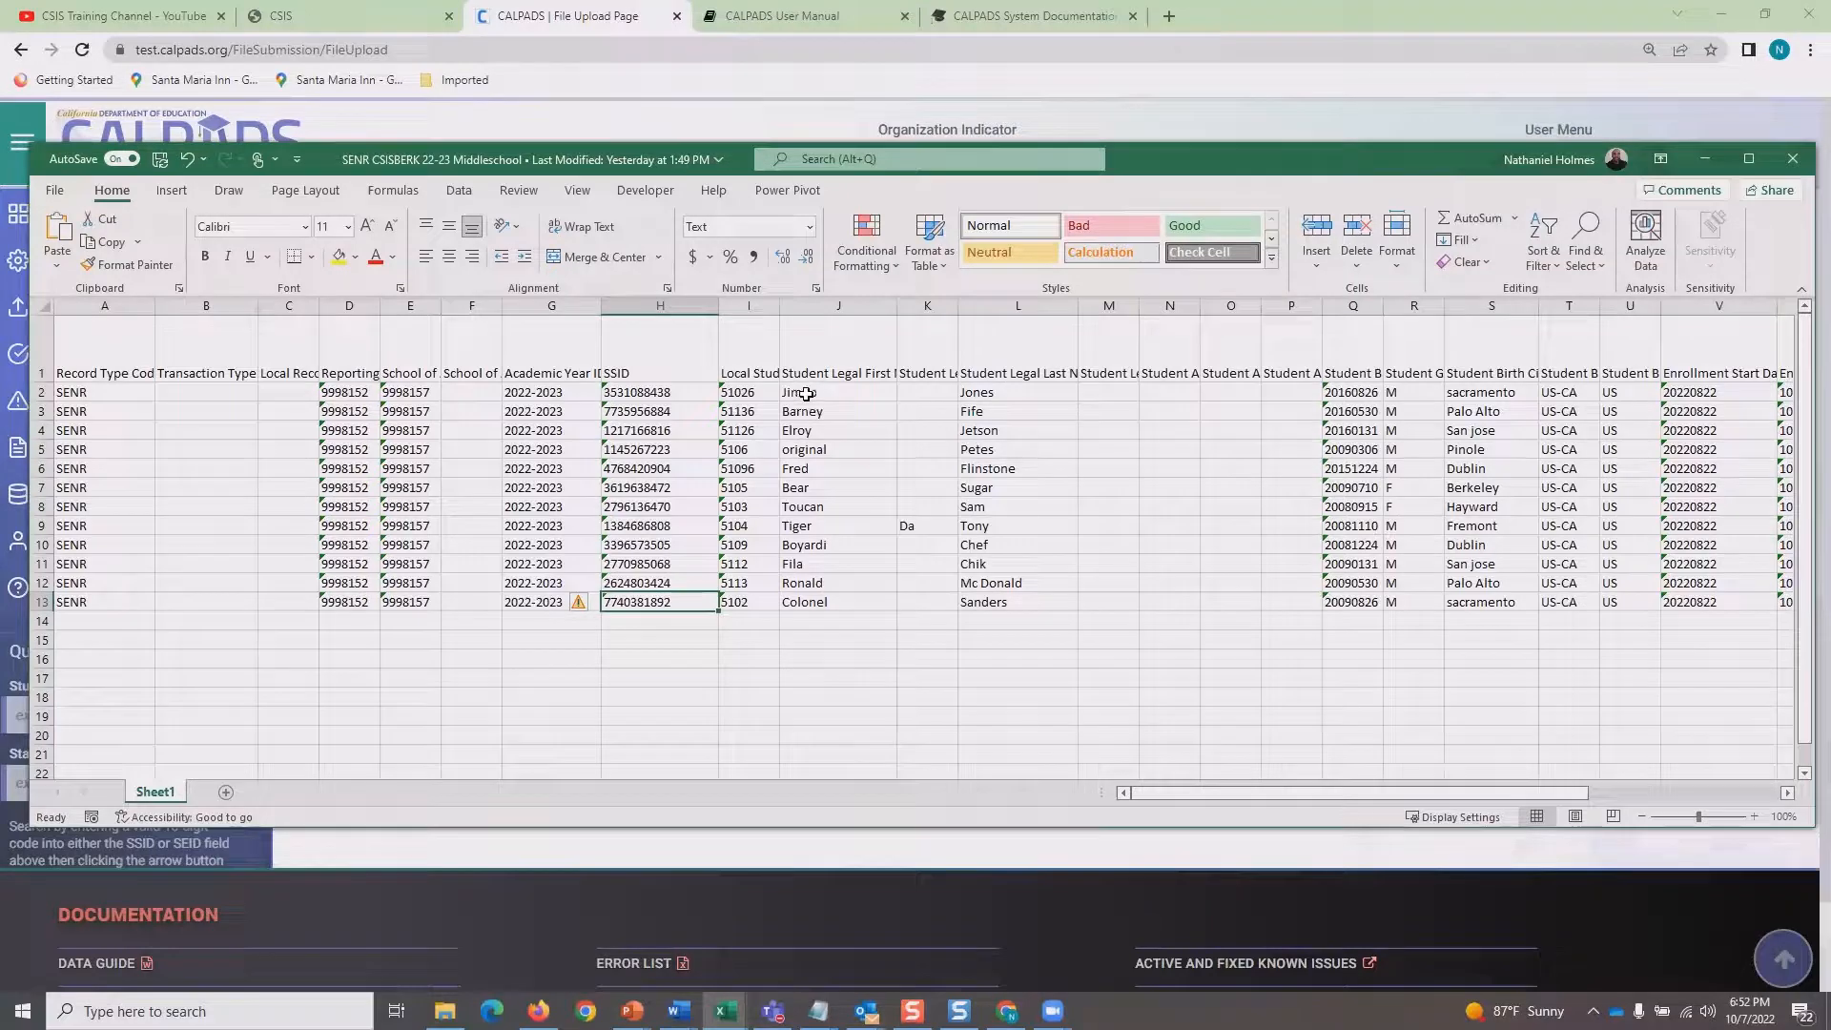
double_click(641, 392)
double_click(631, 392)
key(ctrl+c)
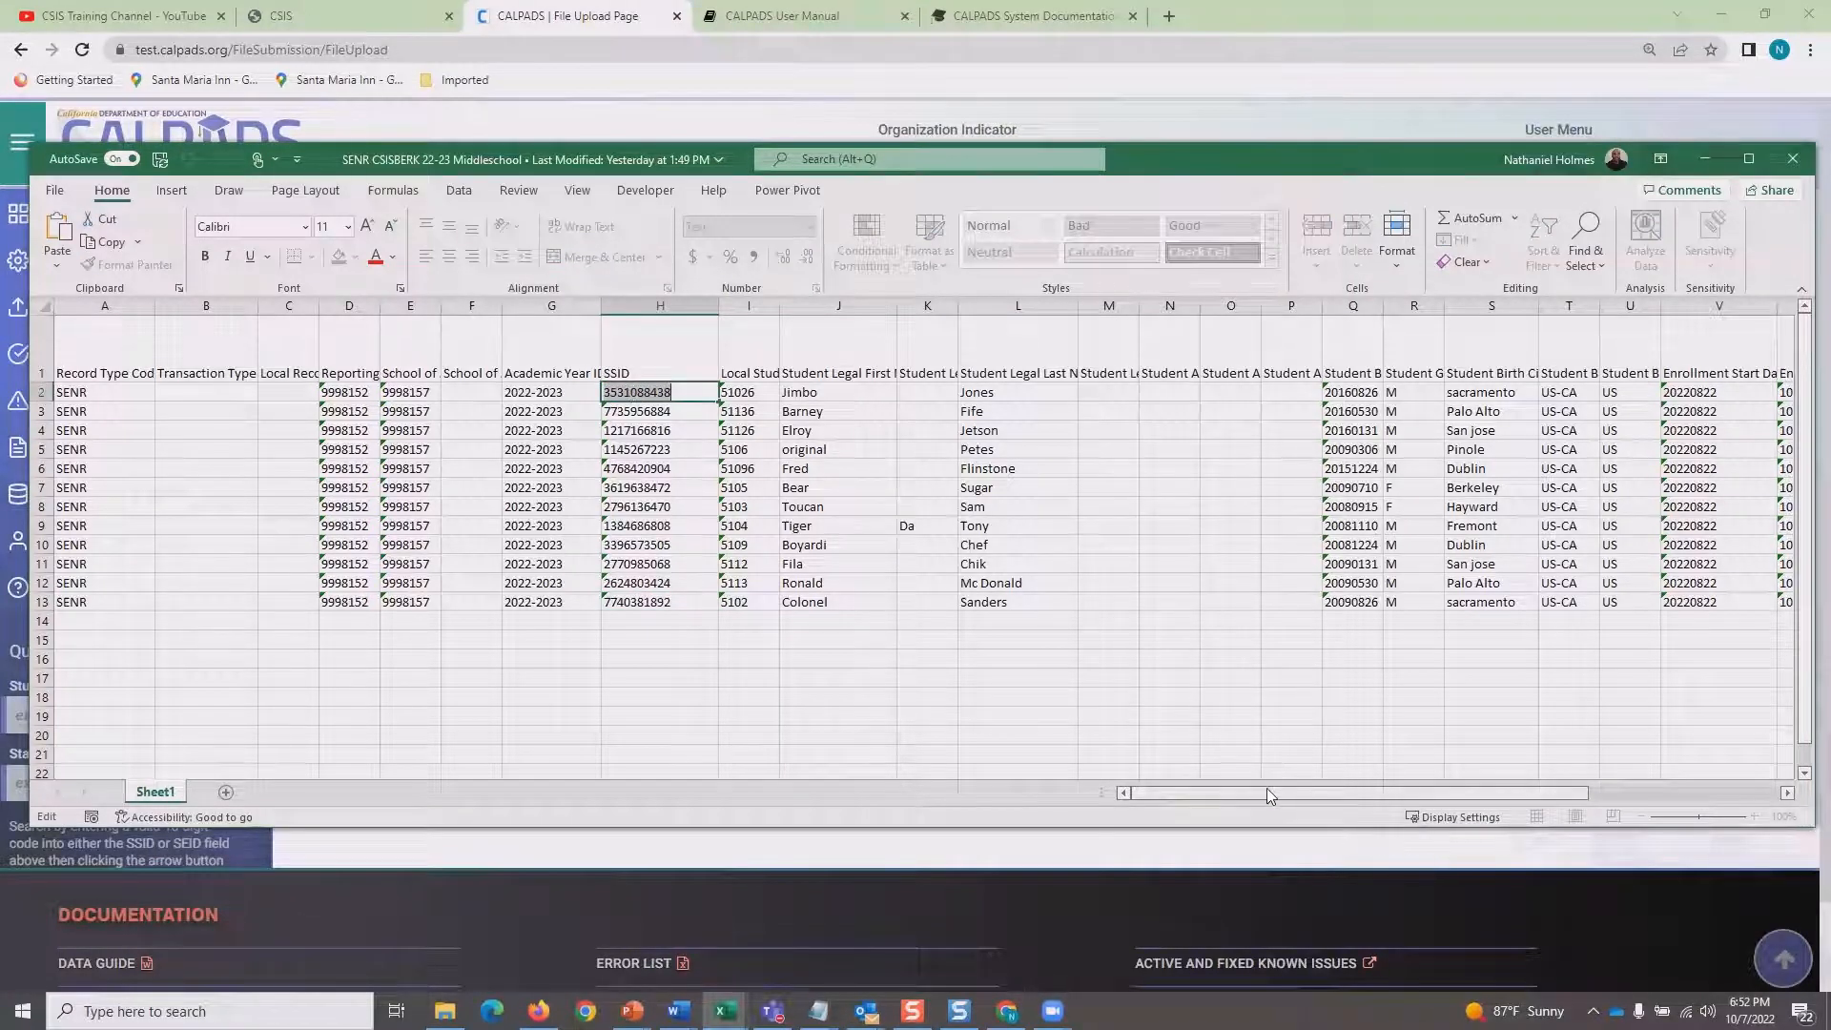
drag(1266, 787, 1401, 782)
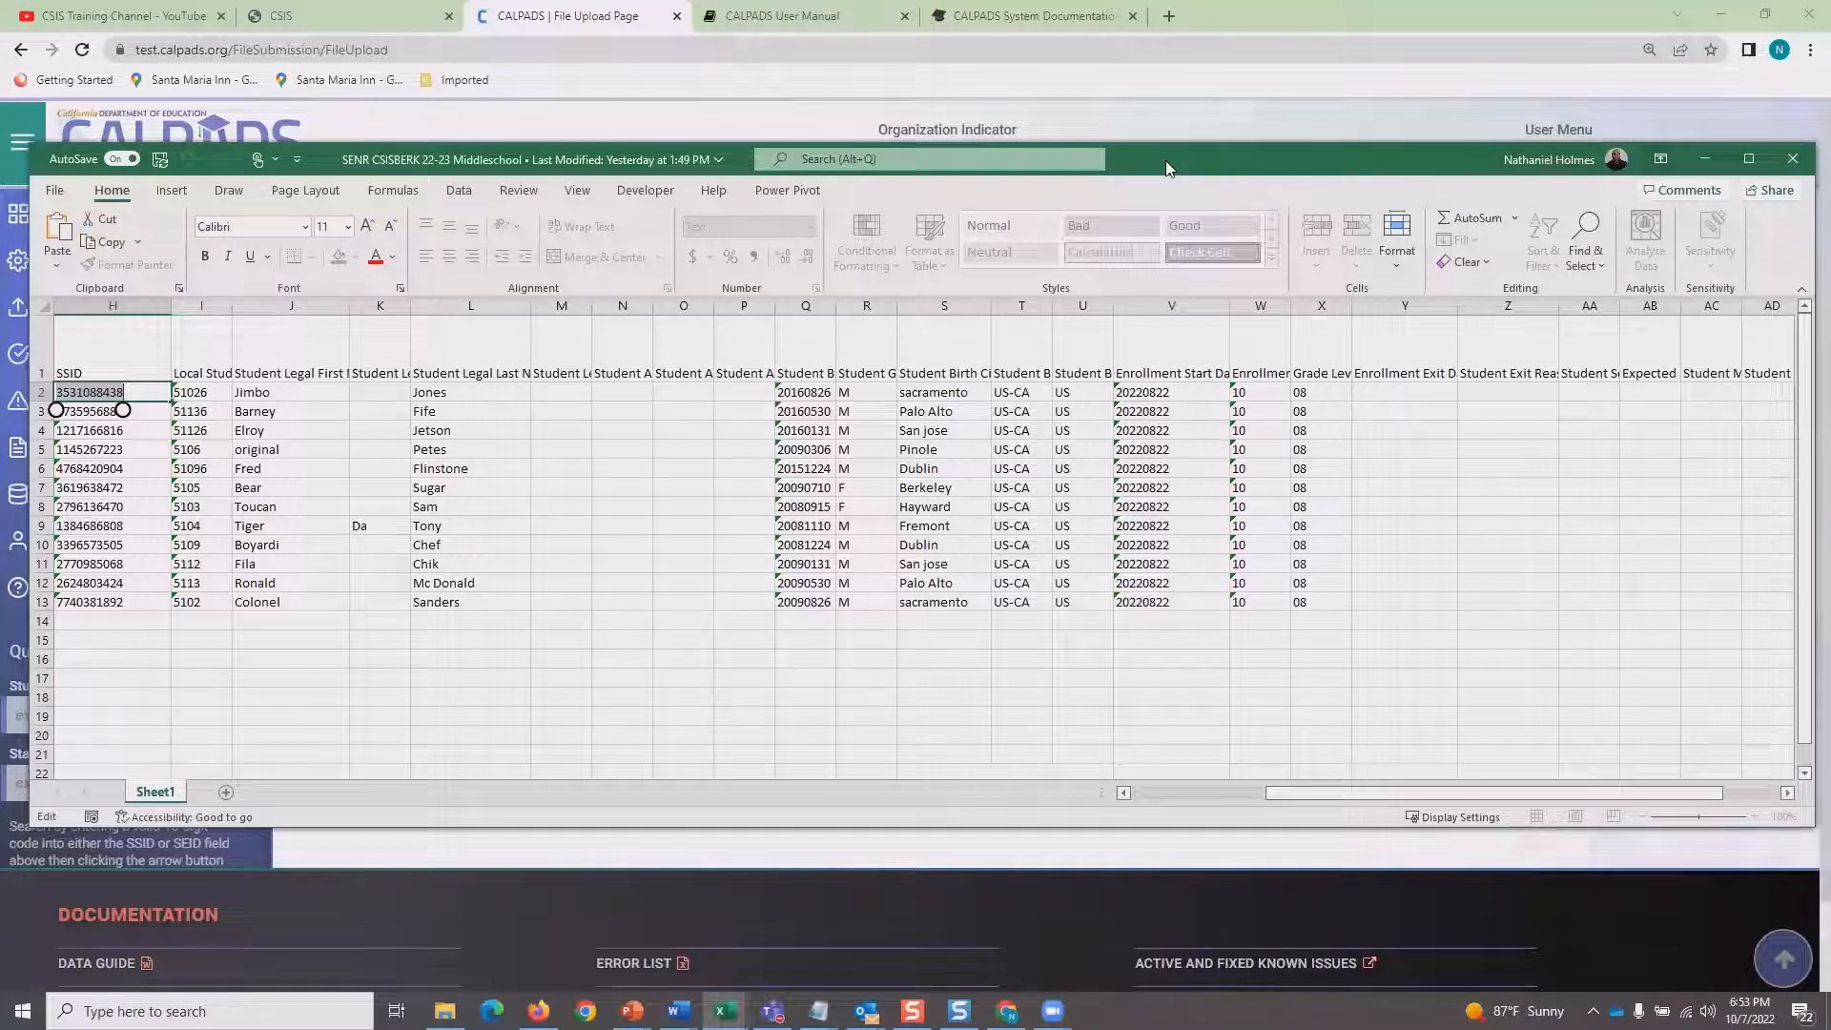
drag(1165, 160, 1158, 0)
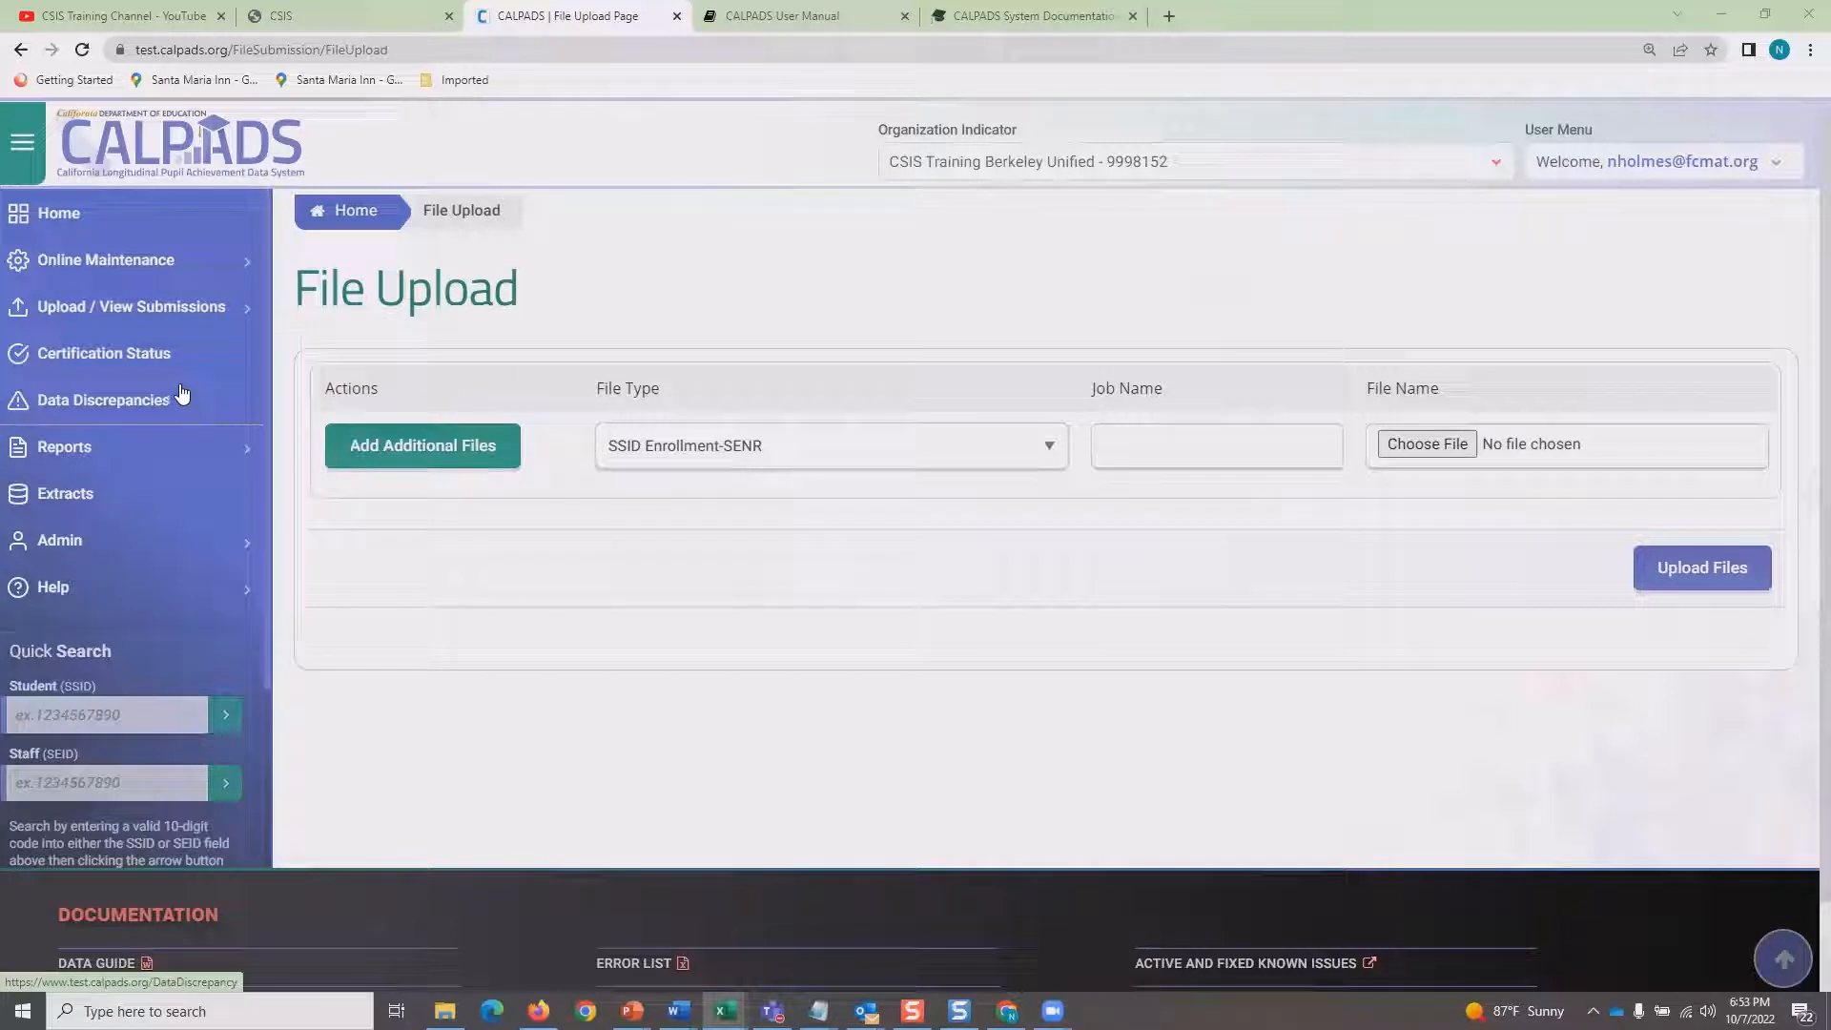
Open CALPADS in a second browser tab and look up the student with the copied SSID in Quick Search.
click(130, 258)
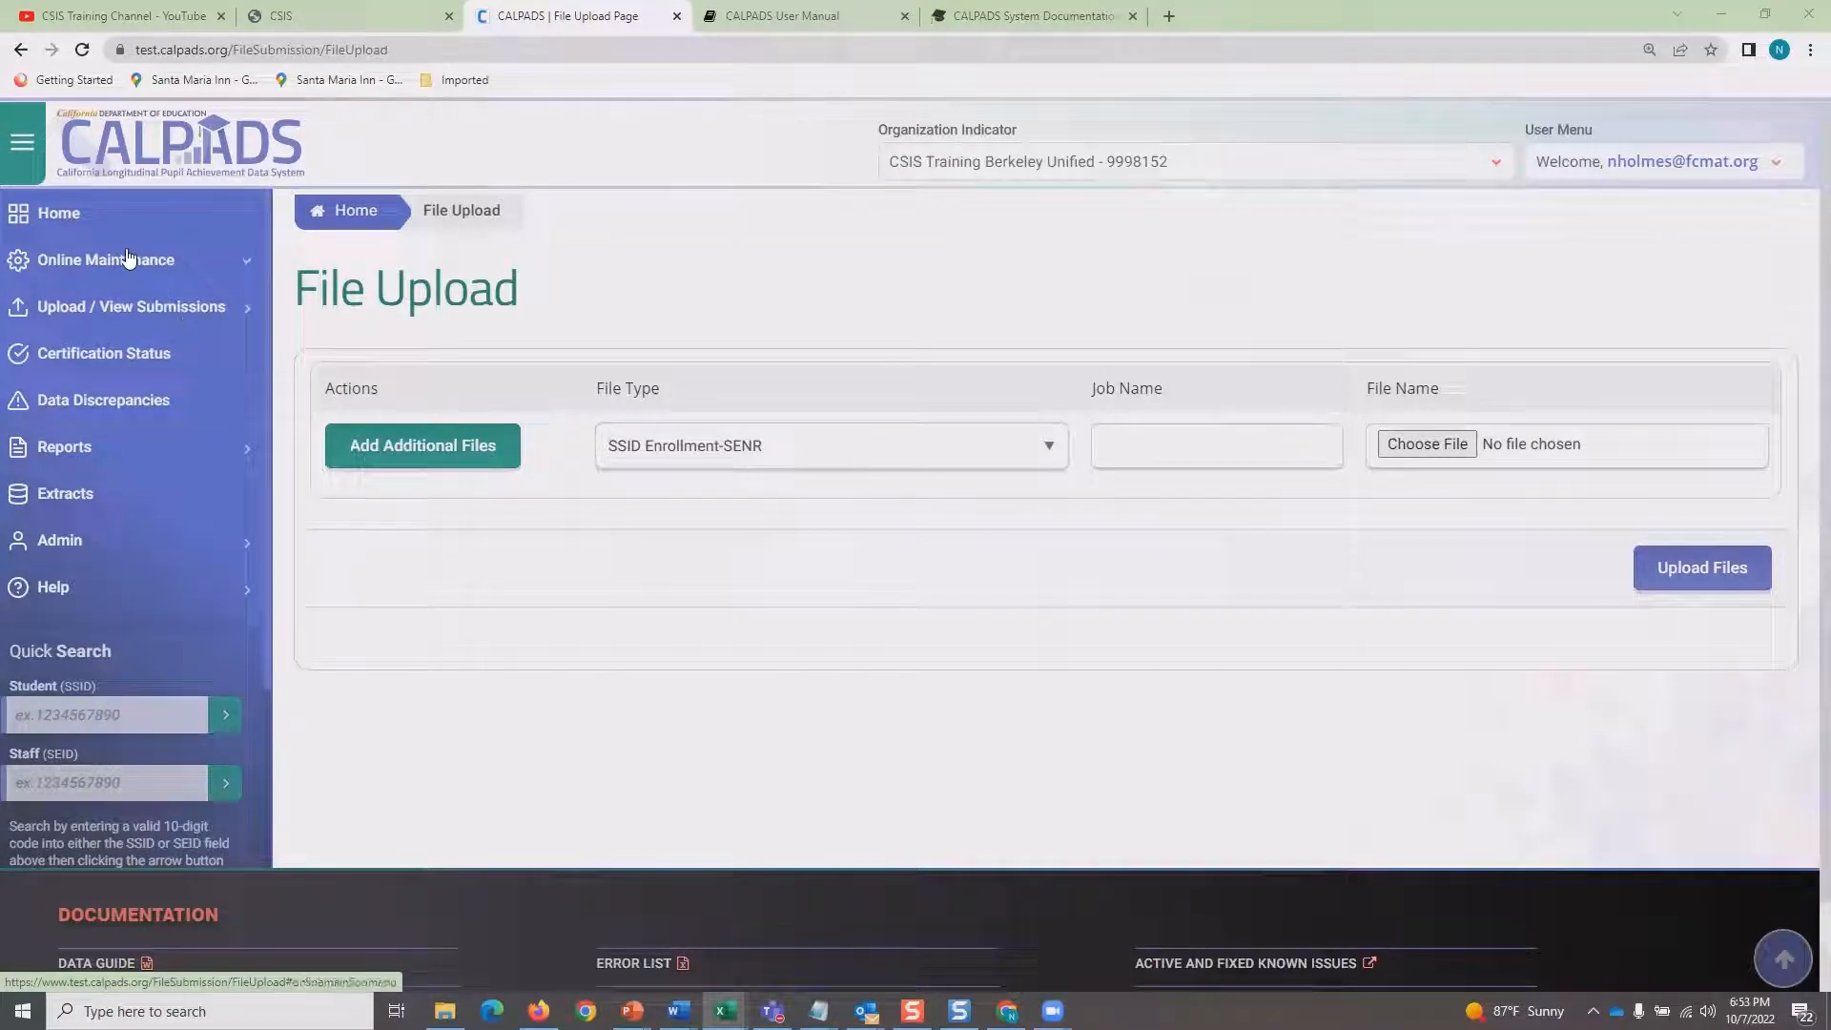
drag(128, 257, 1306, 6)
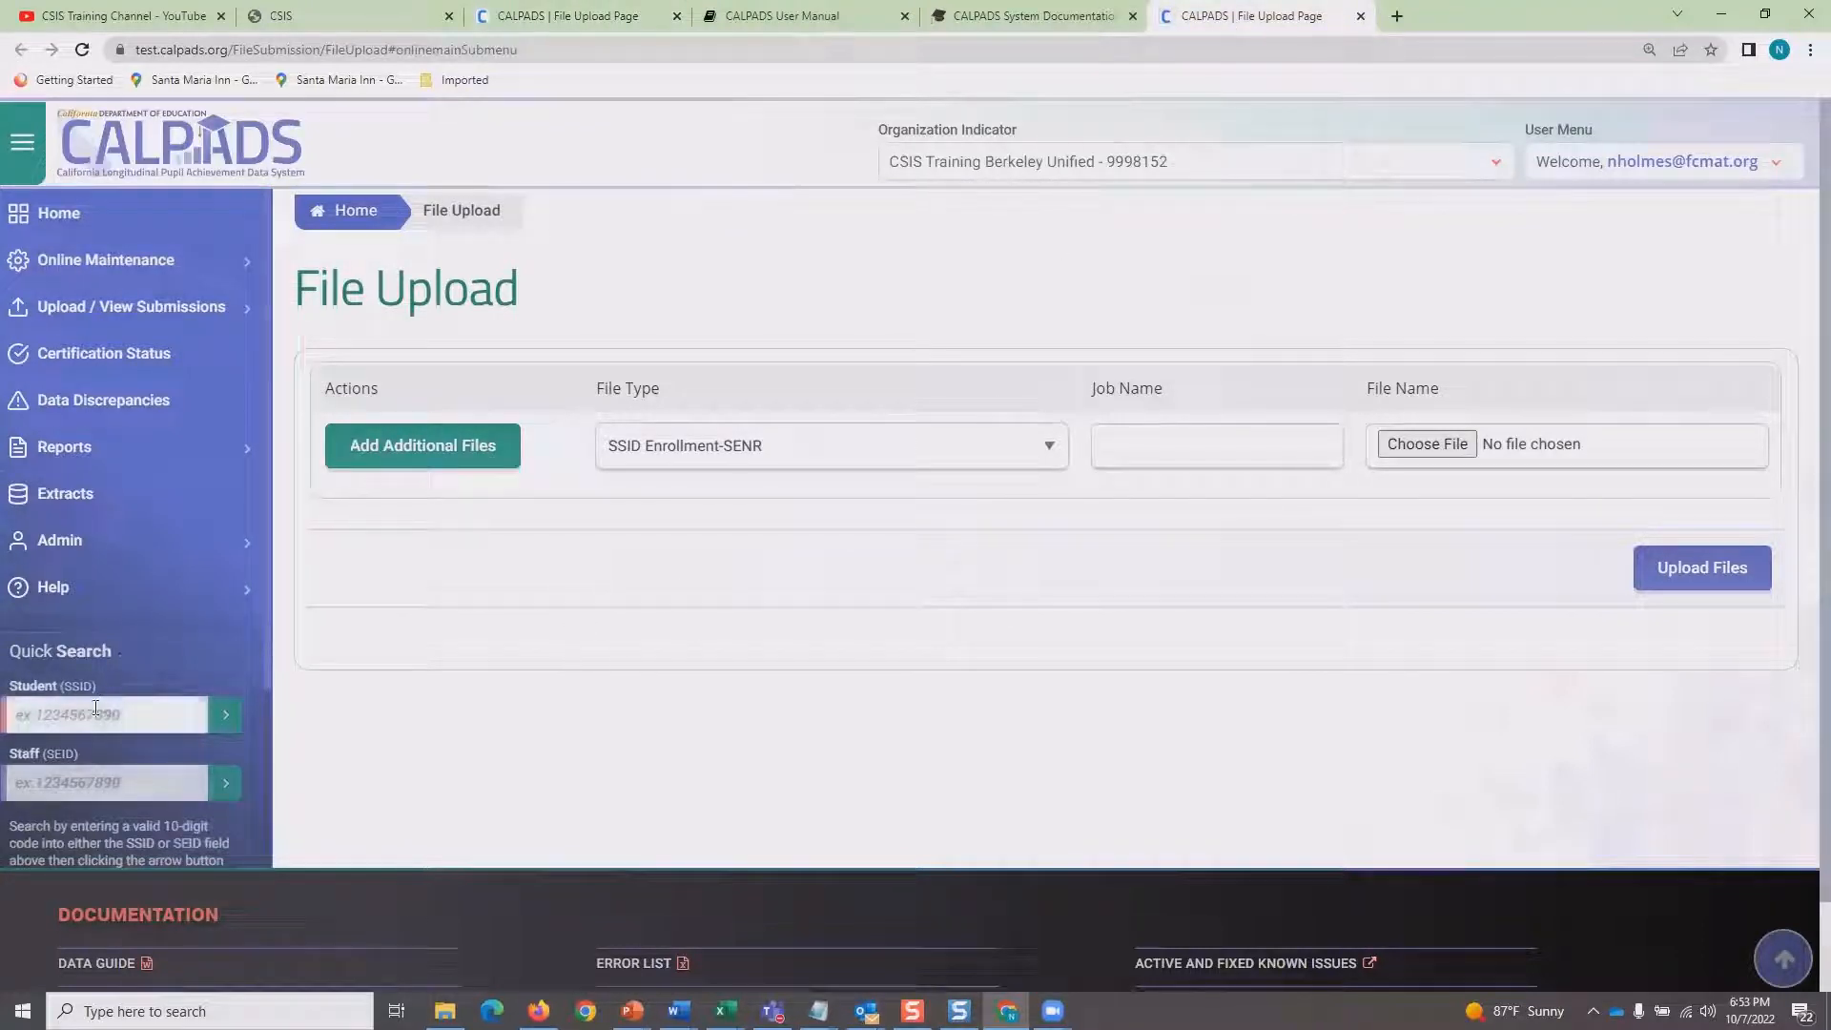
right_click(130, 729)
click(160, 561)
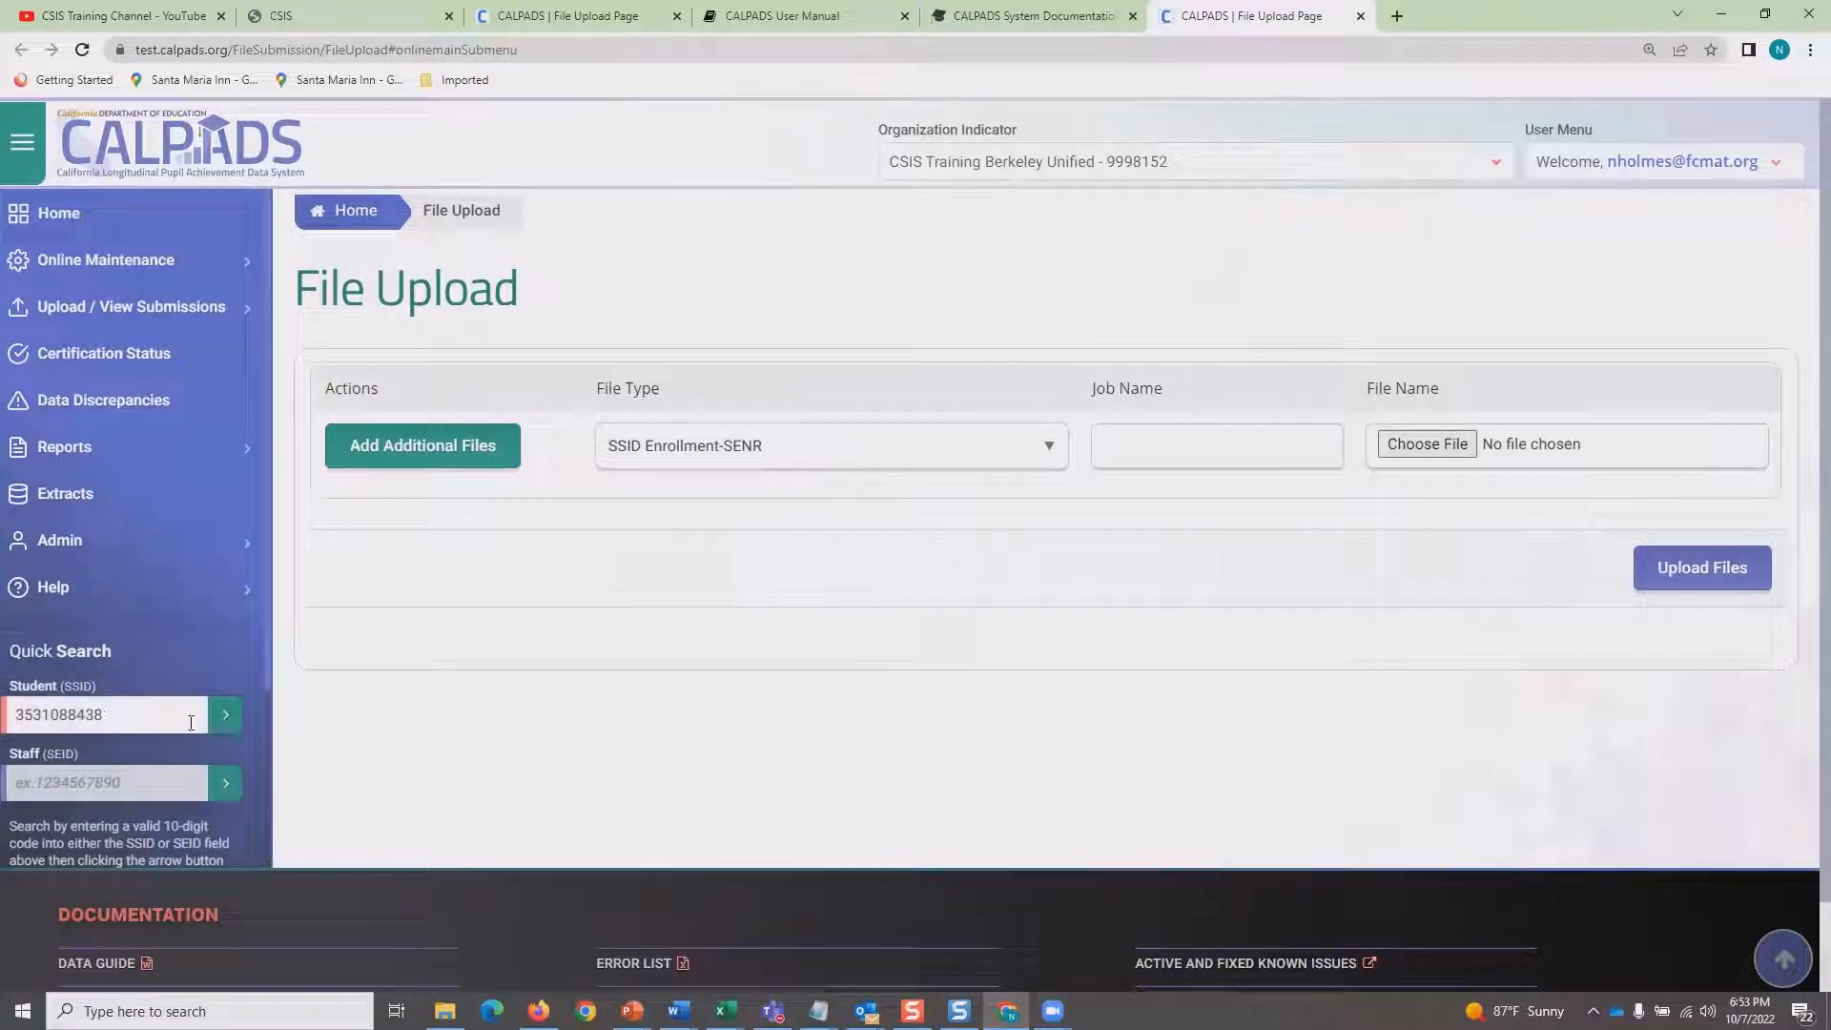
click(225, 714)
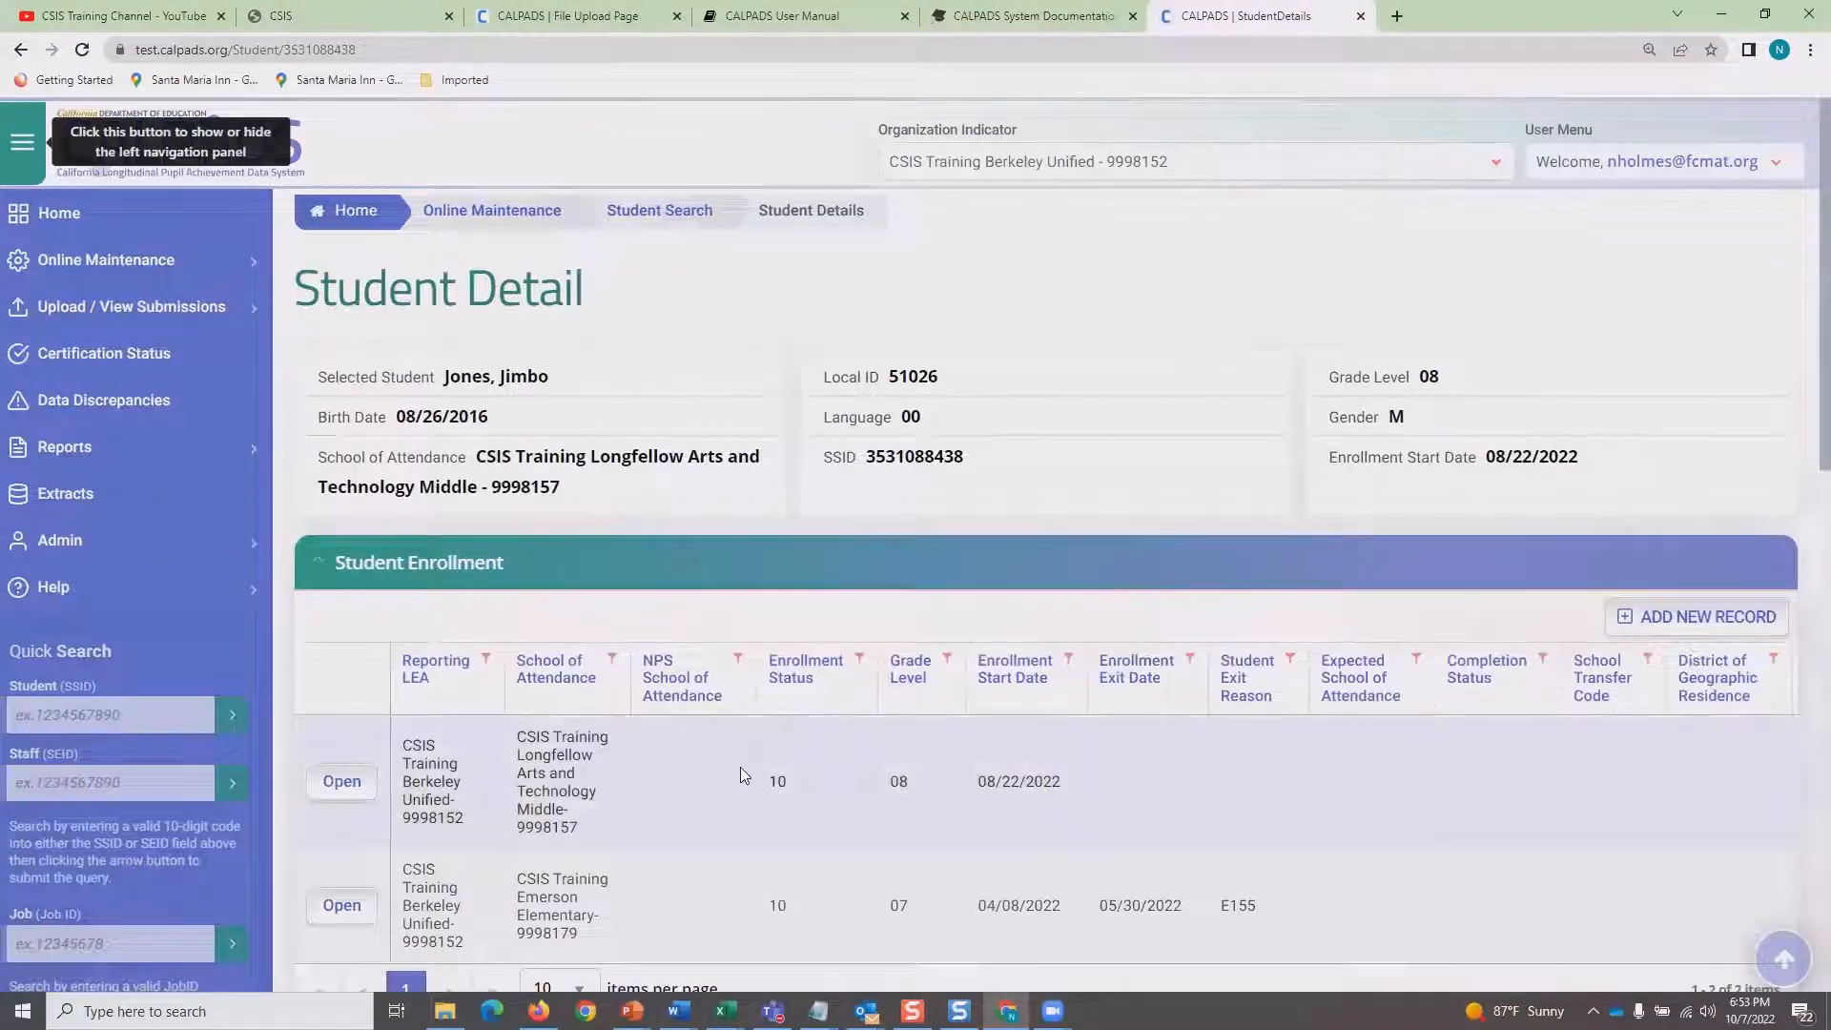
Examine the student's profile and enrollment records on the Student Detail page, and return to the File Upload page.
scroll(734, 763, down, 2)
scroll(691, 760, down, 2)
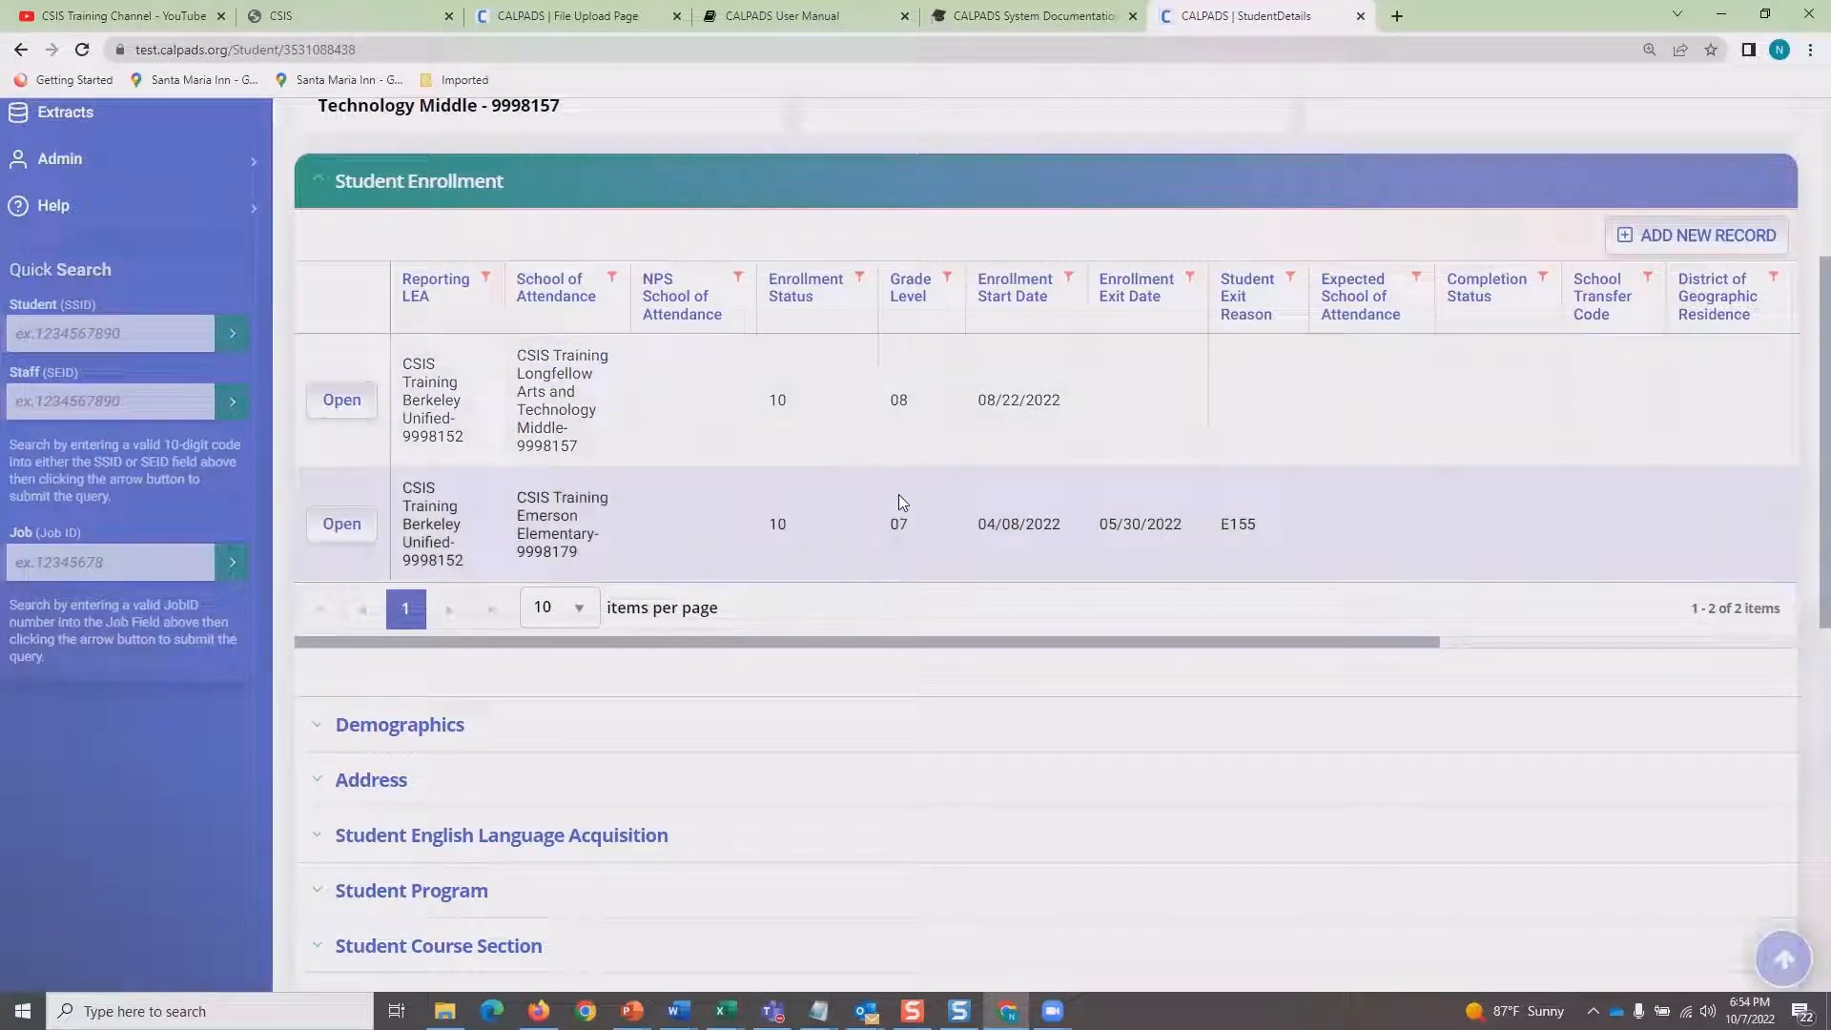
scroll(858, 522, up, 3)
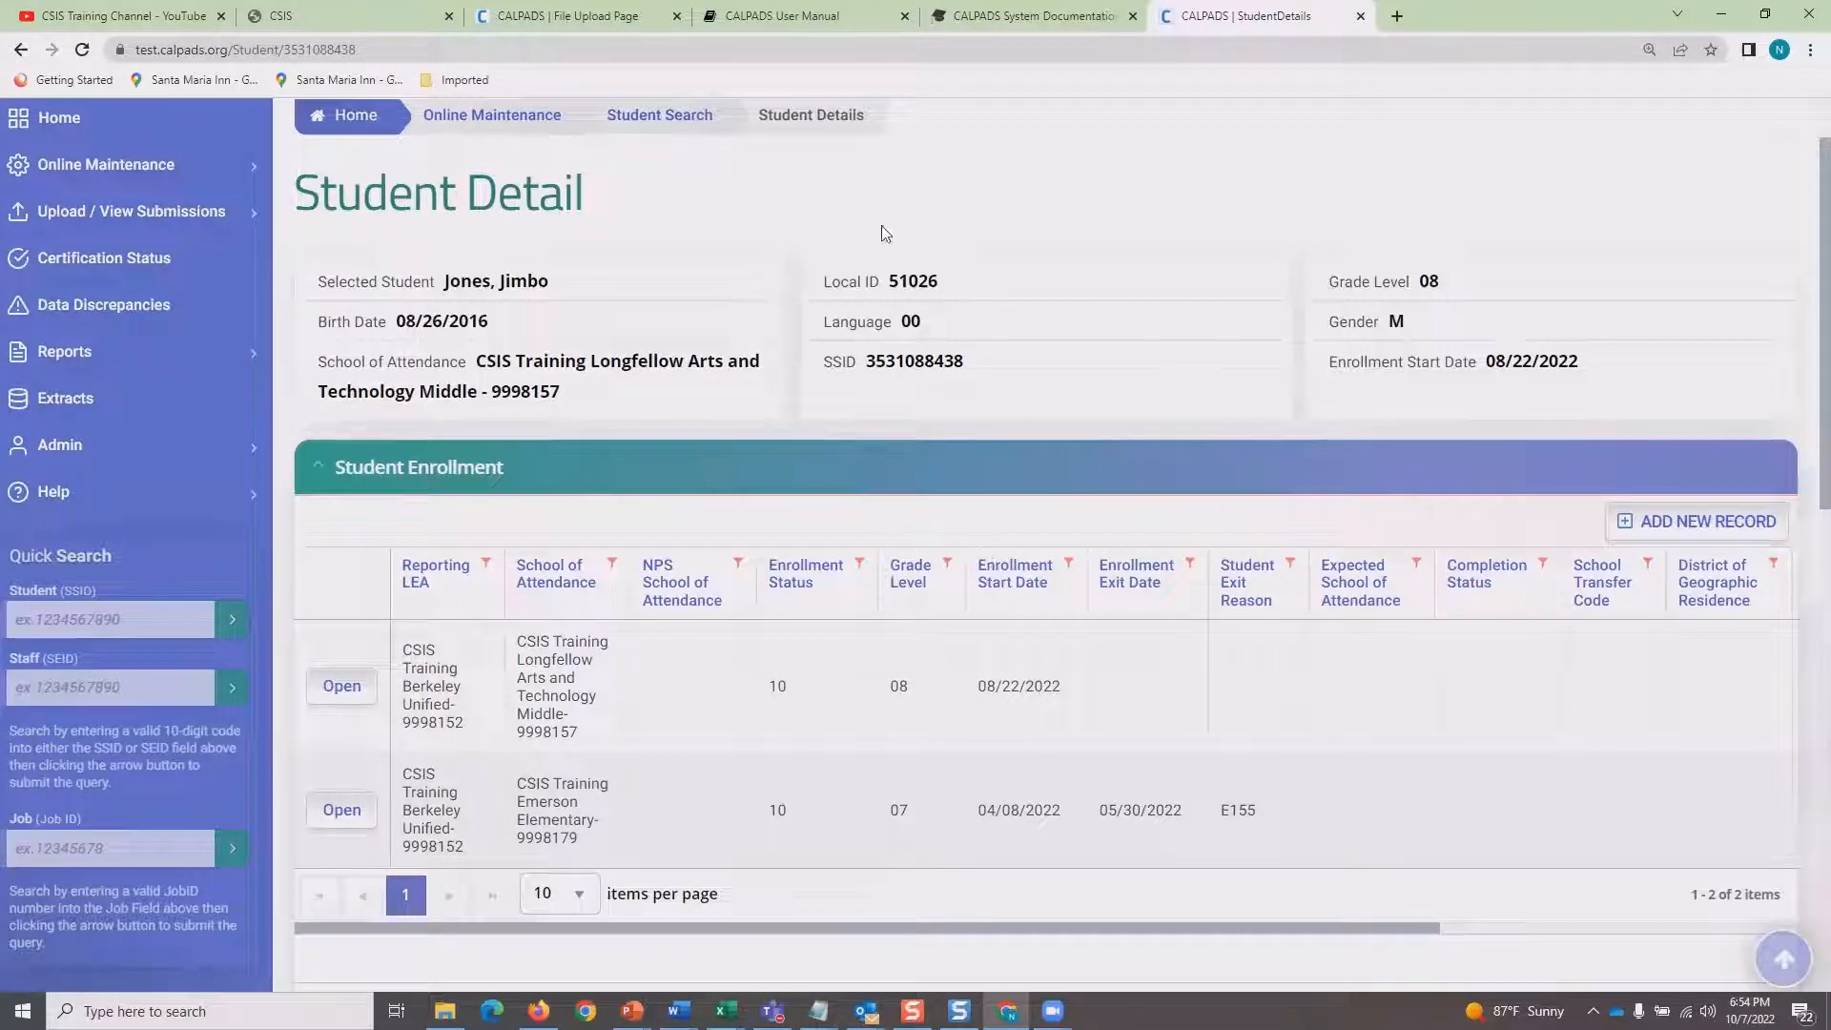
click(582, 18)
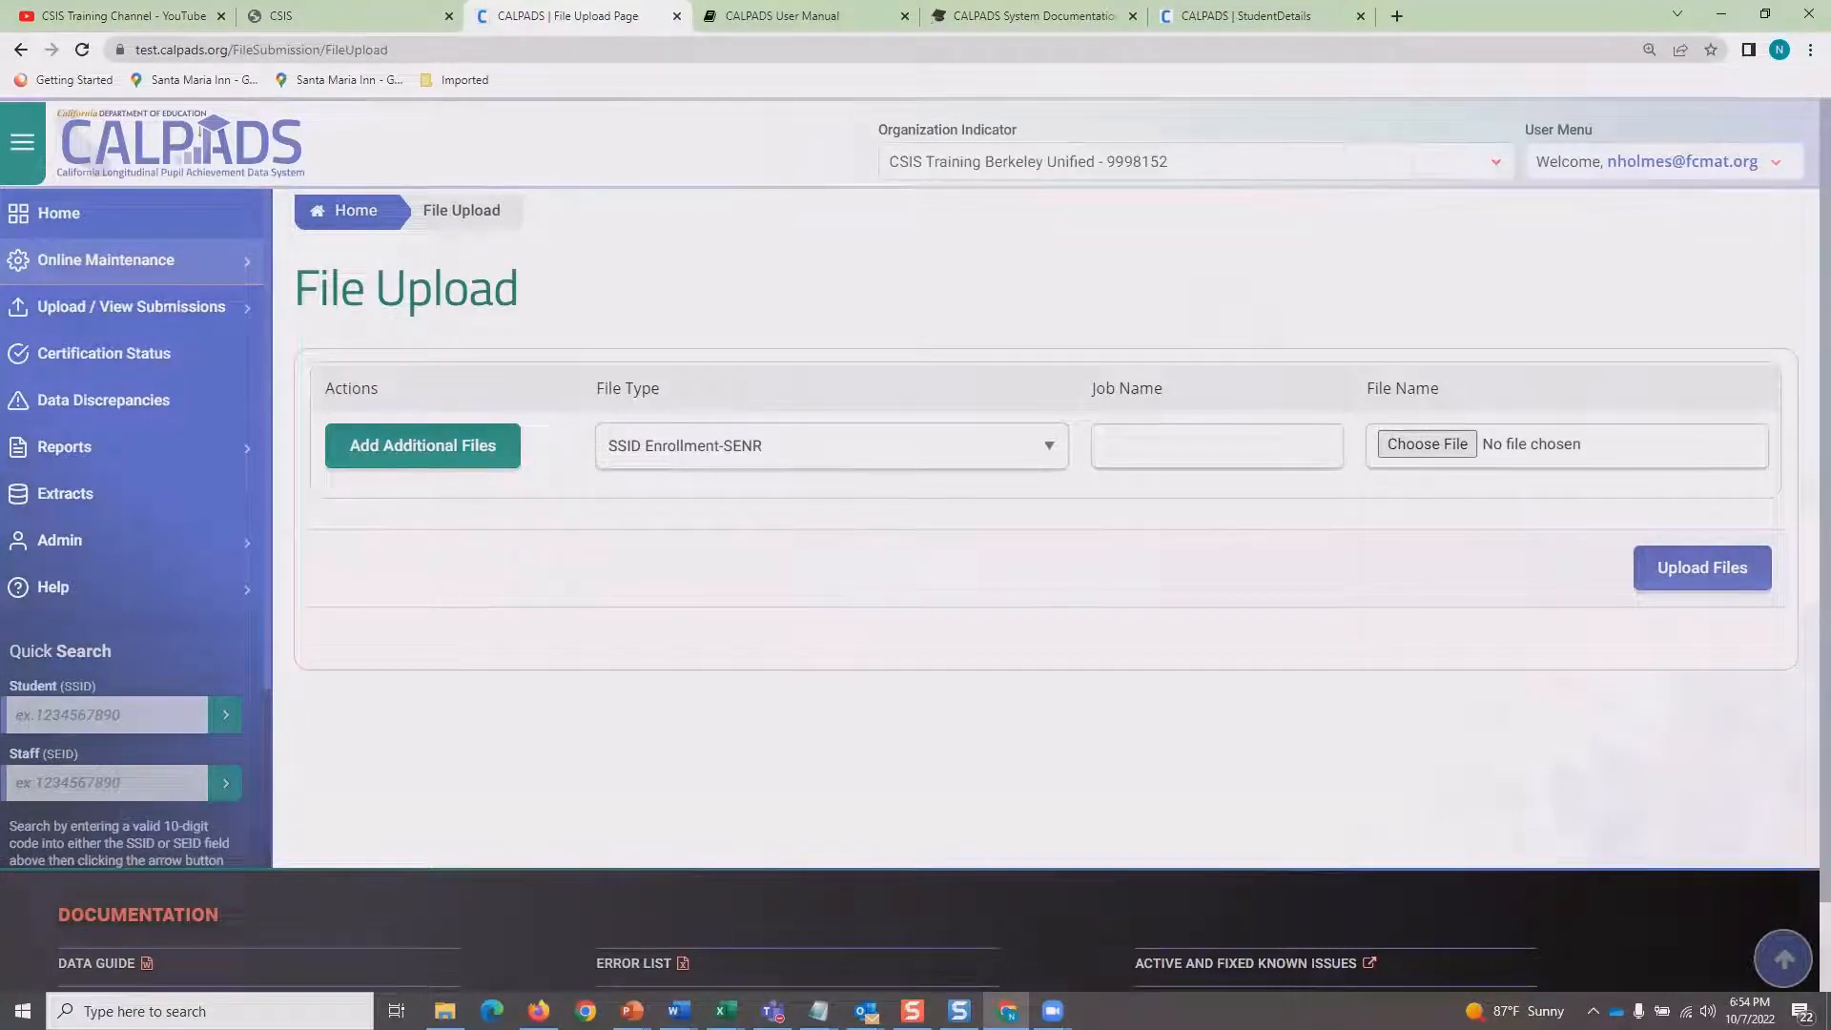
click(1819, 465)
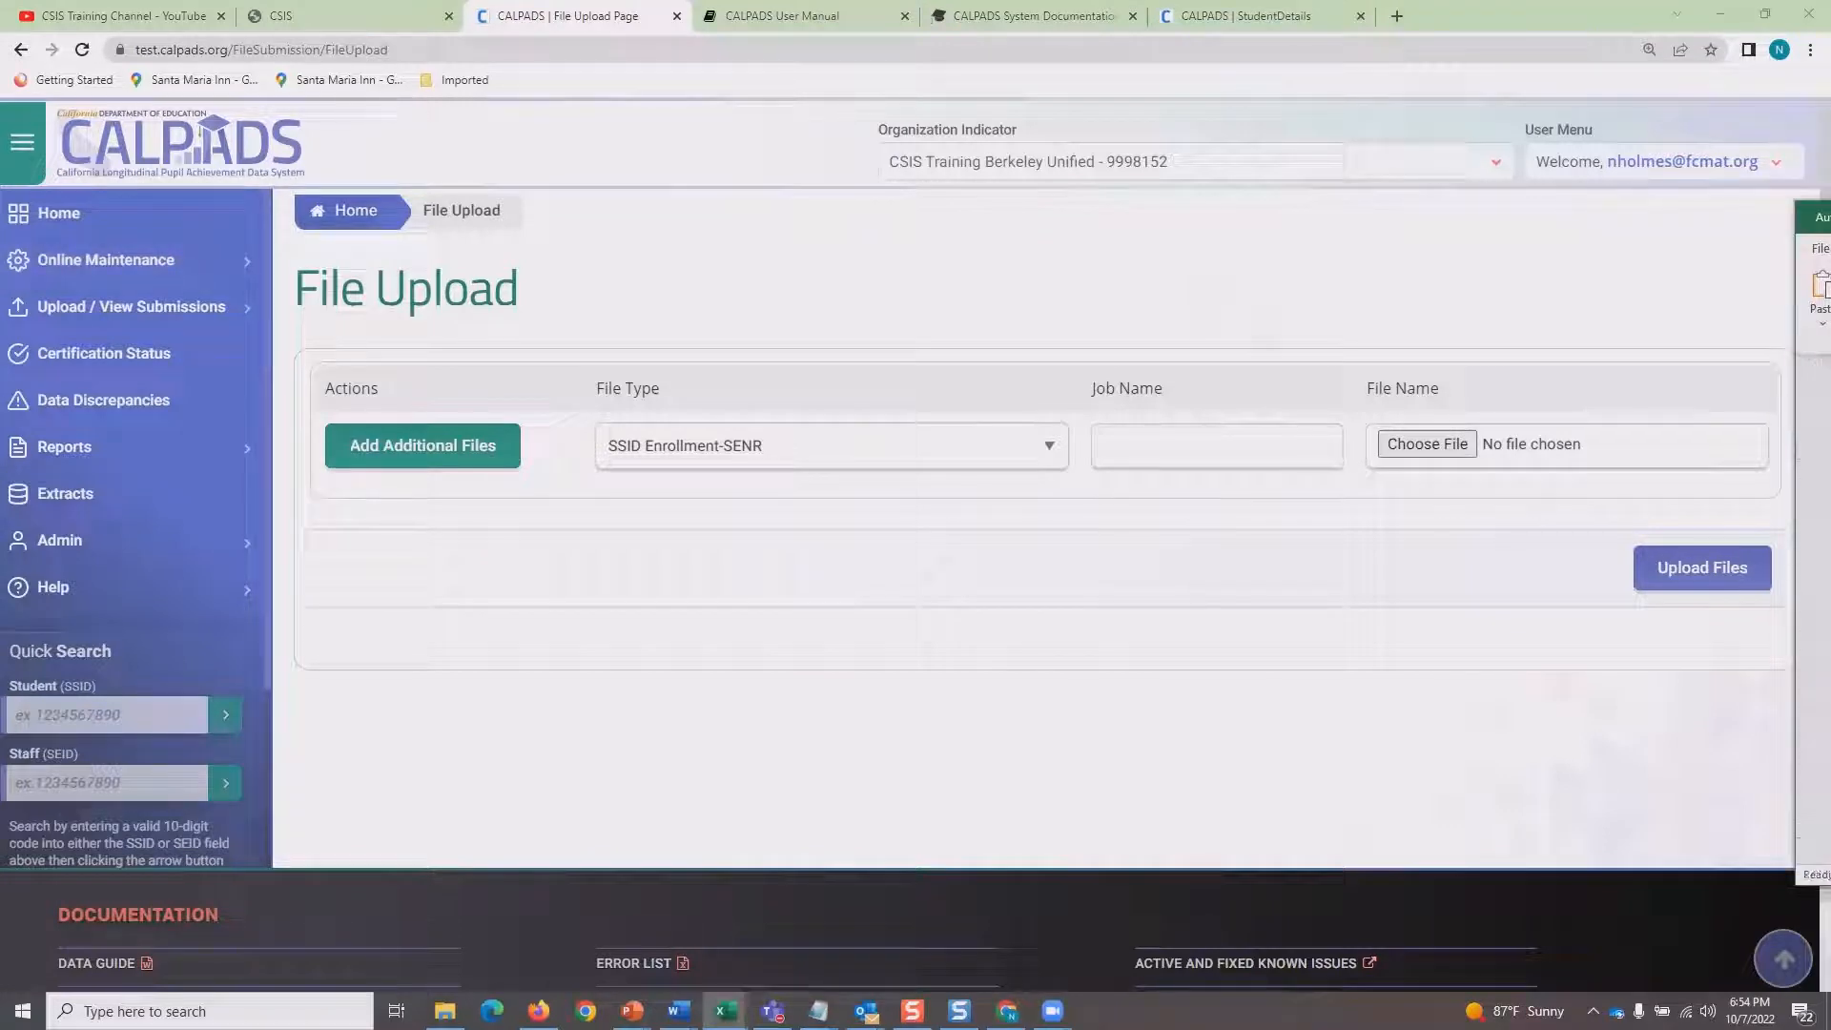
click(1789, 633)
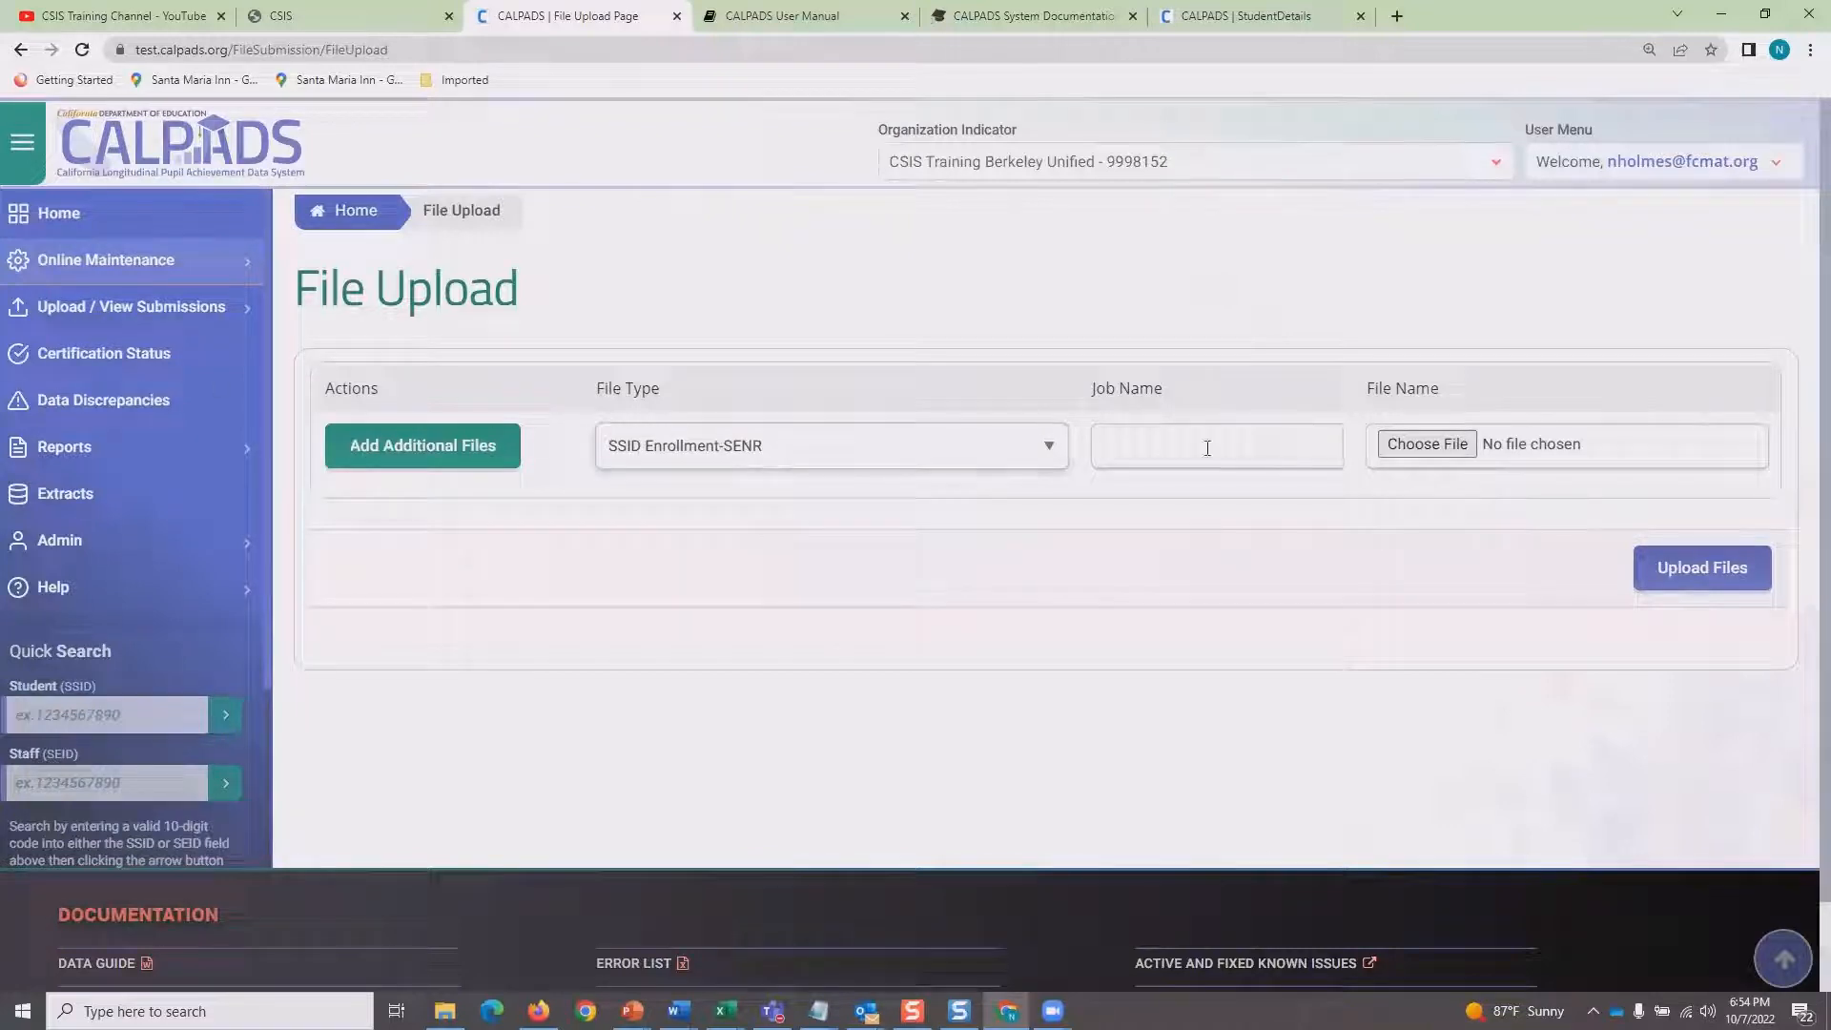
Set the first upload row's file type to Student Information-SINF and attach the CSIS BERK SINF 22-23 Middleschool file.
click(991, 452)
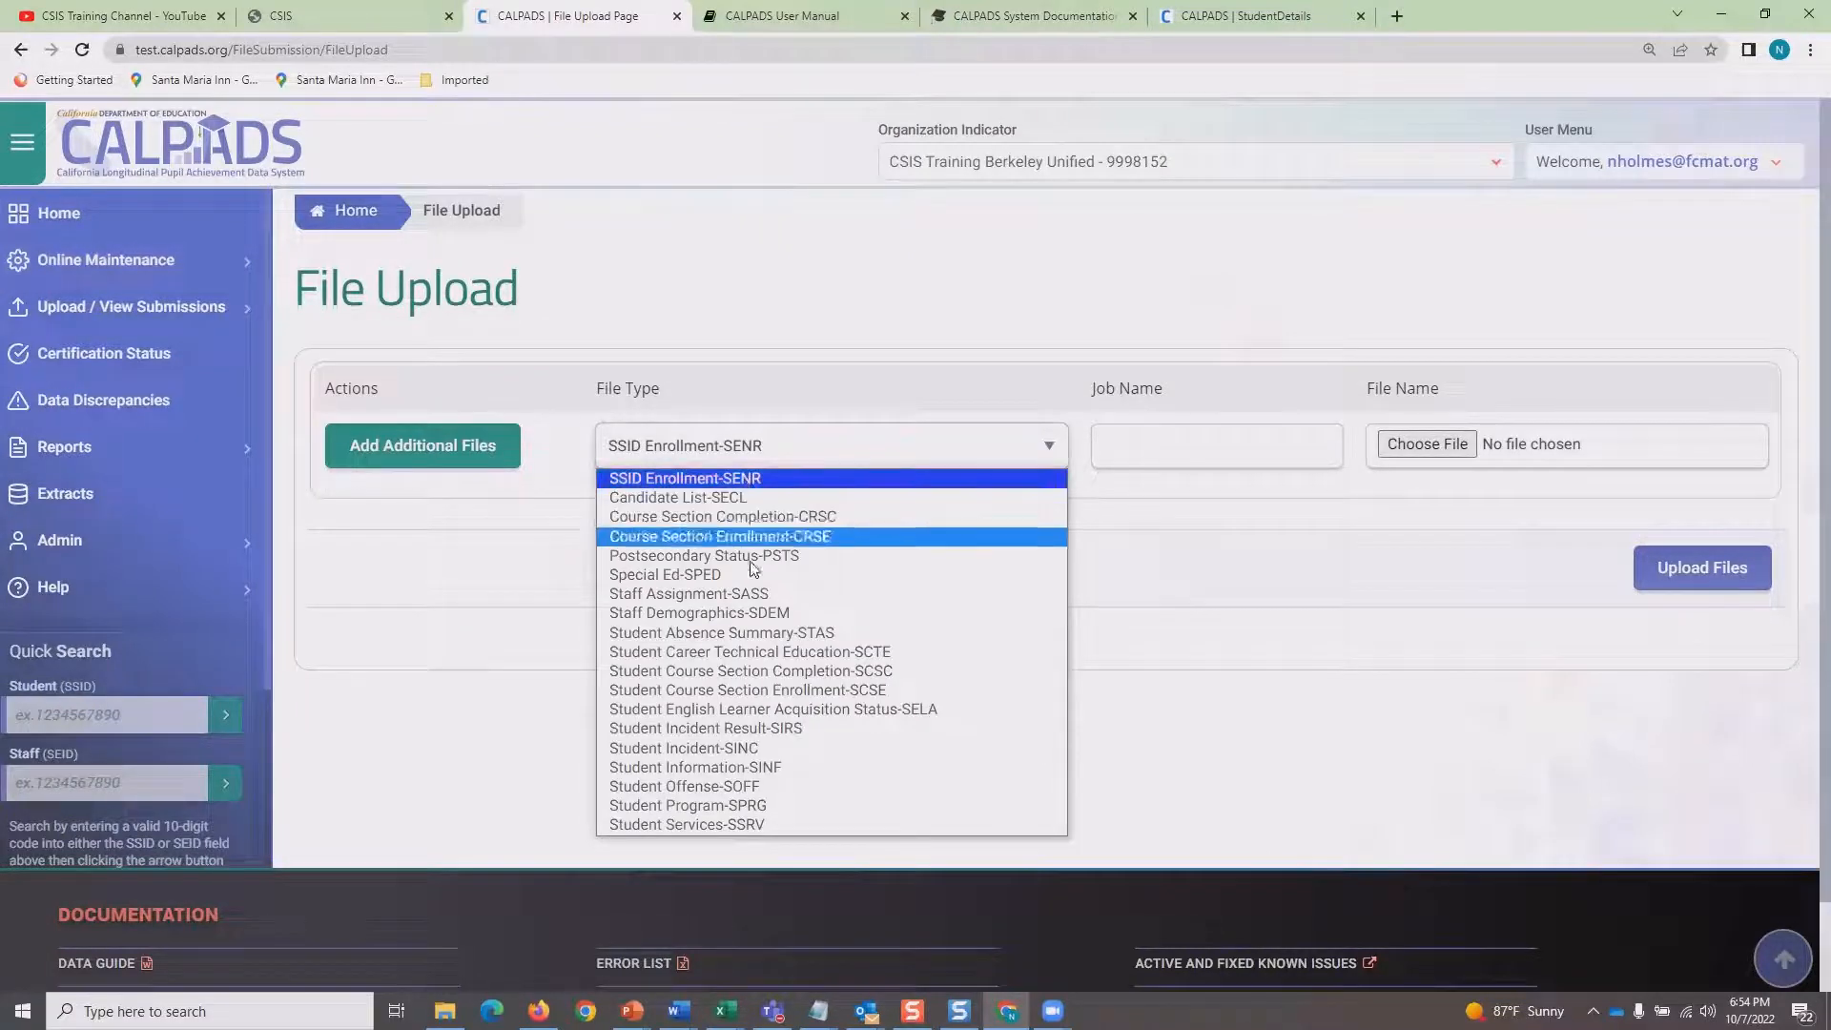
click(760, 766)
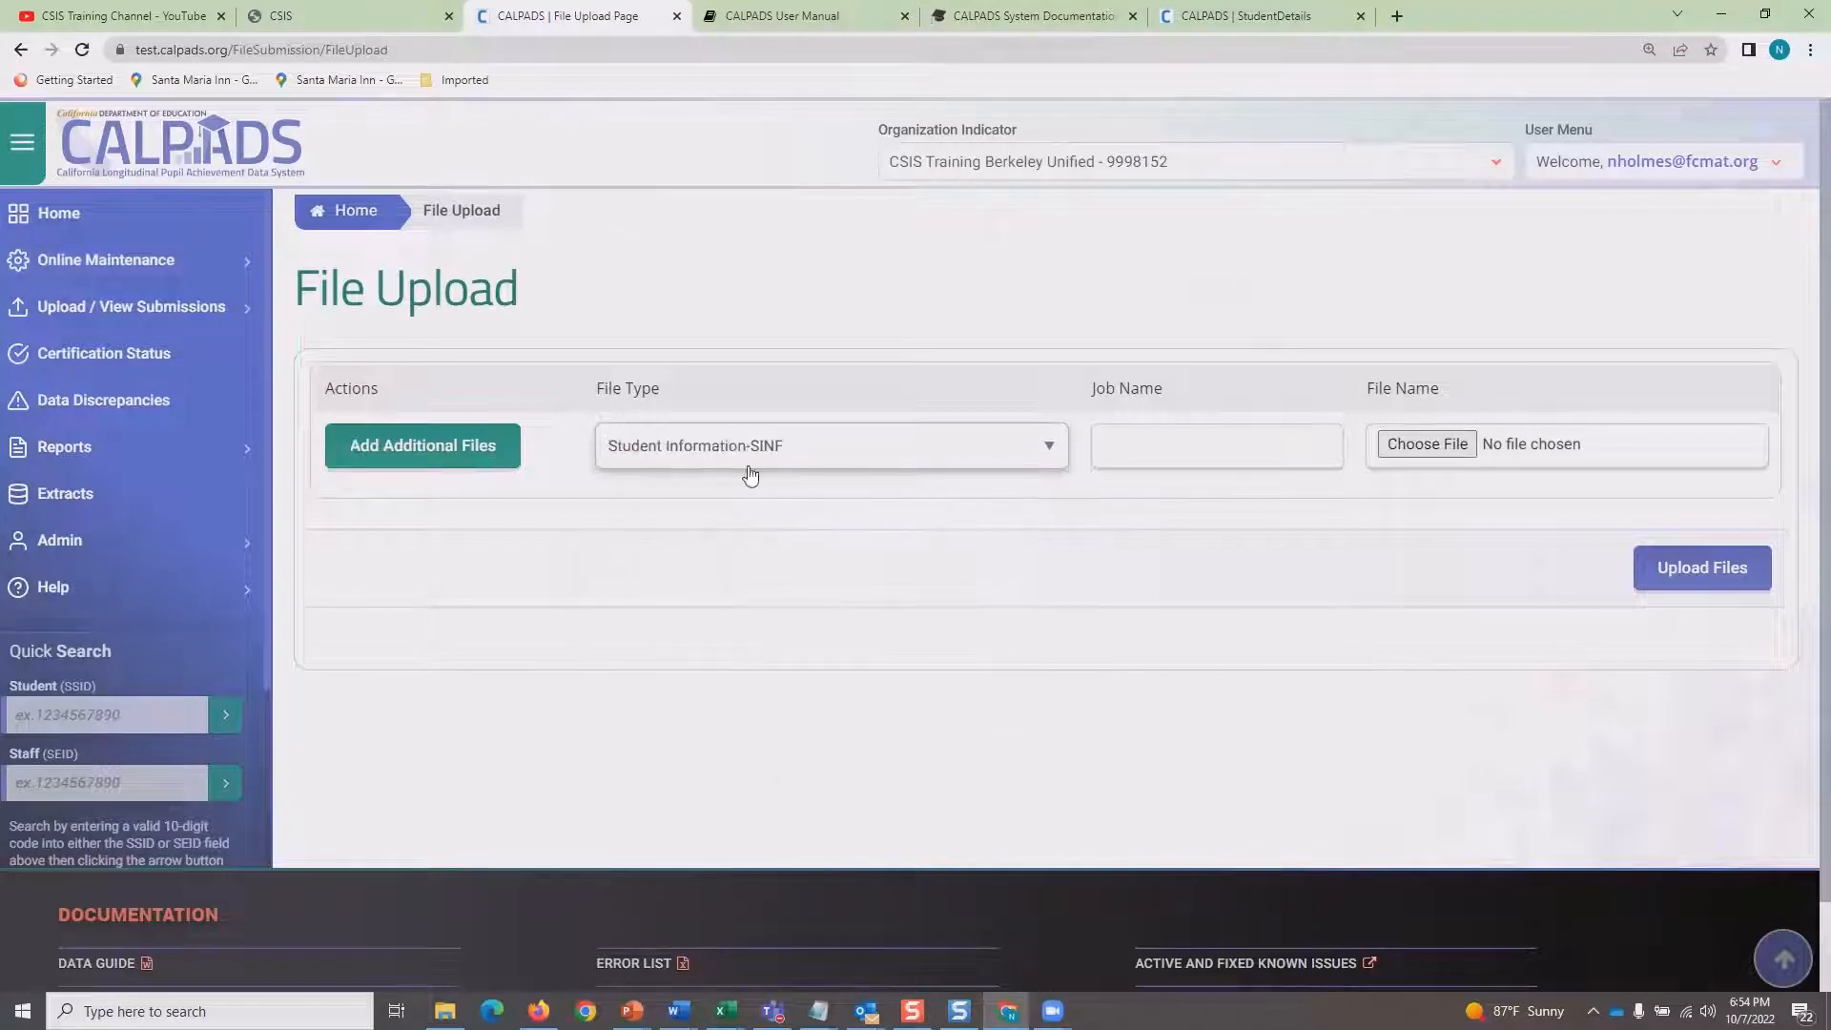
click(1430, 444)
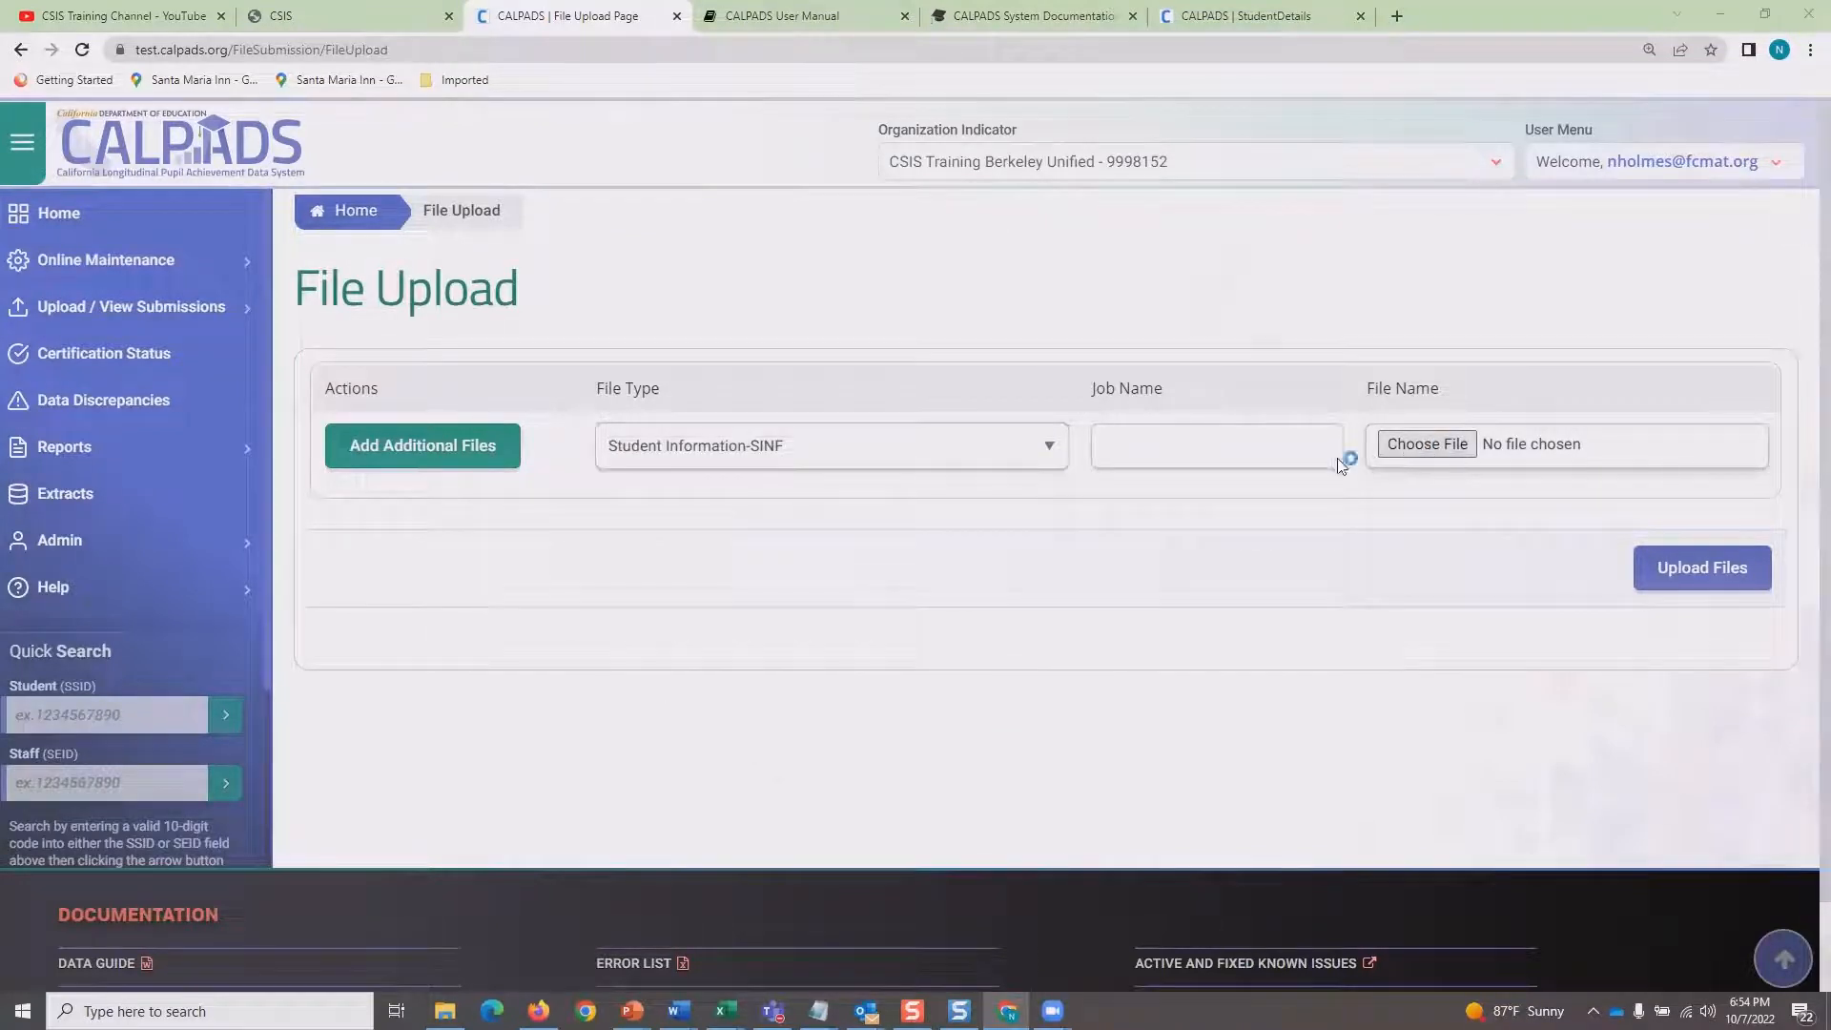
click(563, 141)
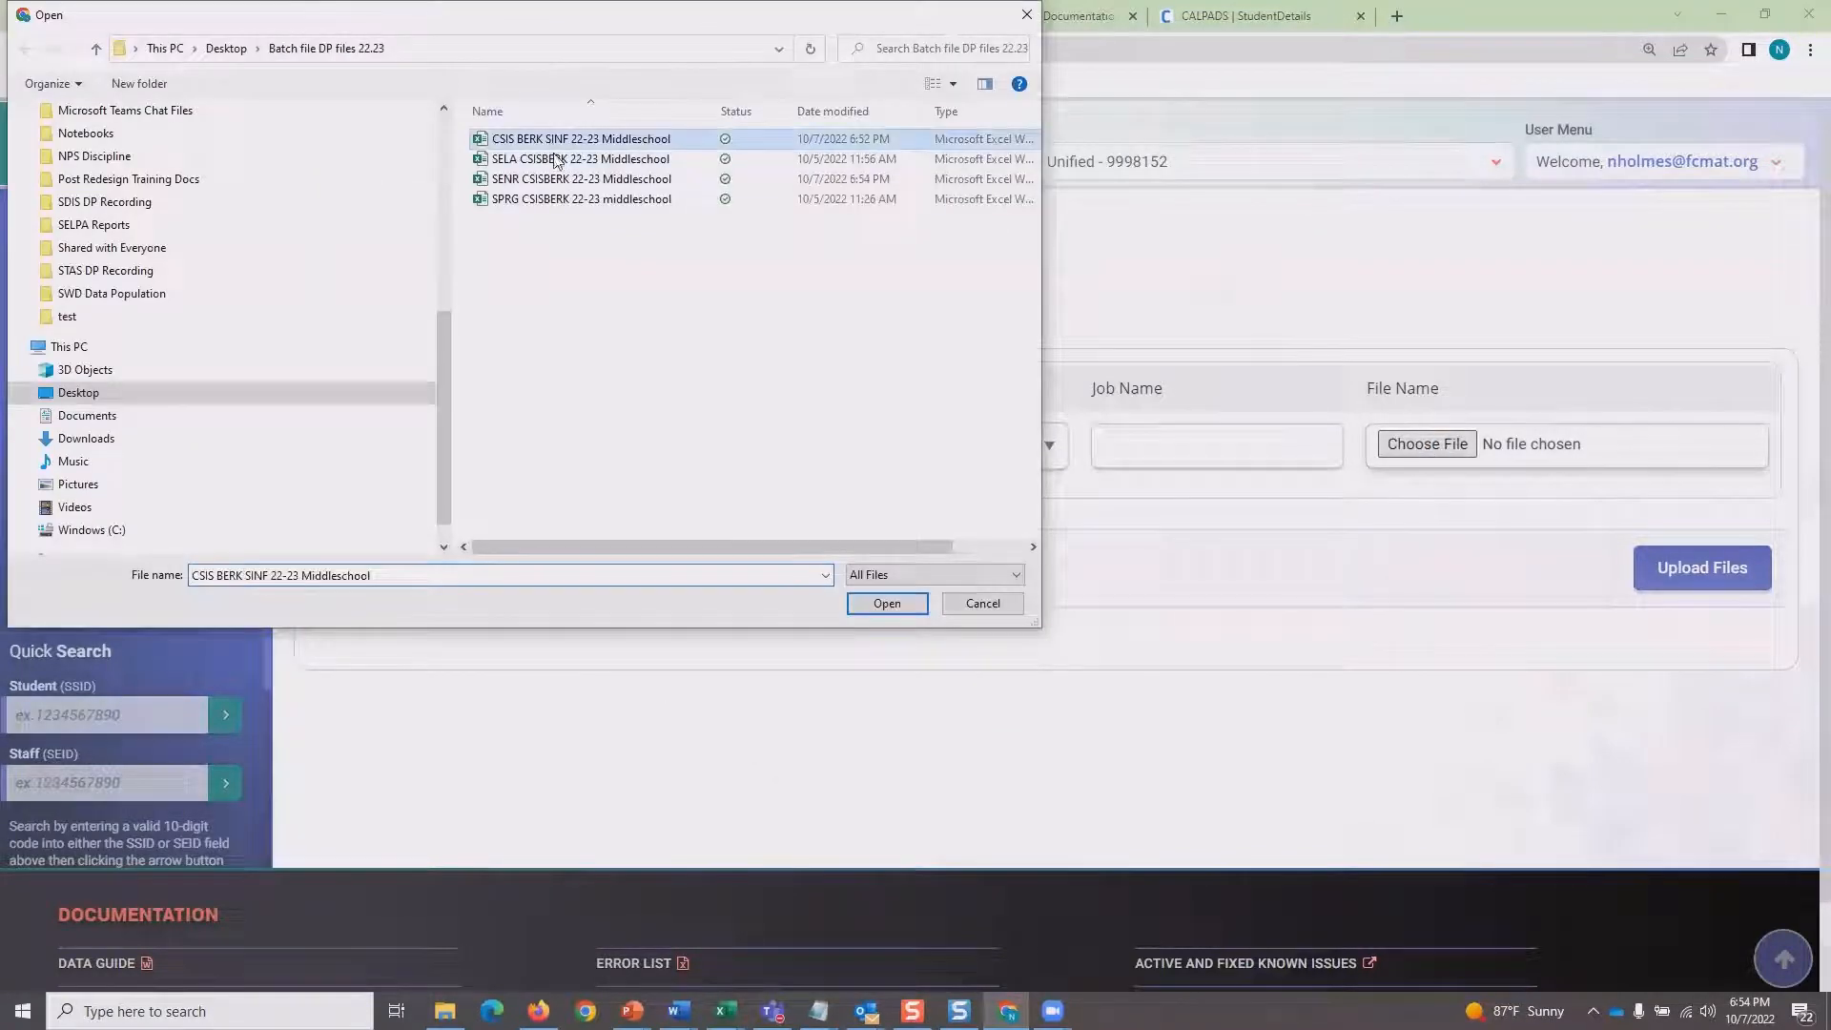
click(886, 604)
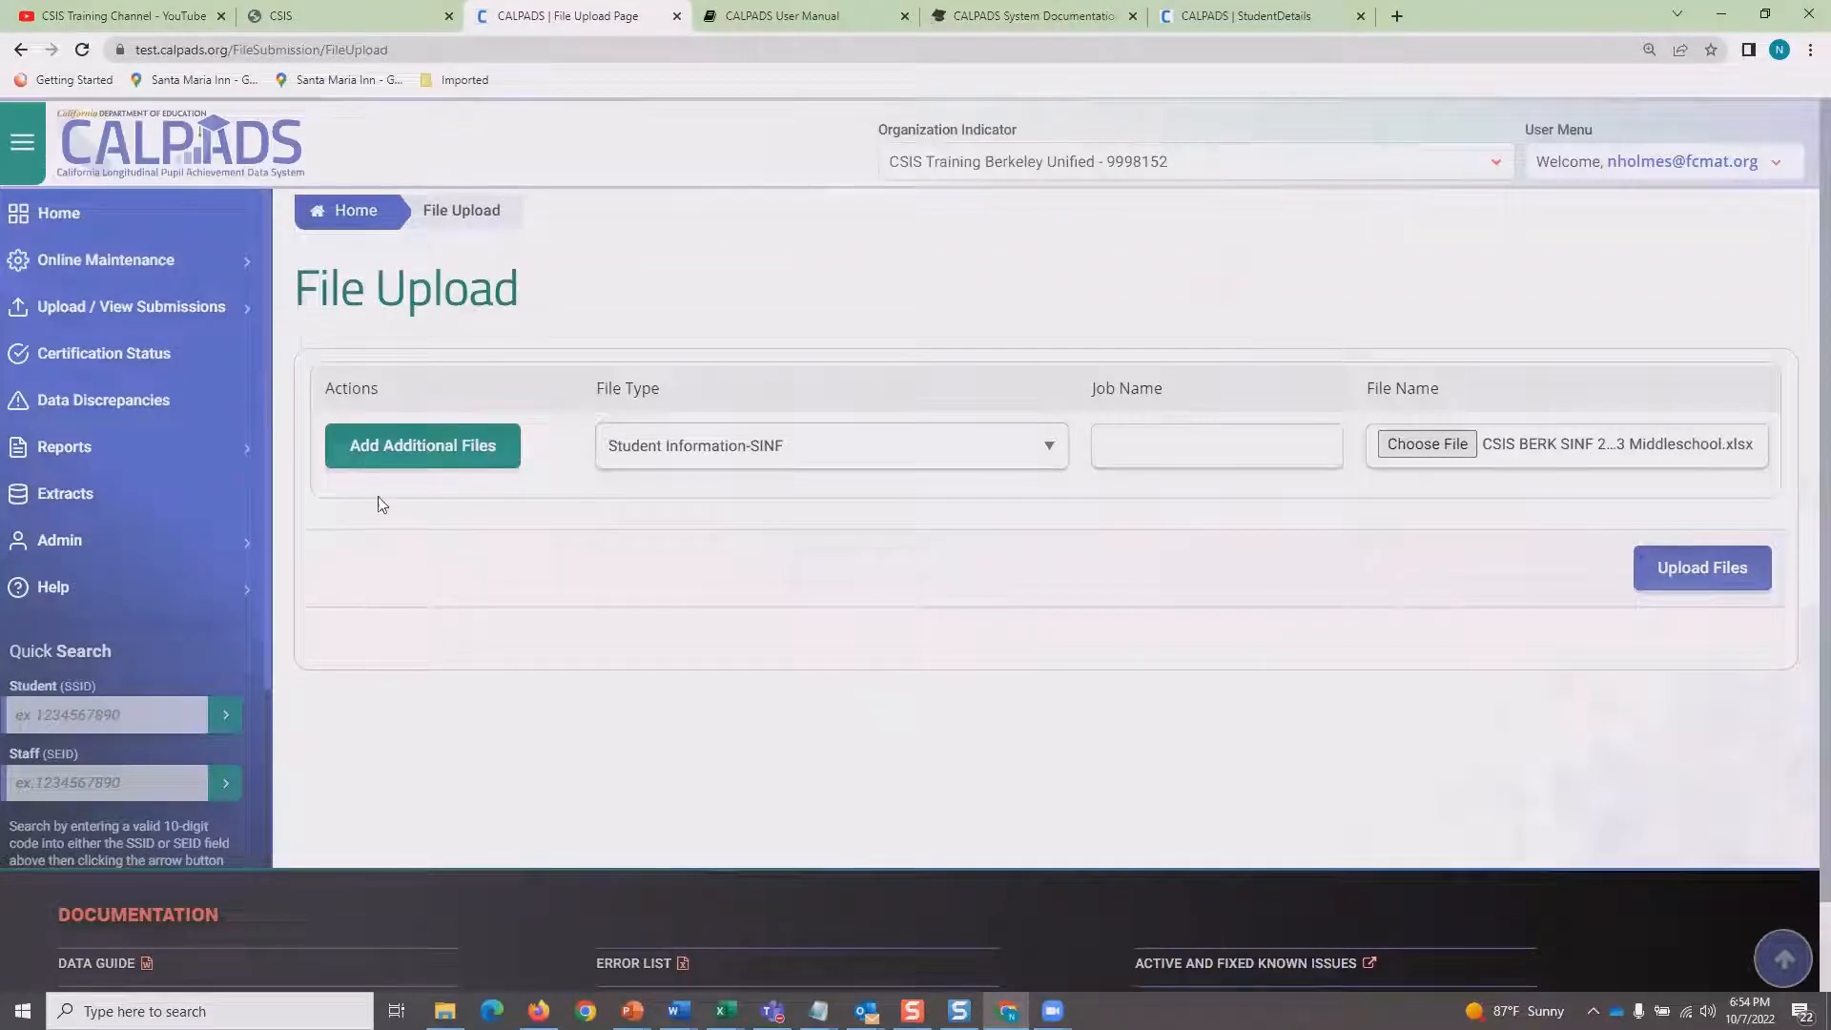
Add a second upload row with file type Student Program-SPRG and attach the SPRG CSISBERK 22-23 middleschool file.
click(380, 450)
click(735, 519)
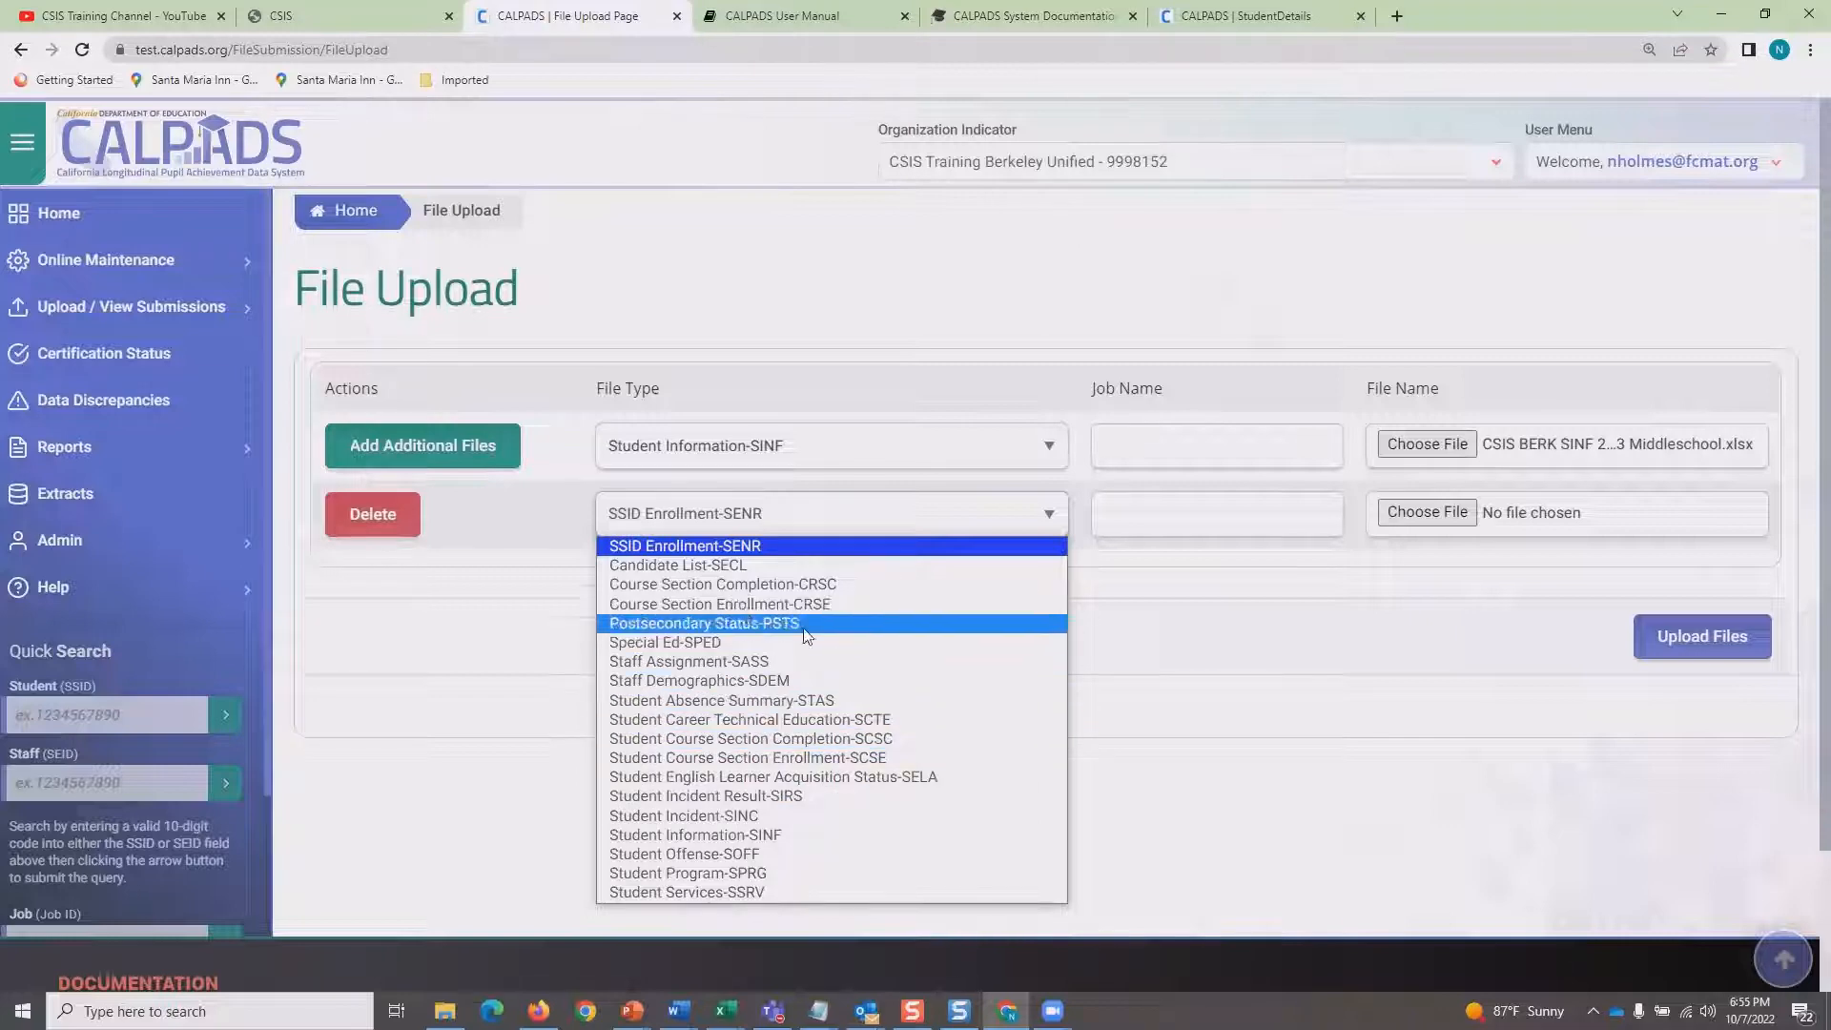
click(743, 873)
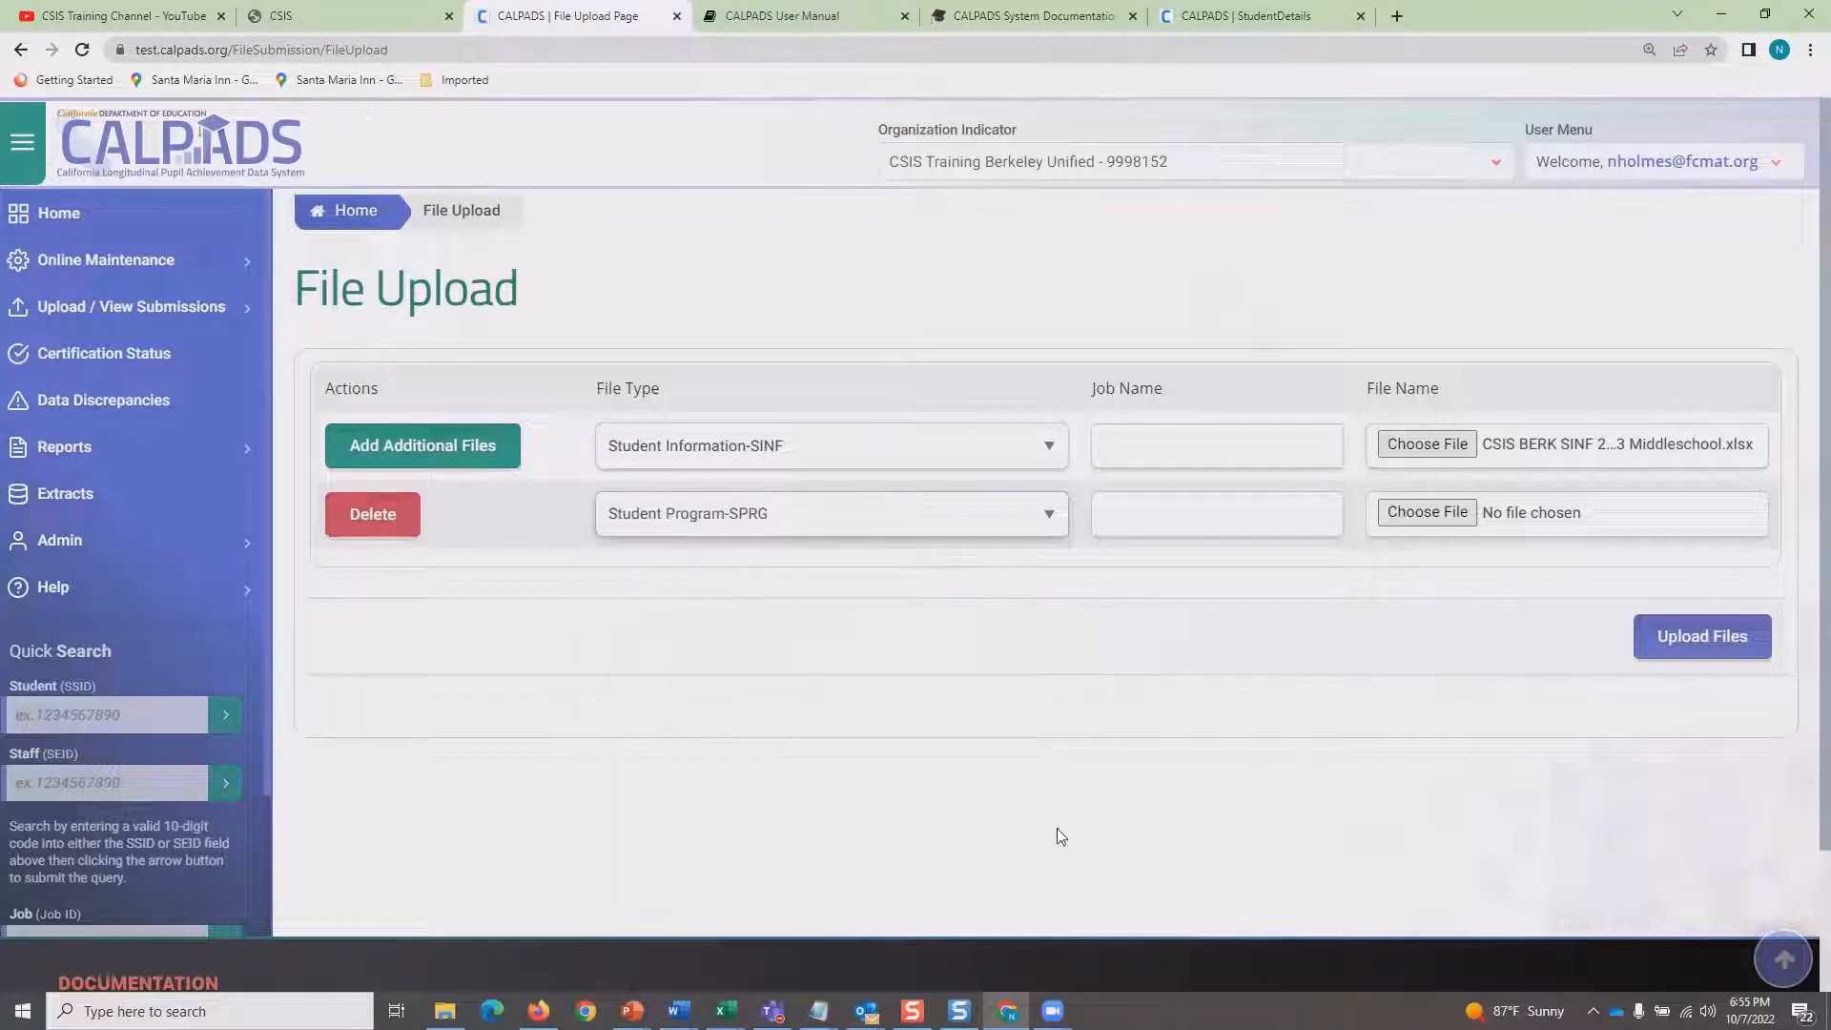
click(1430, 520)
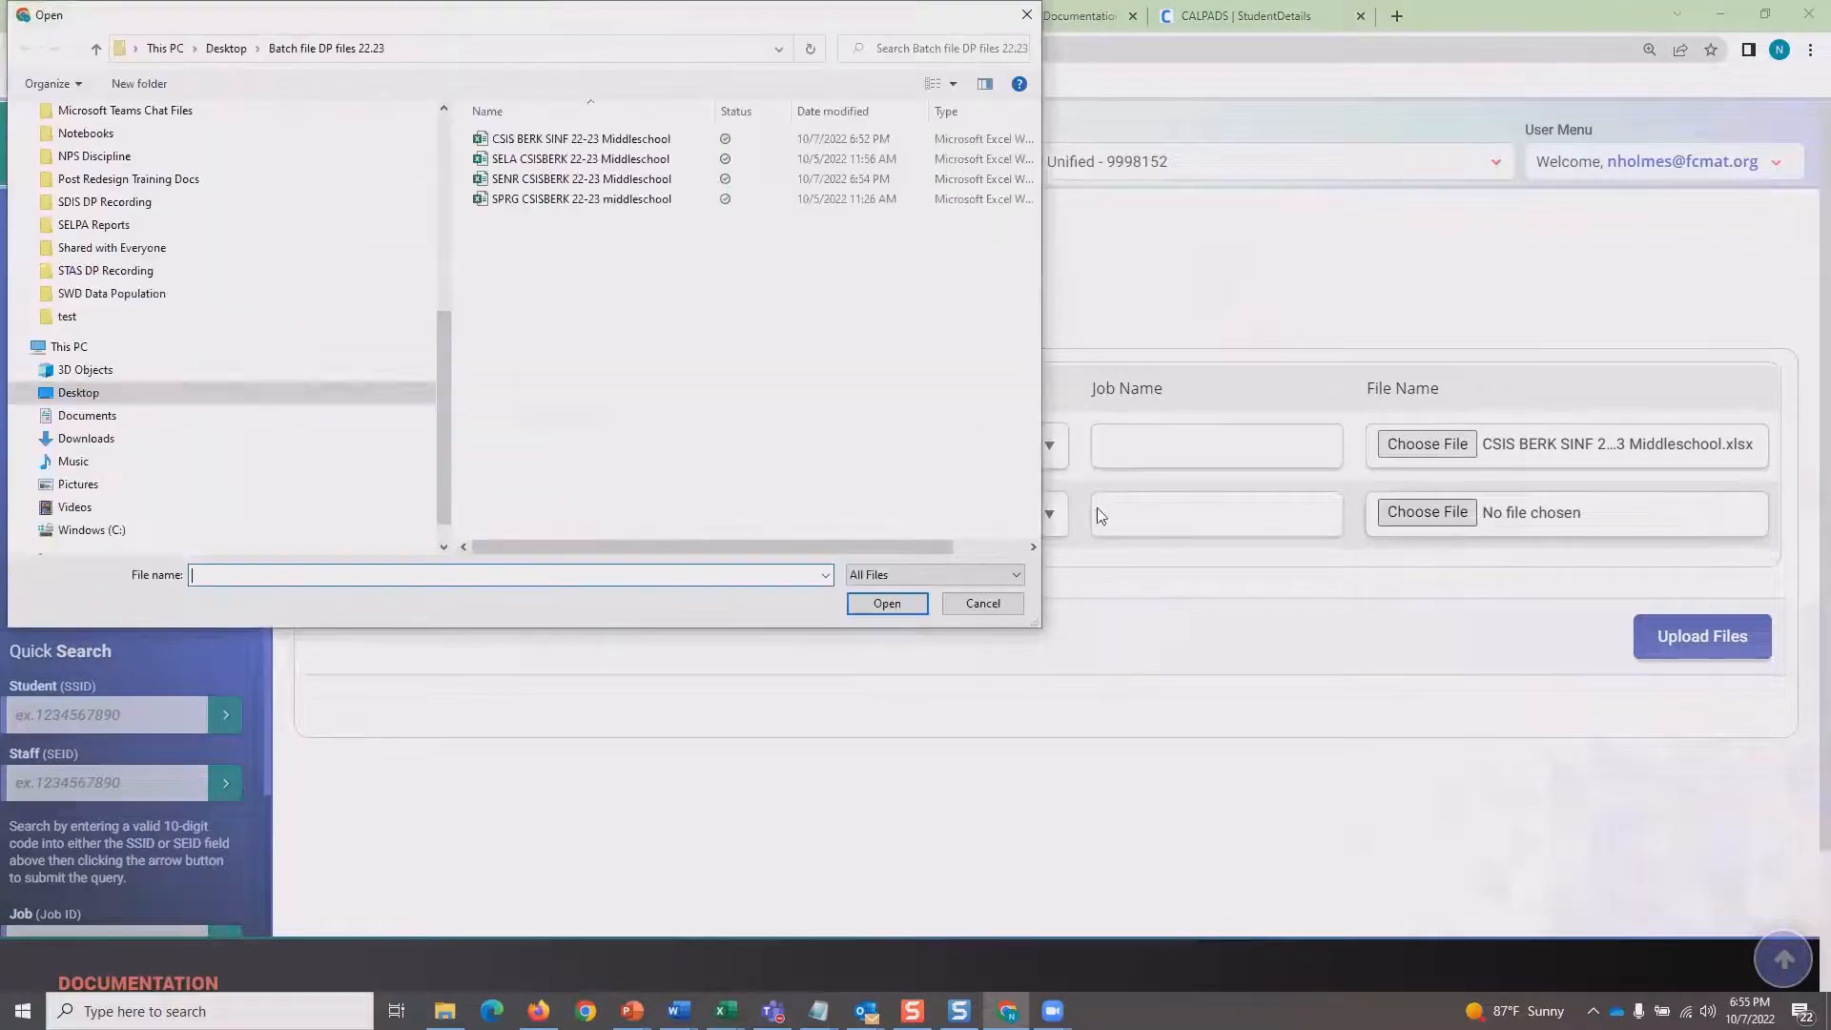
click(563, 199)
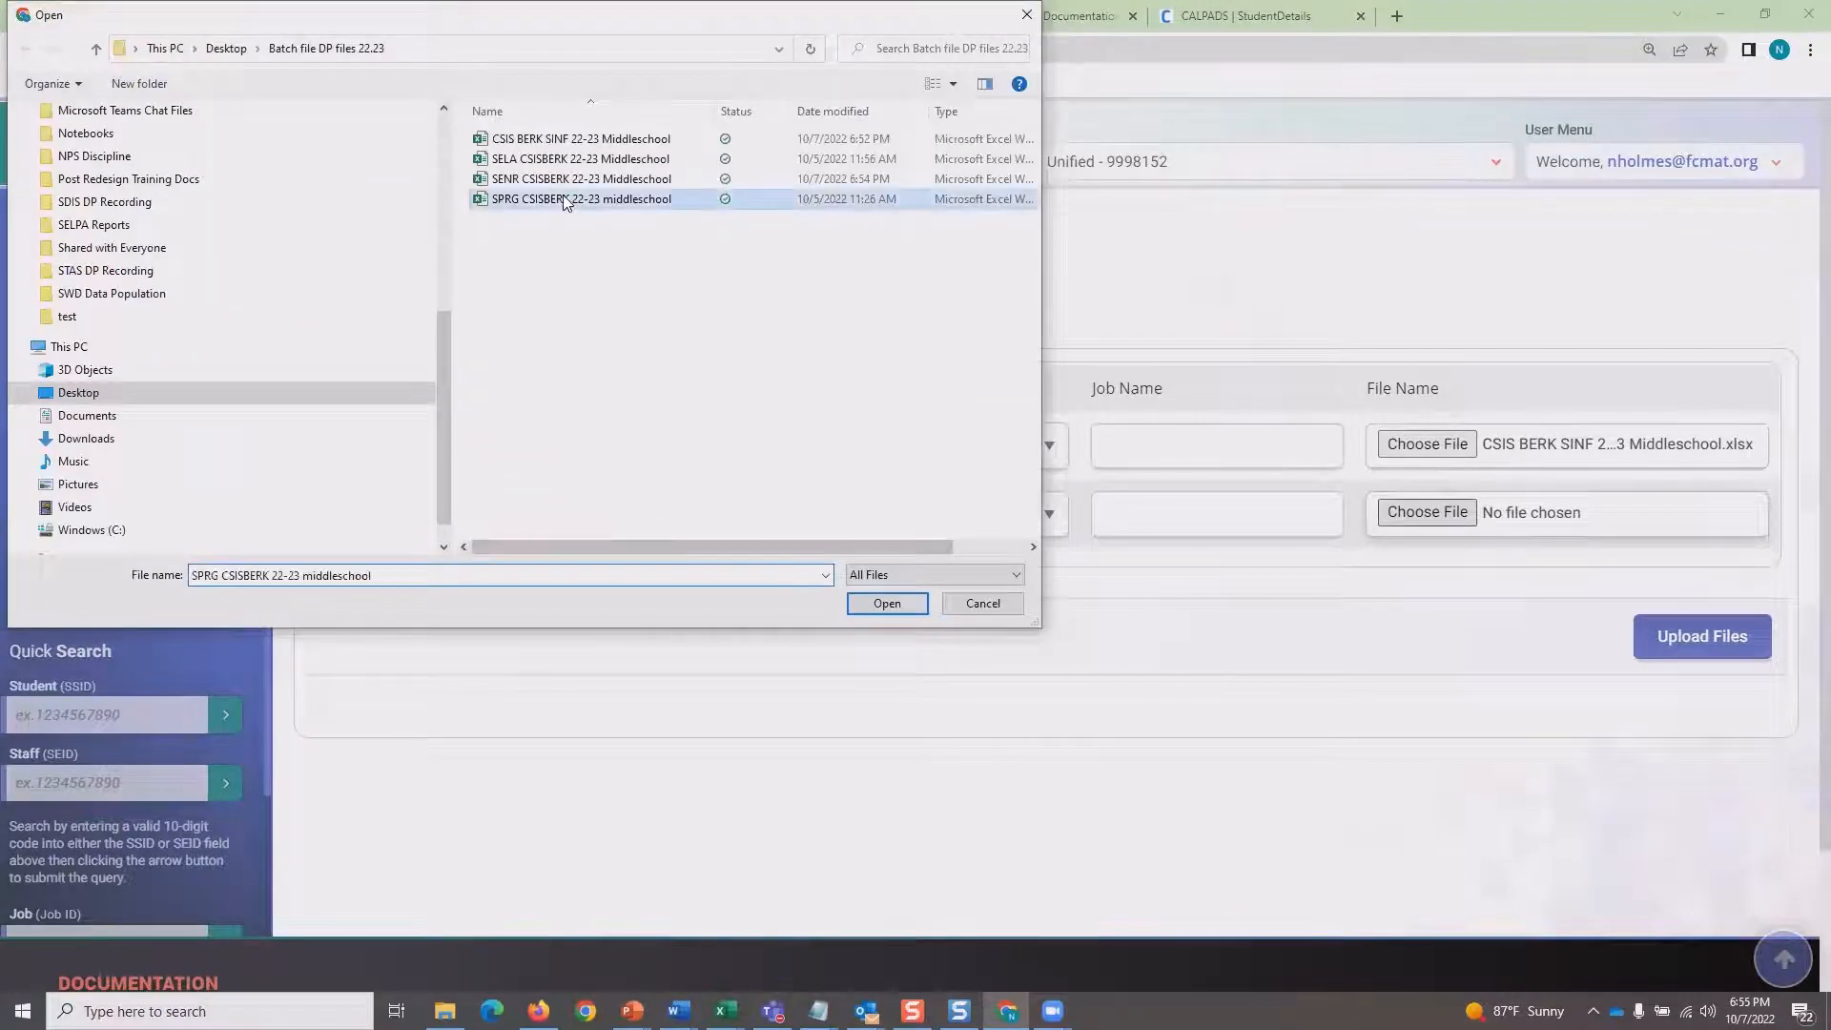
click(886, 603)
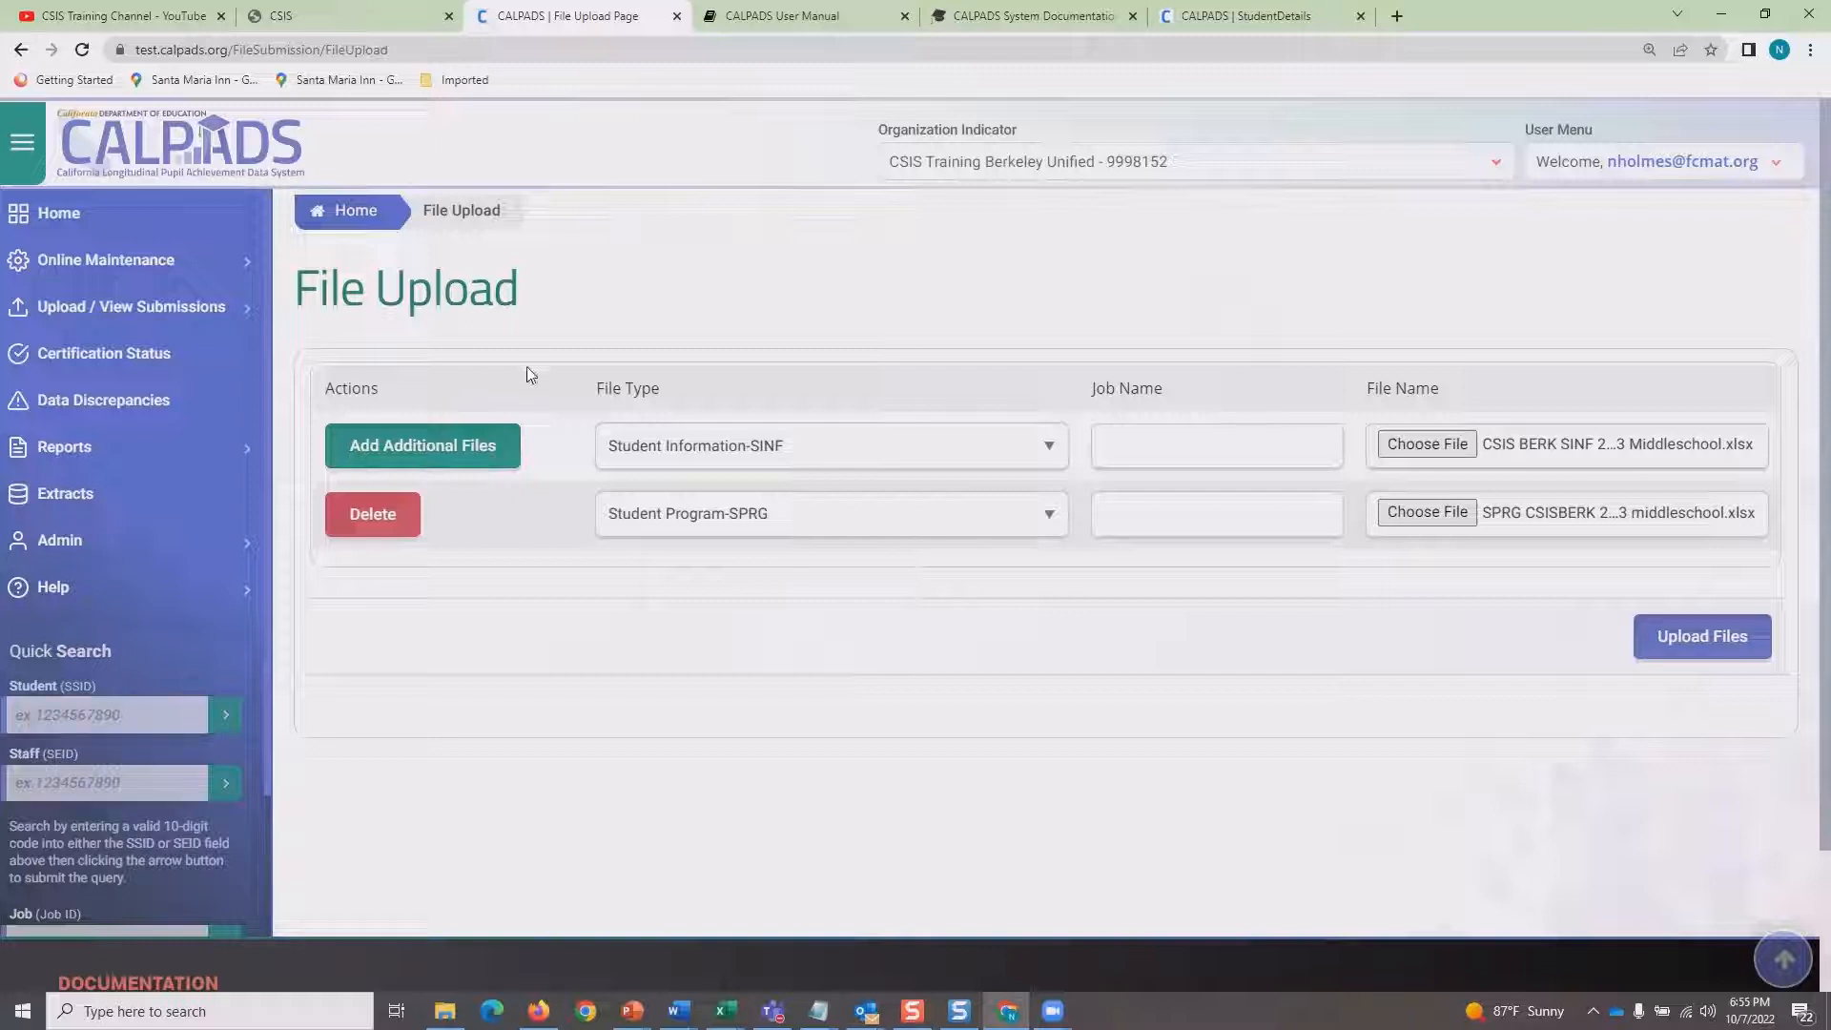
Add a third upload row with file type Student English Learner Acquisition Status-SELA and attach the SELA CSISBERK 22-23 Middleschool file.
click(437, 455)
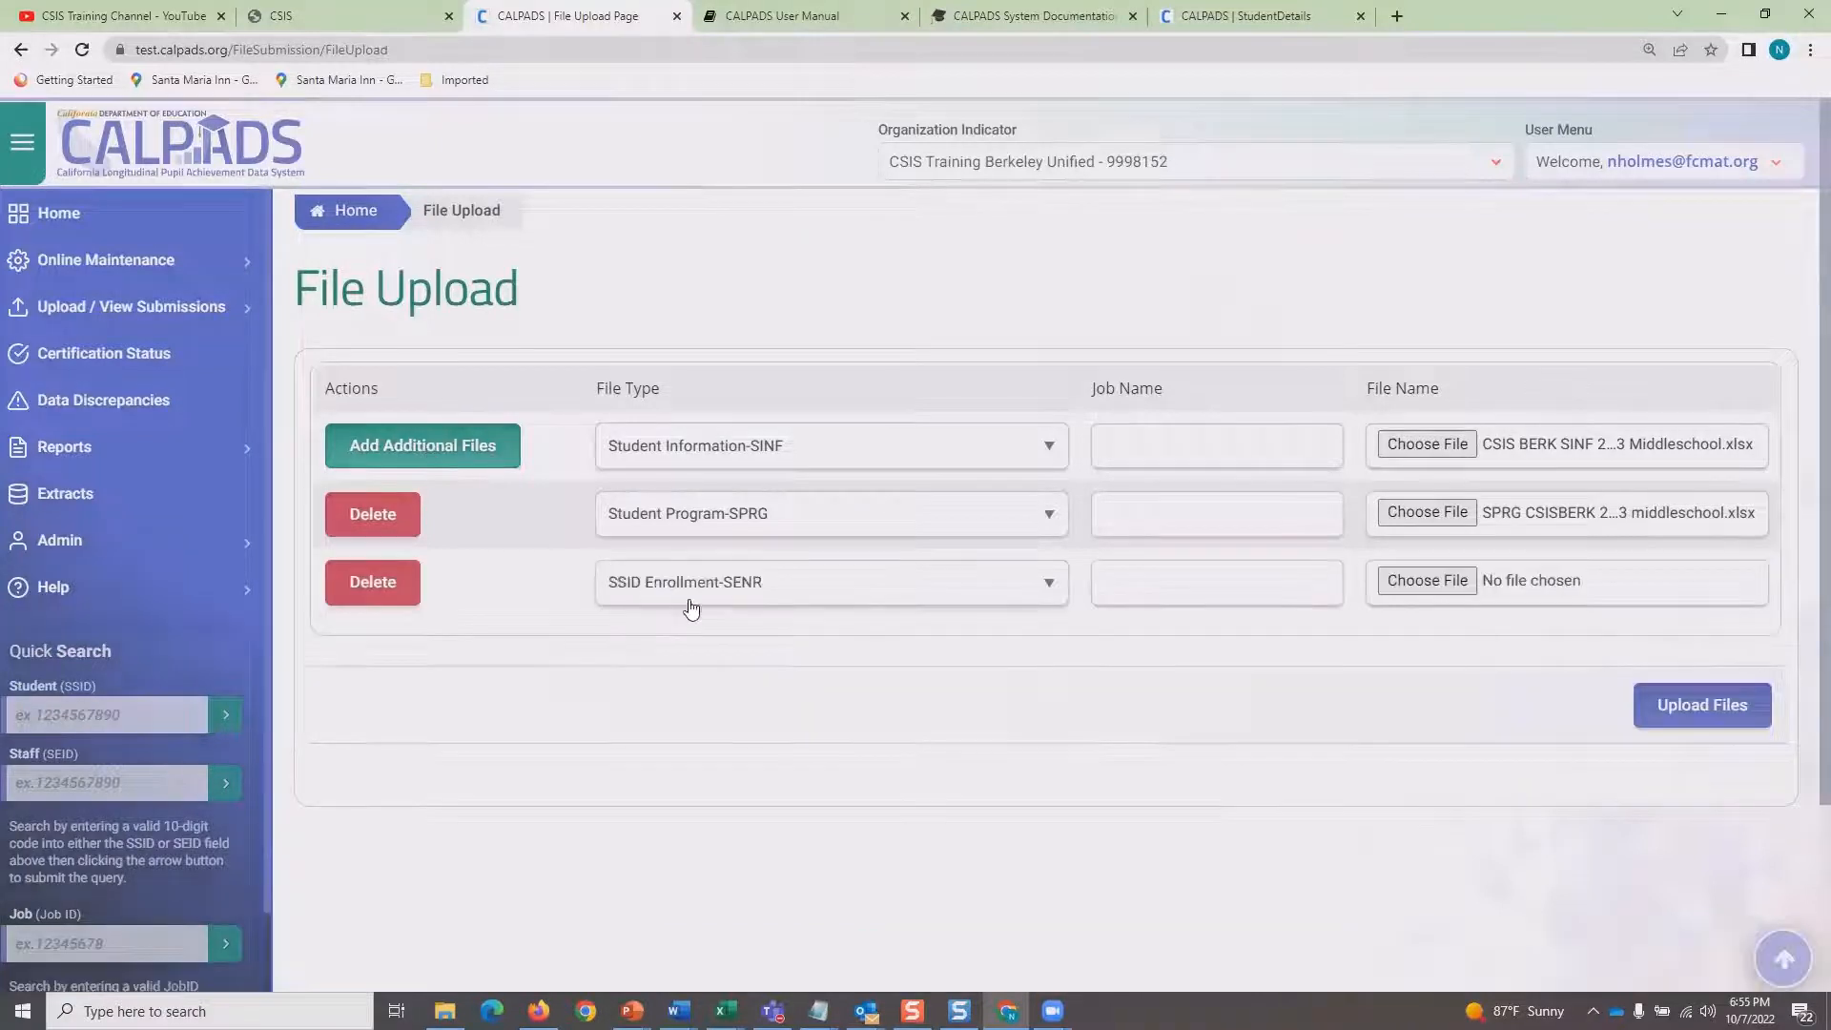
click(689, 601)
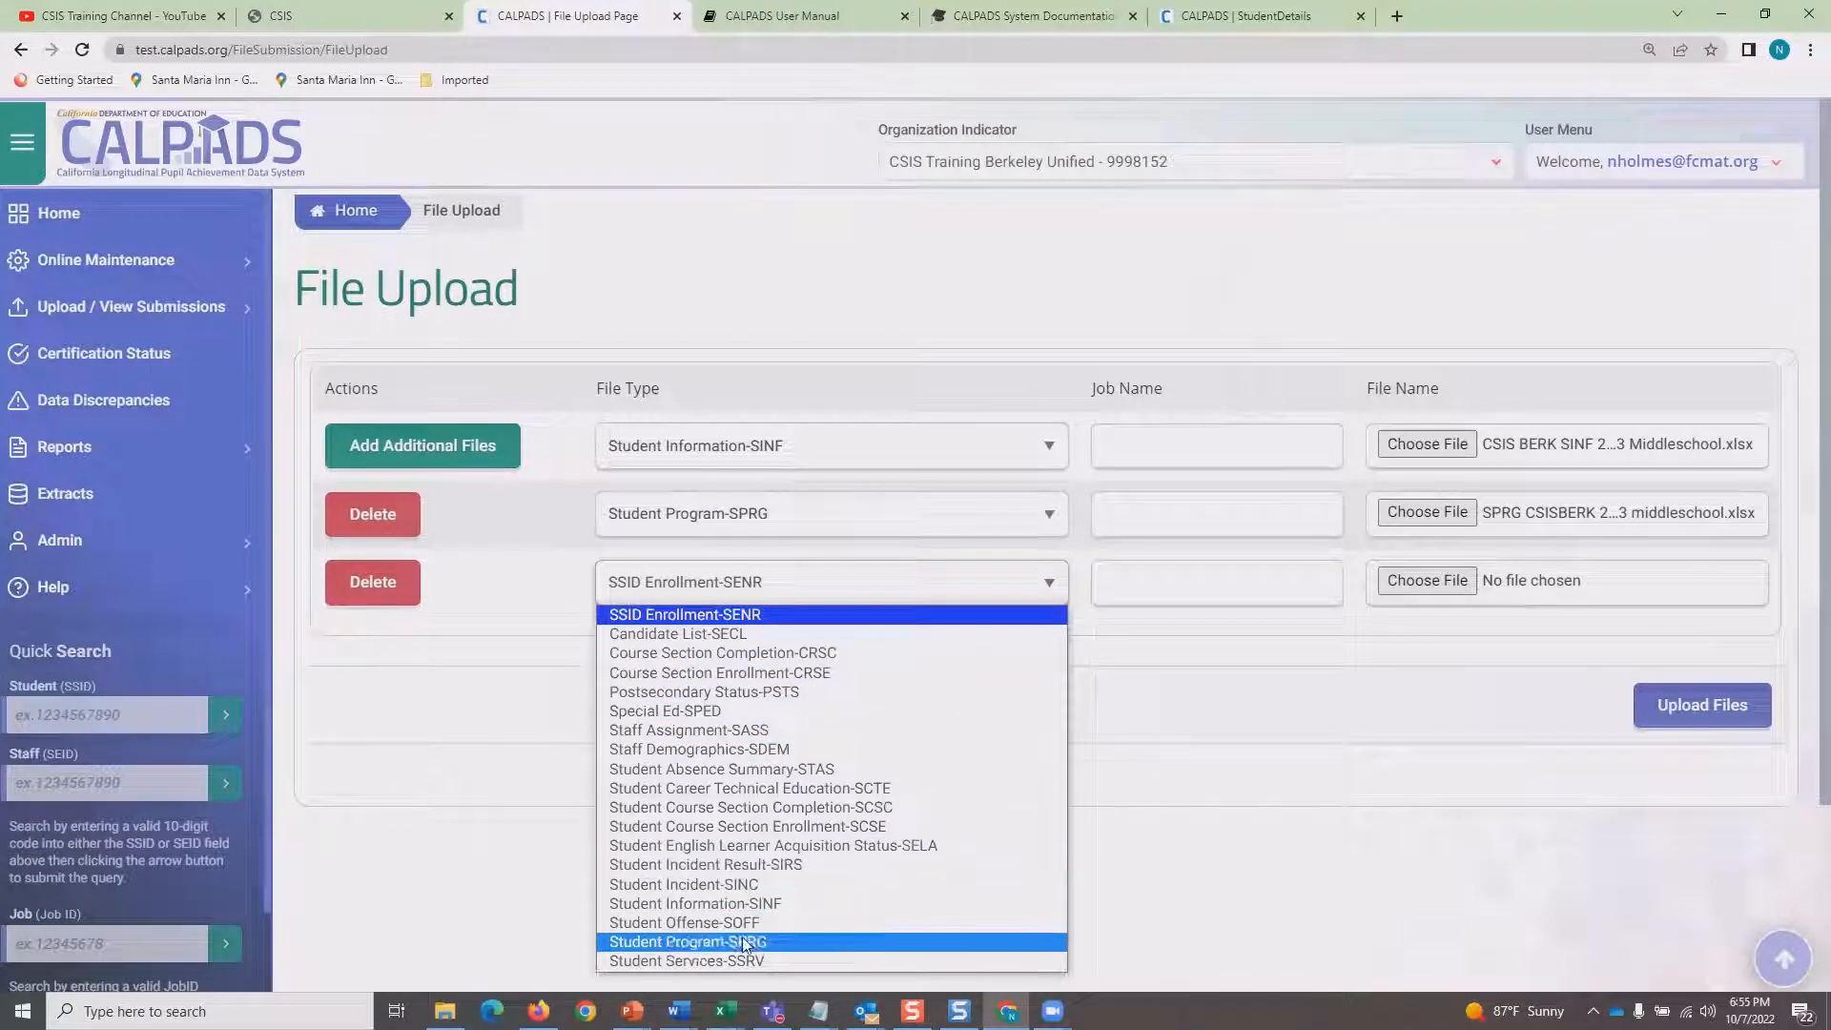
click(740, 845)
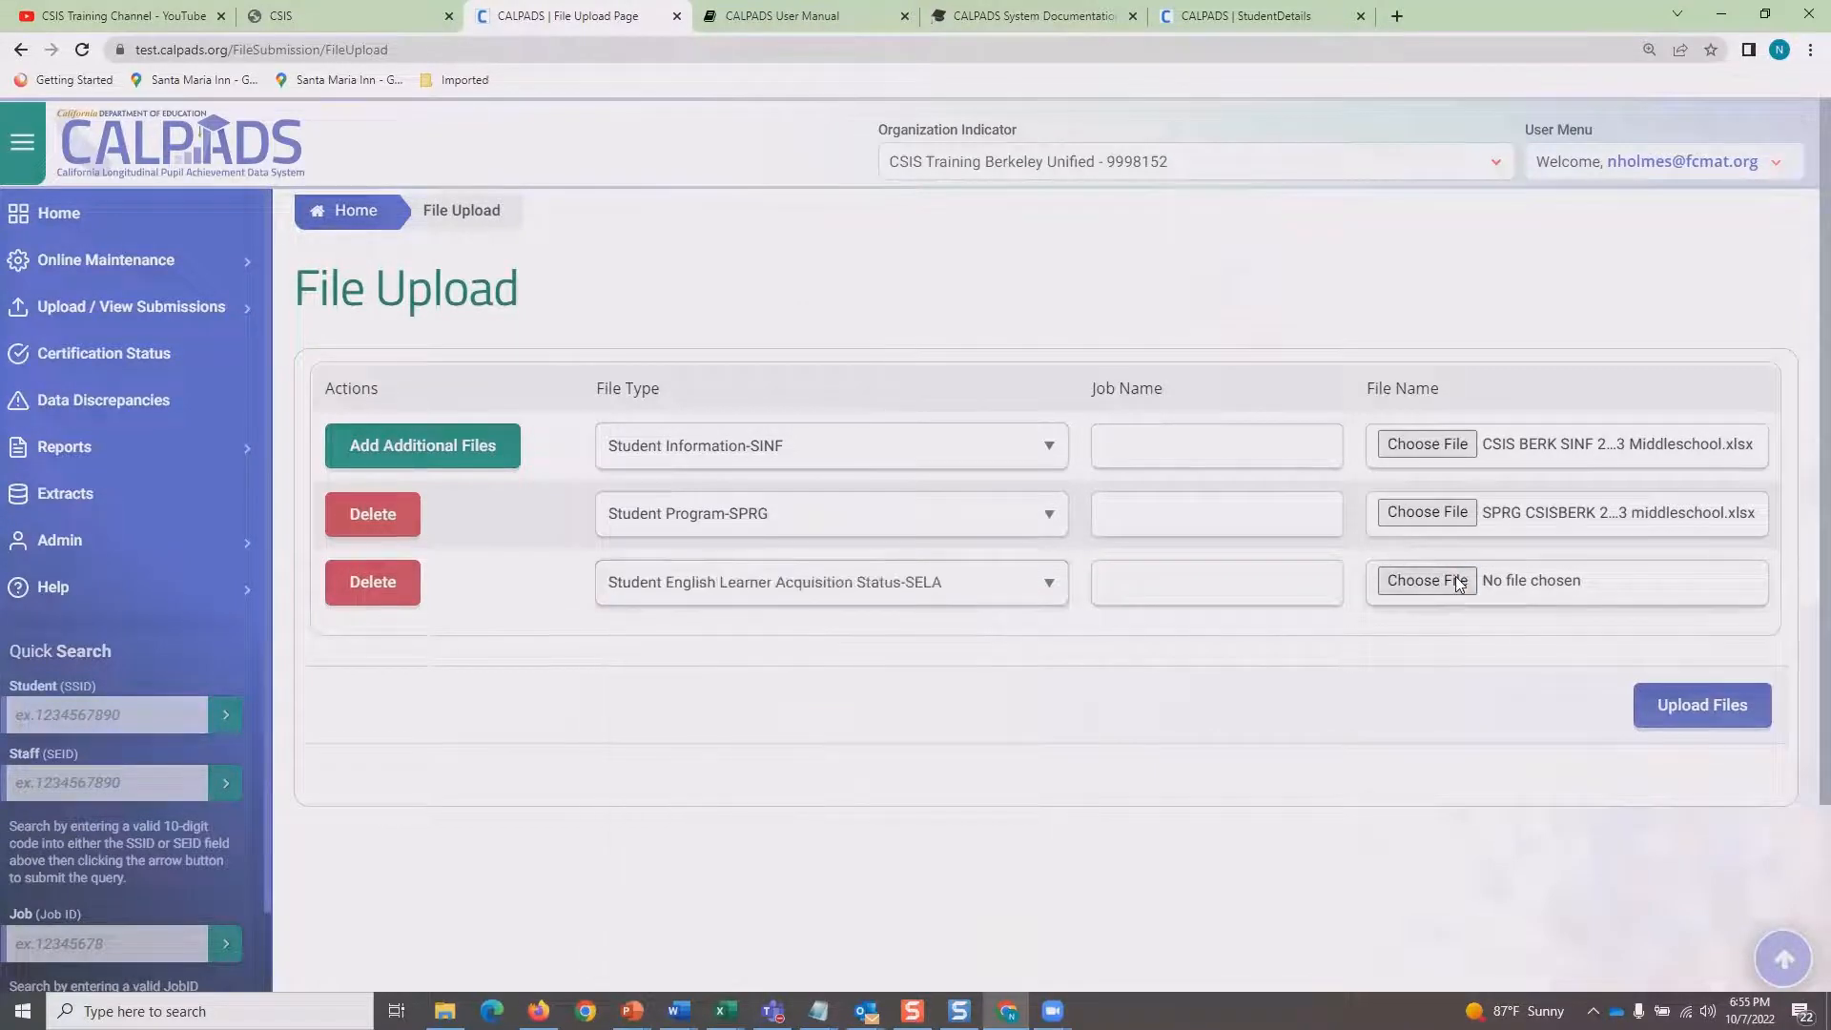
click(1427, 581)
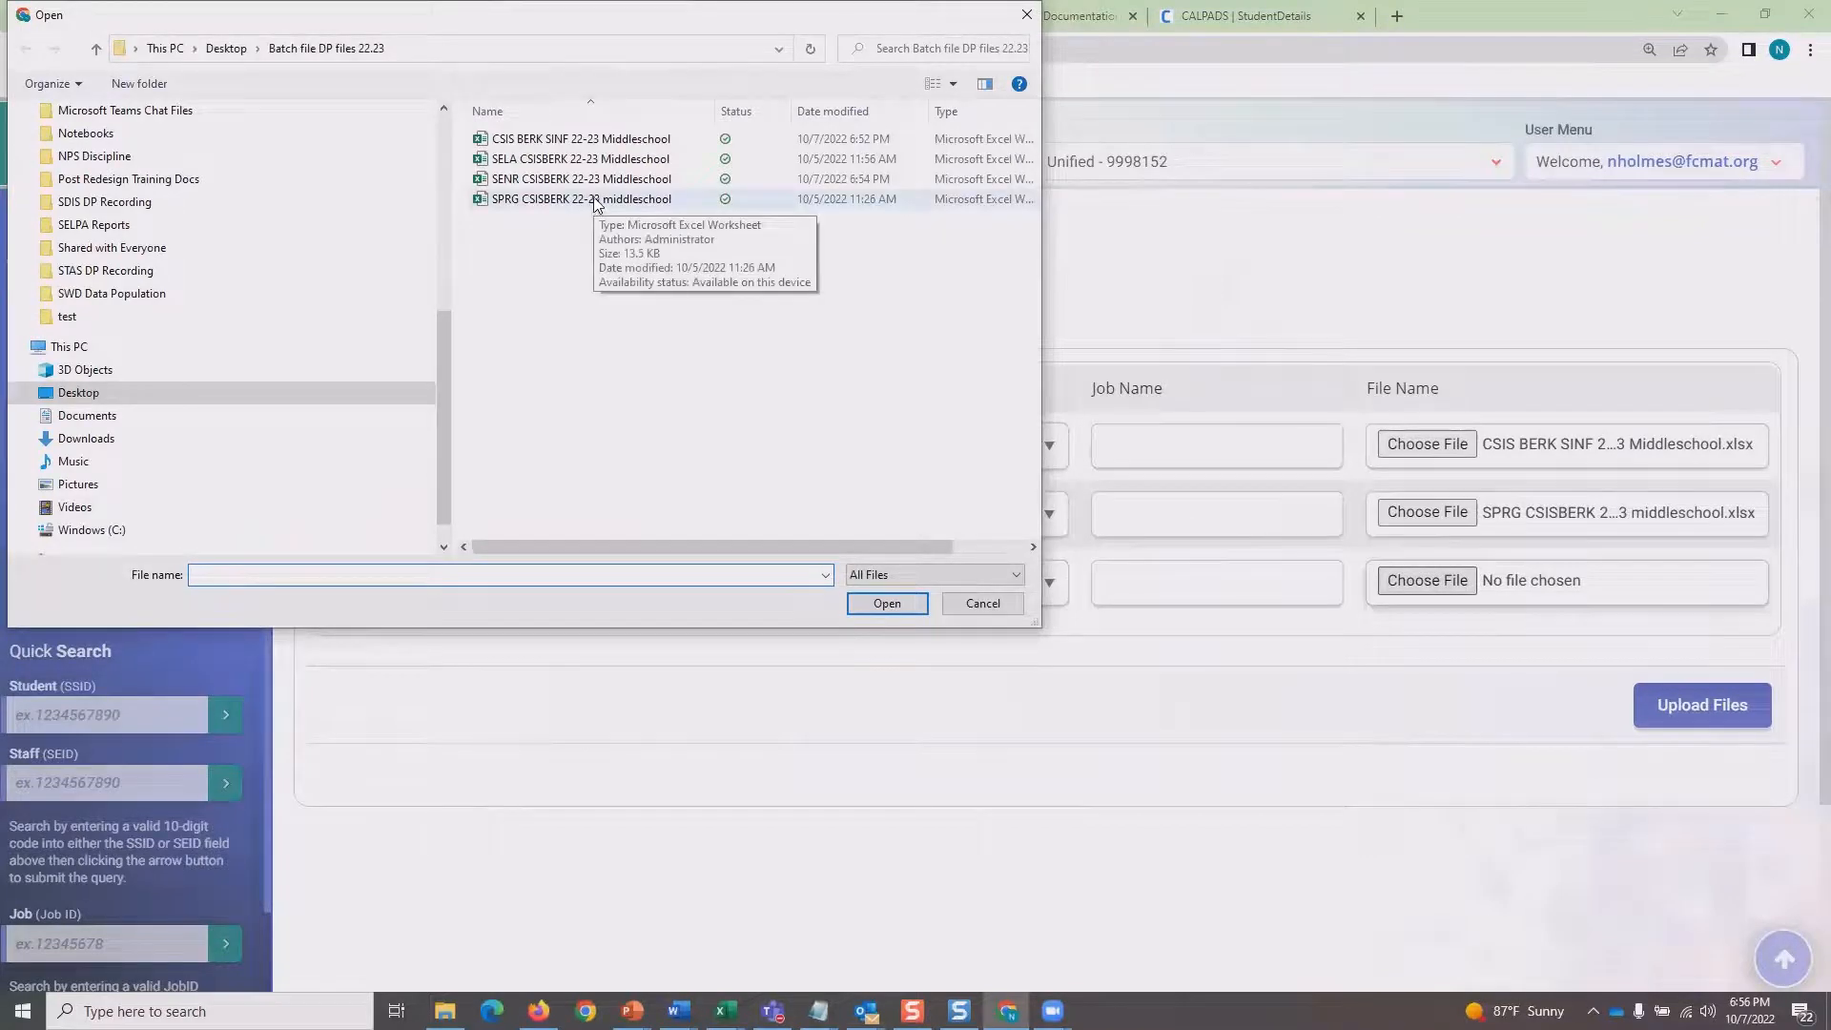
click(597, 160)
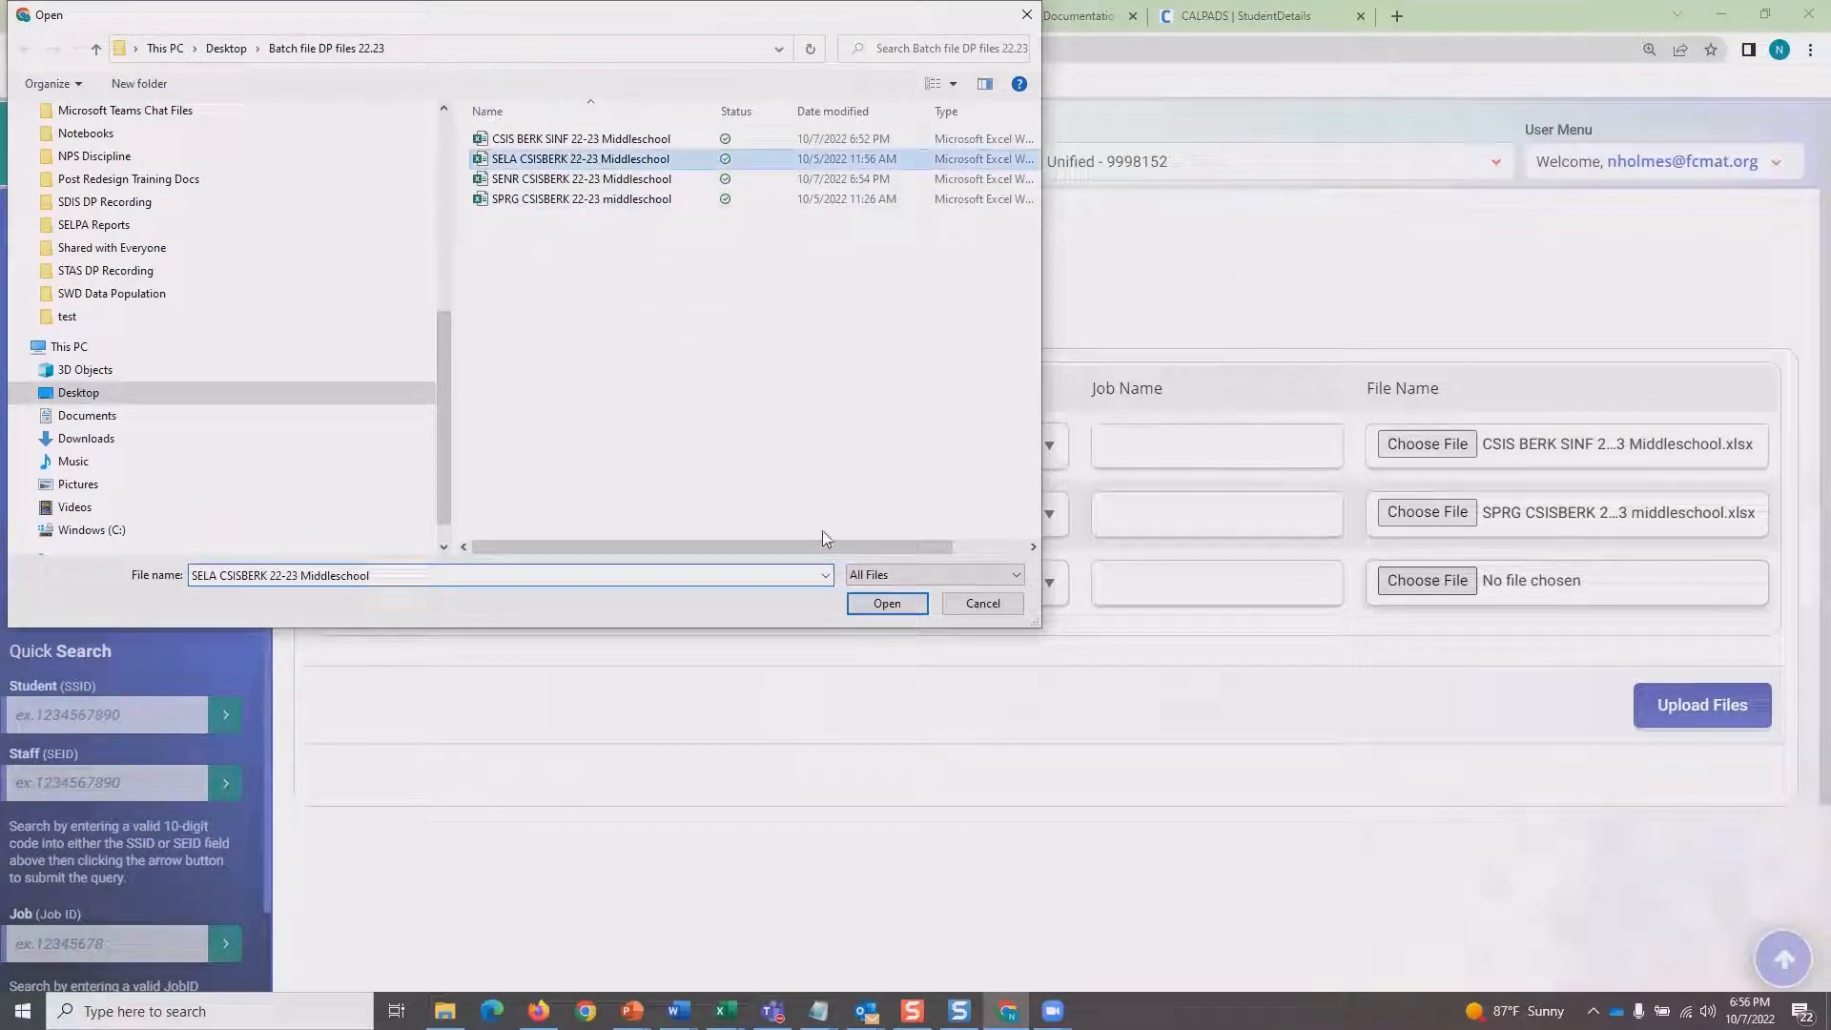
click(879, 604)
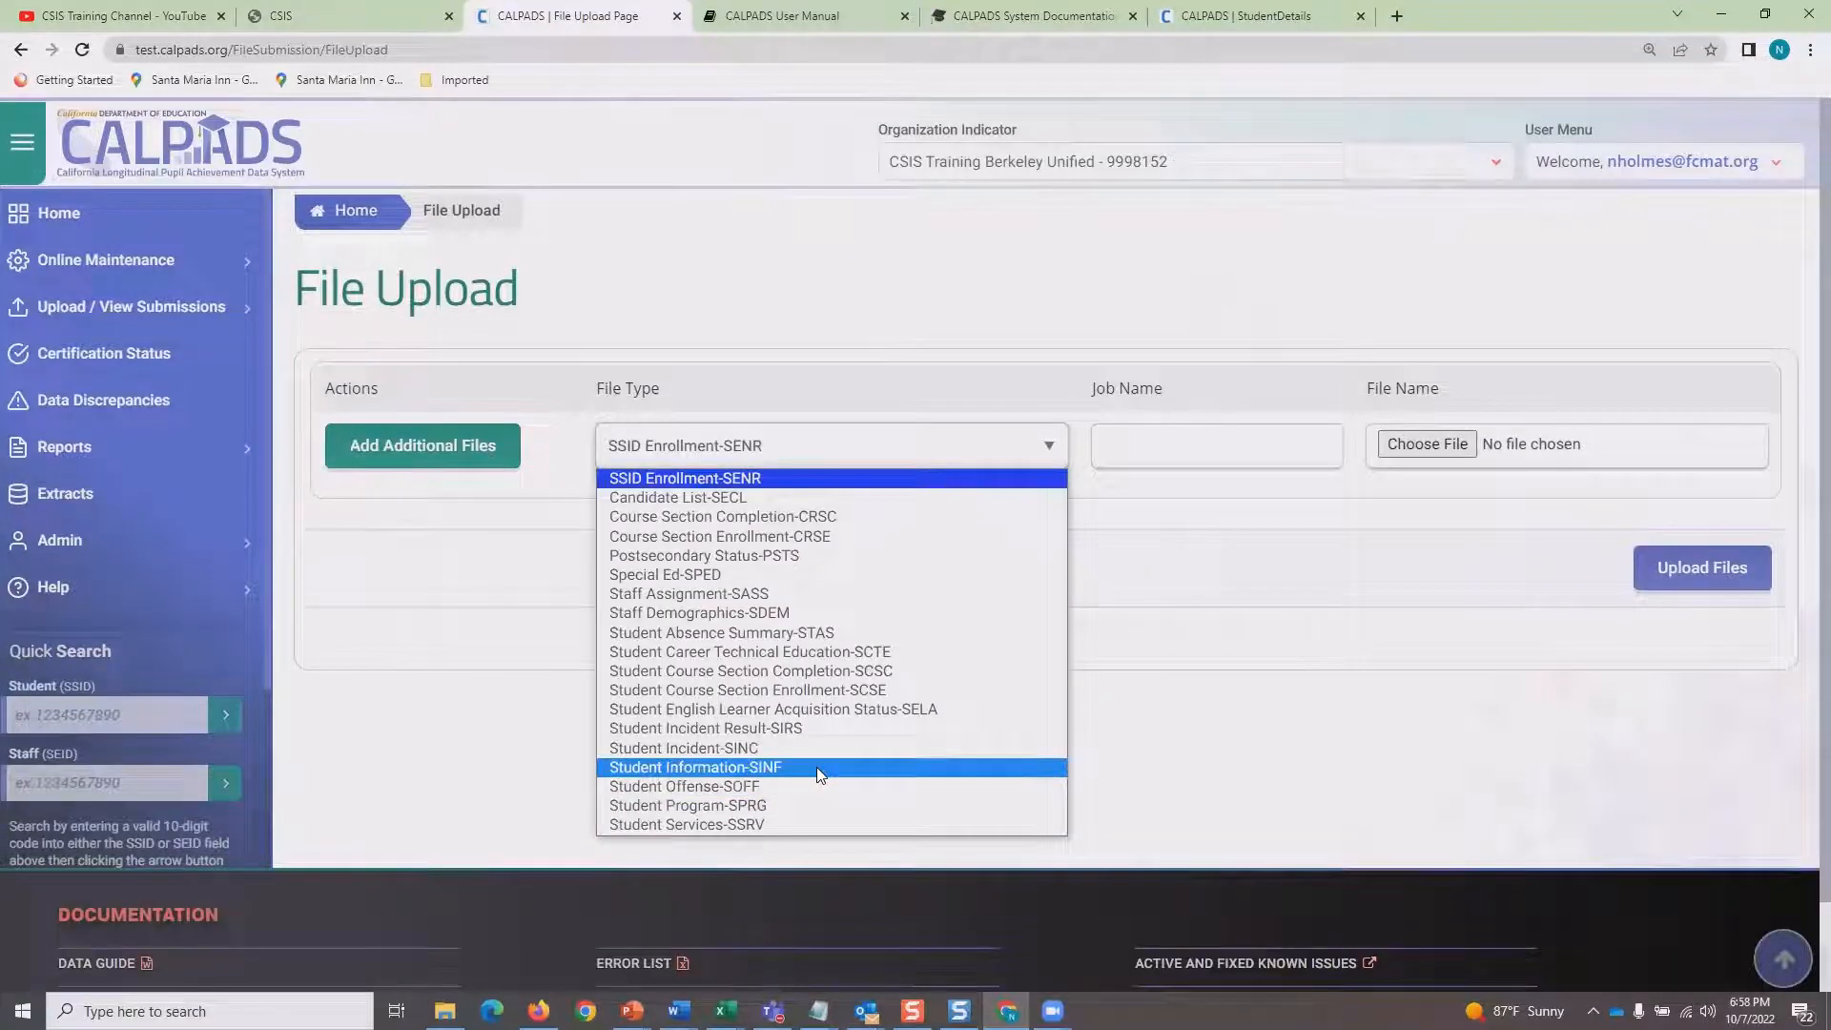
Set the first upload row's file type to Student Information-SINF and attach the CSIS BERK SINF 22-23 Middleschool file.
click(816, 767)
click(1421, 444)
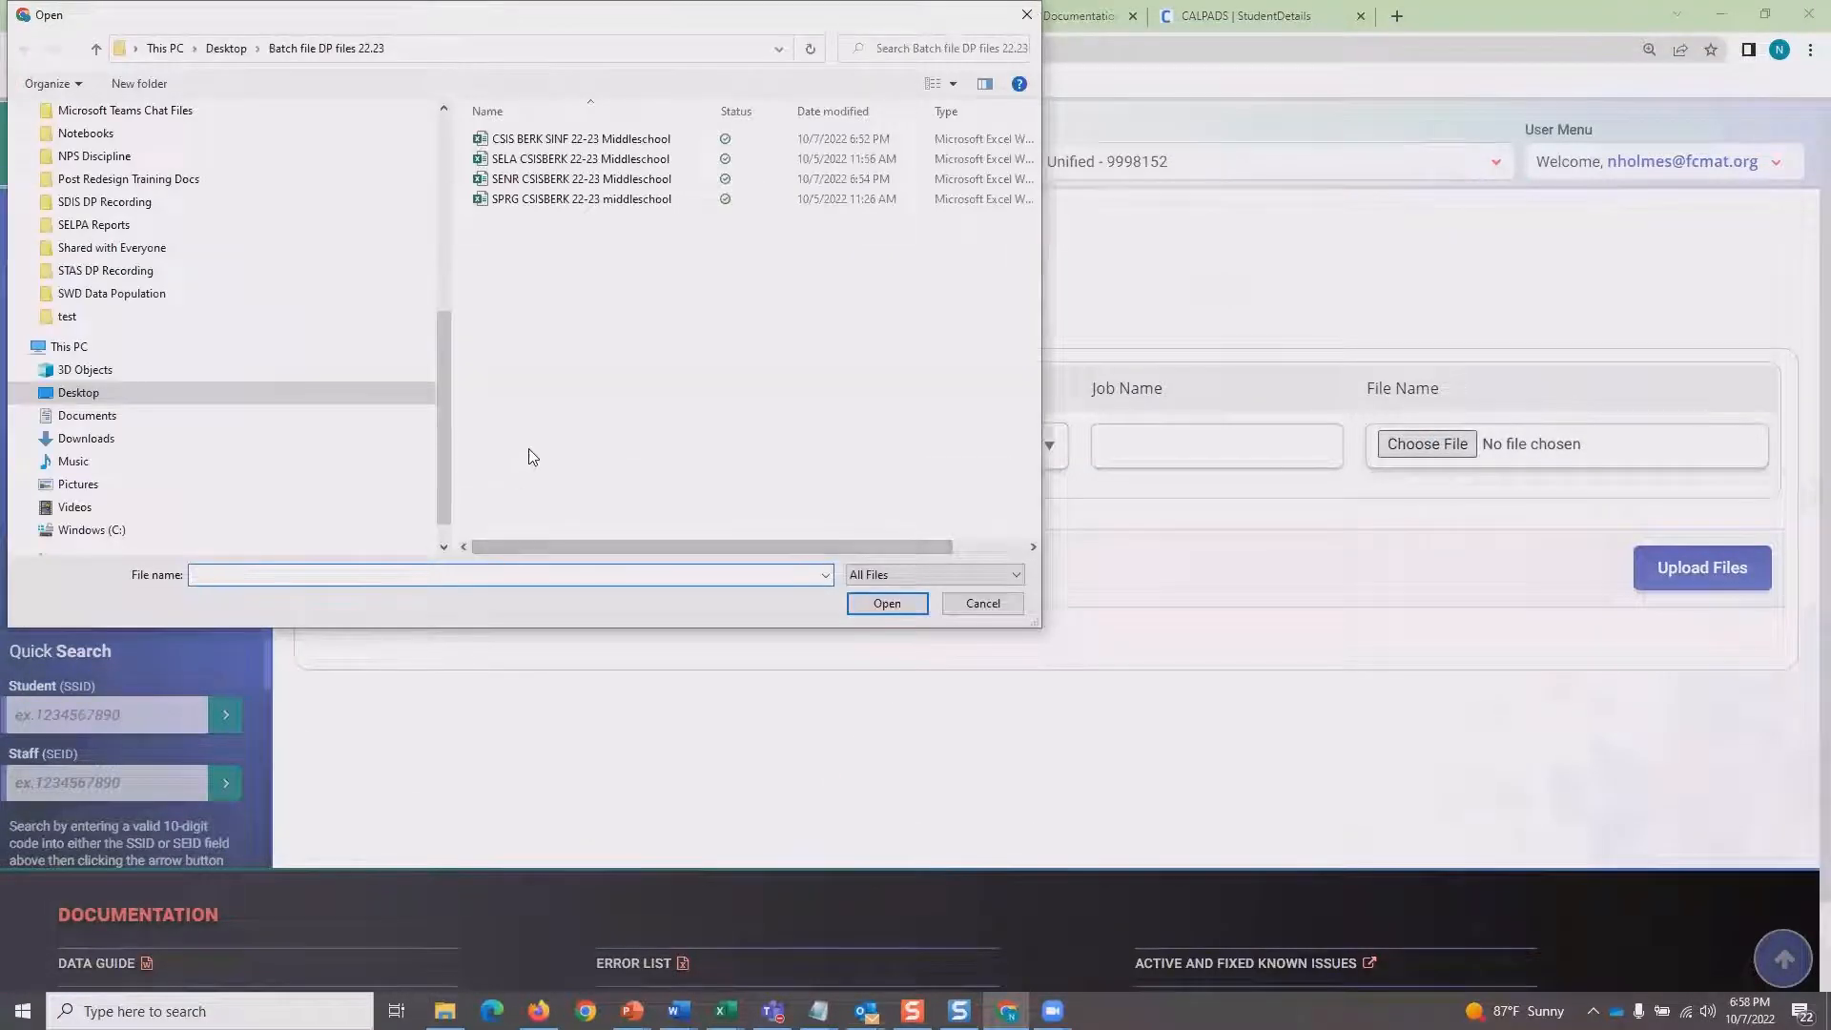
click(551, 140)
click(890, 608)
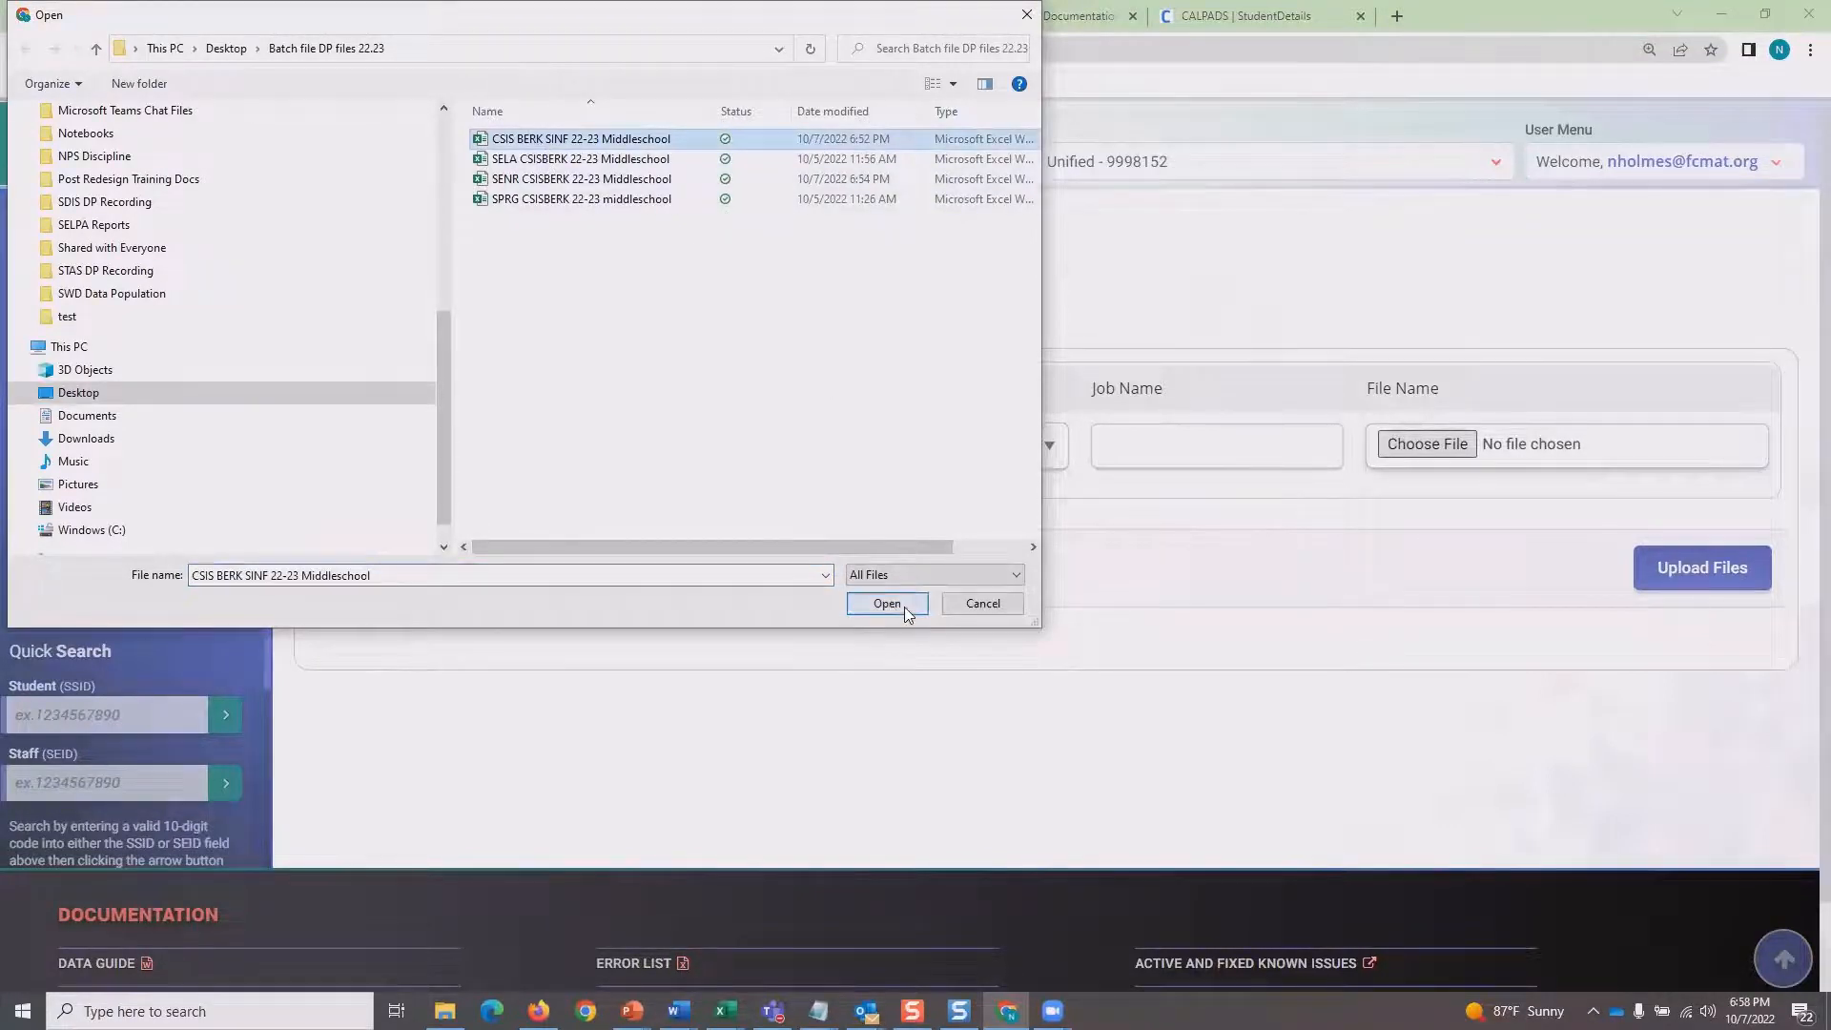
Add a second row of type Student Program-SPRG, attach the SPRG CSISBERK 22-23 middleschool file, and upload both files.
click(422, 446)
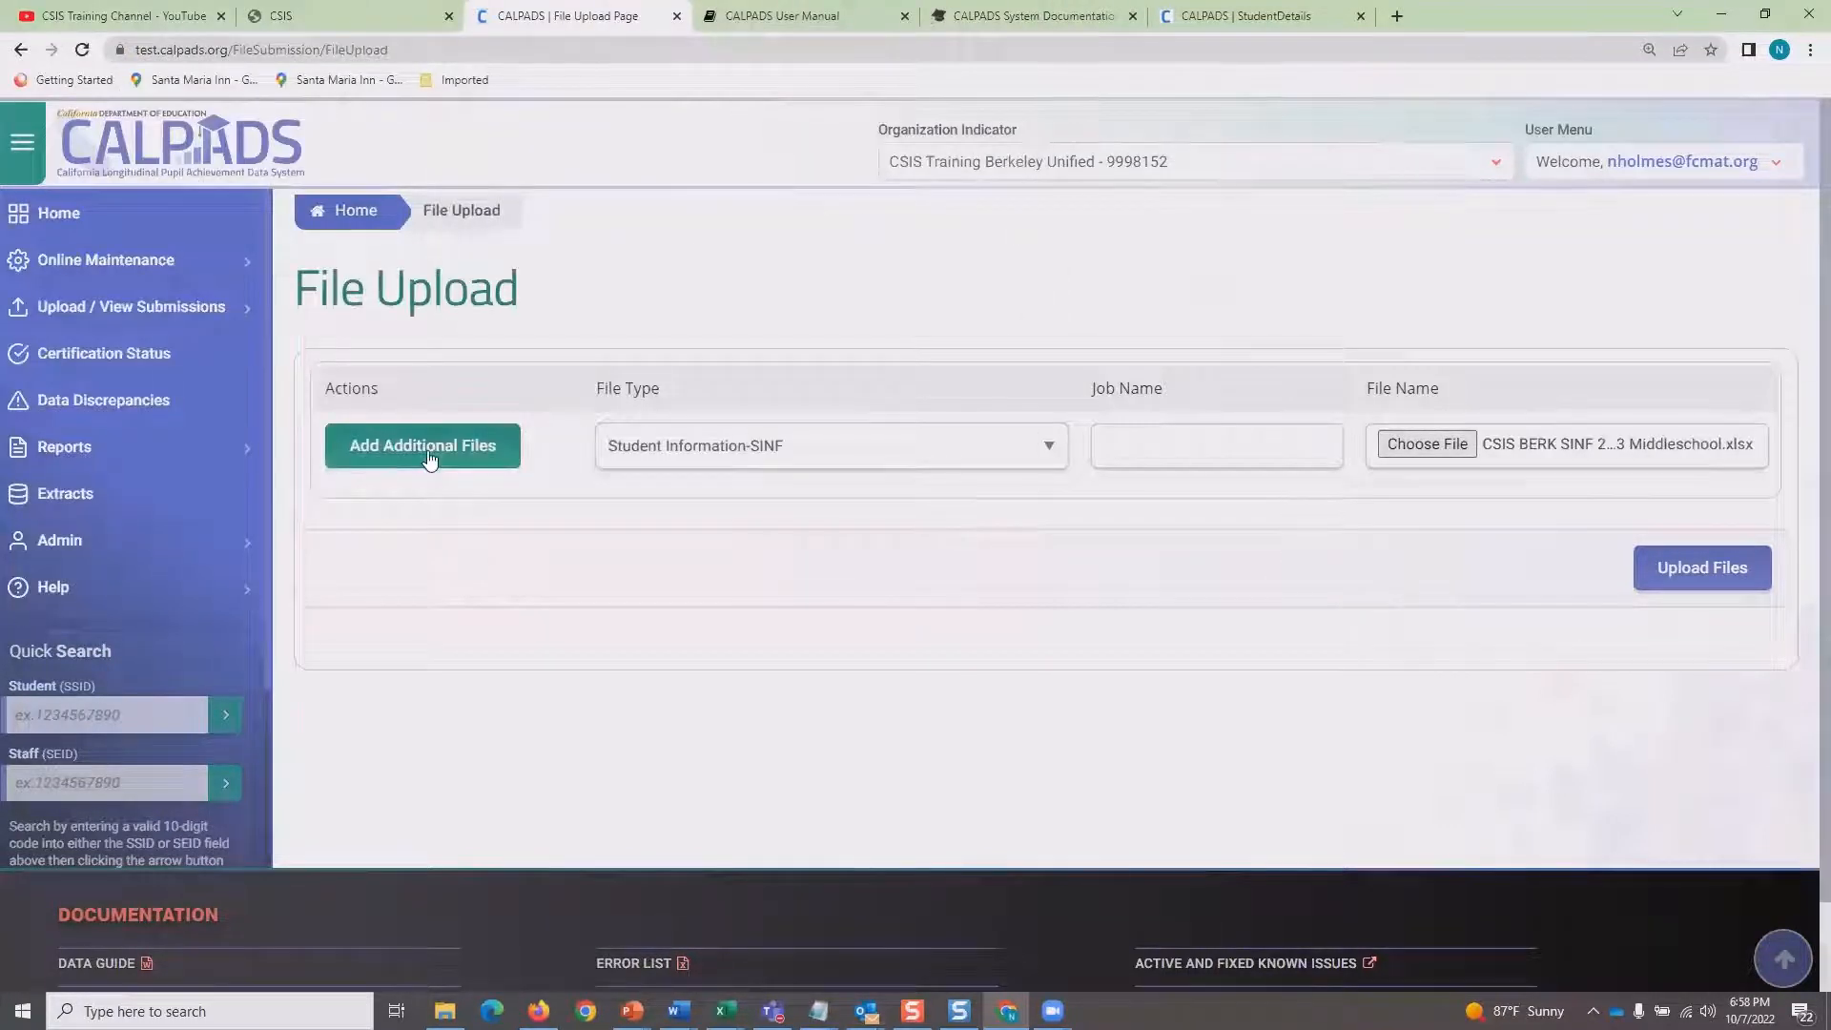
click(728, 523)
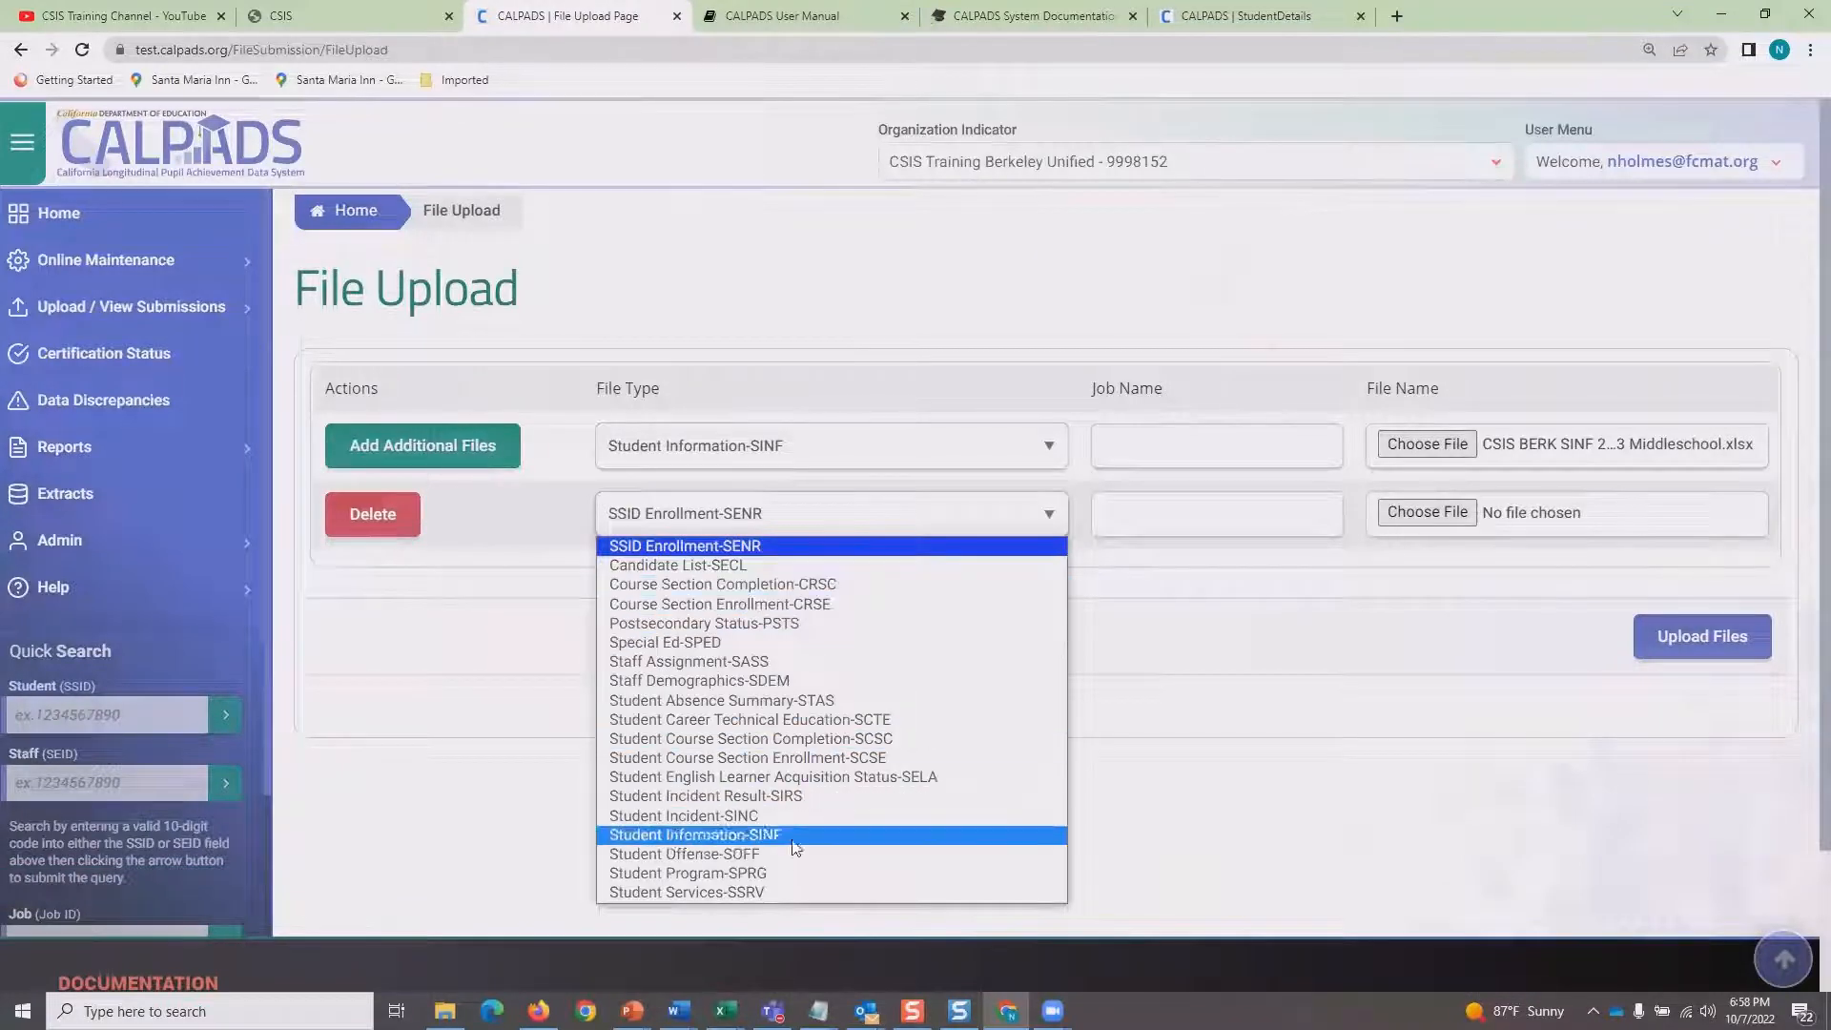
click(777, 873)
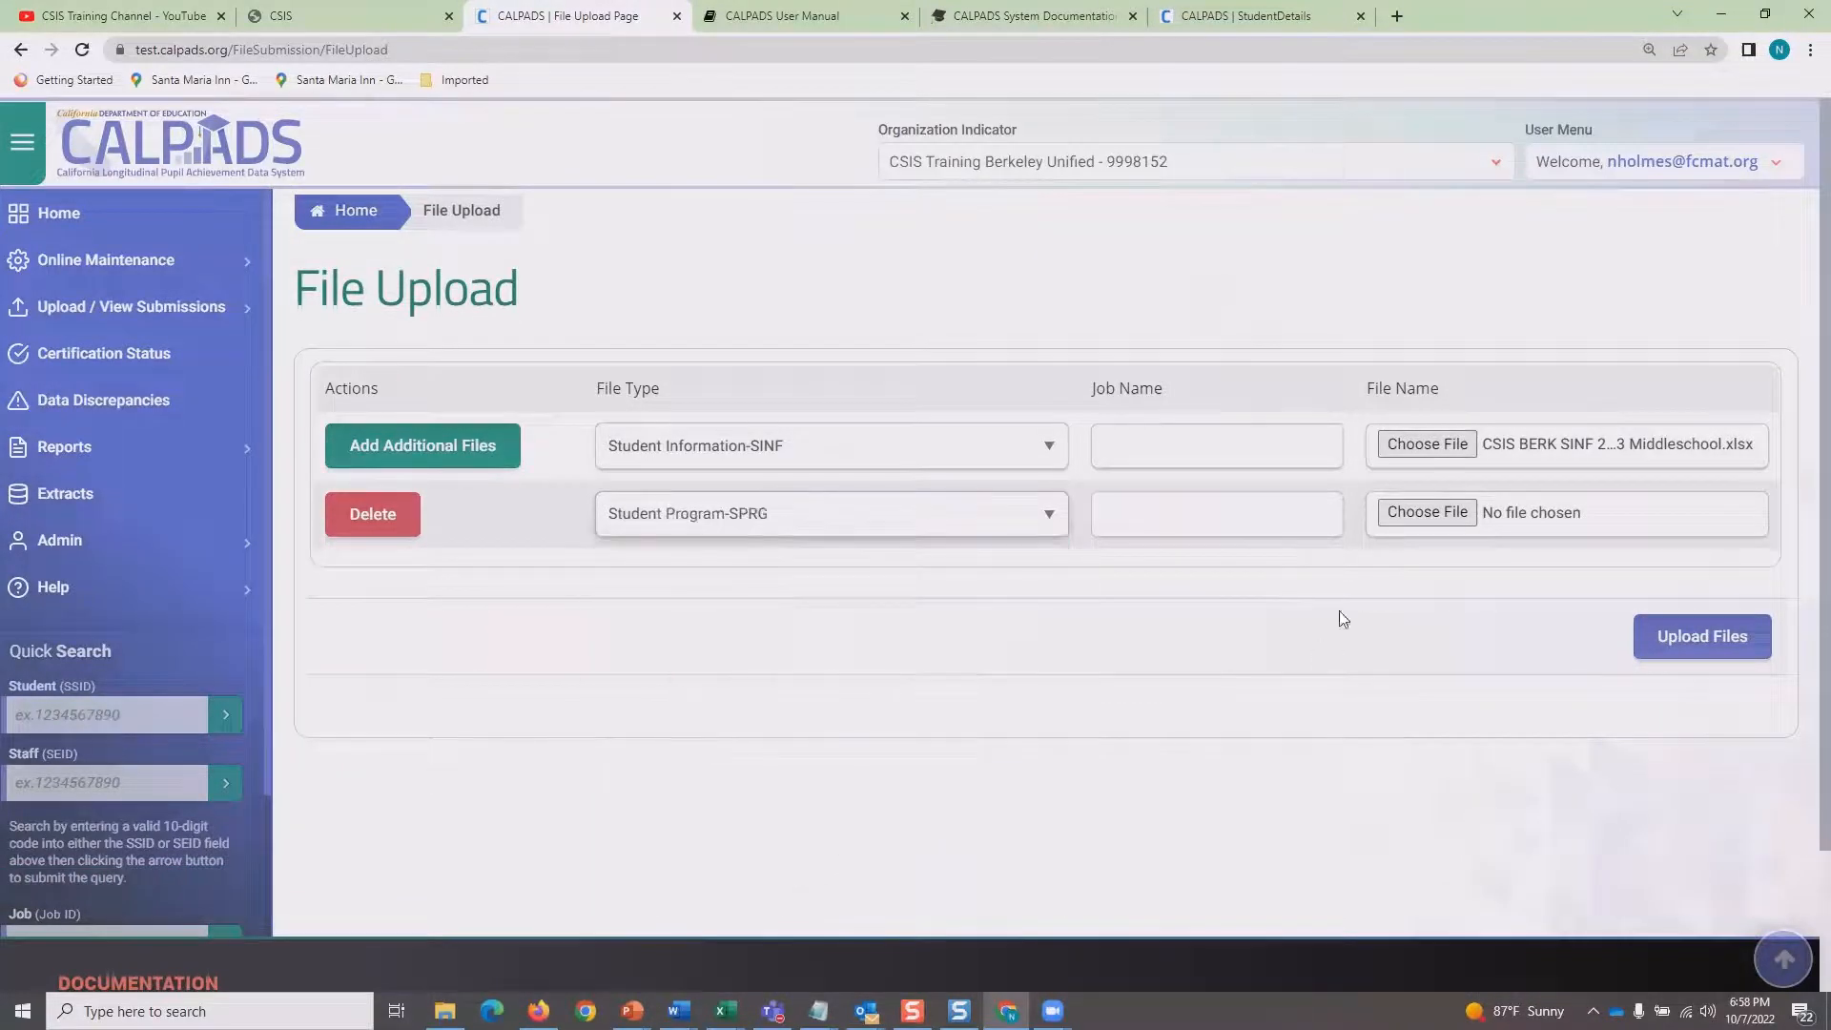
click(1416, 516)
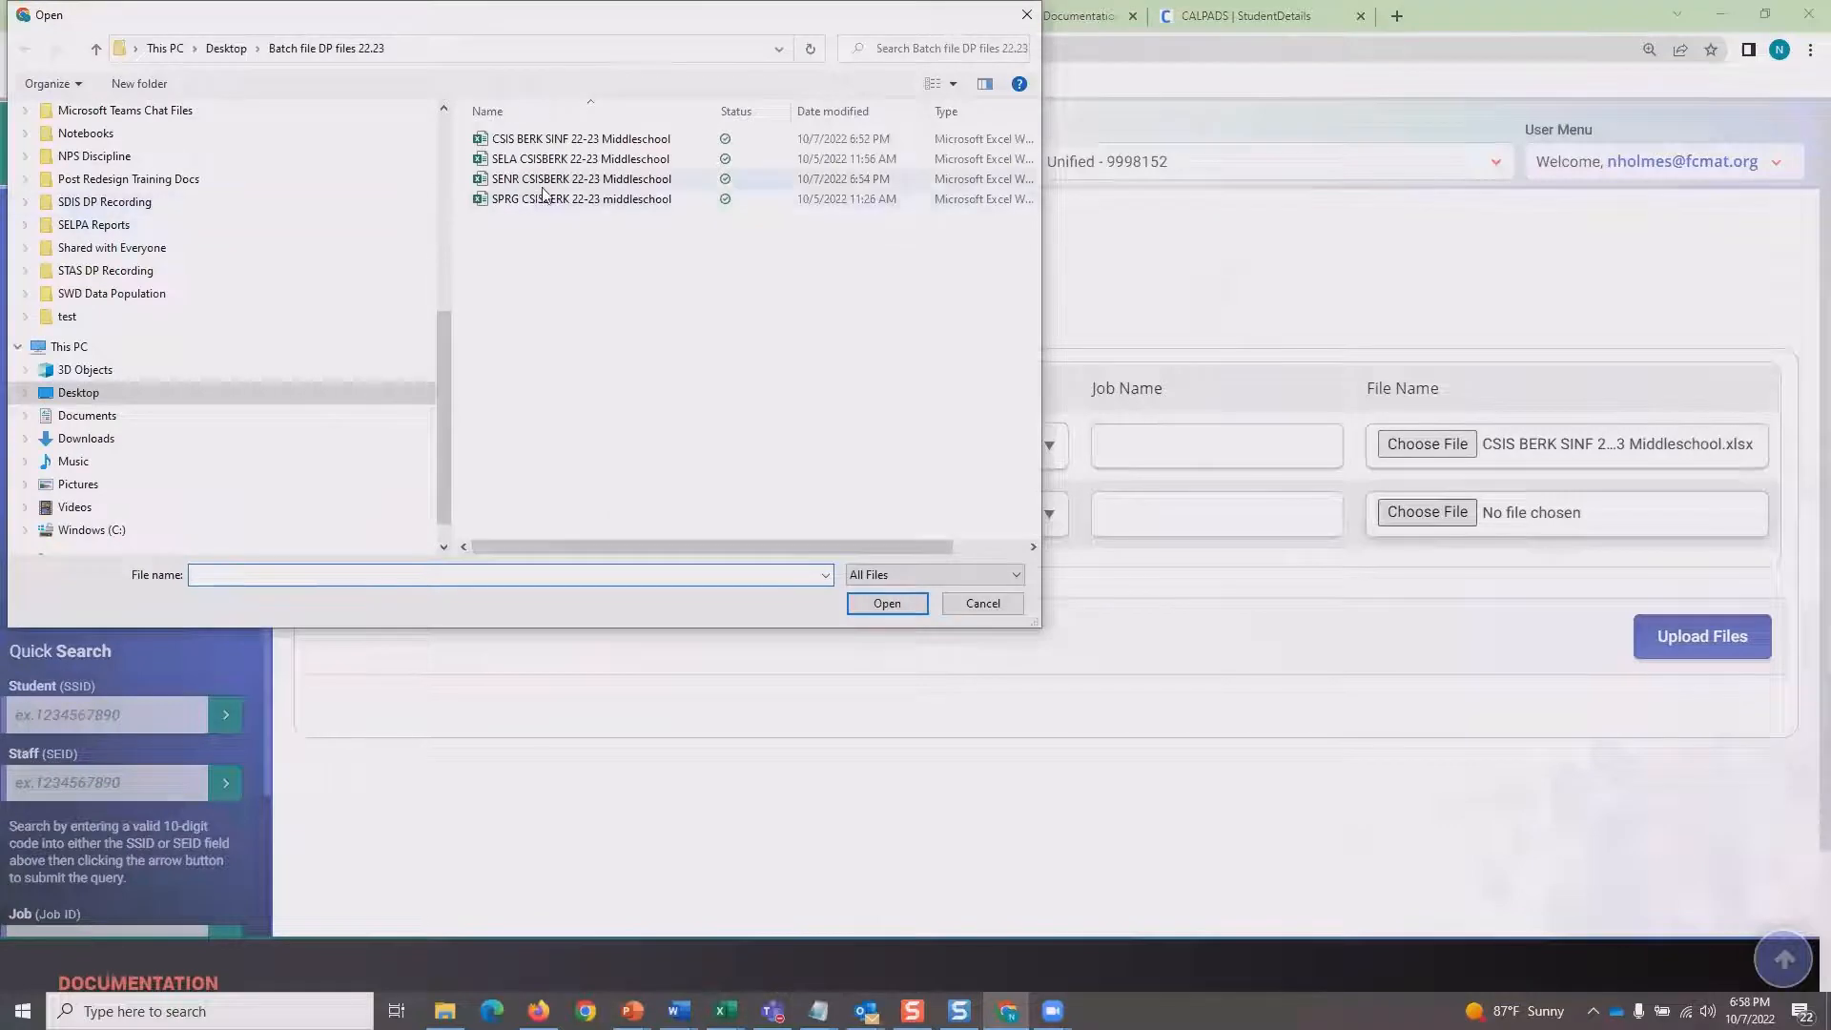
click(562, 200)
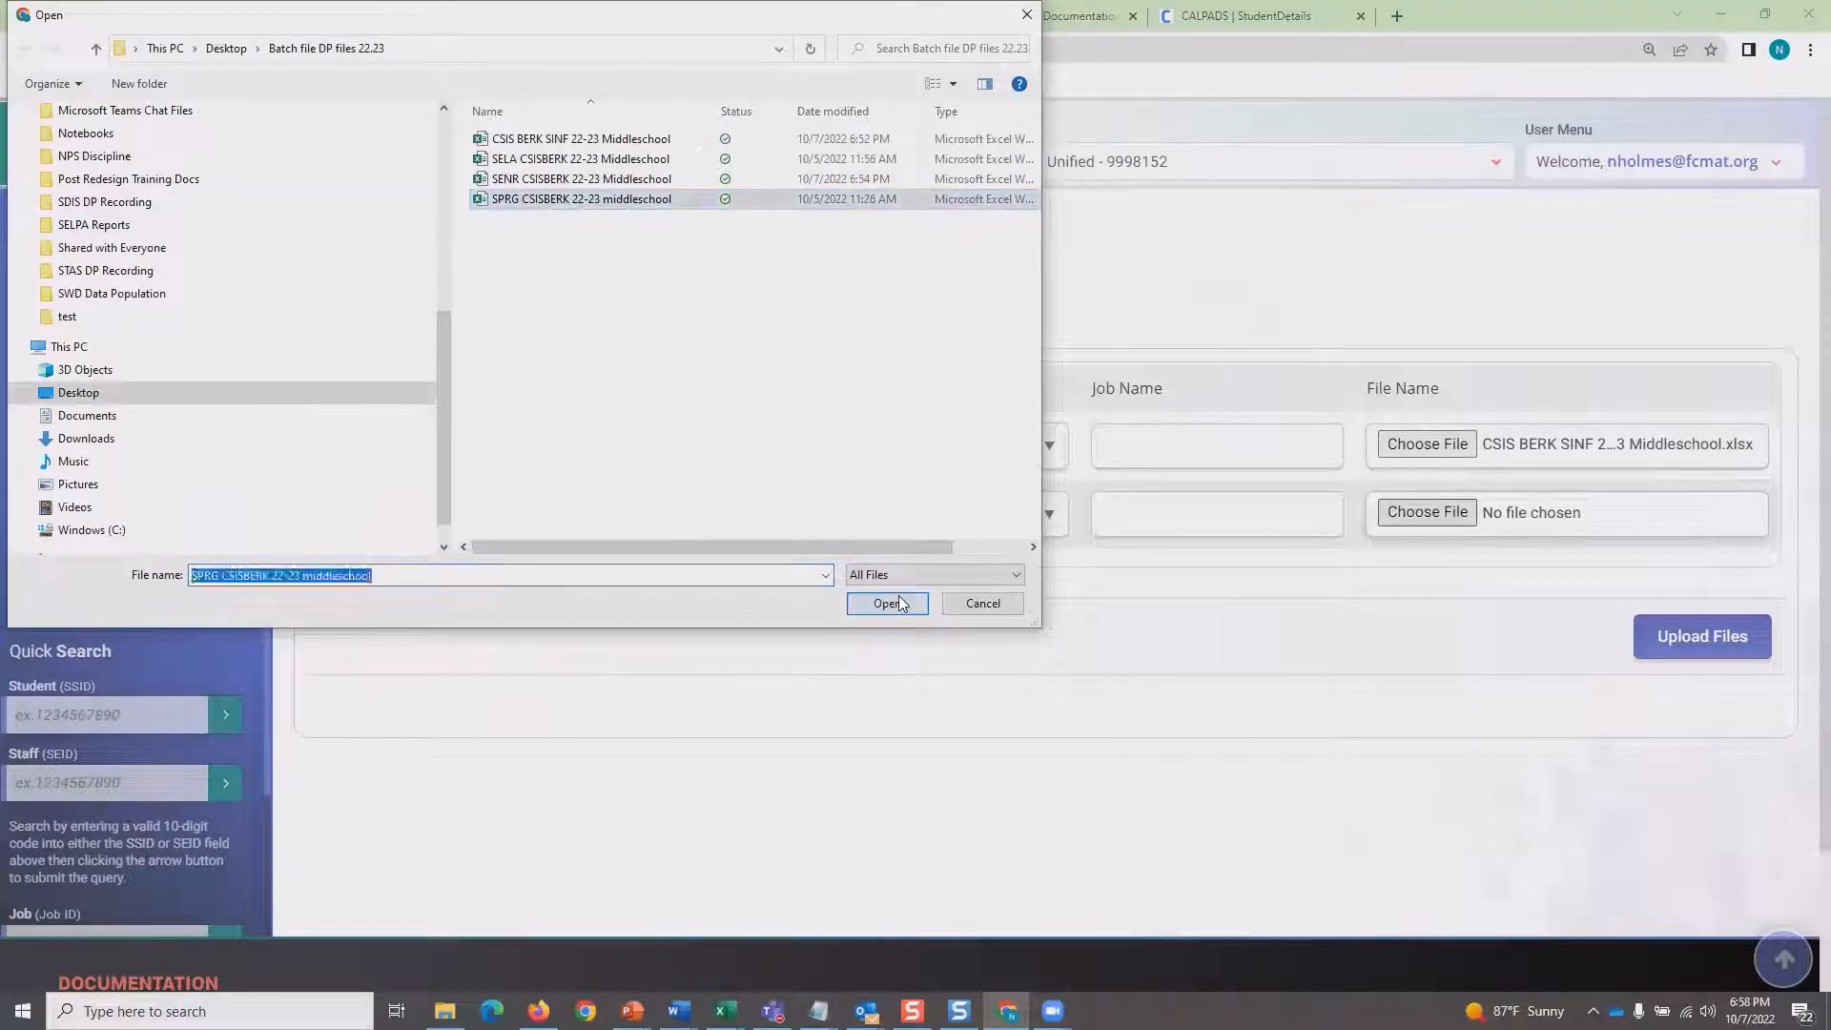
click(888, 602)
click(1678, 641)
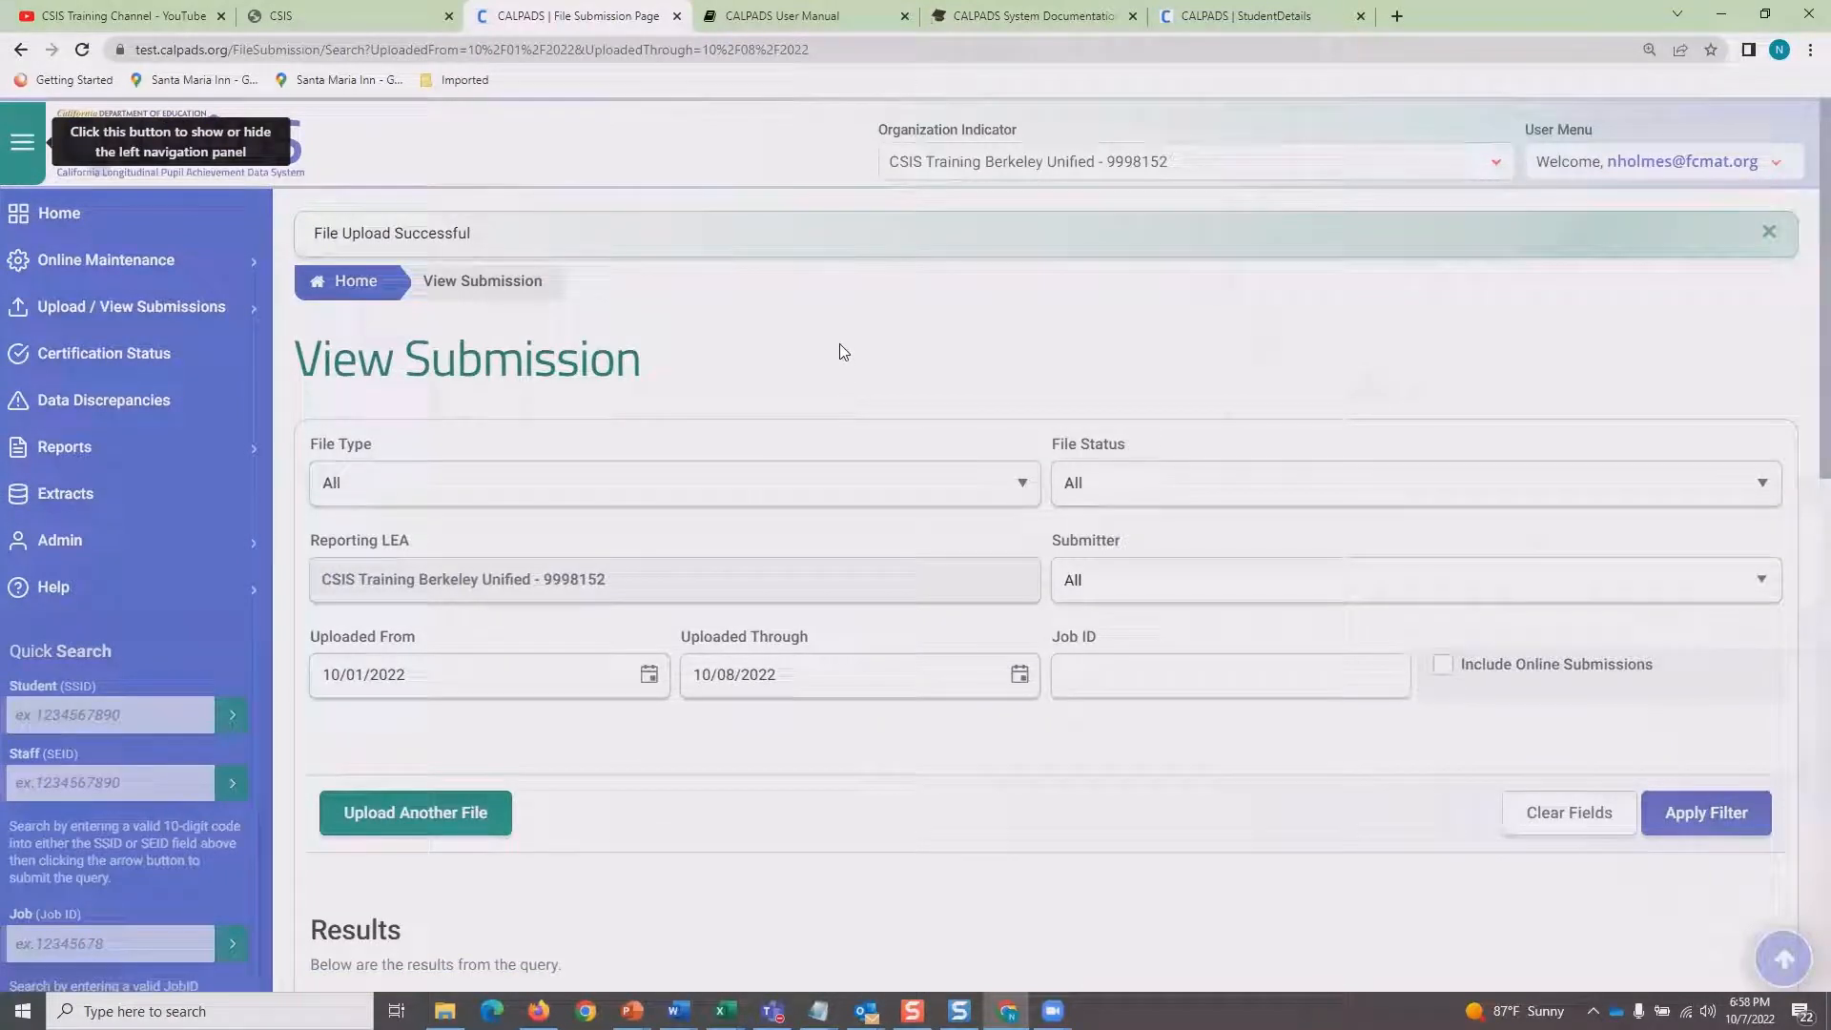
Examine the file status, total records and errors of the SPRG and SINF submissions, and return to the File Upload page.
scroll(841, 326, down, 5)
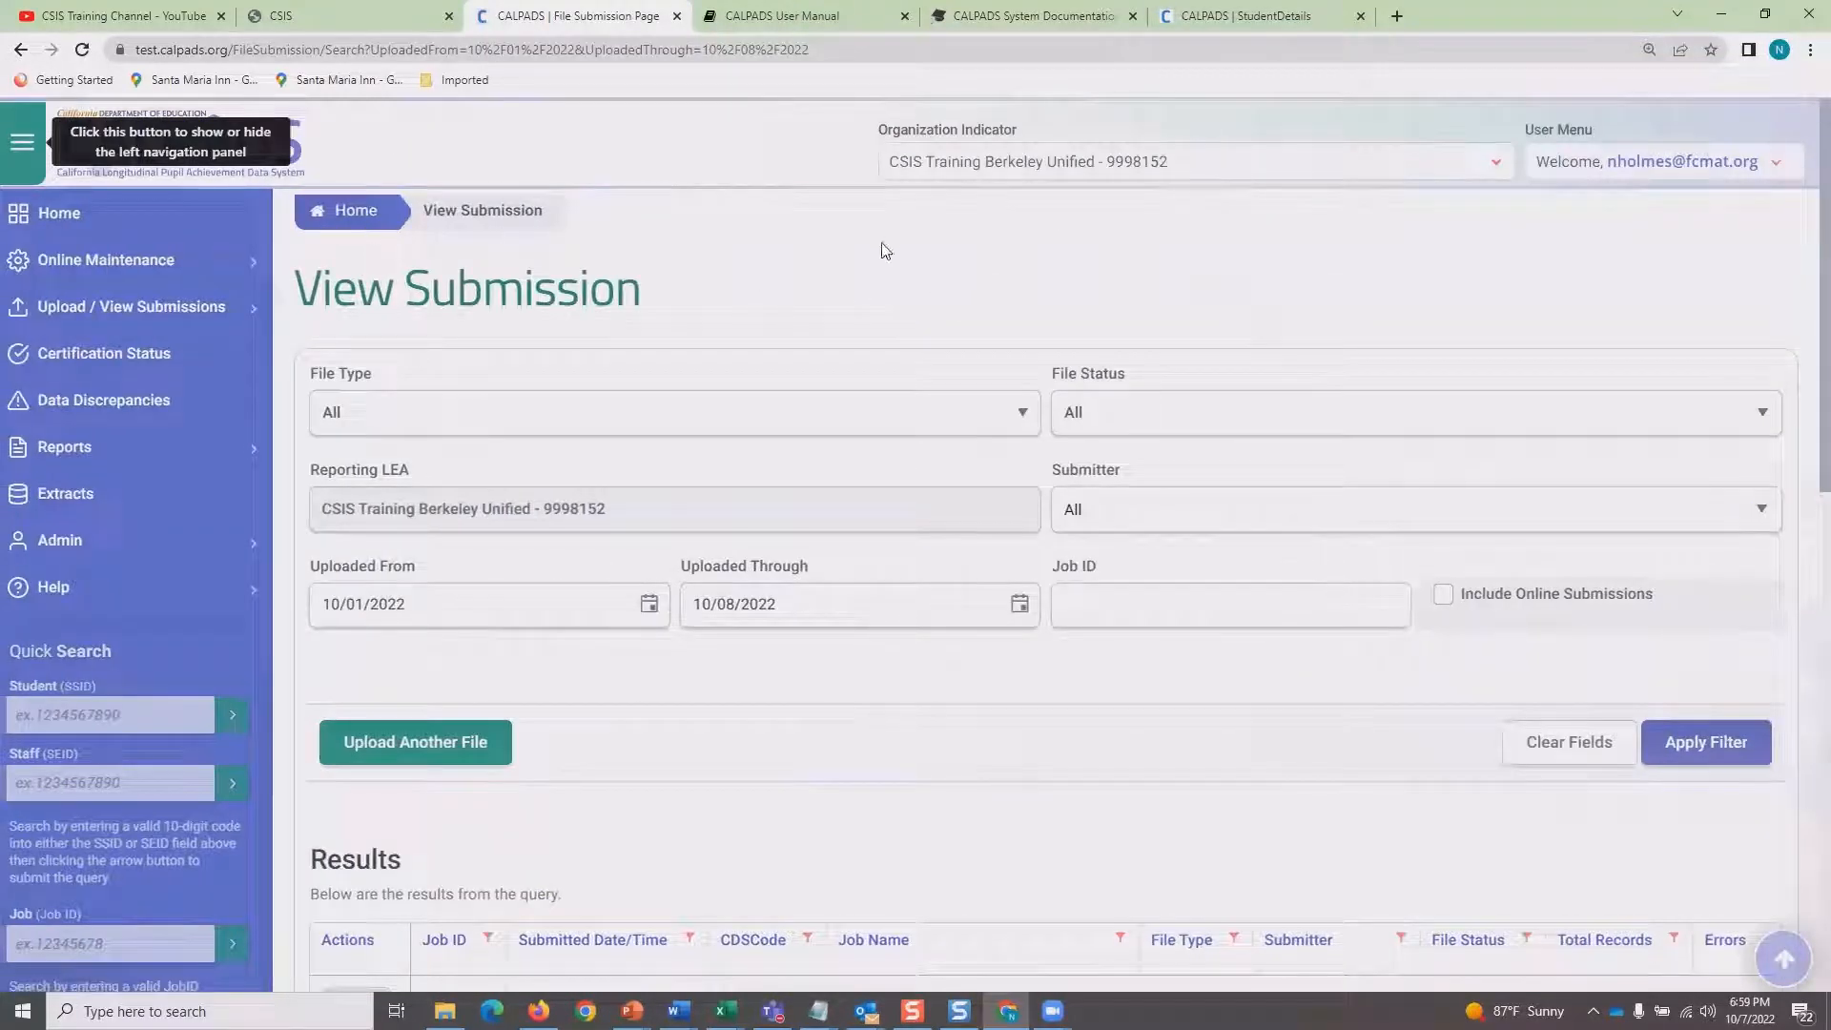
scroll(885, 250, down, 4)
scroll(885, 250, down, 1)
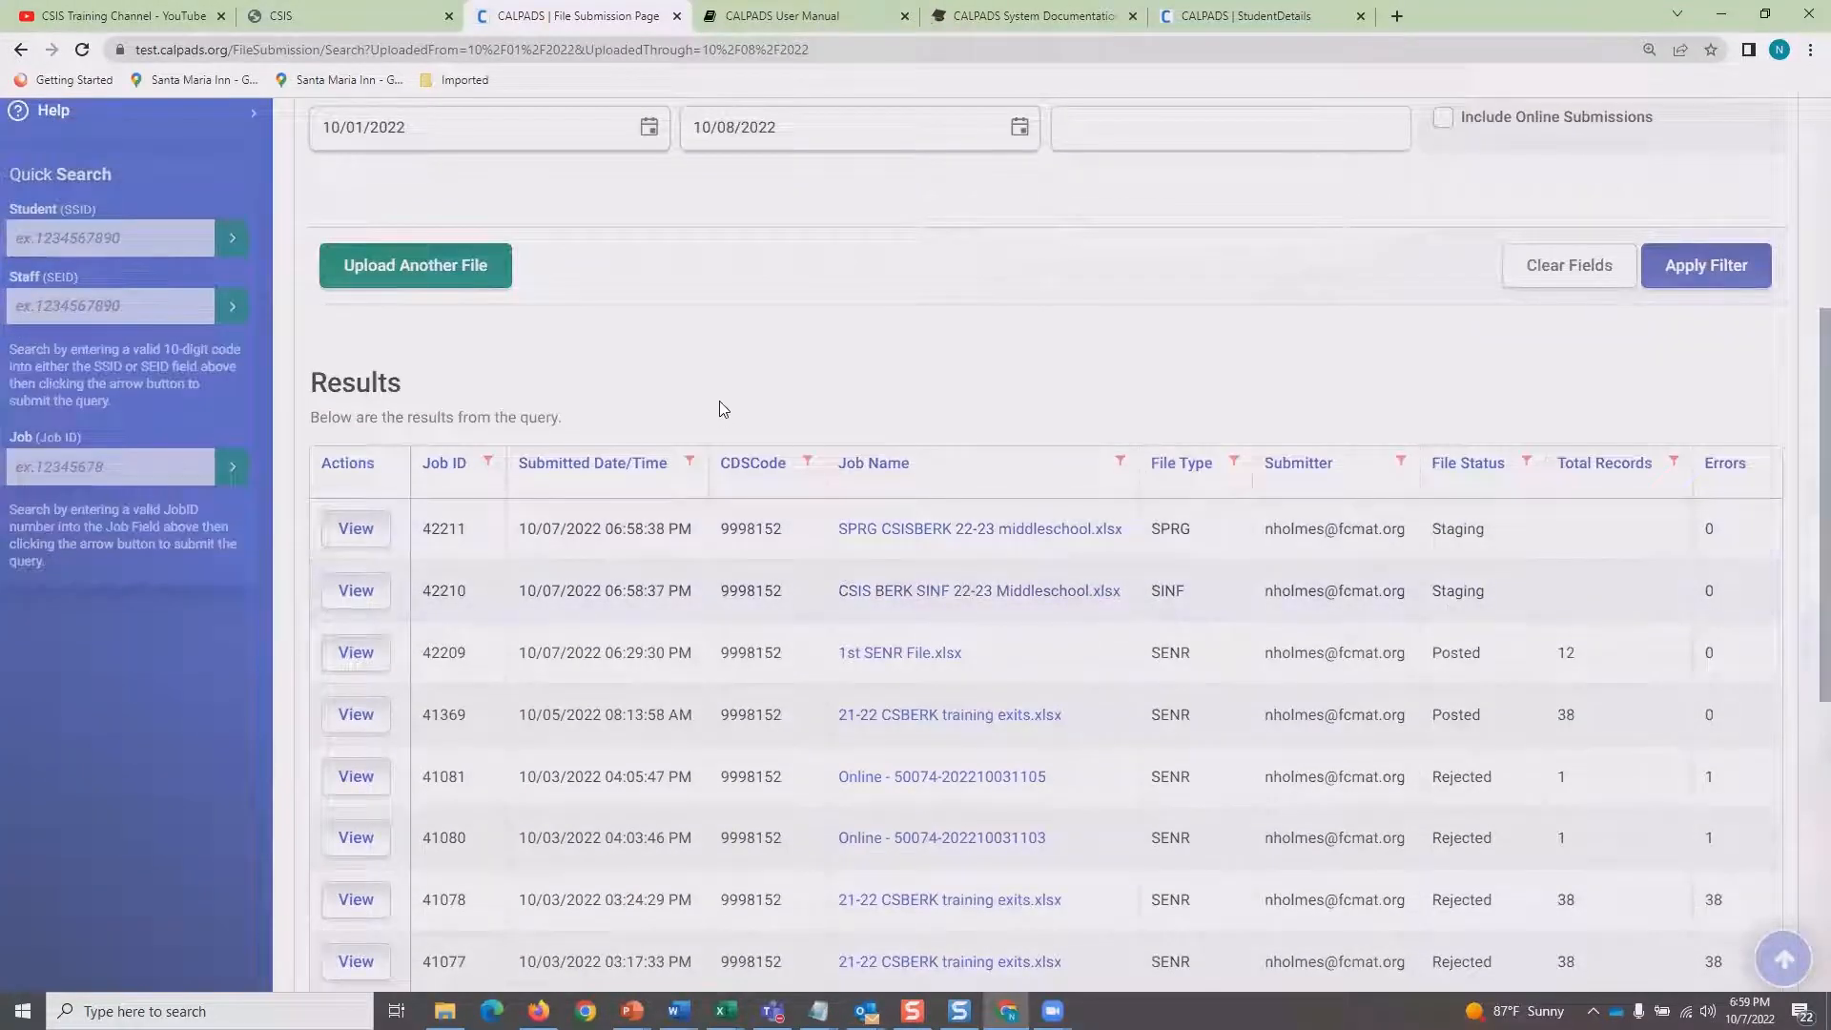
scroll(1058, 450, down, 5)
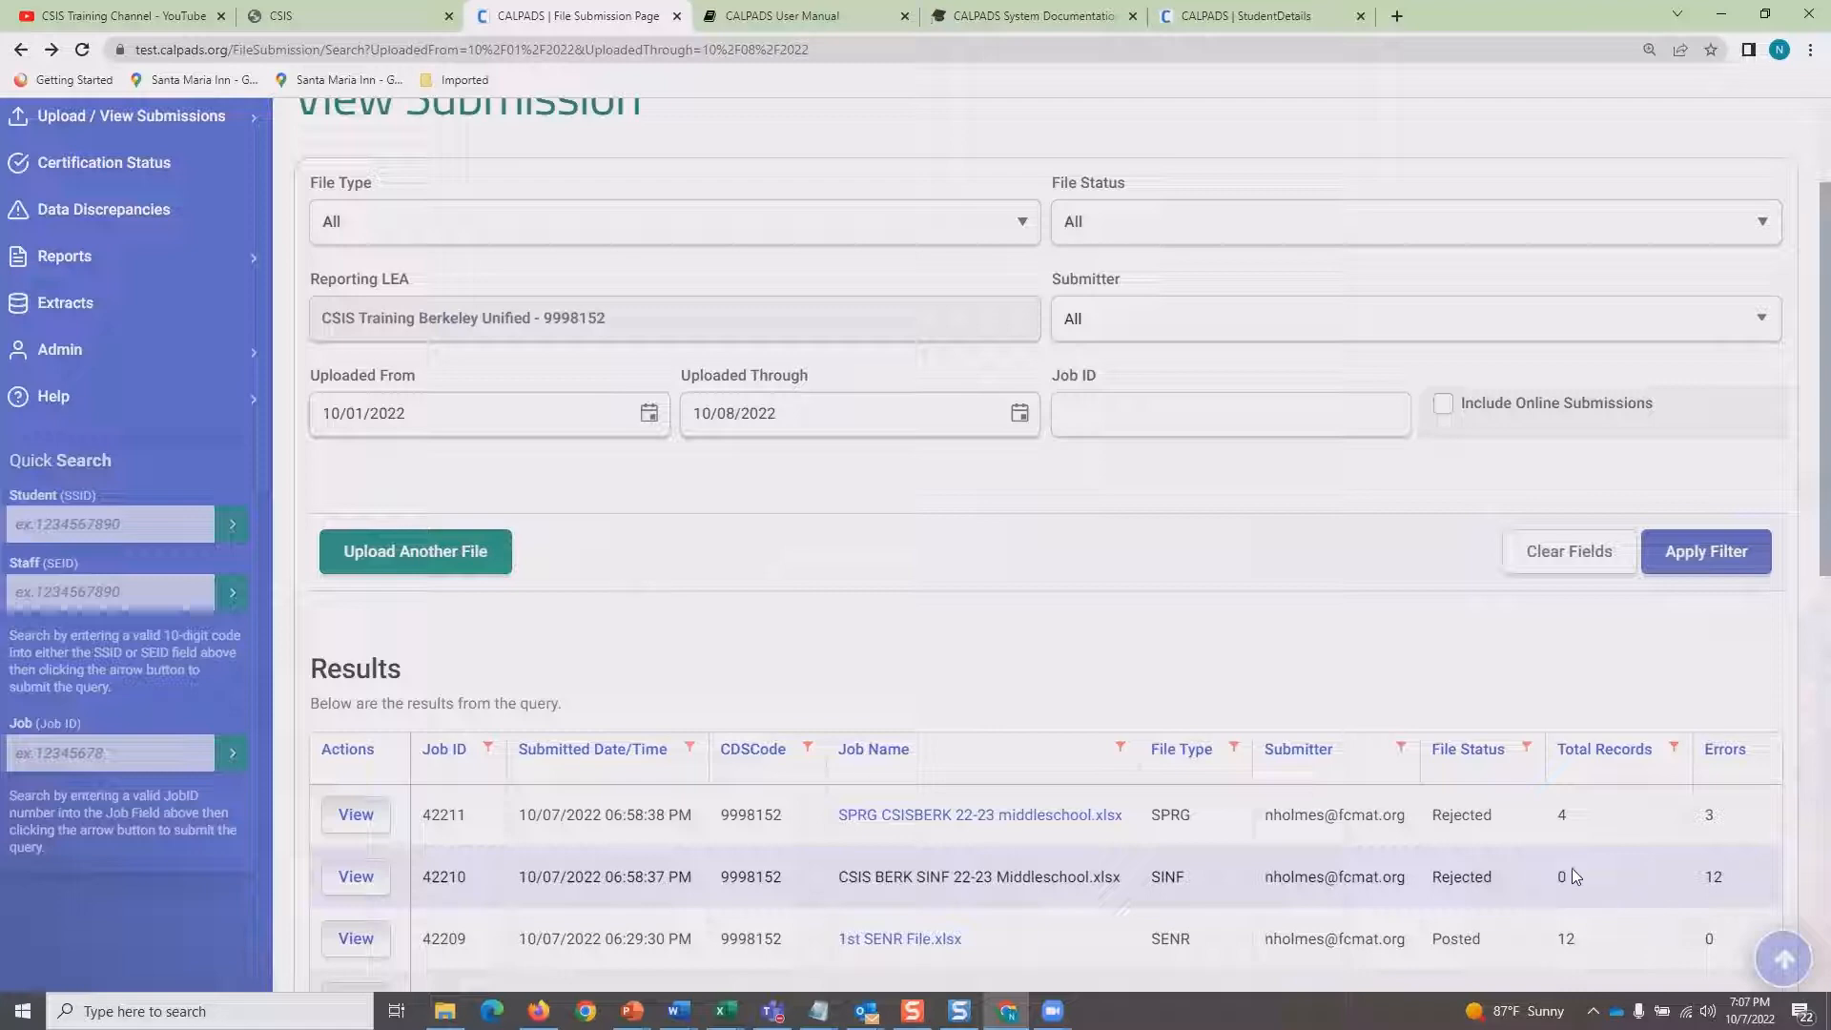
scroll(1571, 860, down, 3)
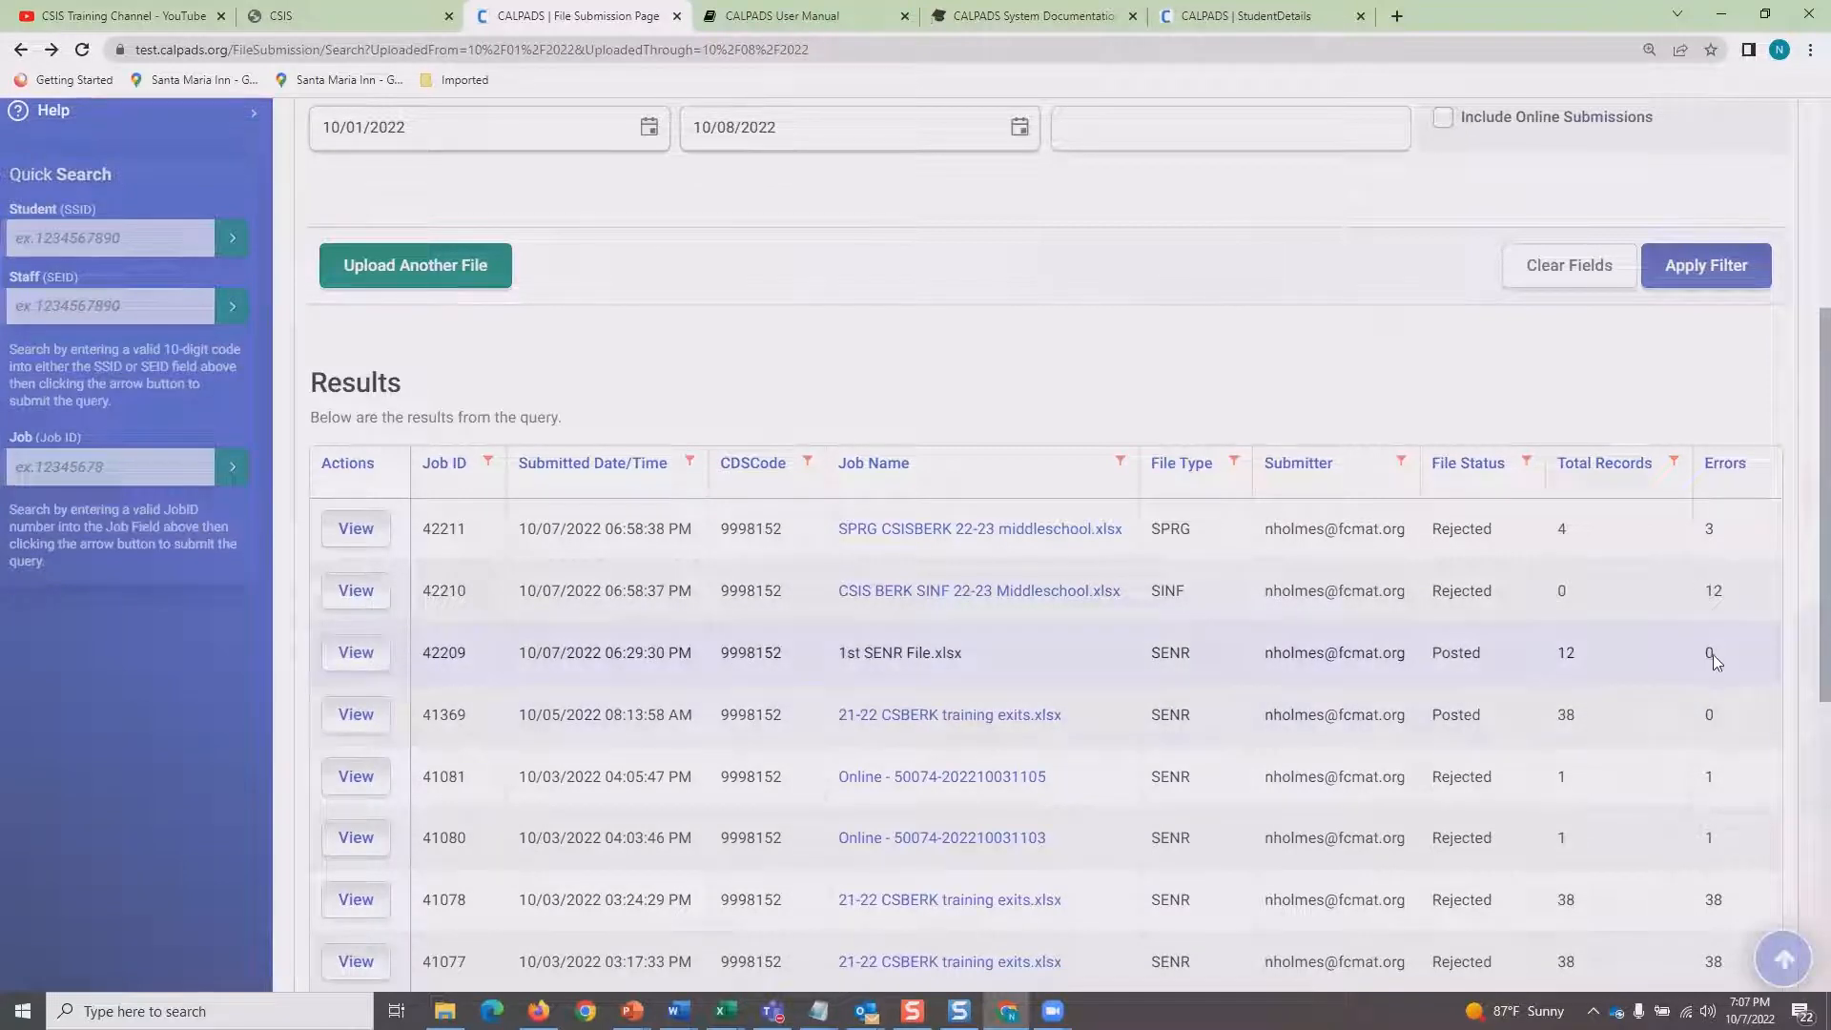
scroll(1134, 526, up, 3)
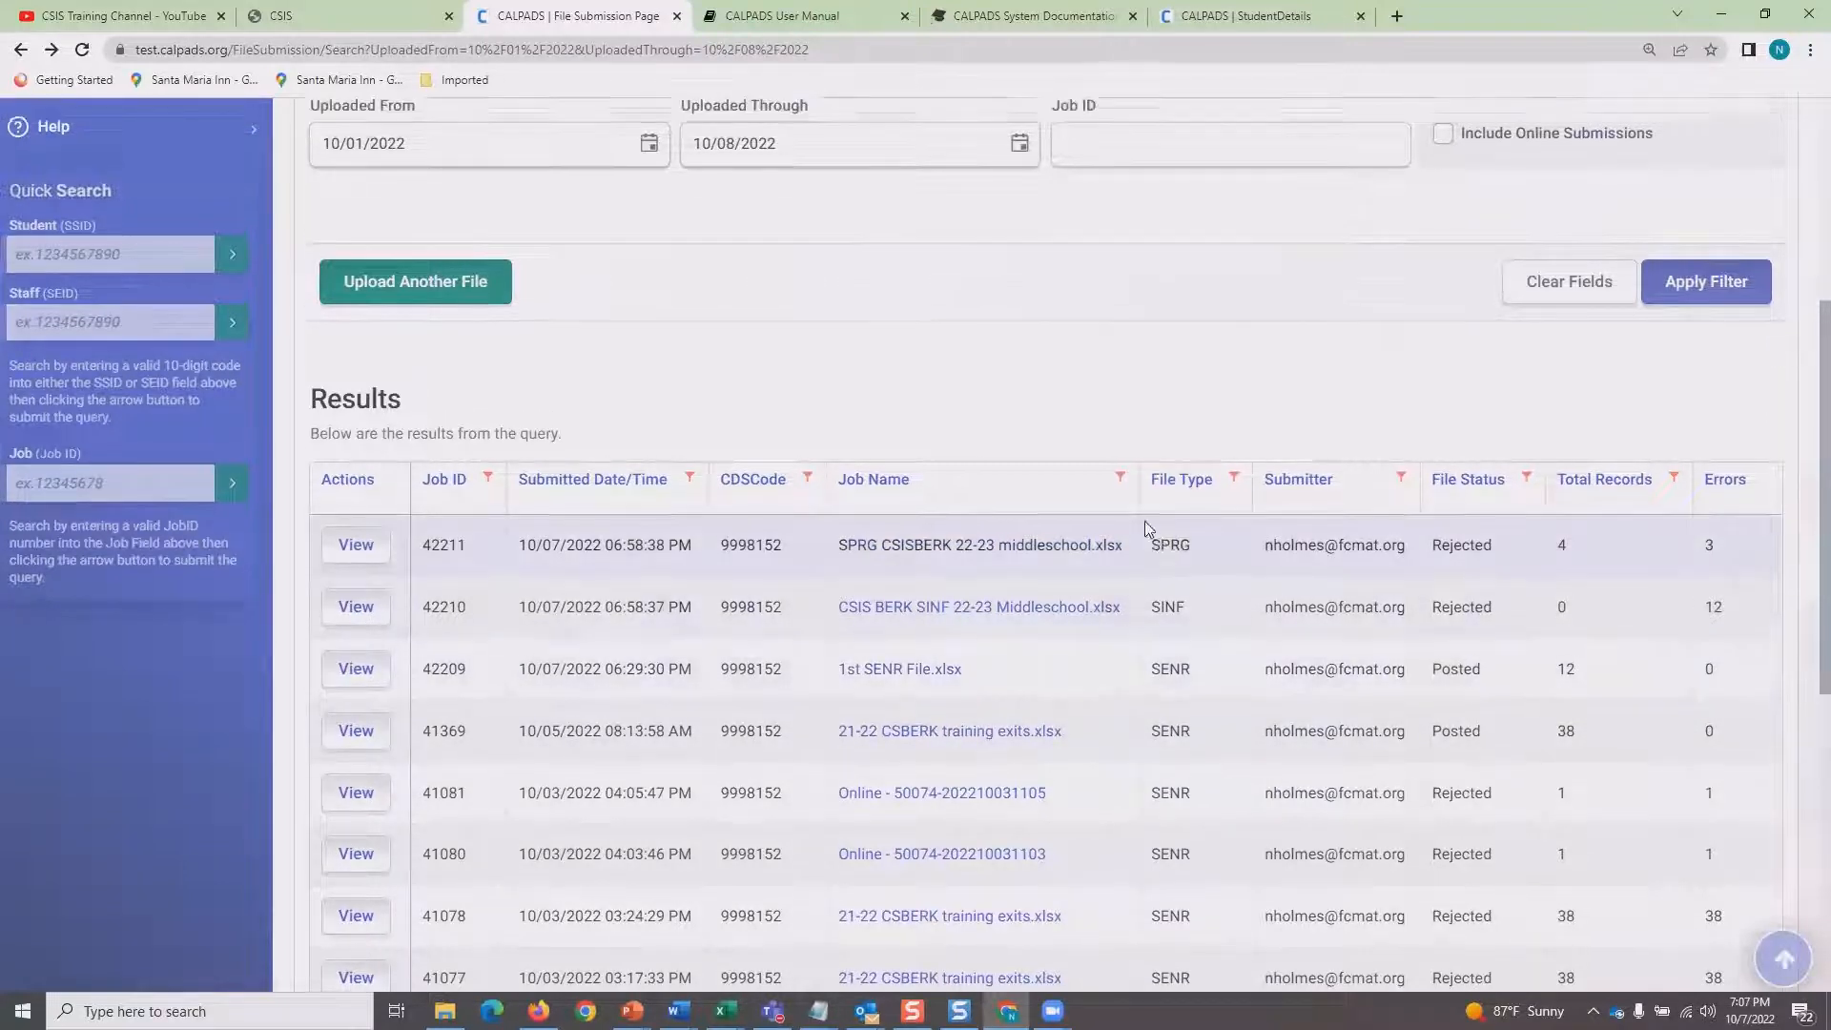
scroll(1125, 529, up, 2)
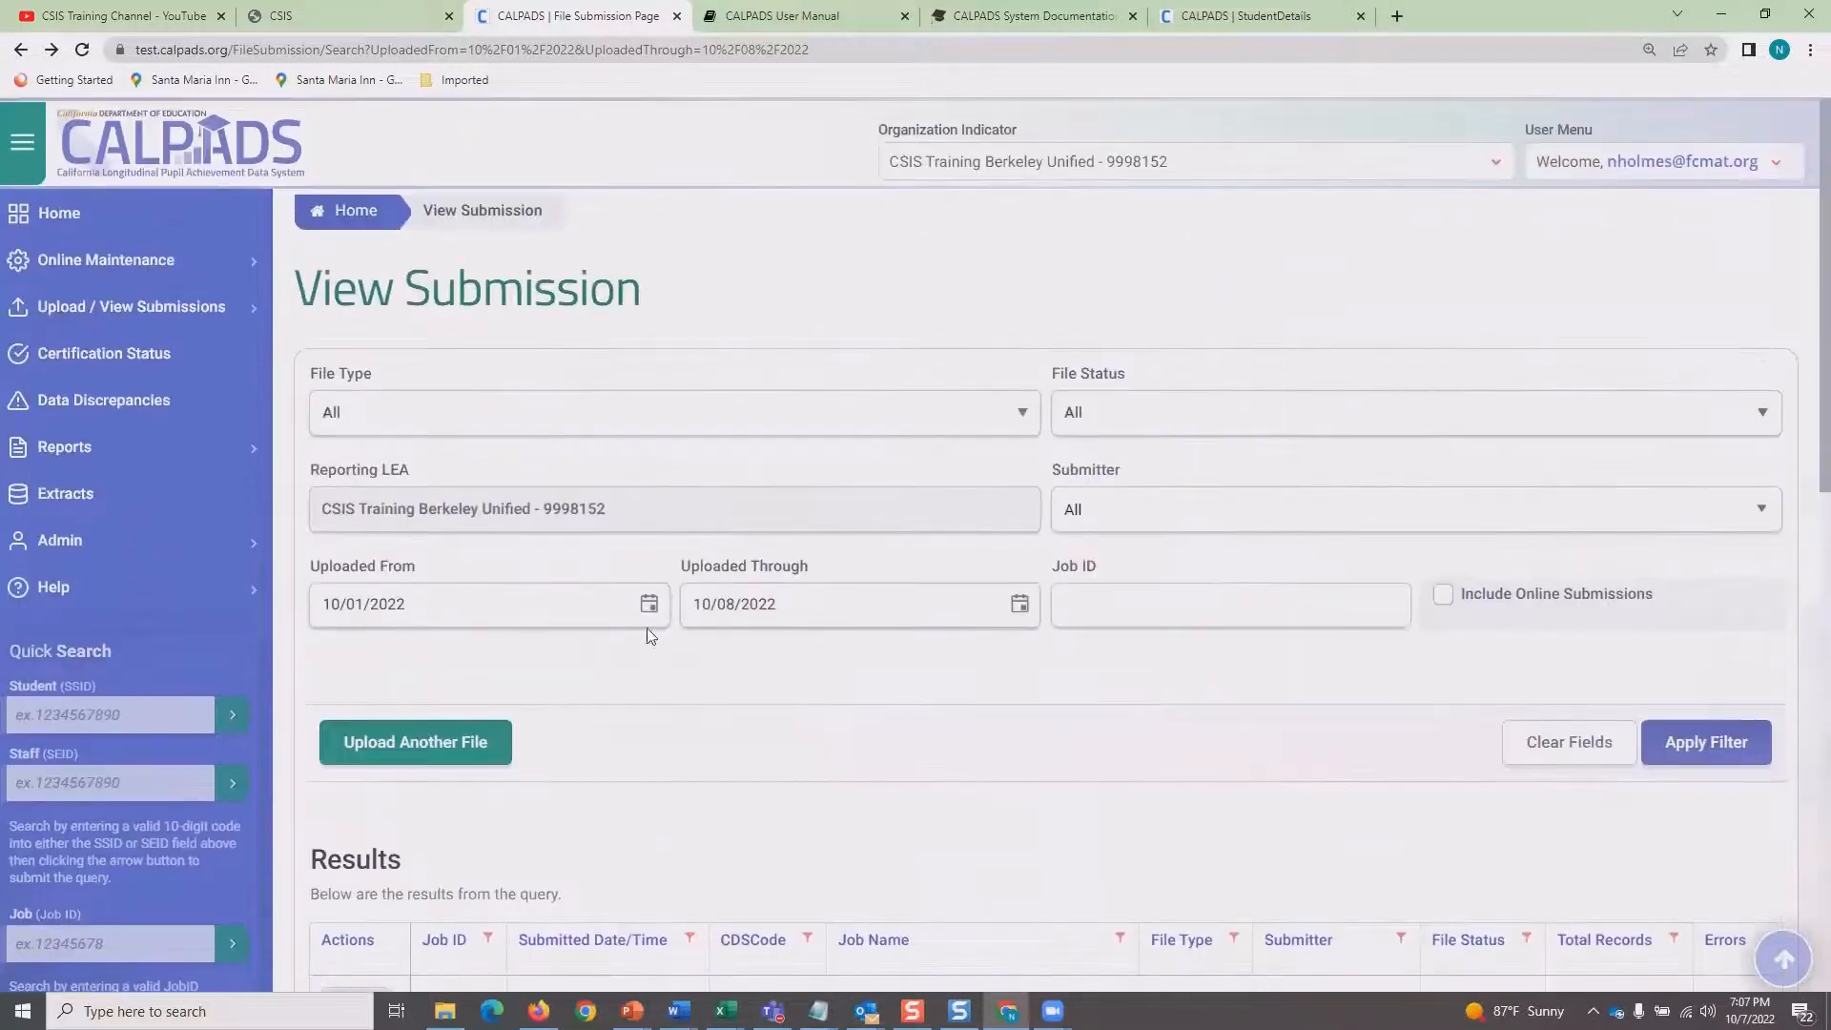
click(430, 750)
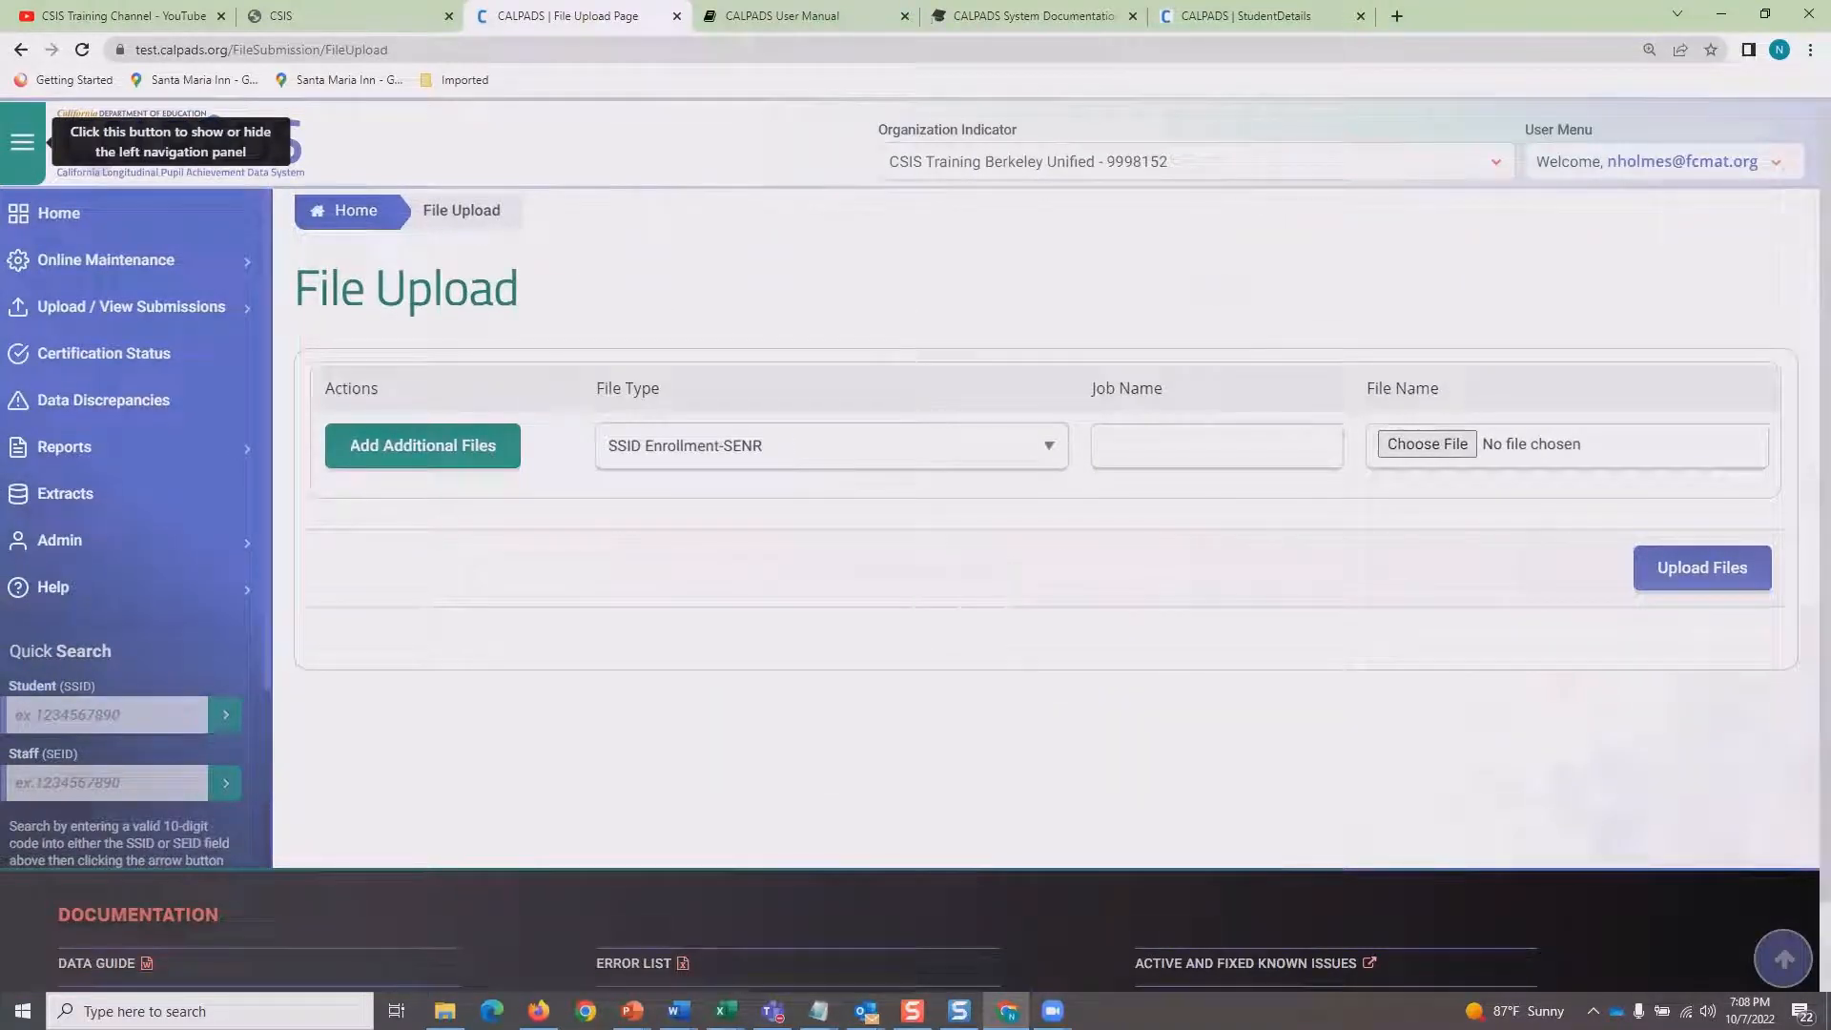
Switch to the SELA CSISBERK 22-23 Middleschool workbook in Excel and enable its content.
key(alt+Tab)
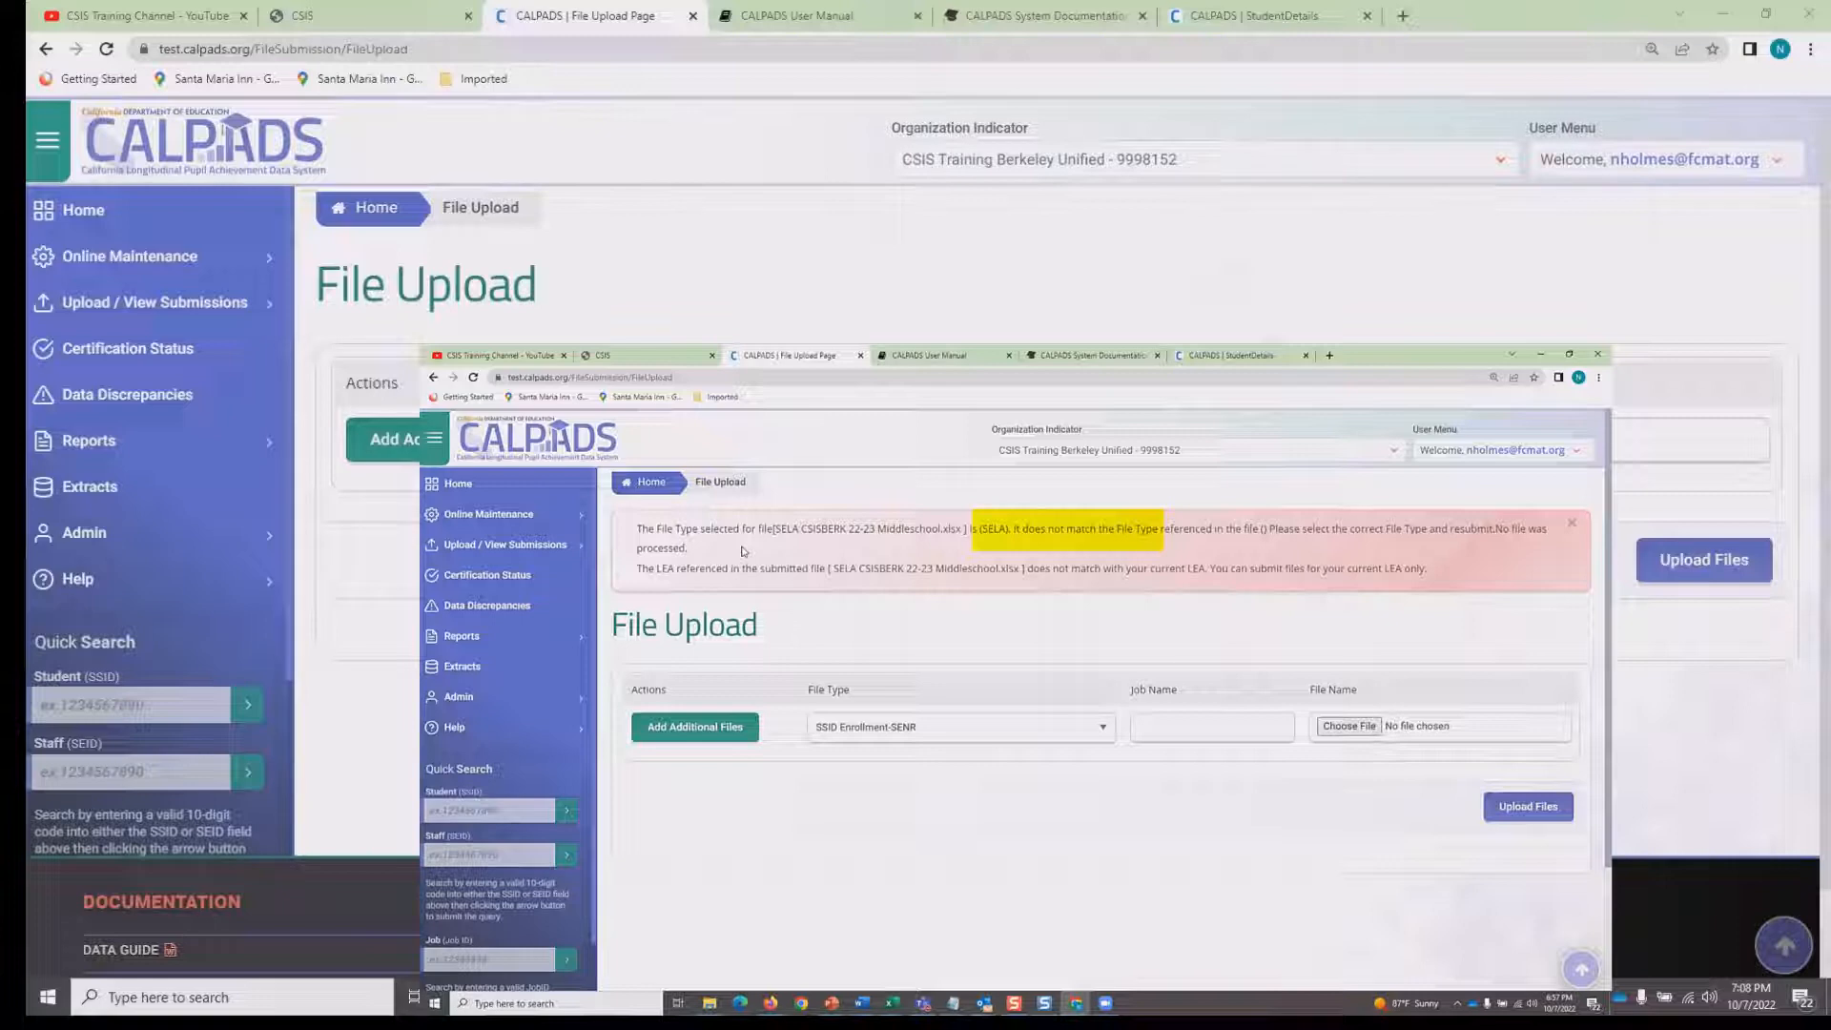
key(alt+Tab)
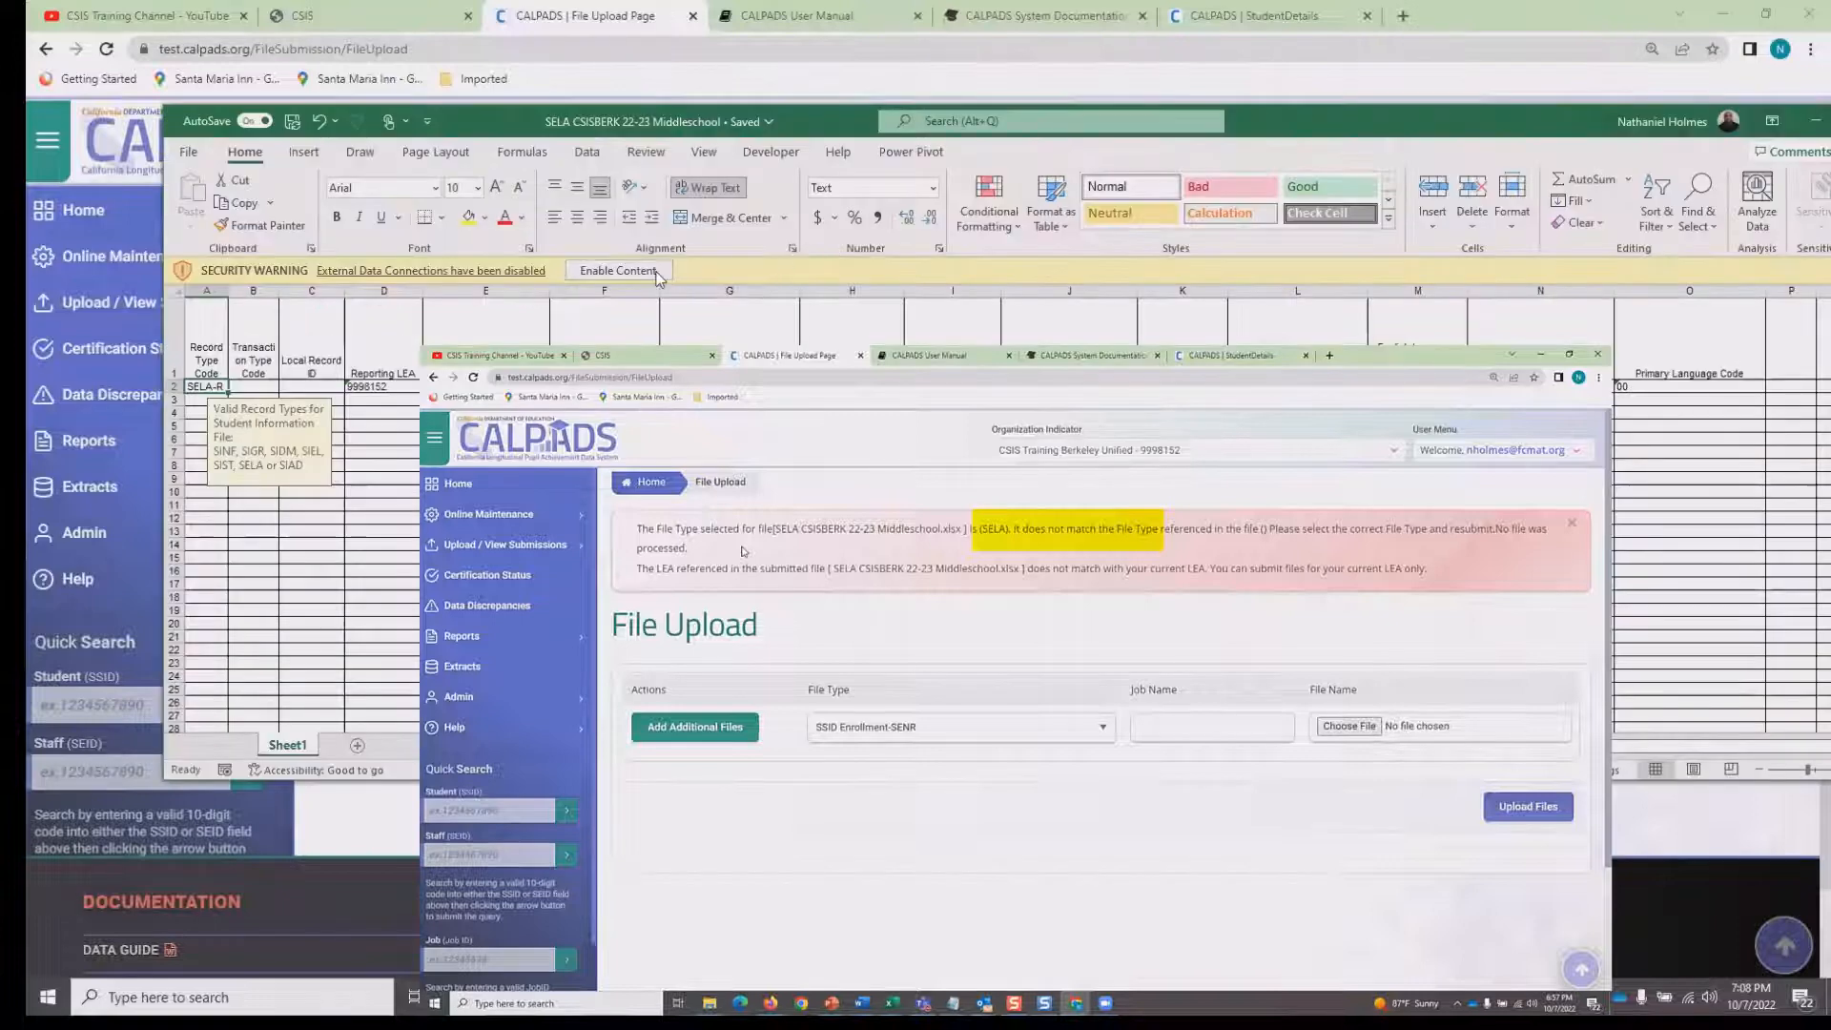
click(625, 273)
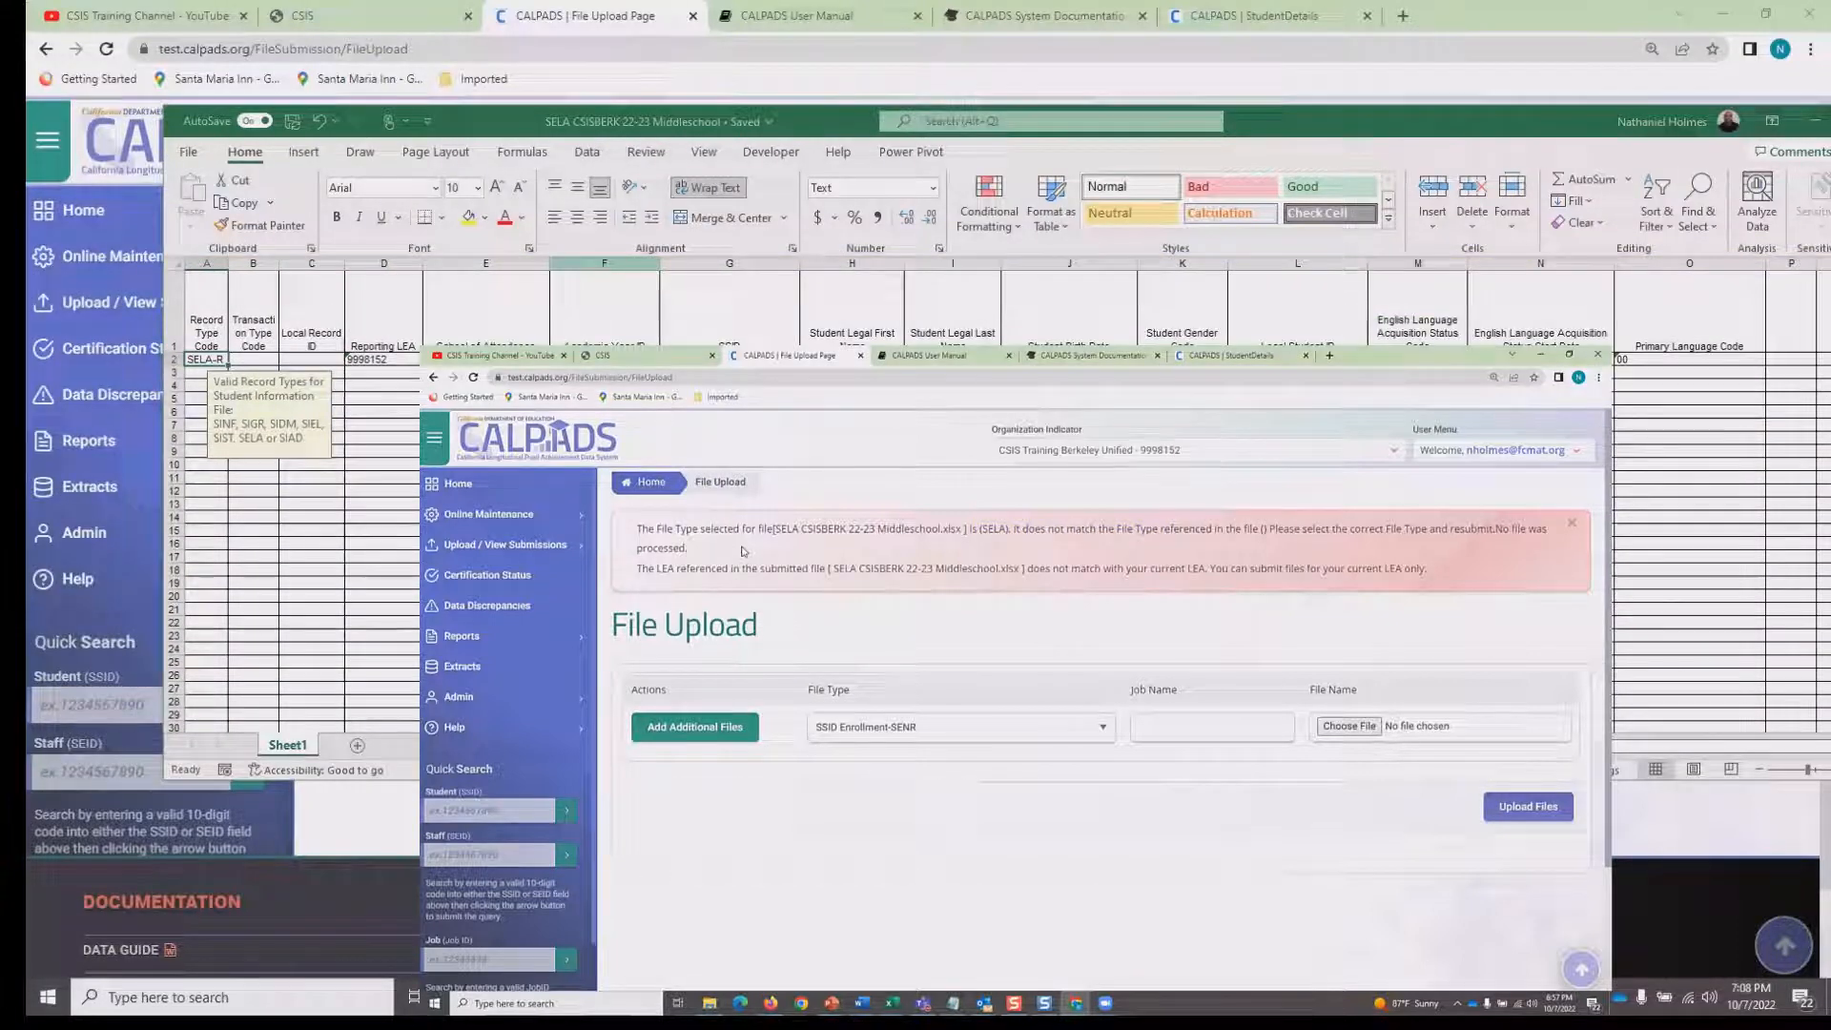
click(192, 369)
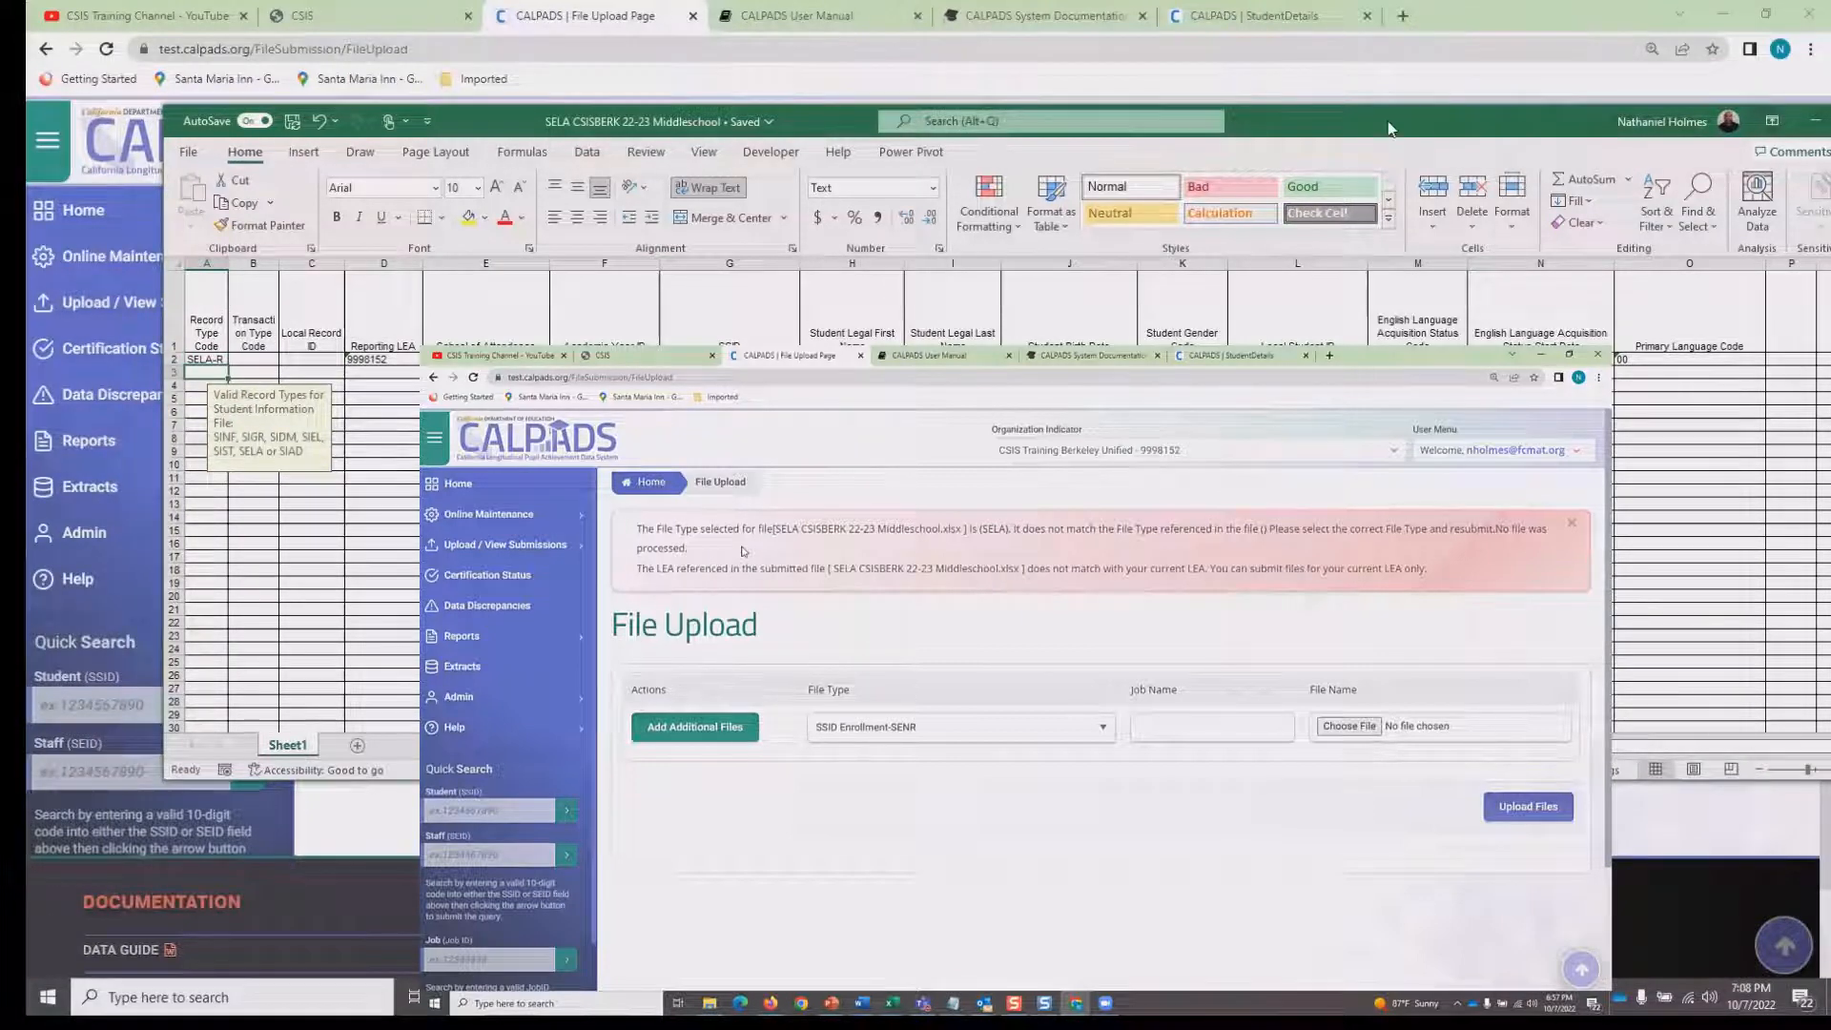
Correct the Record Type Code in cell A2 to SELA, and save and close the workbook.
drag(1256, 124, 1109, 143)
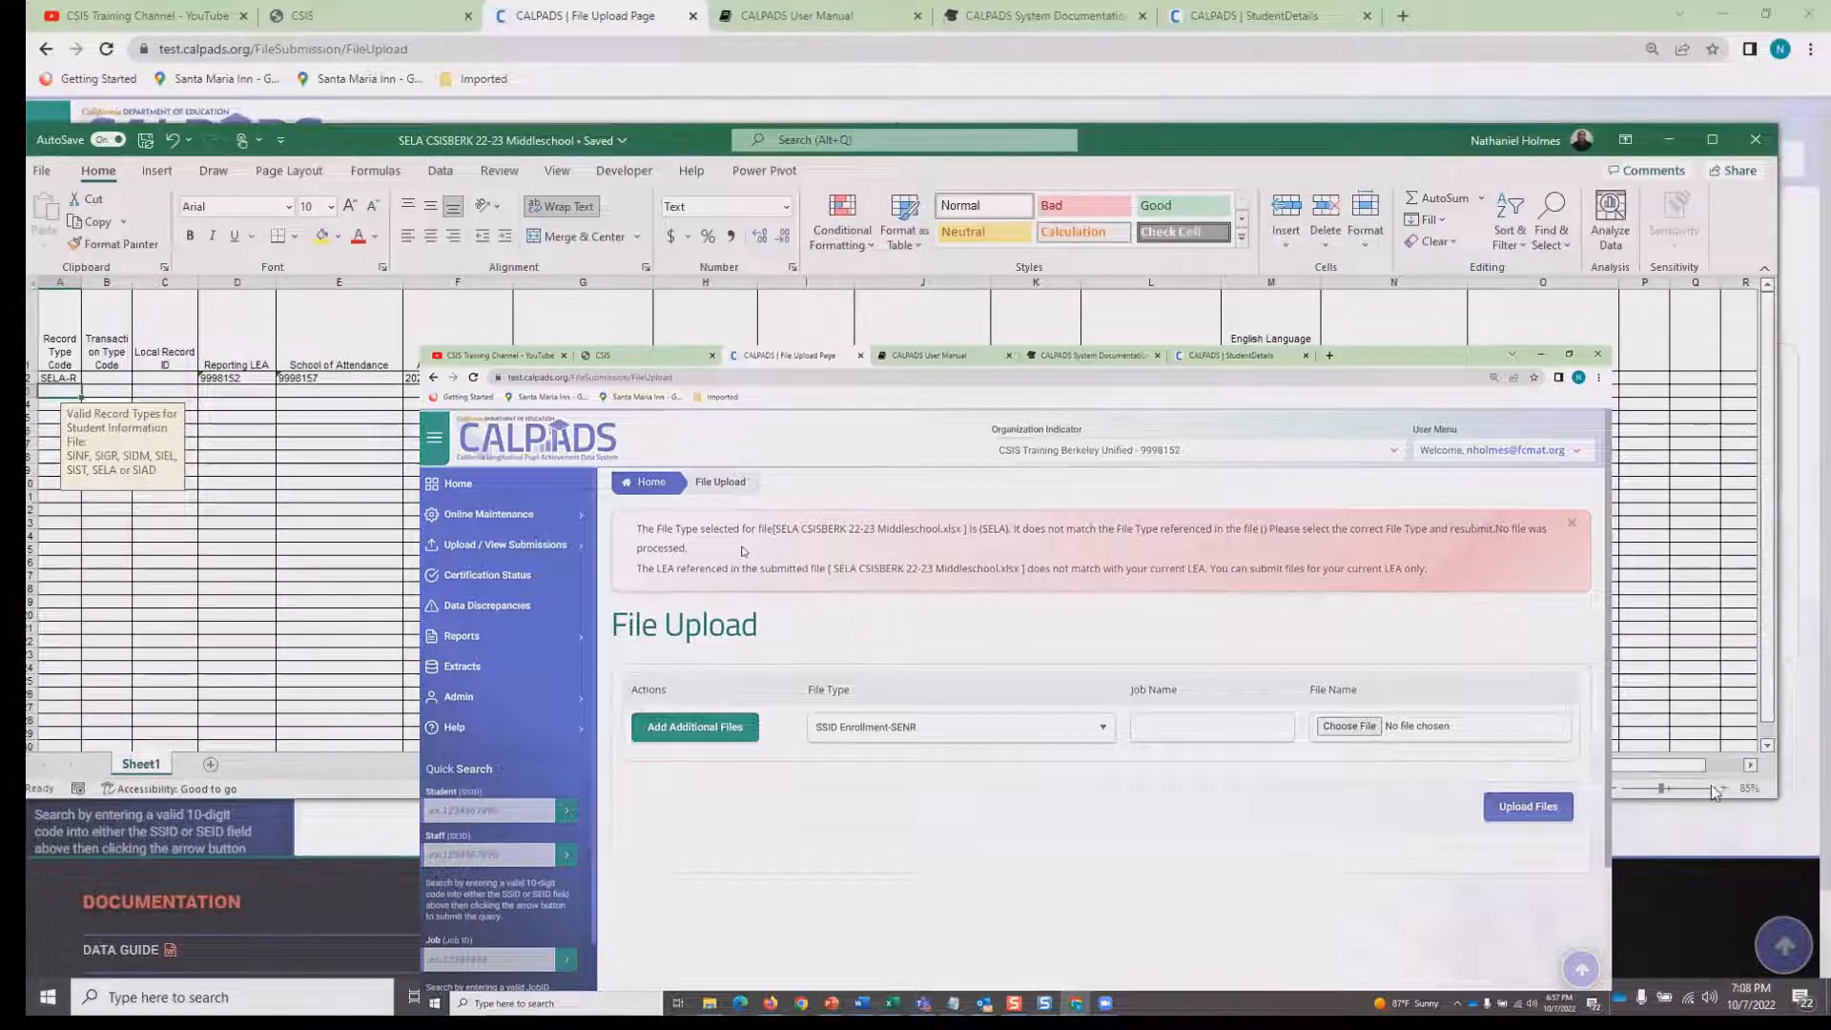
click(1721, 788)
click(1722, 789)
click(1721, 787)
click(1722, 788)
click(1722, 788)
click(1722, 788)
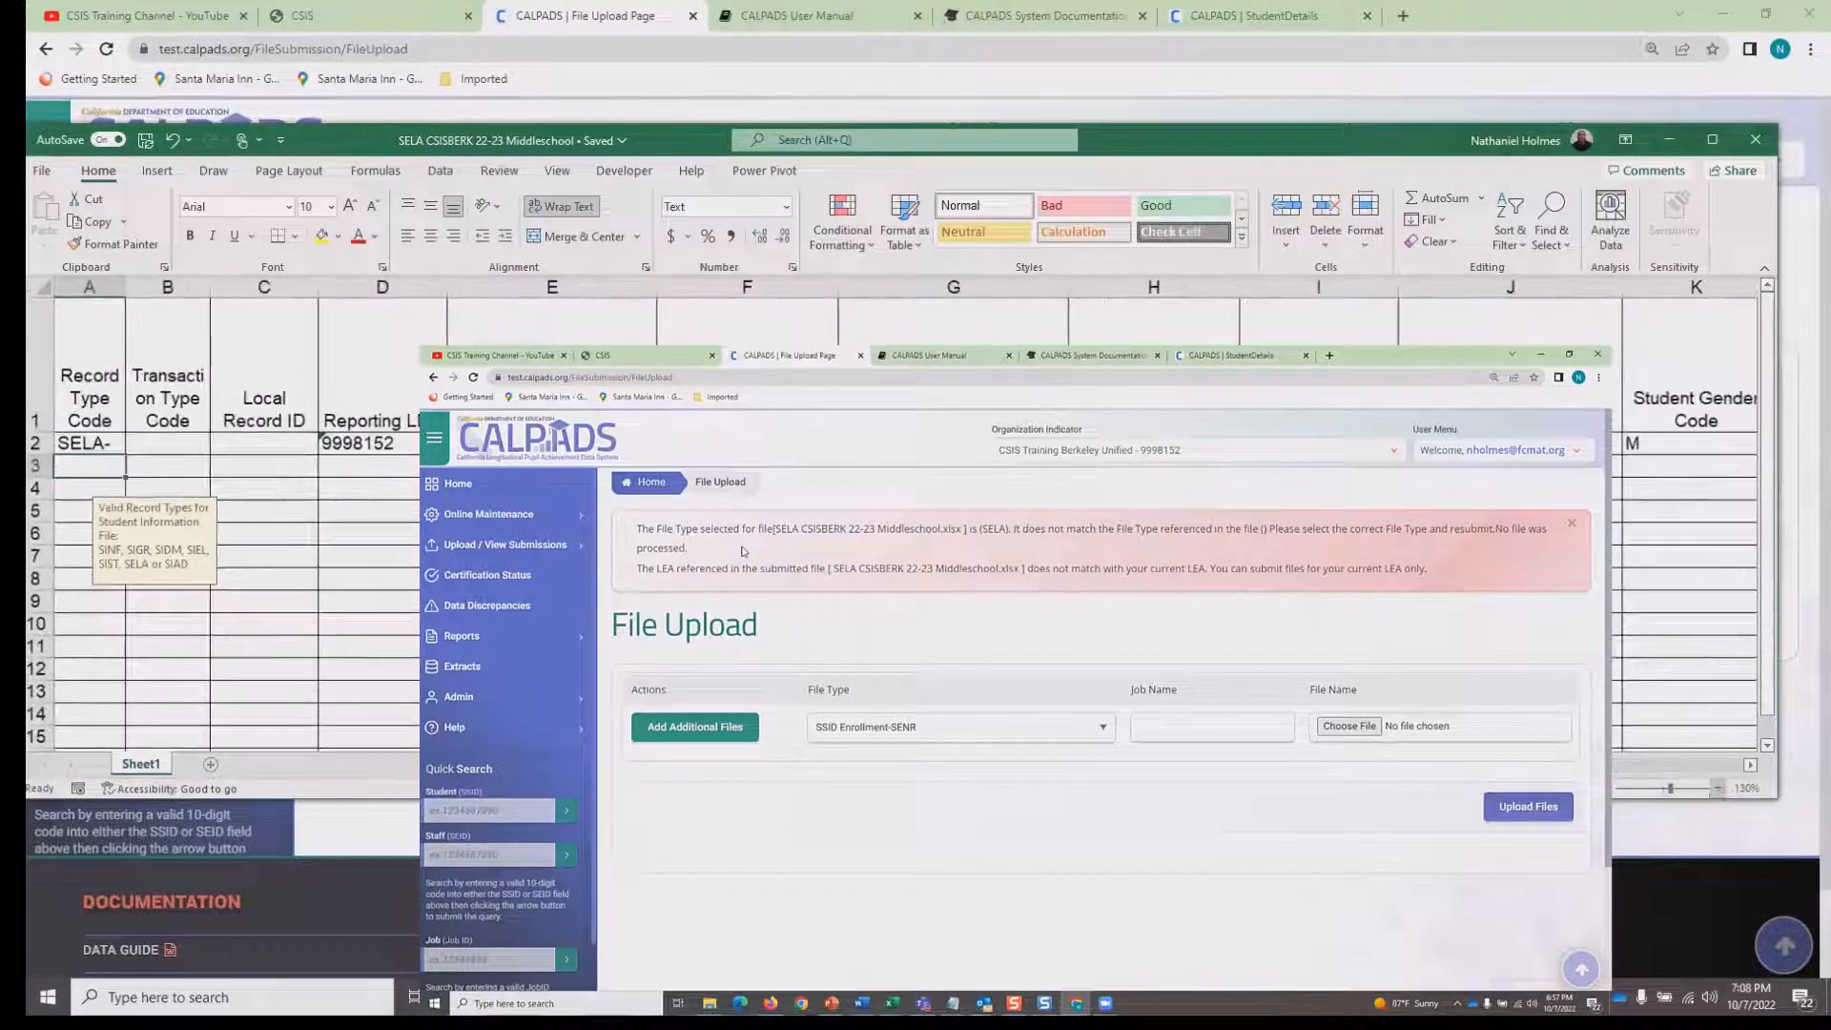
click(1722, 787)
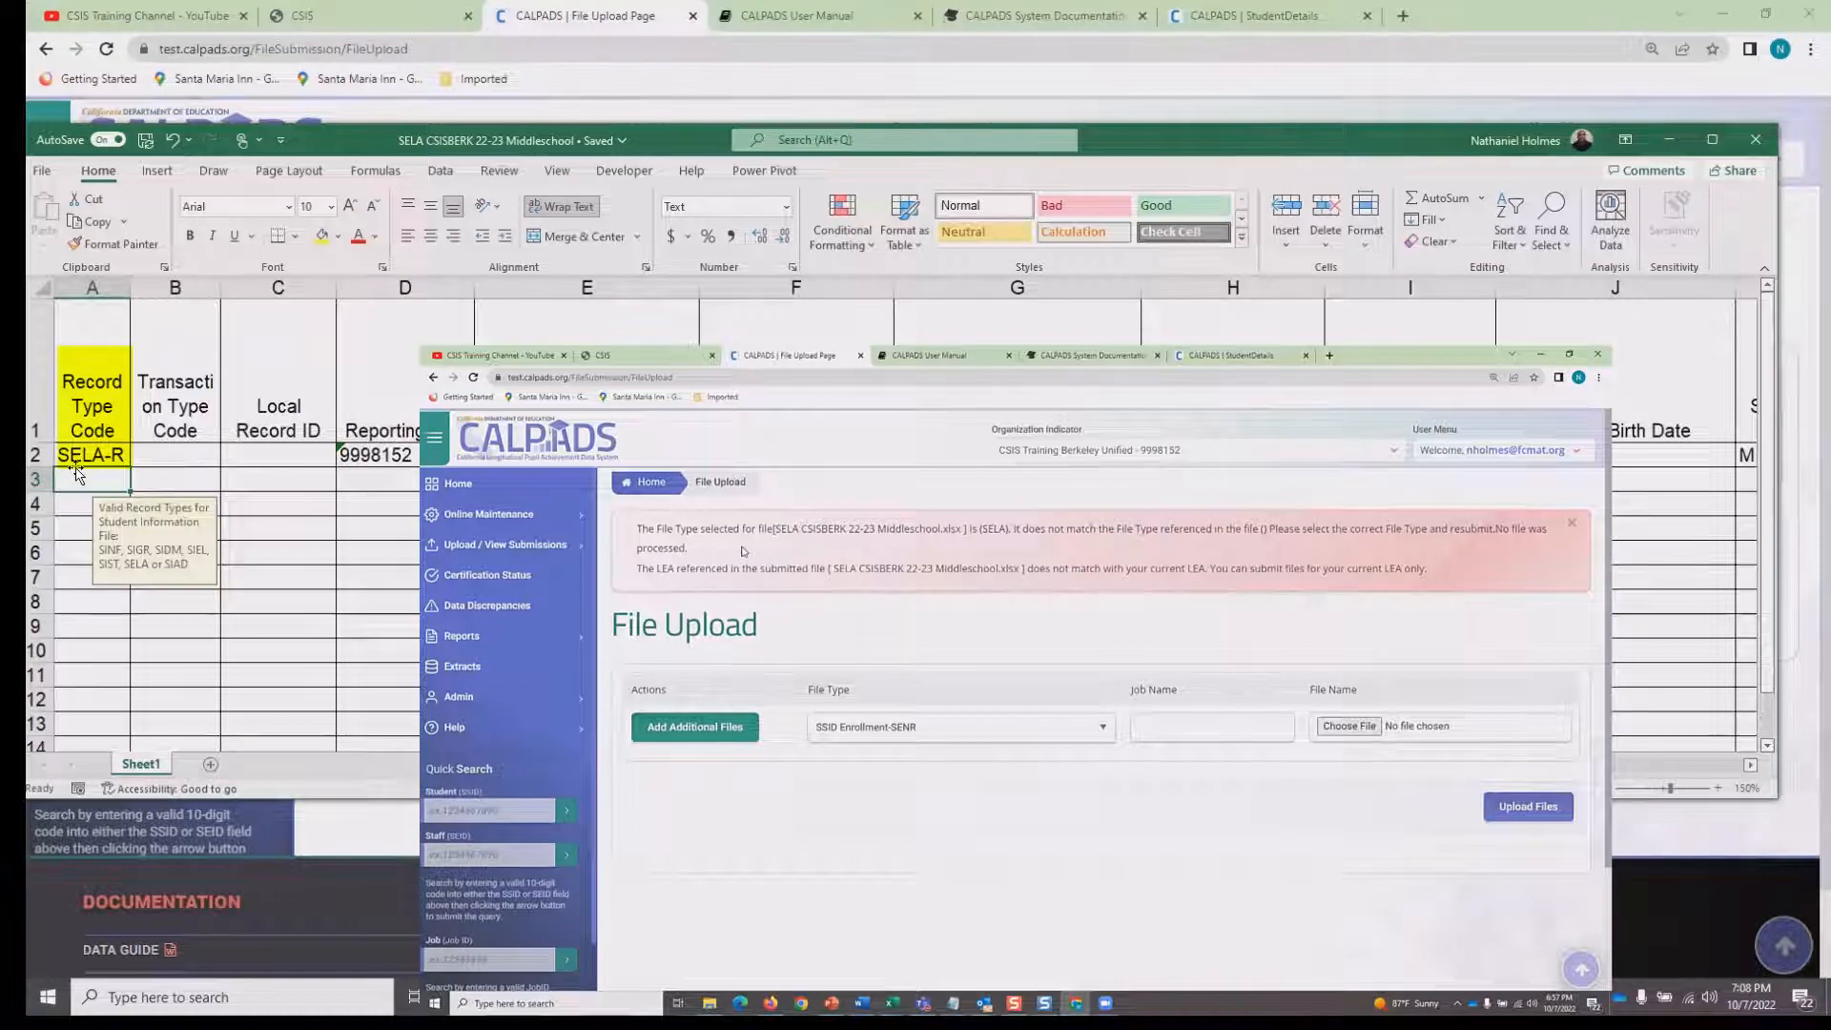
double_click(125, 455)
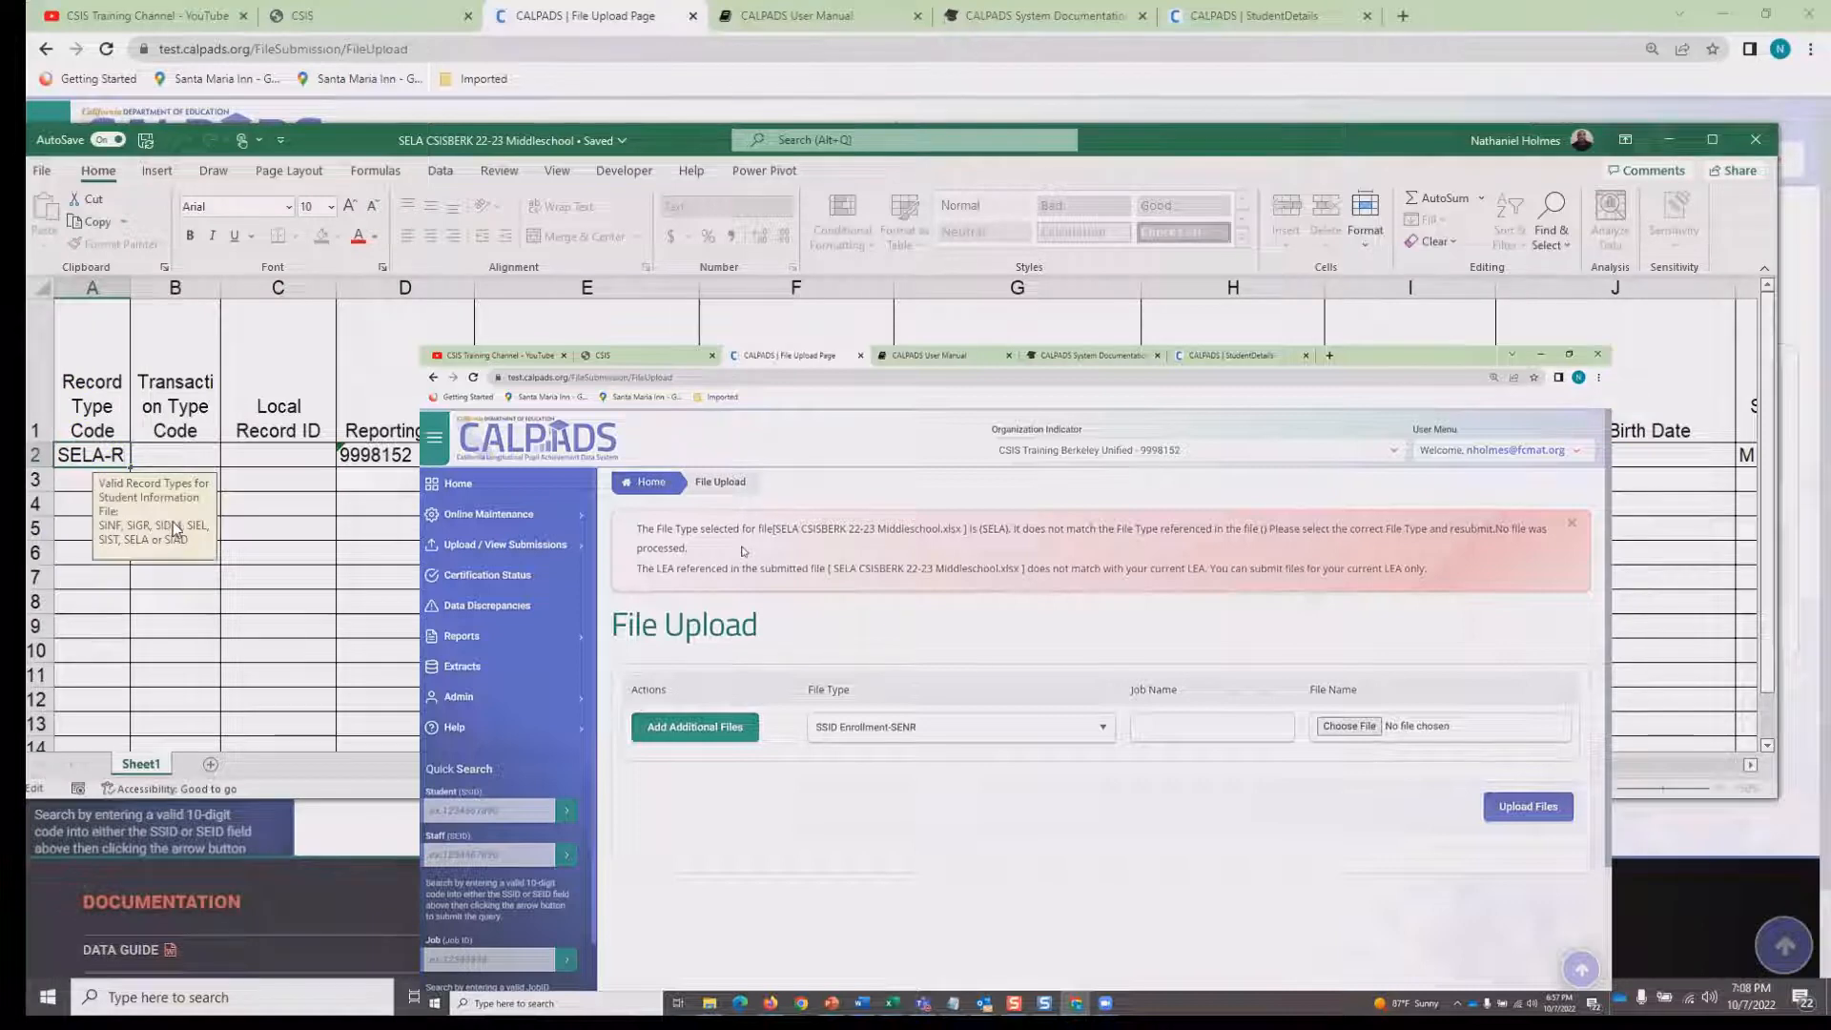
key(BackSpace)
key(BackSpace)
click(315, 670)
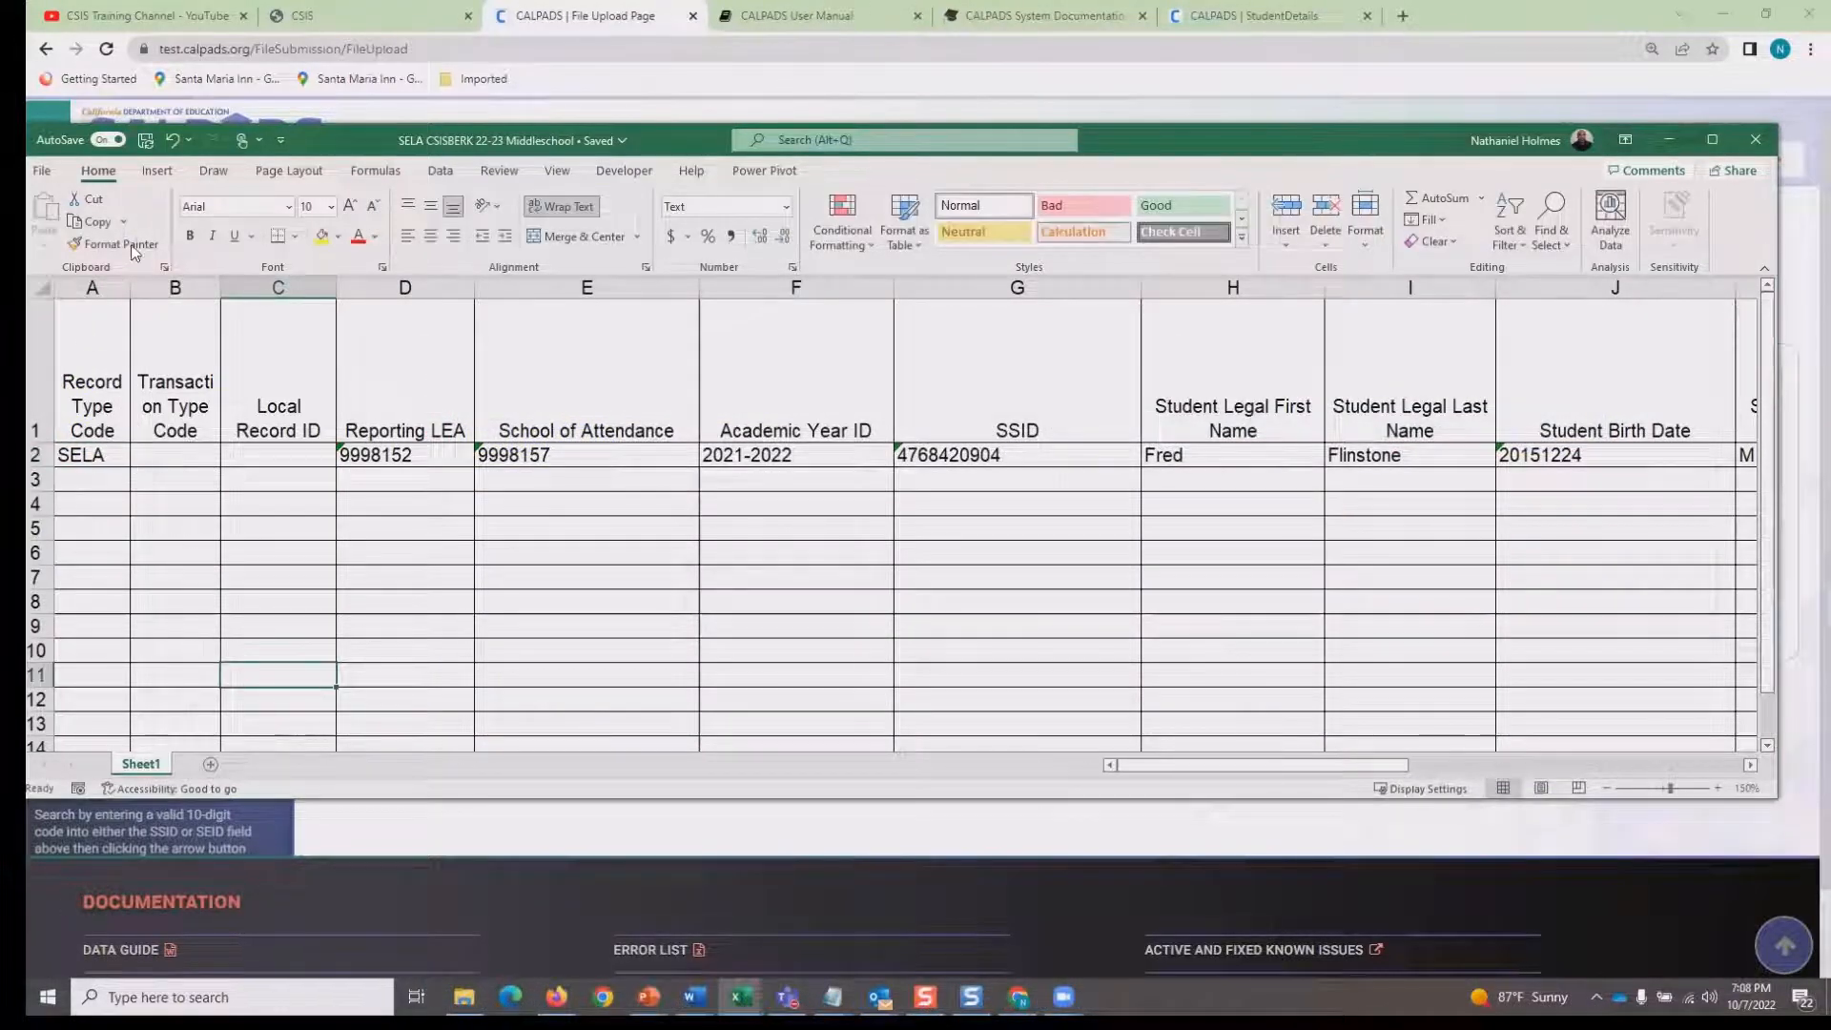
click(145, 143)
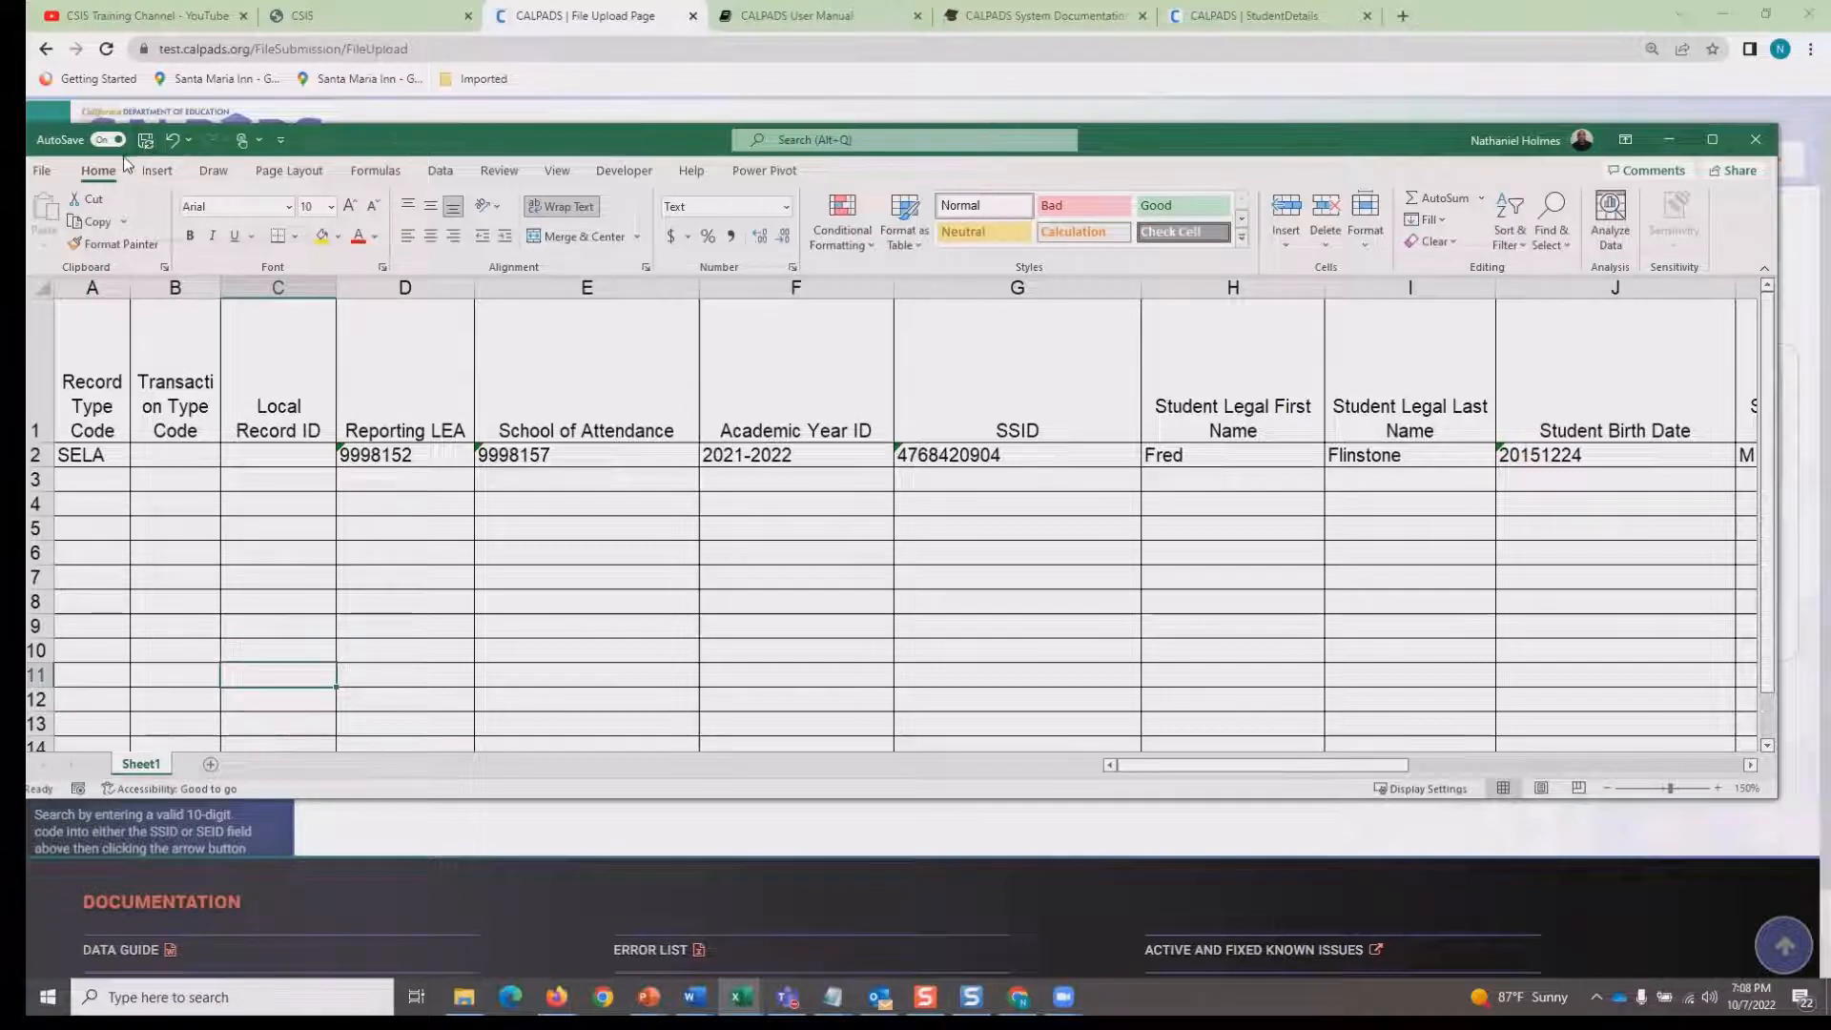
click(1752, 141)
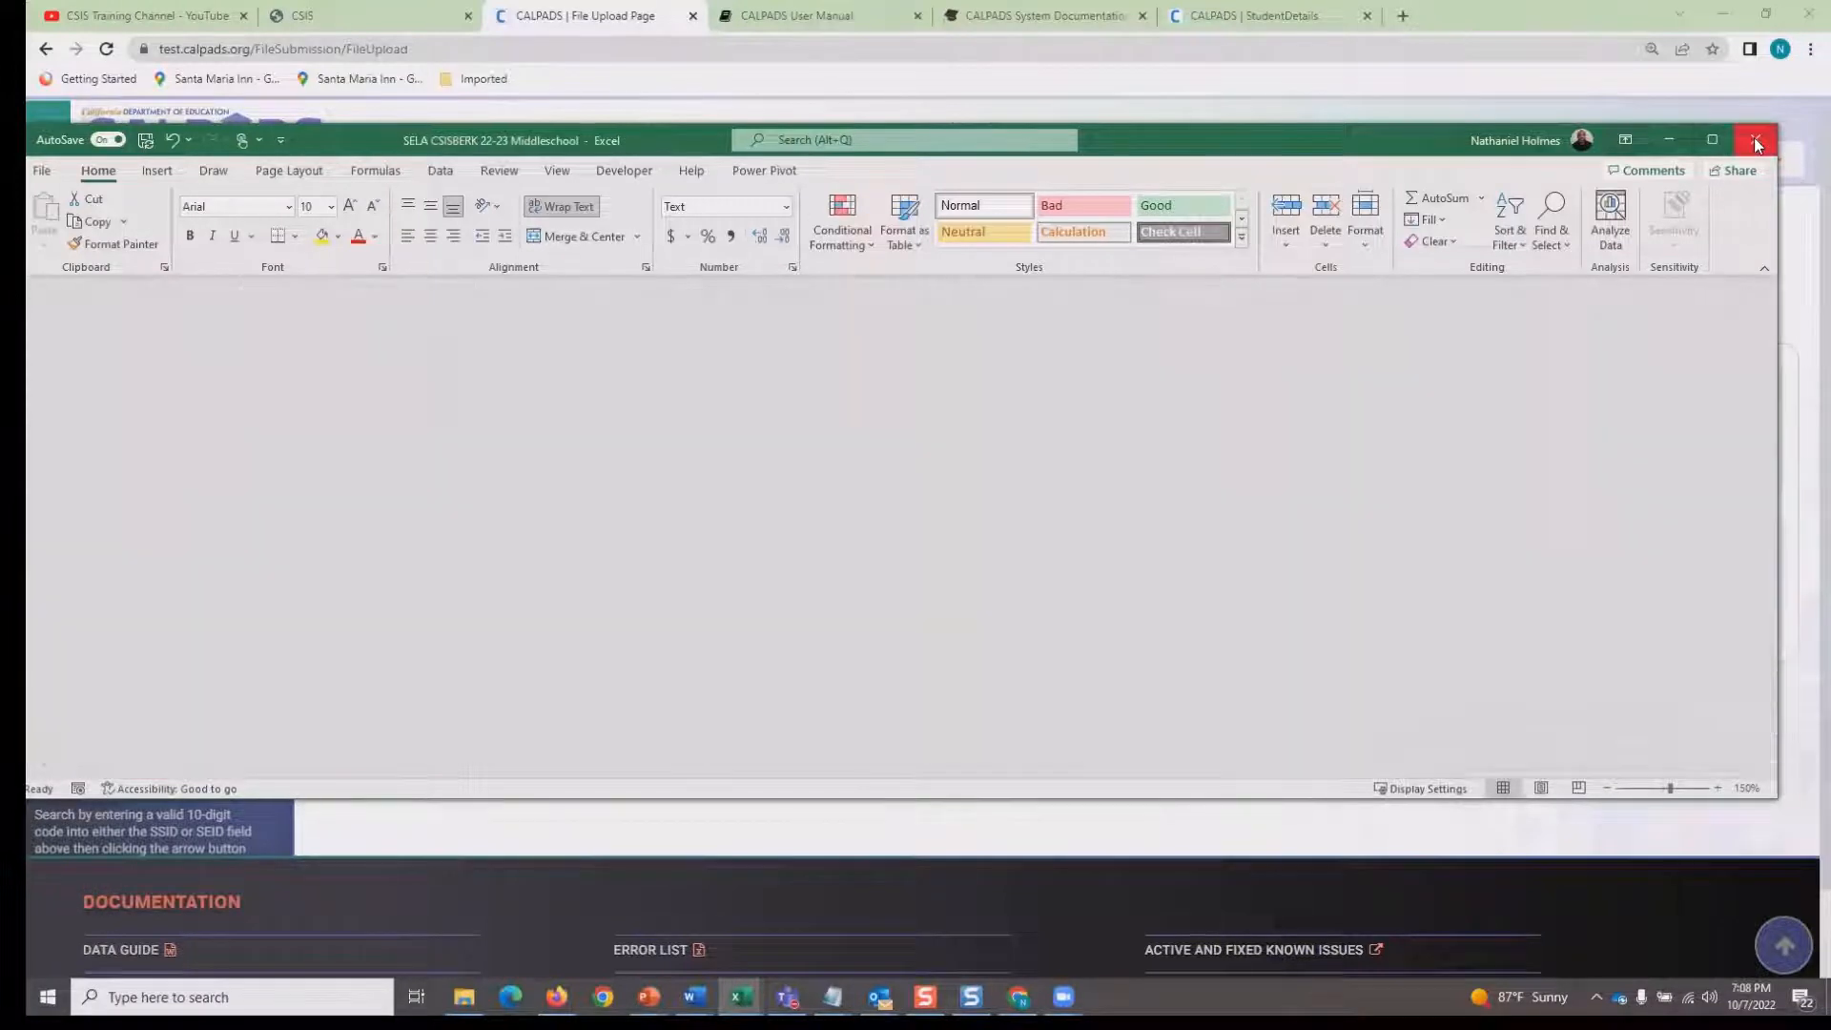
Choose Student Information-SINF as the first row's file type and attach the revised CSIS BERK SINF 22-23 Middleschool file.
click(788, 466)
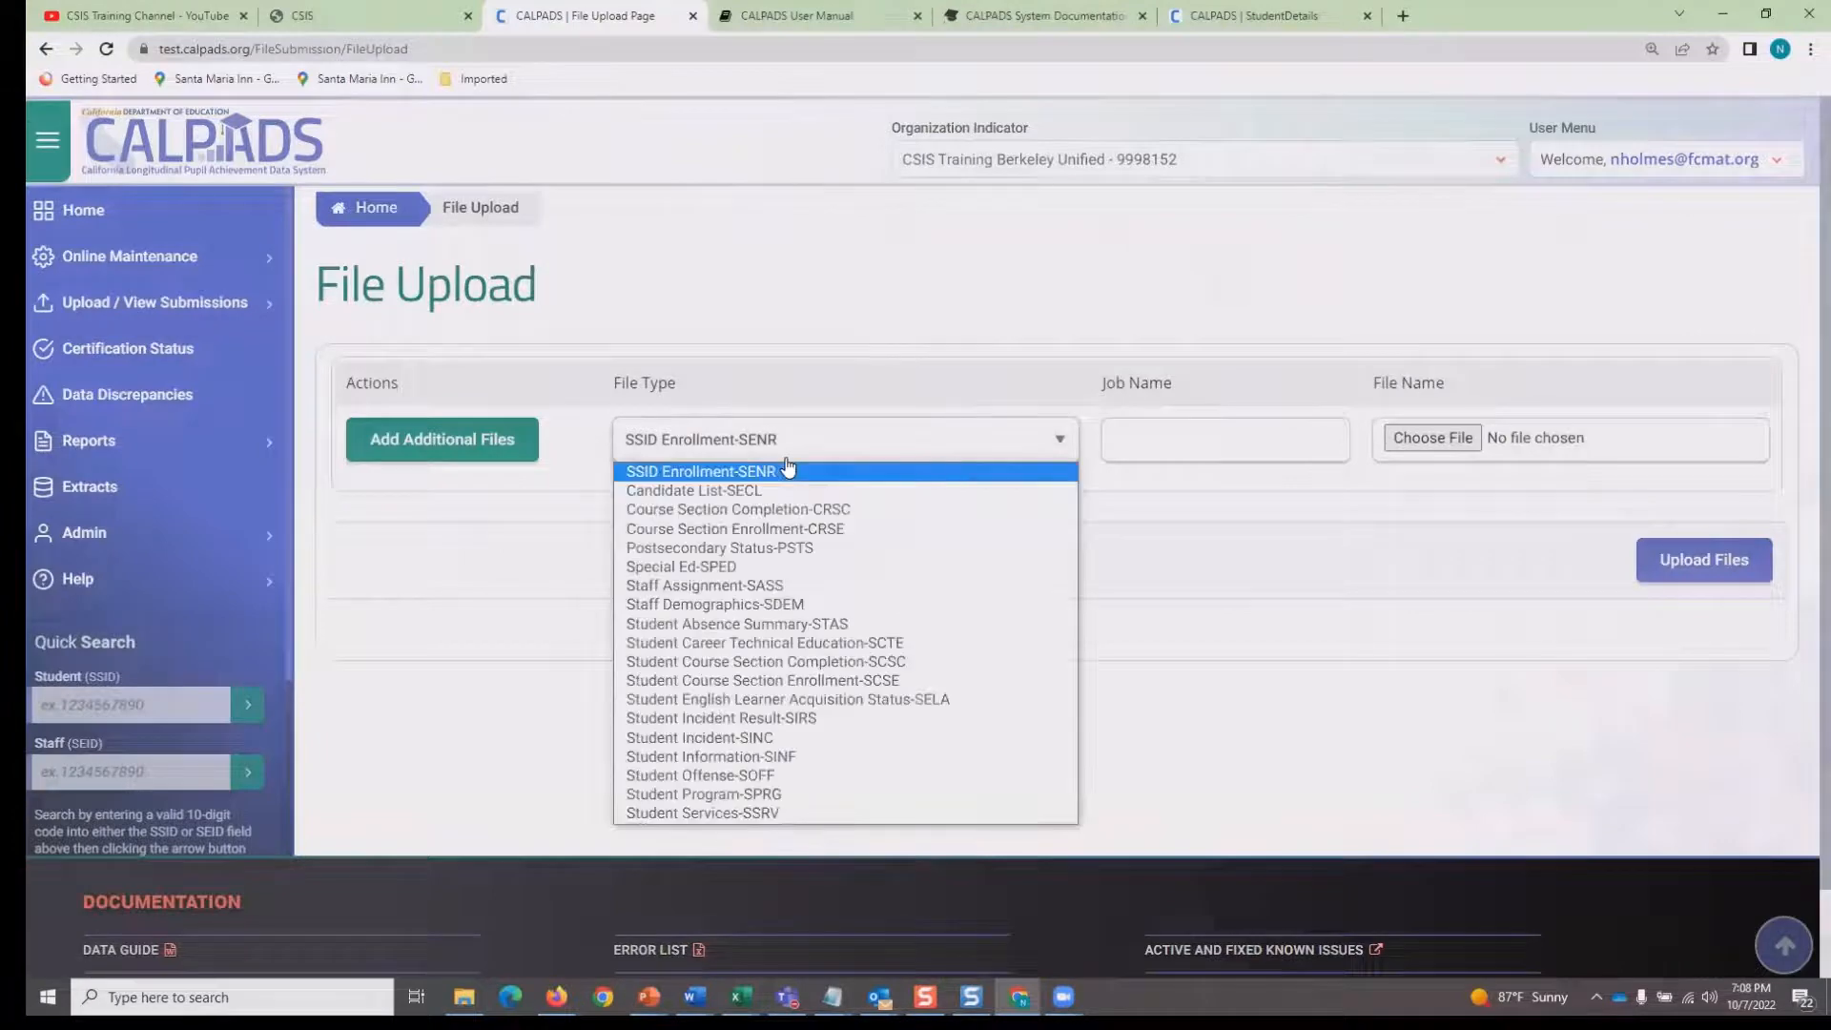
click(838, 753)
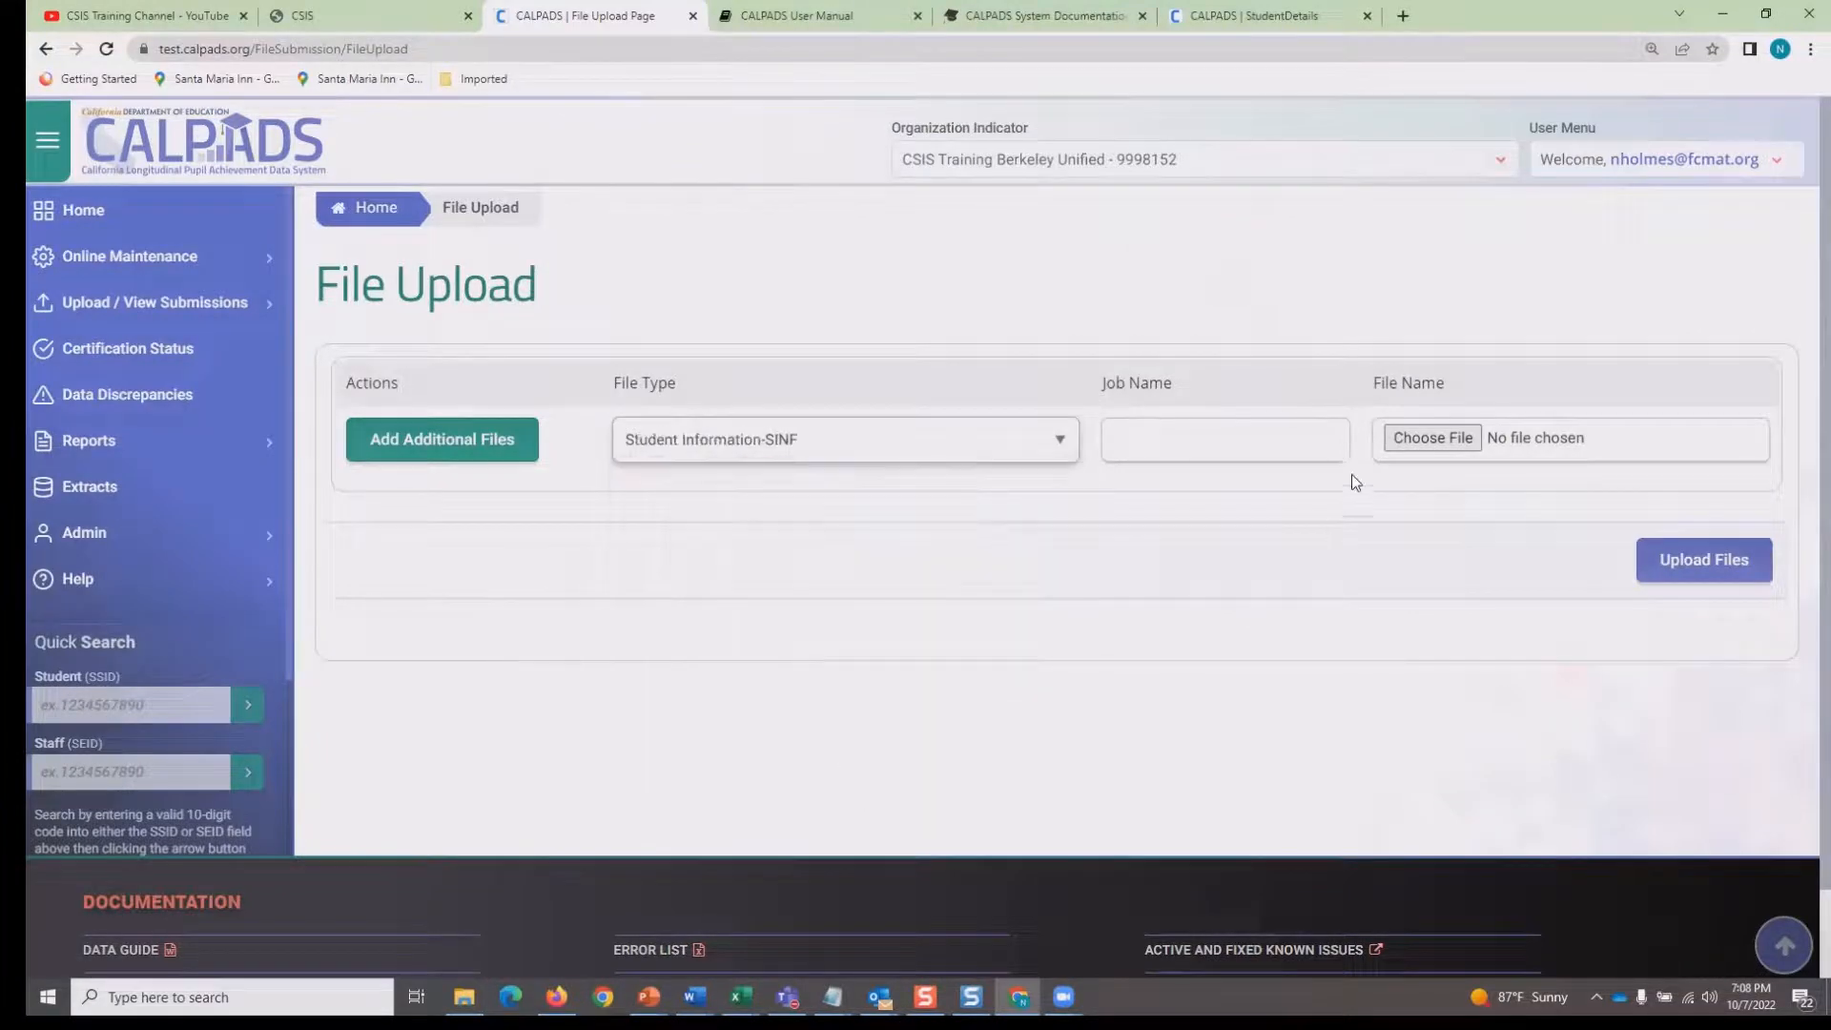
click(1416, 441)
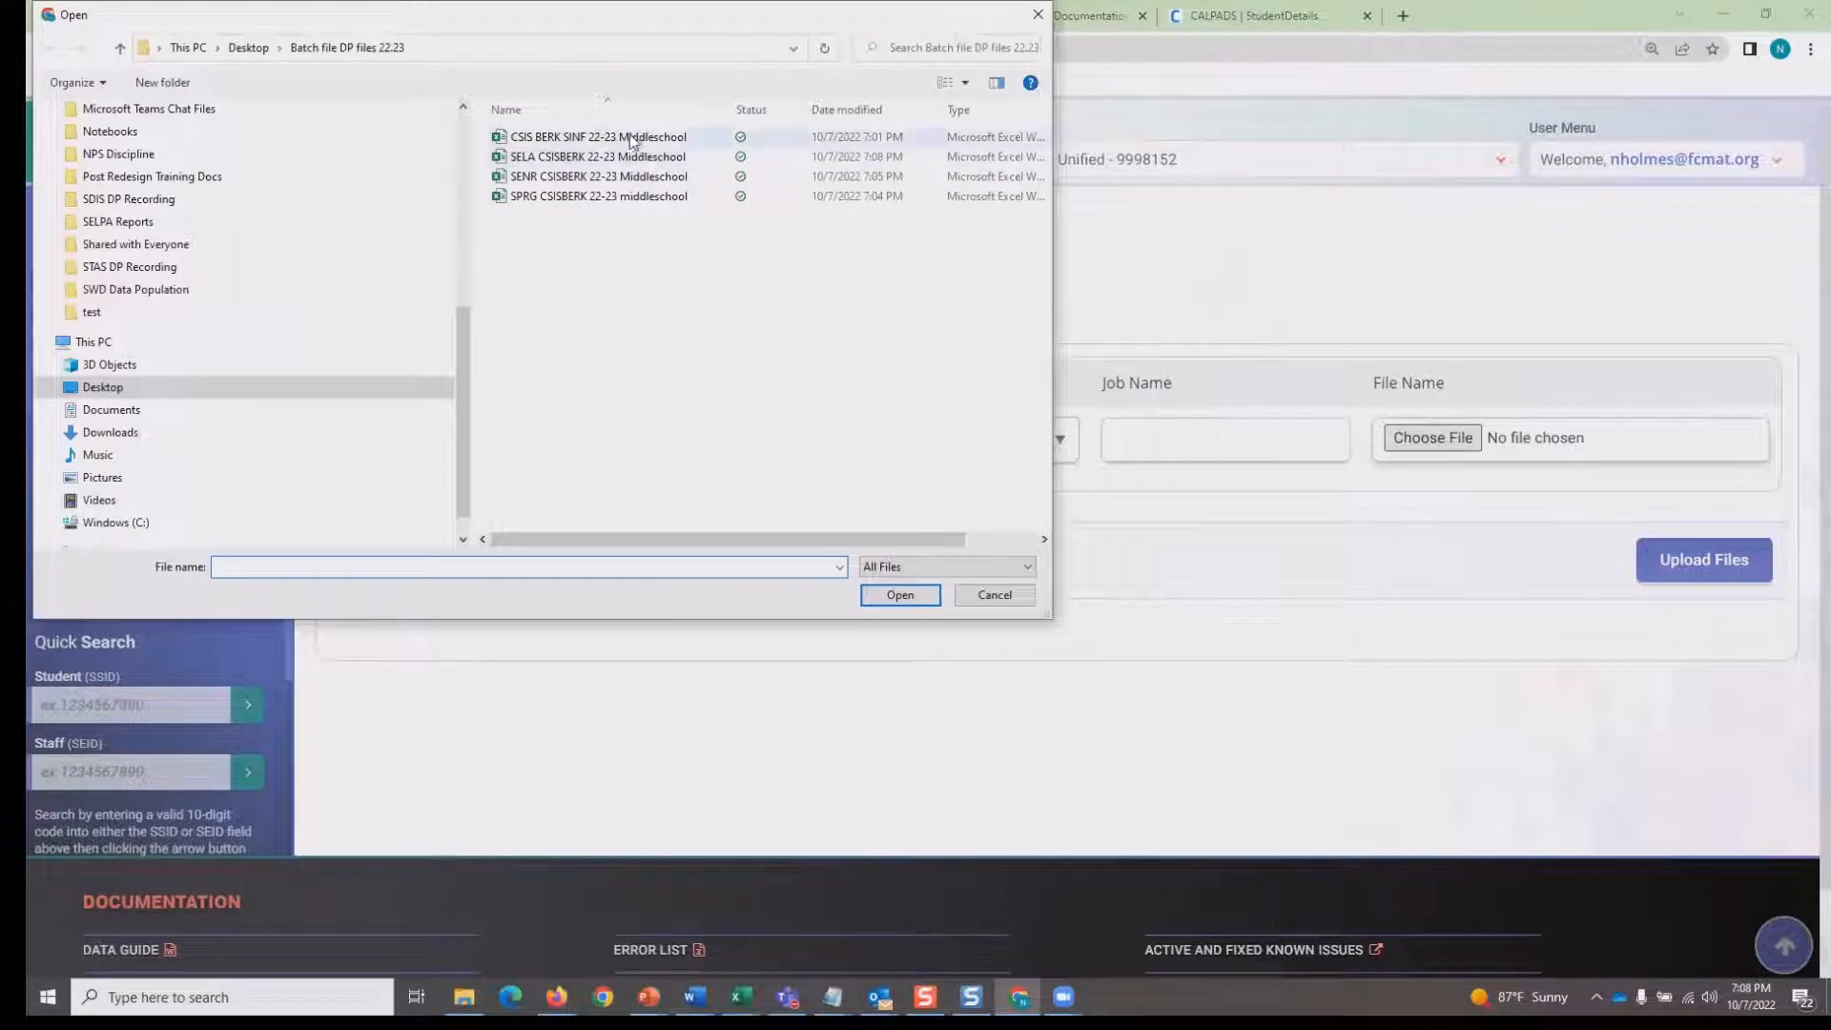
click(630, 134)
click(900, 594)
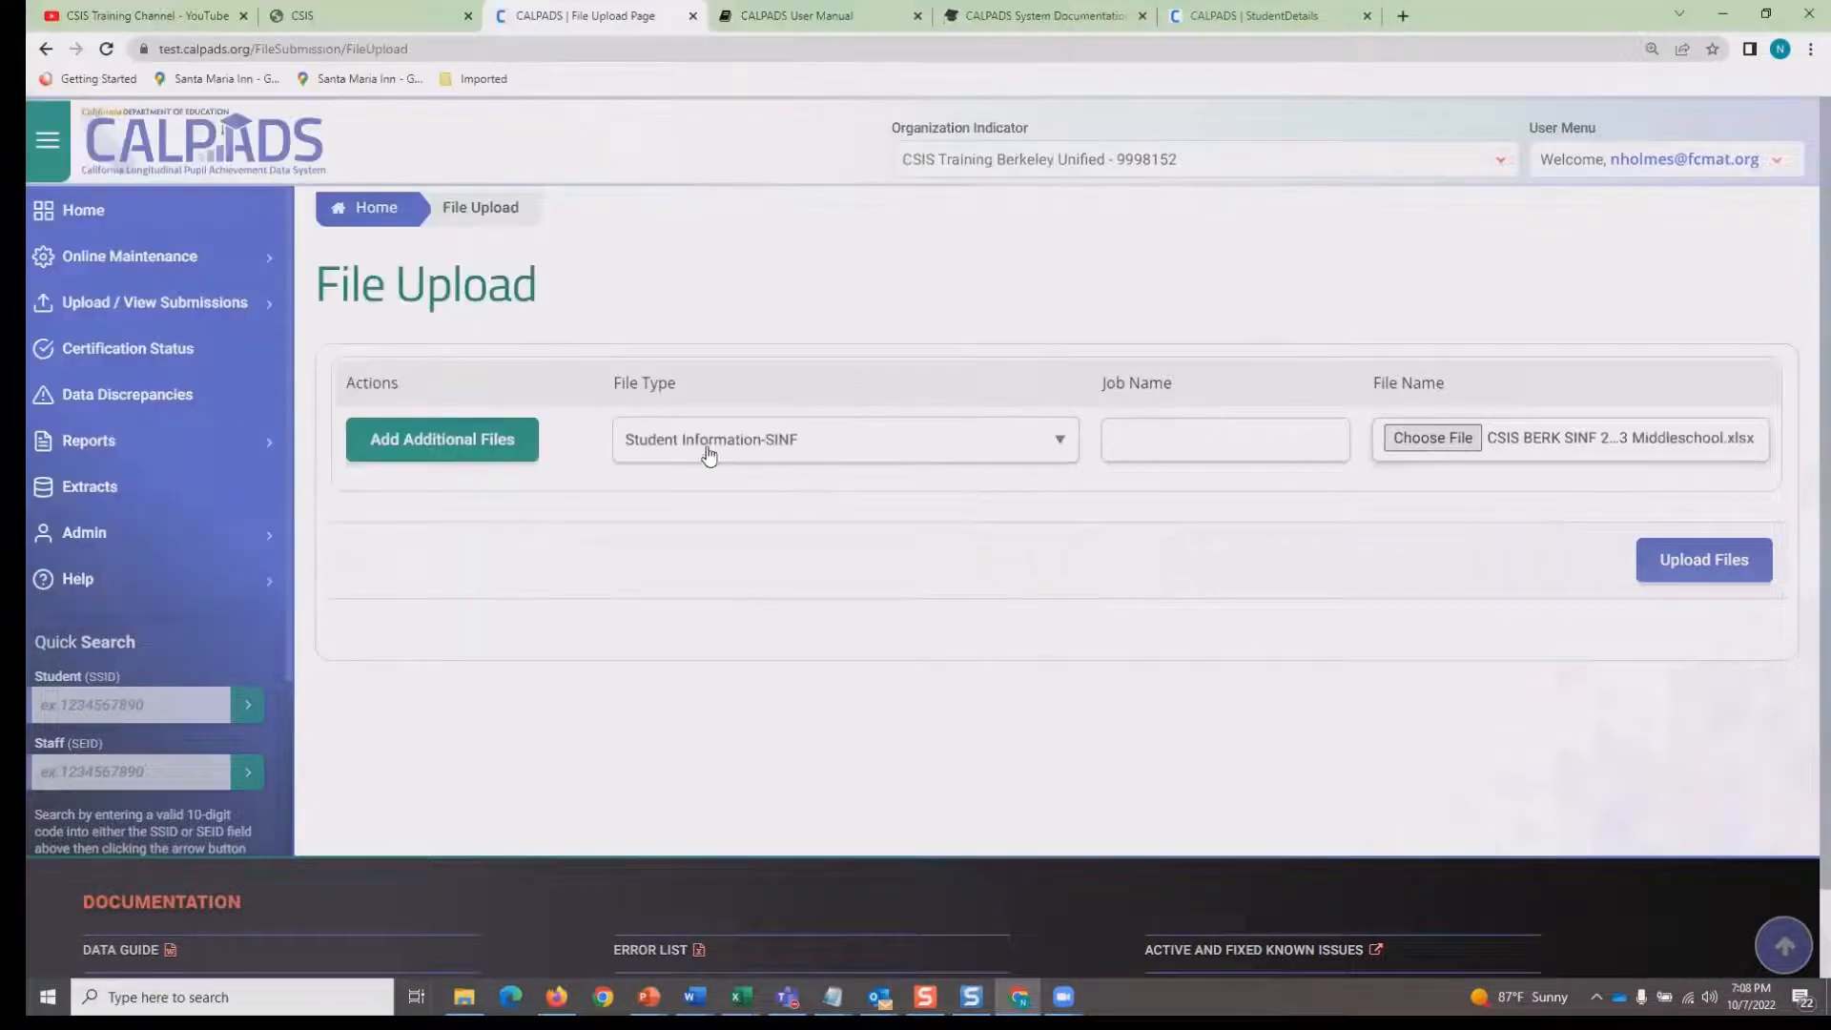
Add a second upload row with file type Student Program-SPRG and attach the SPRG CSISBERK 22-23 middleschool file.
click(520, 459)
click(732, 515)
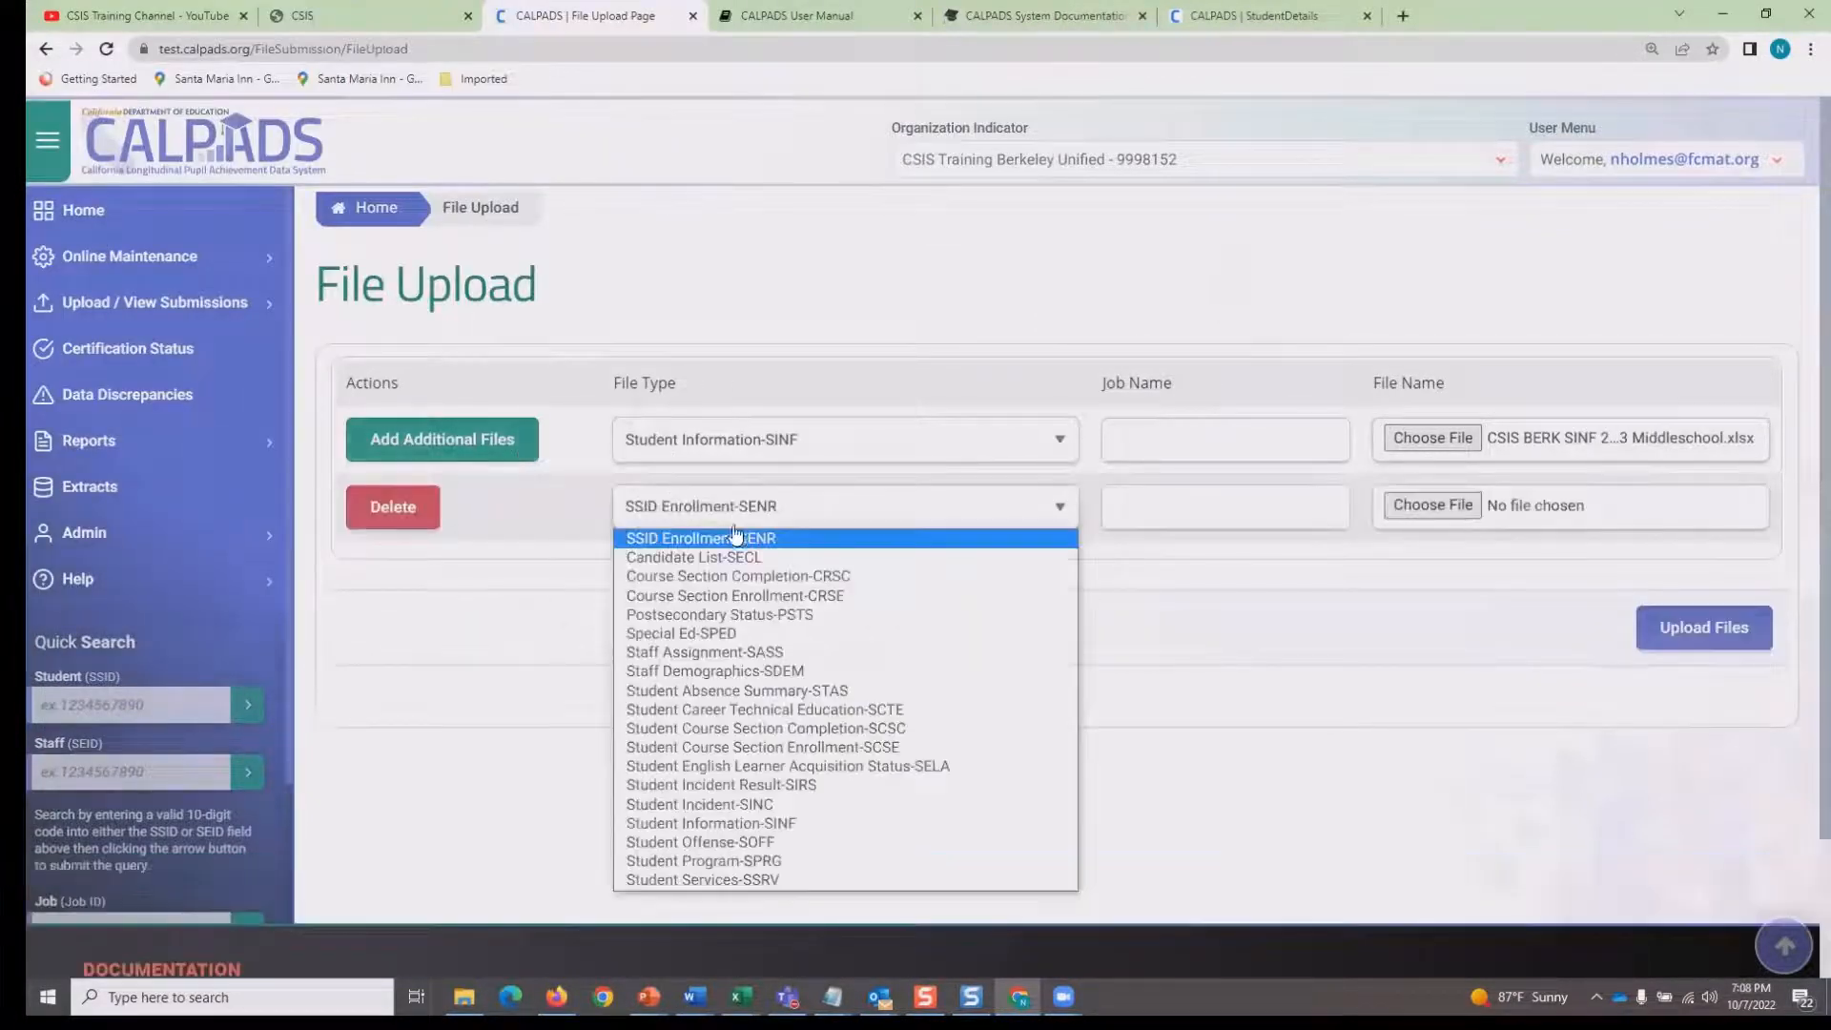
click(788, 860)
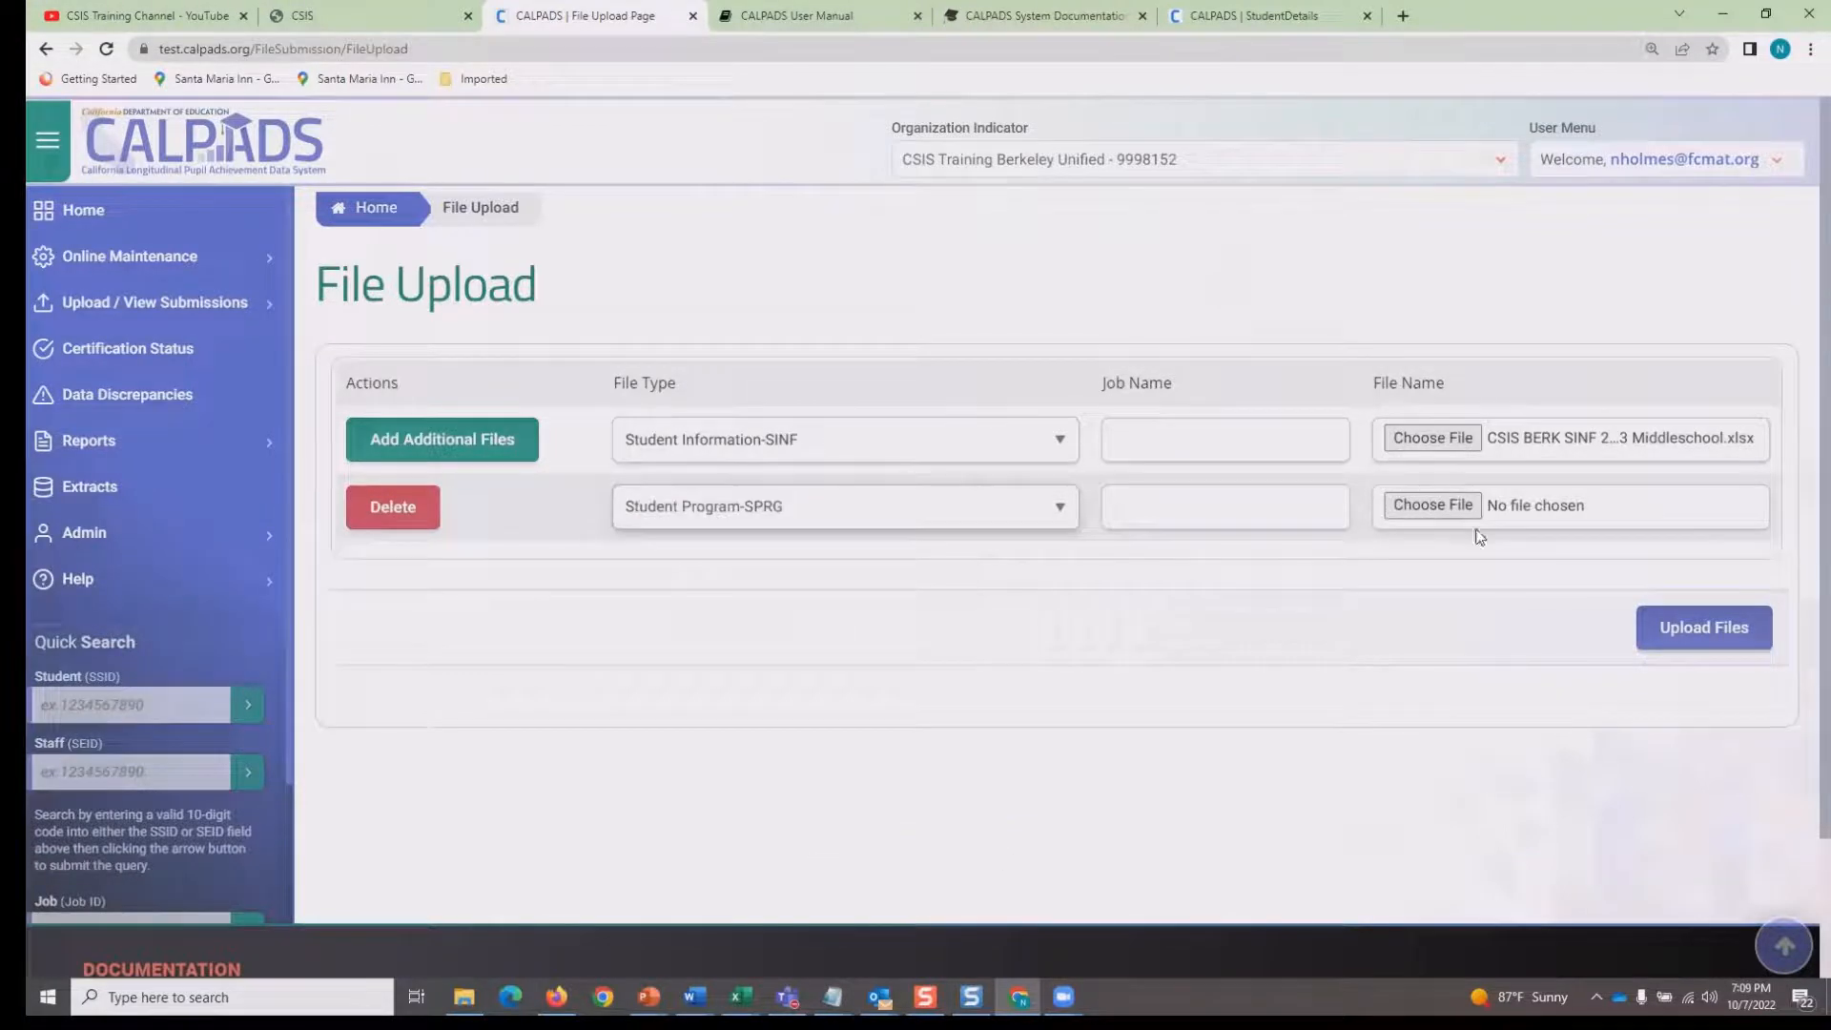
click(1432, 505)
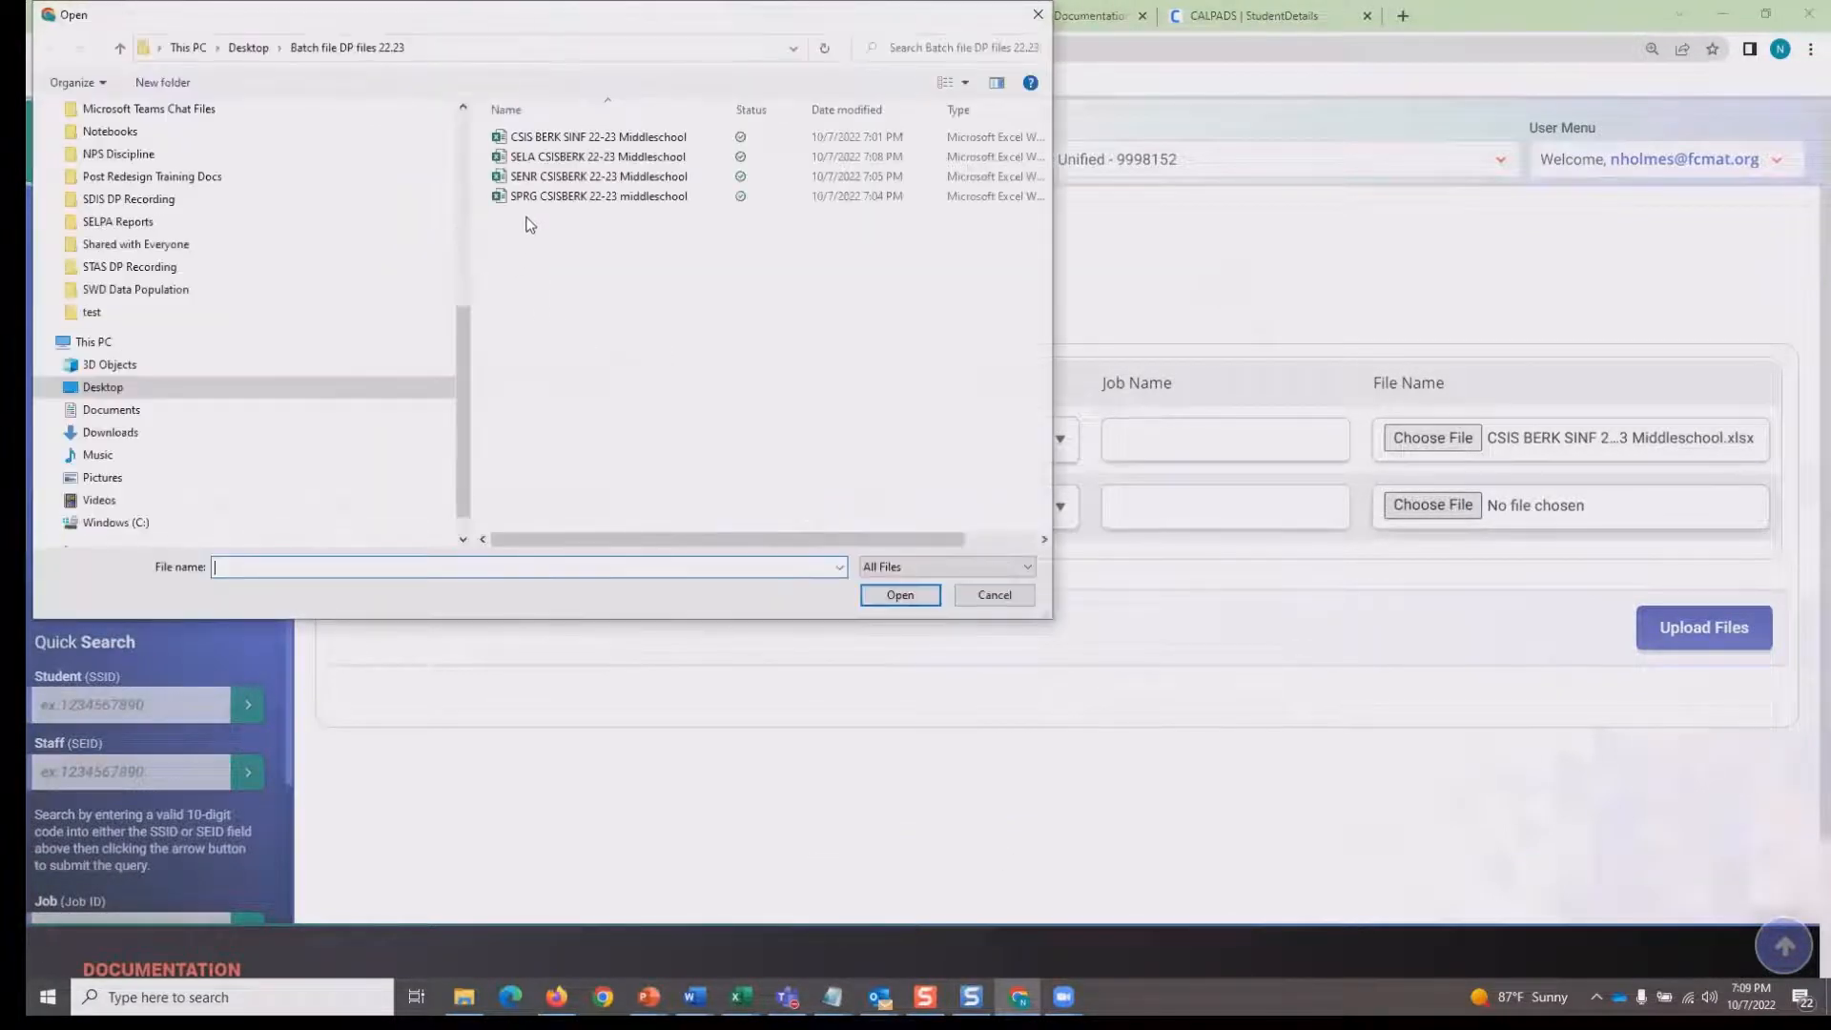
click(536, 198)
click(896, 595)
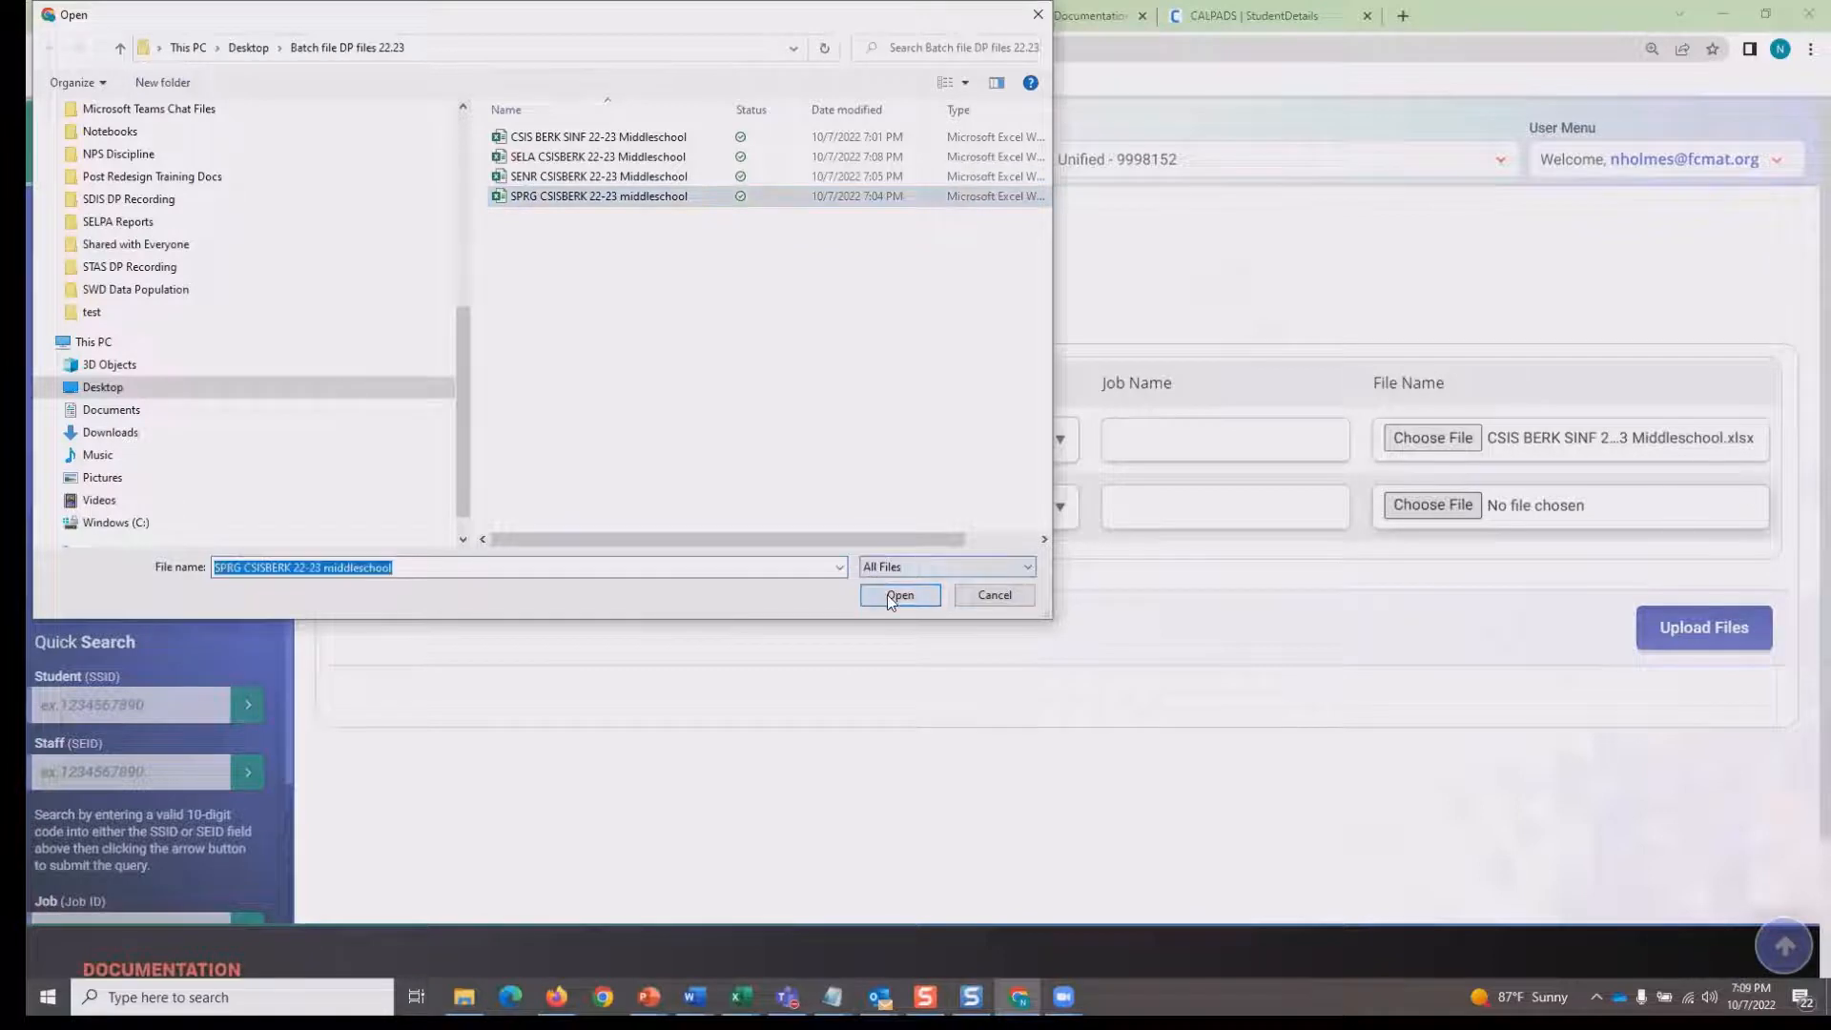
Add a third upload row with file type Student English Learner Acquisition Status-SELA and attach the SELA CSISBERK 22-23 Middleschool file.
click(470, 448)
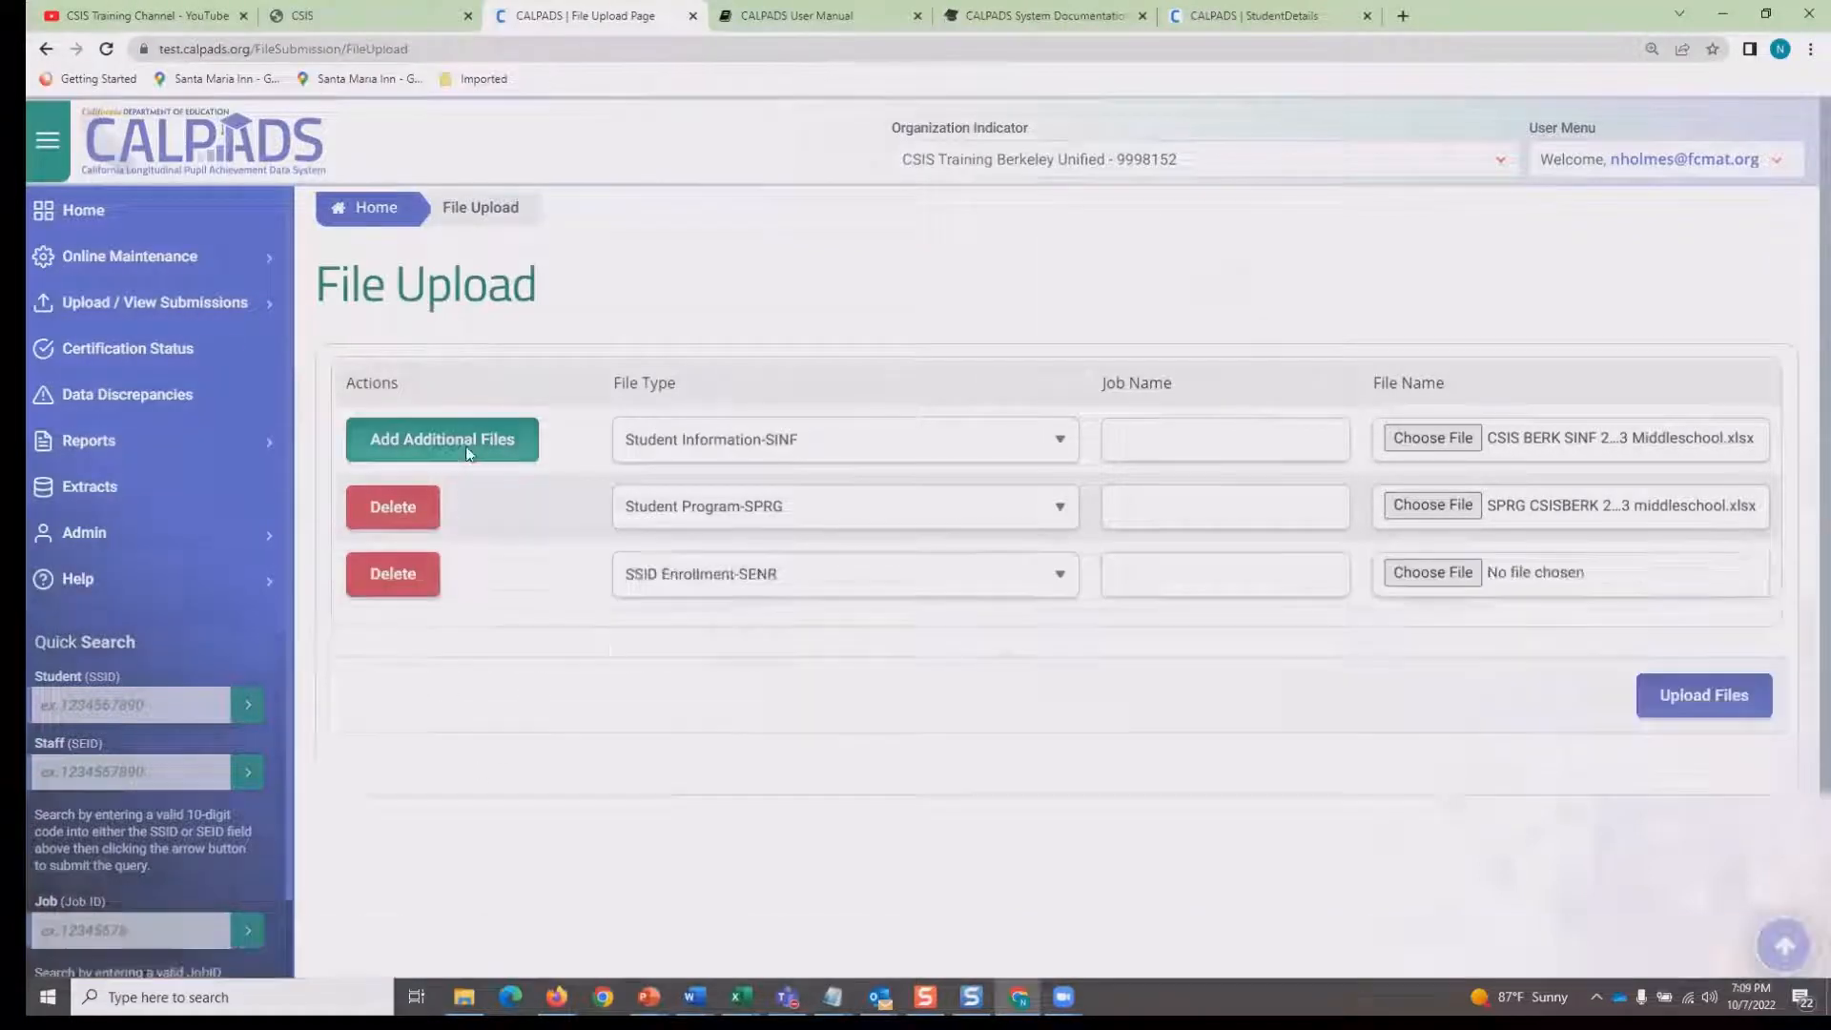
click(719, 589)
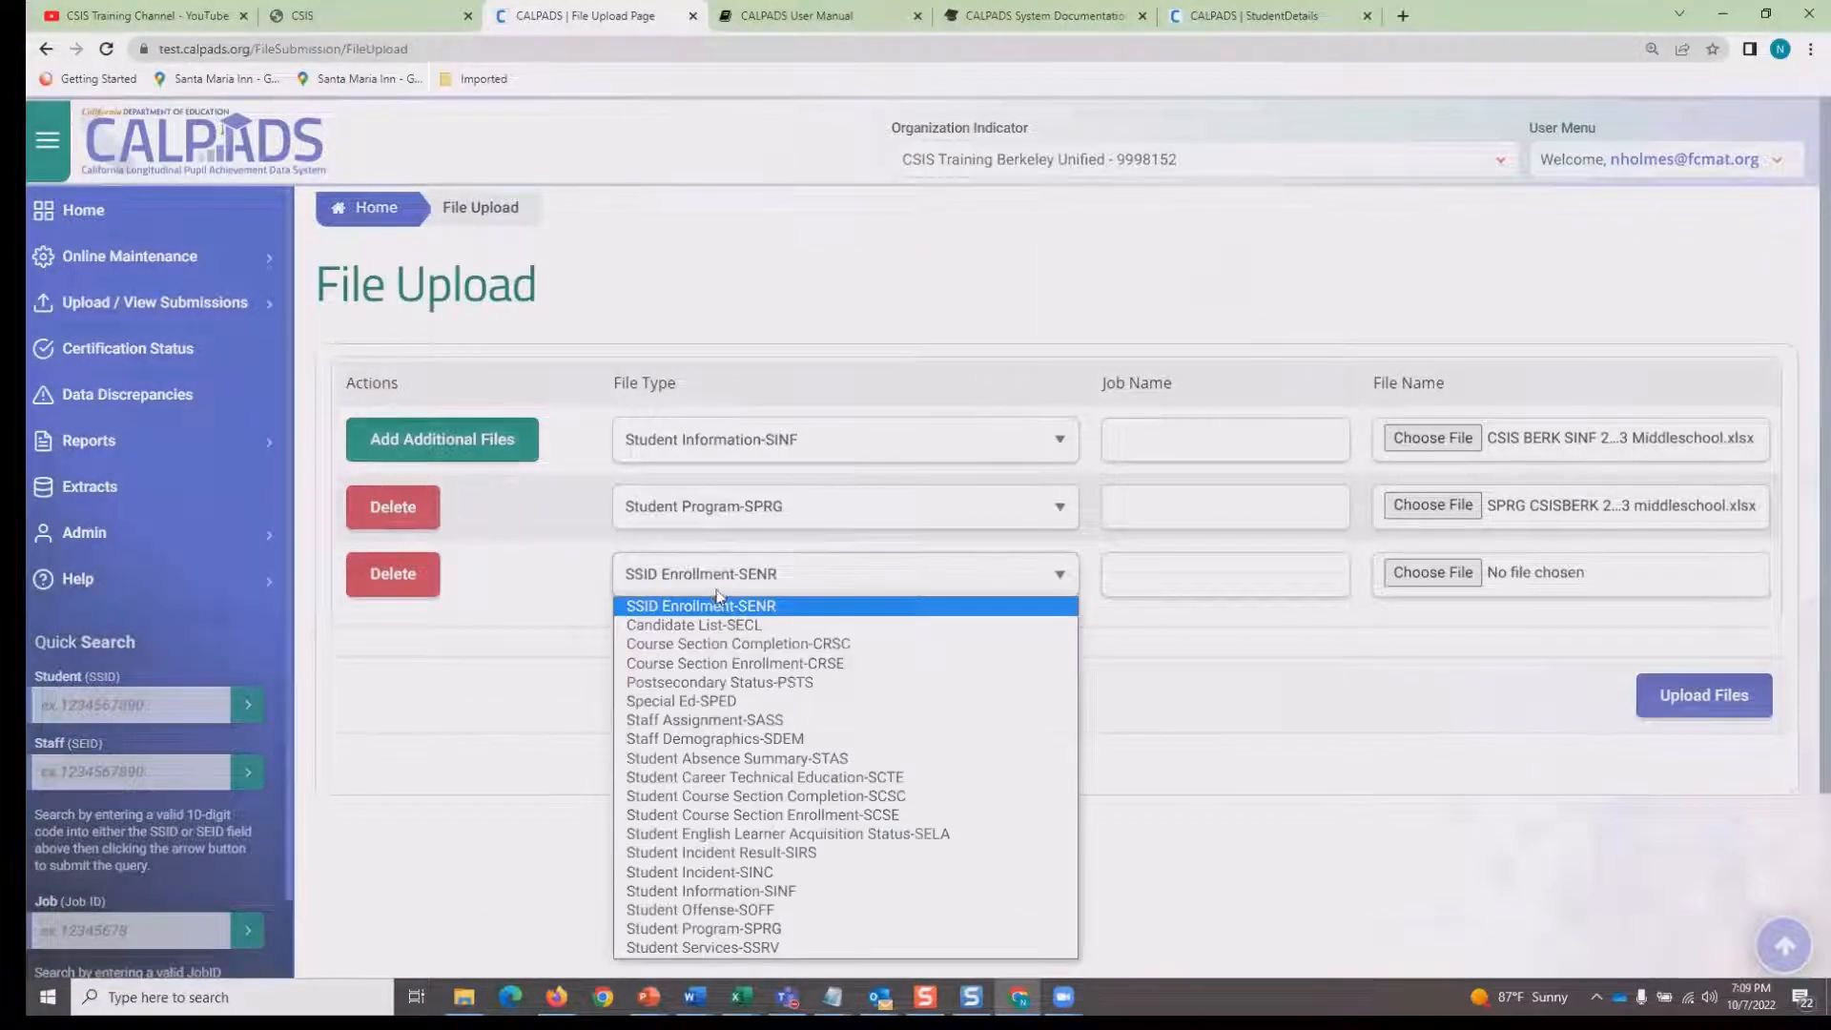
click(755, 835)
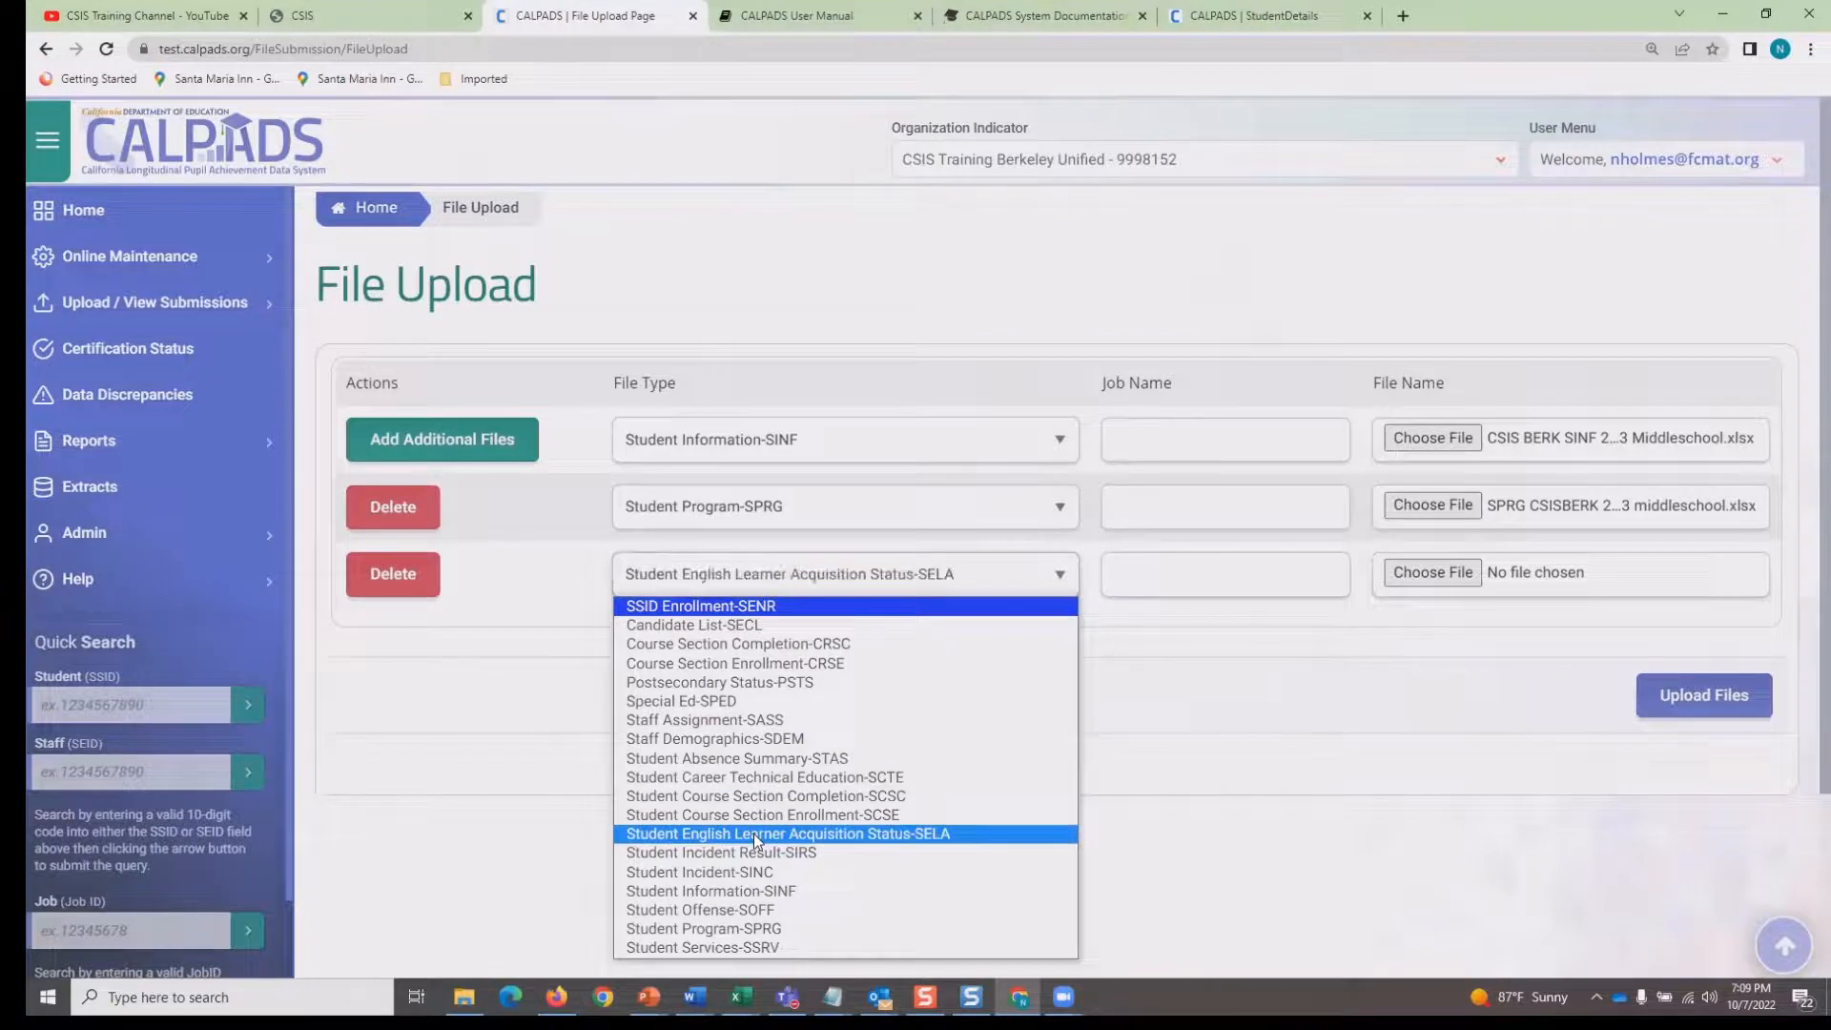
click(1448, 572)
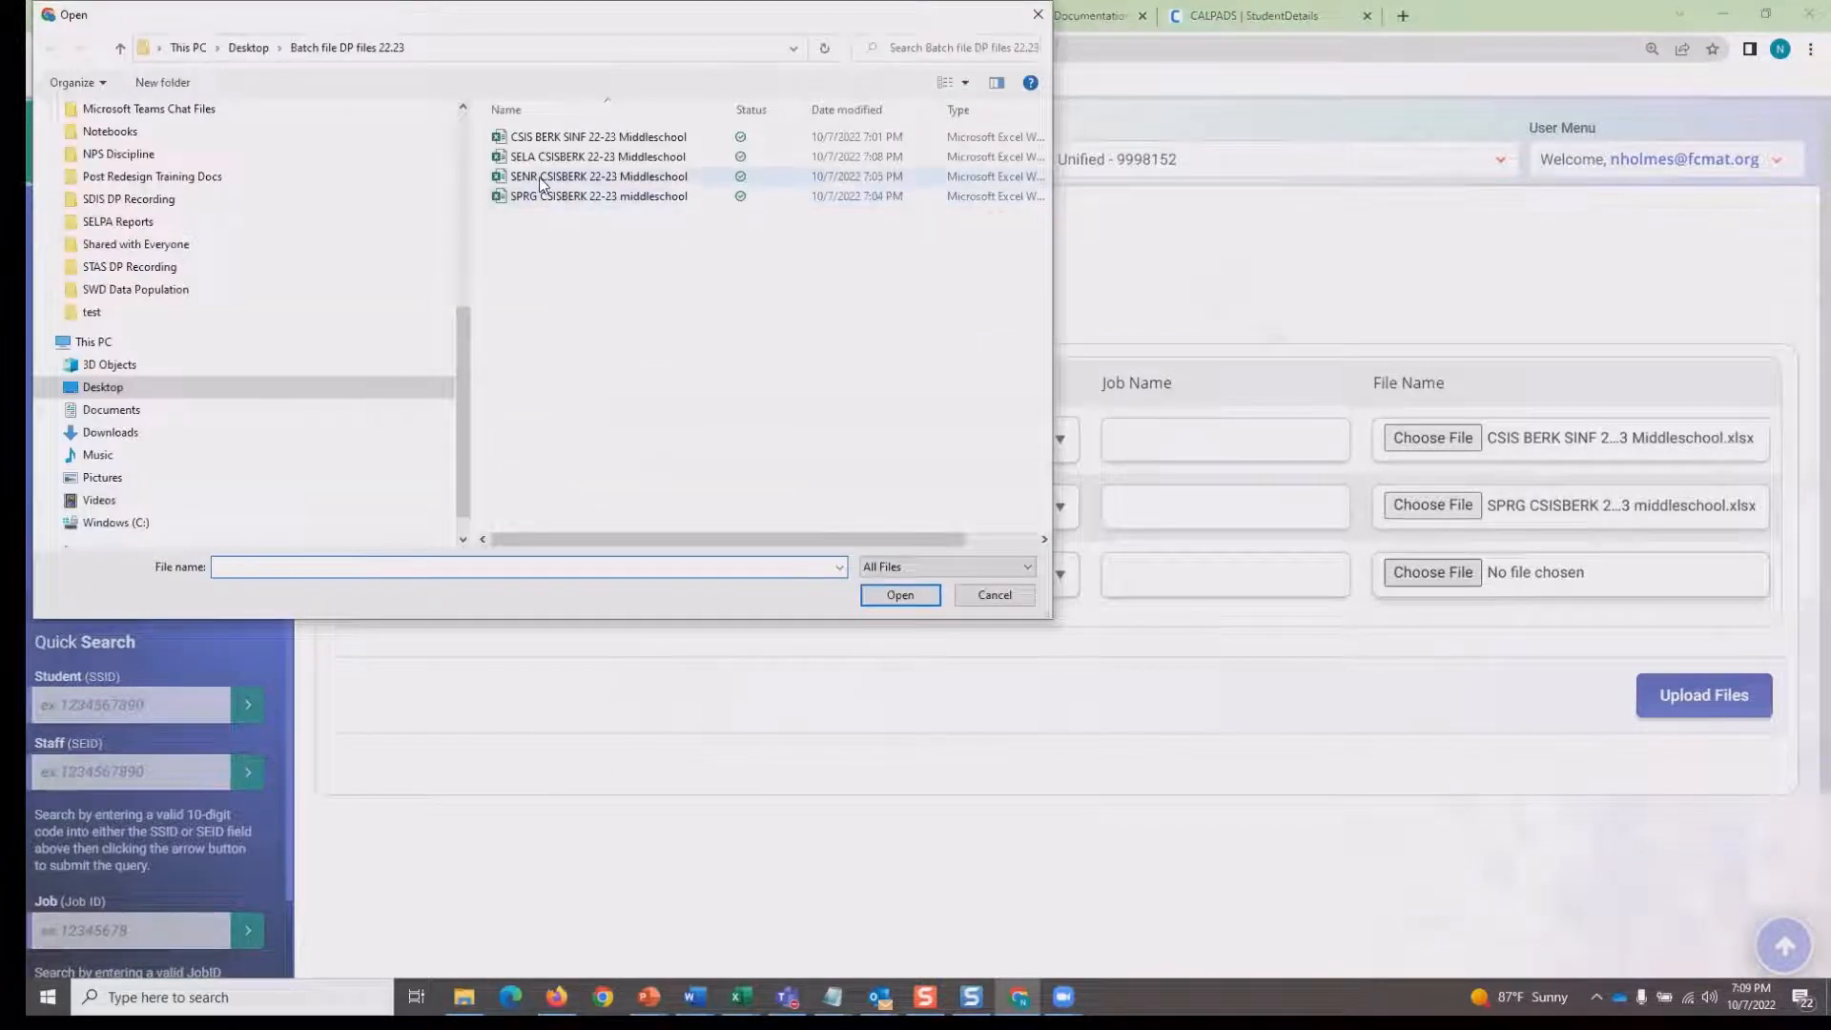
click(539, 159)
click(900, 595)
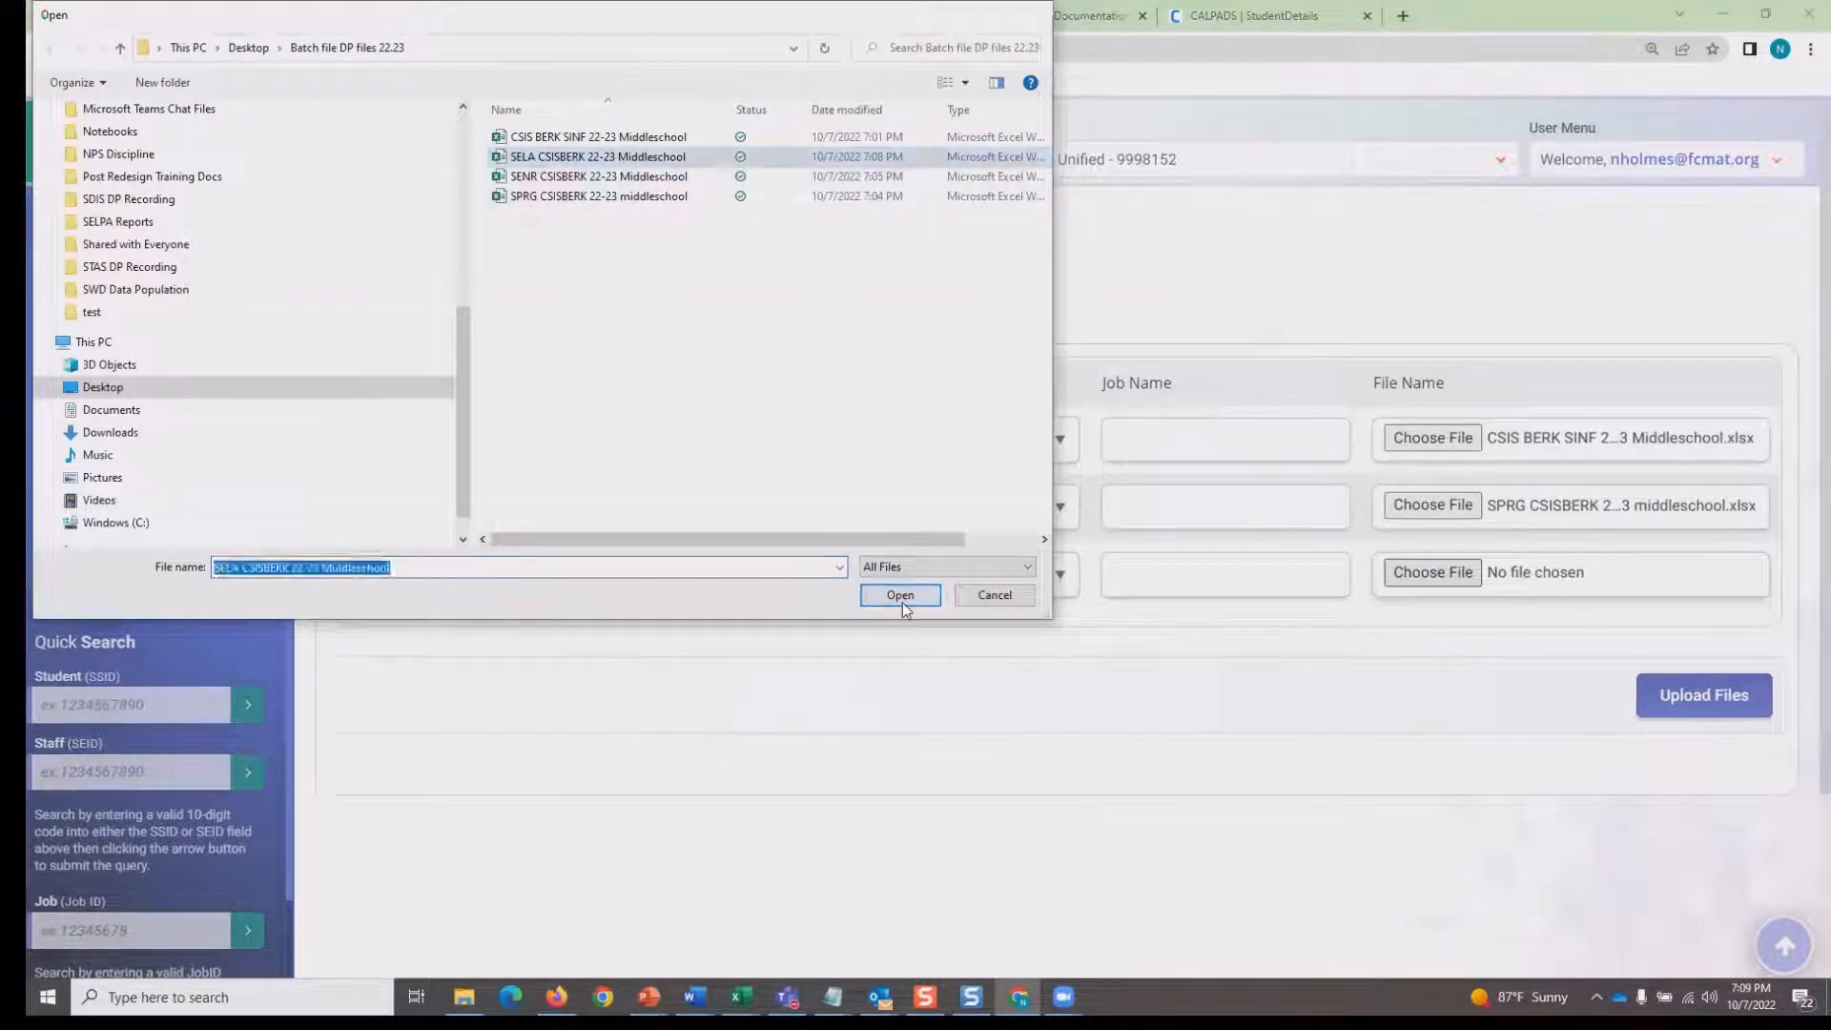
Upload the SINF, SPRG and SELA files, and dismiss the upload notice to reach the submission results.
click(1646, 717)
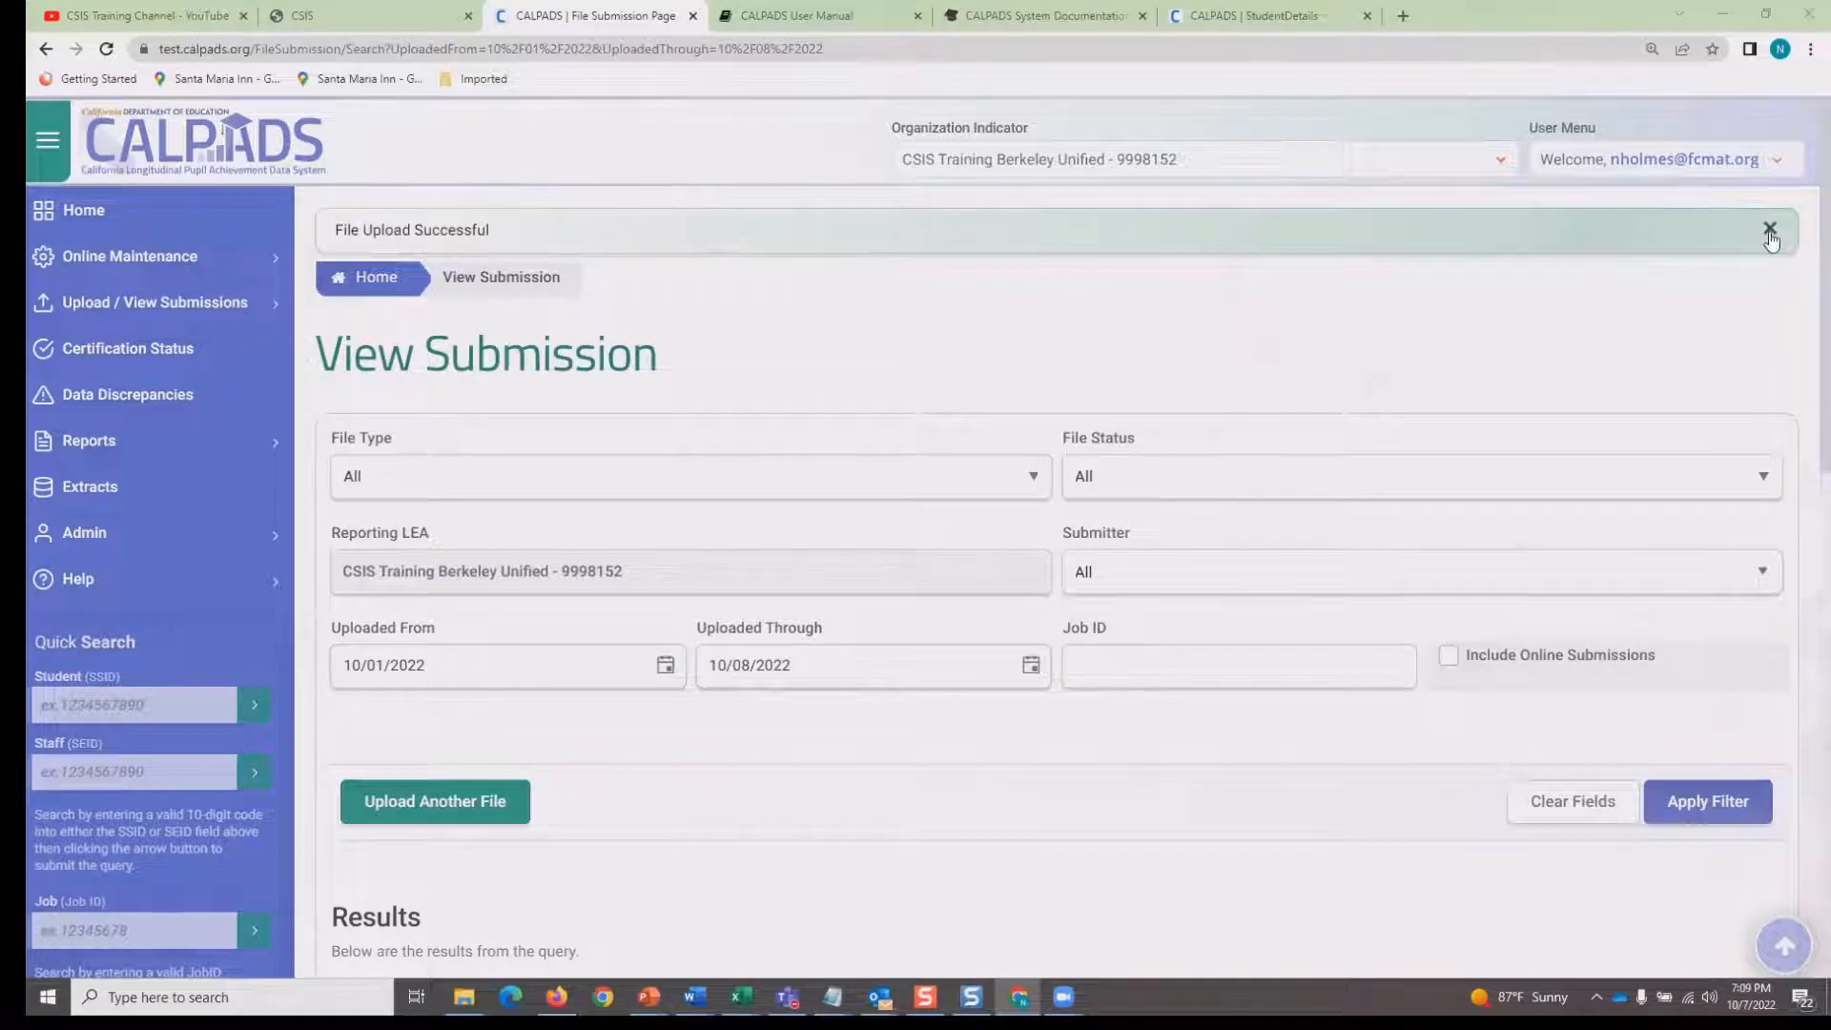
click(1769, 229)
scroll(1375, 307, down, 5)
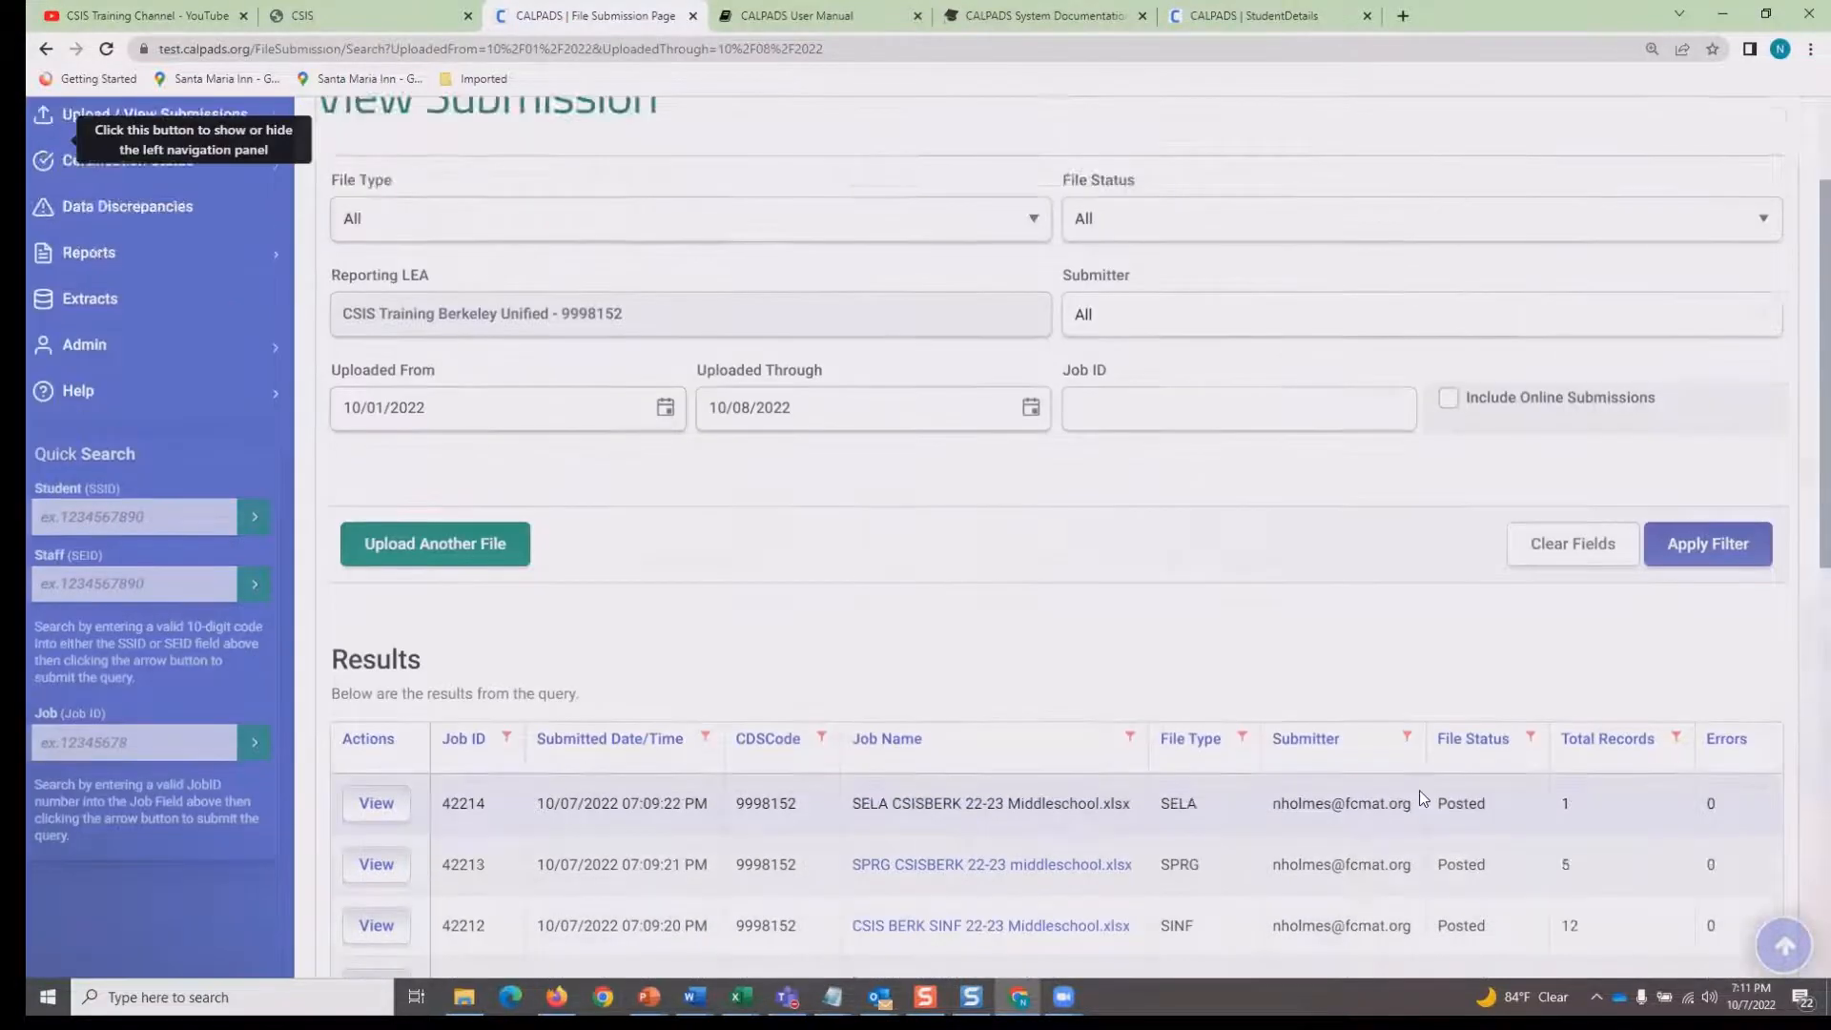
Review the File Status, Total Records and Errors of the new submissions against the earlier ones in the results.
scroll(1419, 790, down, 3)
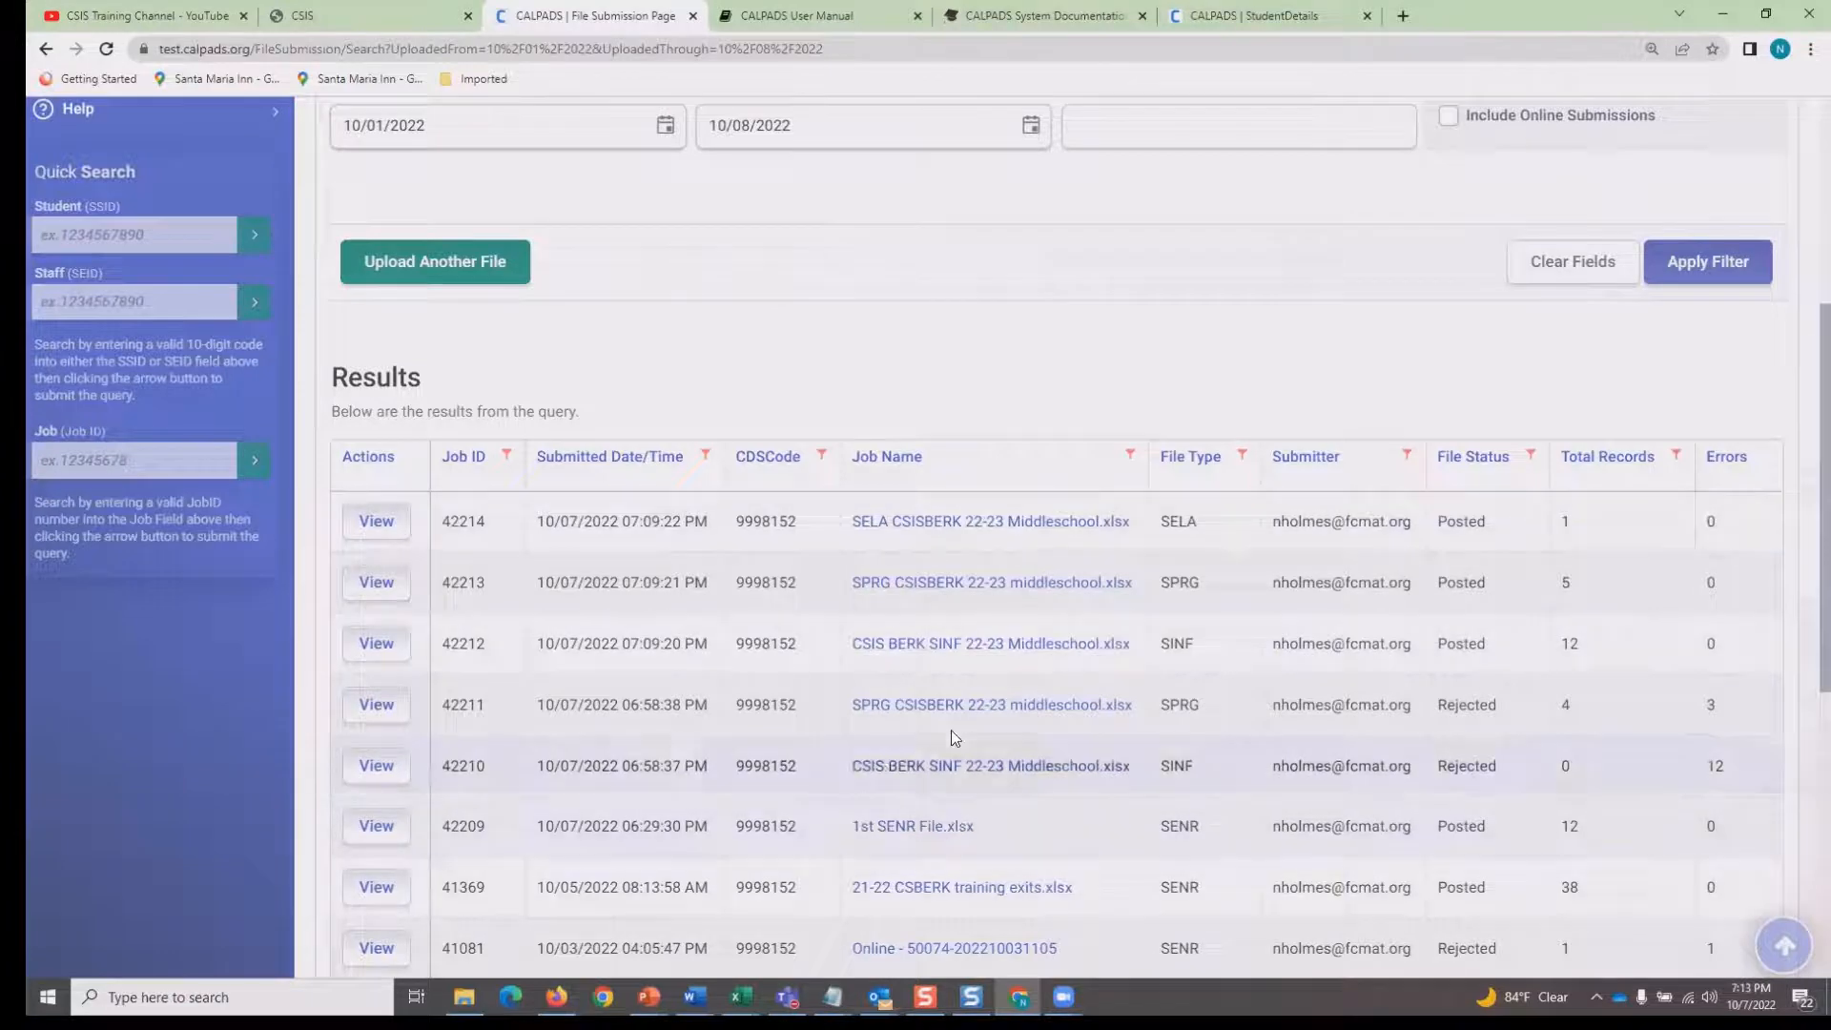
scroll(946, 667, up, 3)
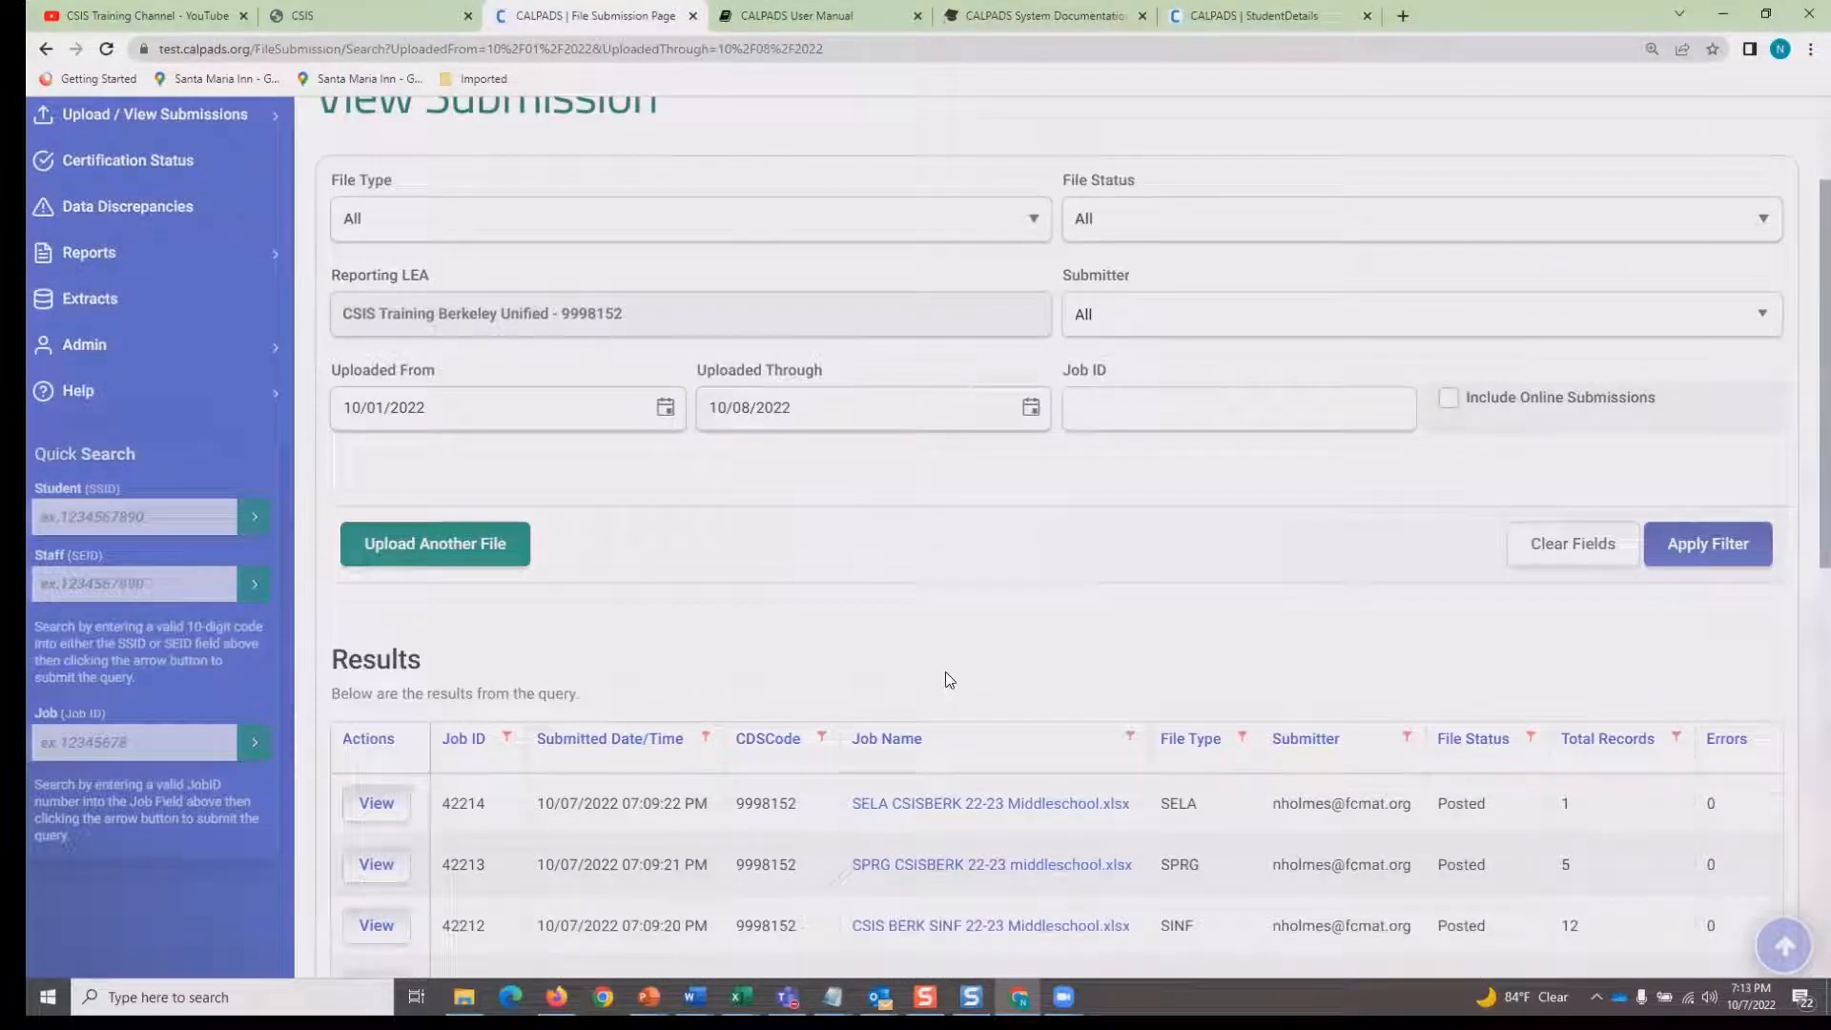
scroll(948, 681, up, 2)
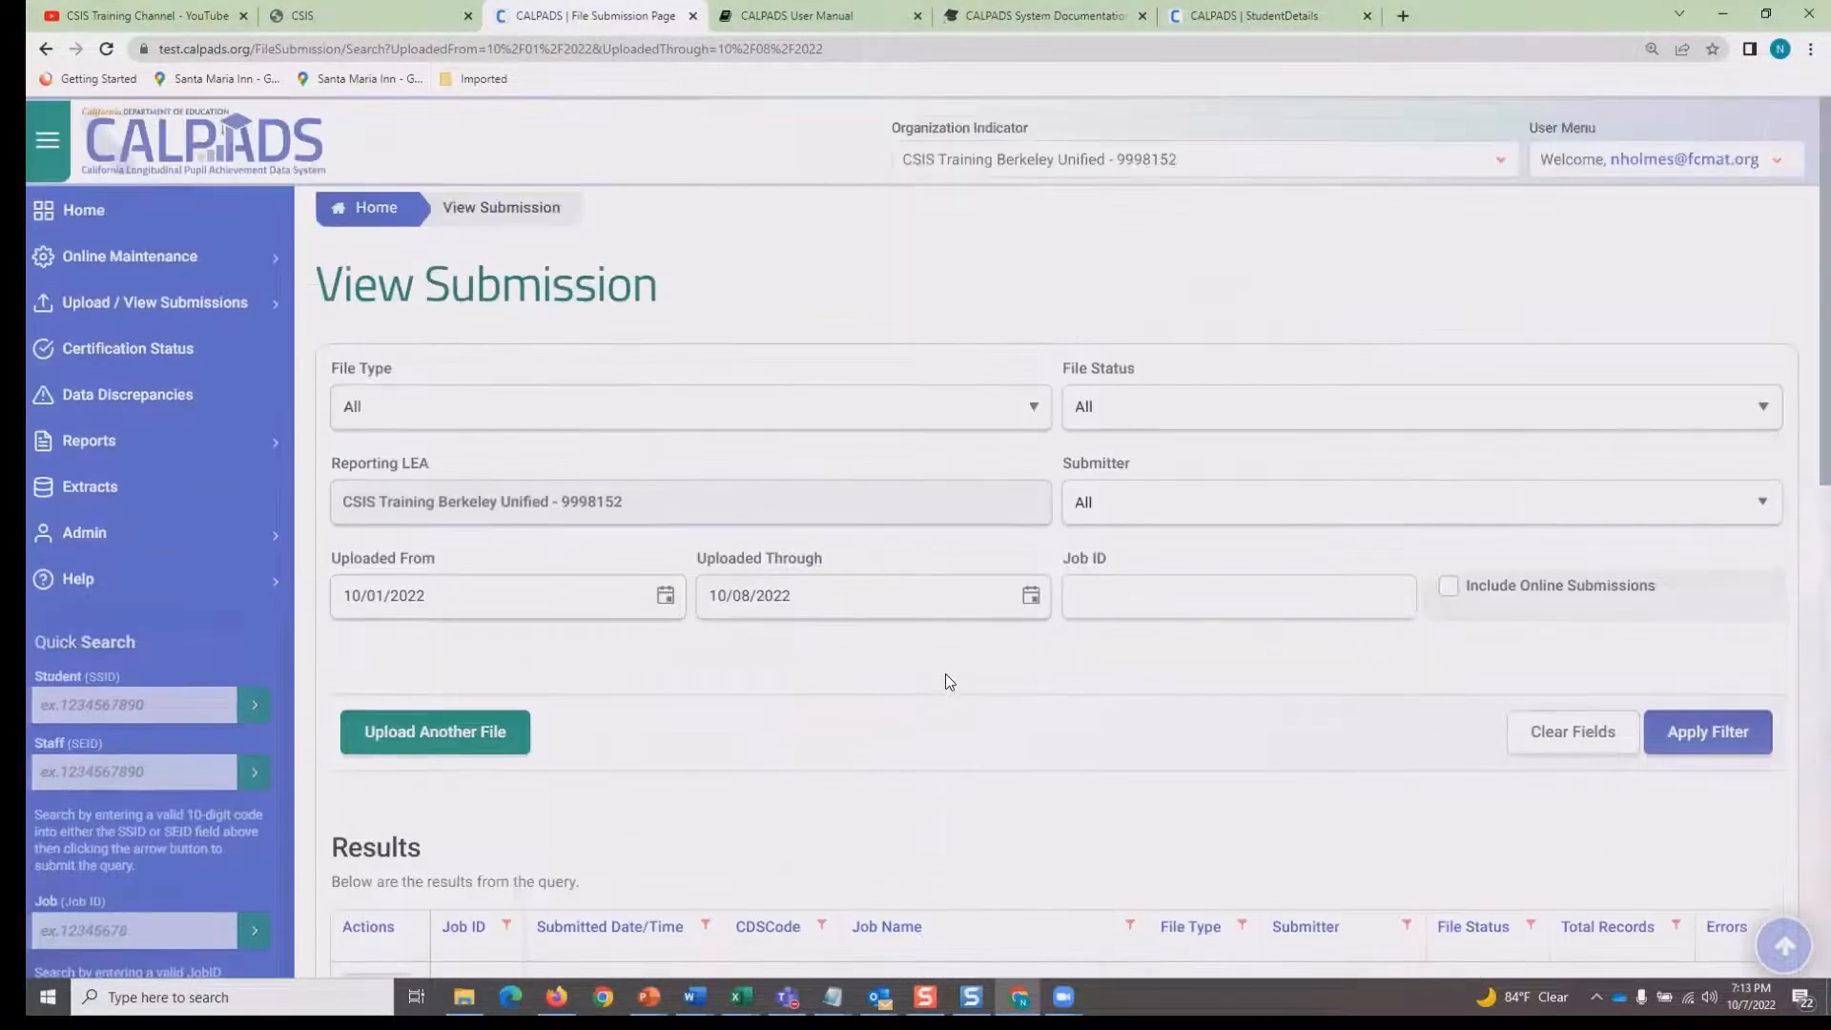
scroll(948, 687, down, 4)
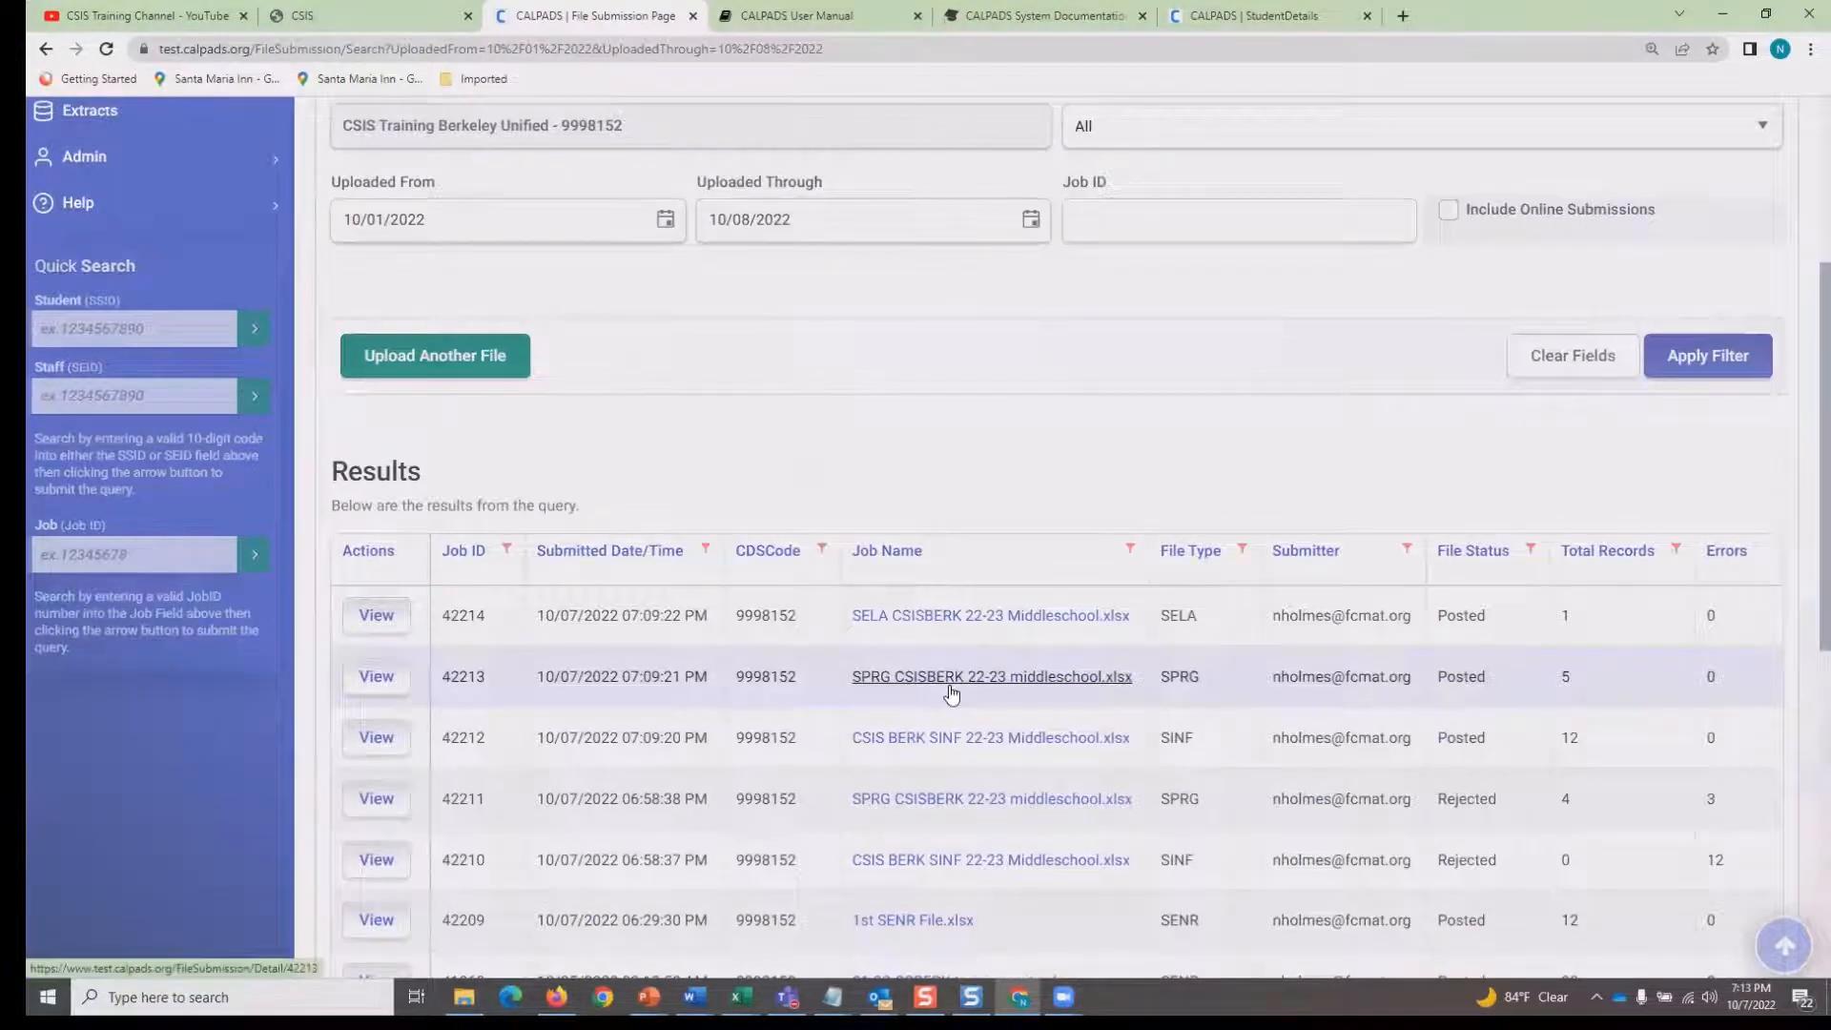
scroll(953, 687, down, 3)
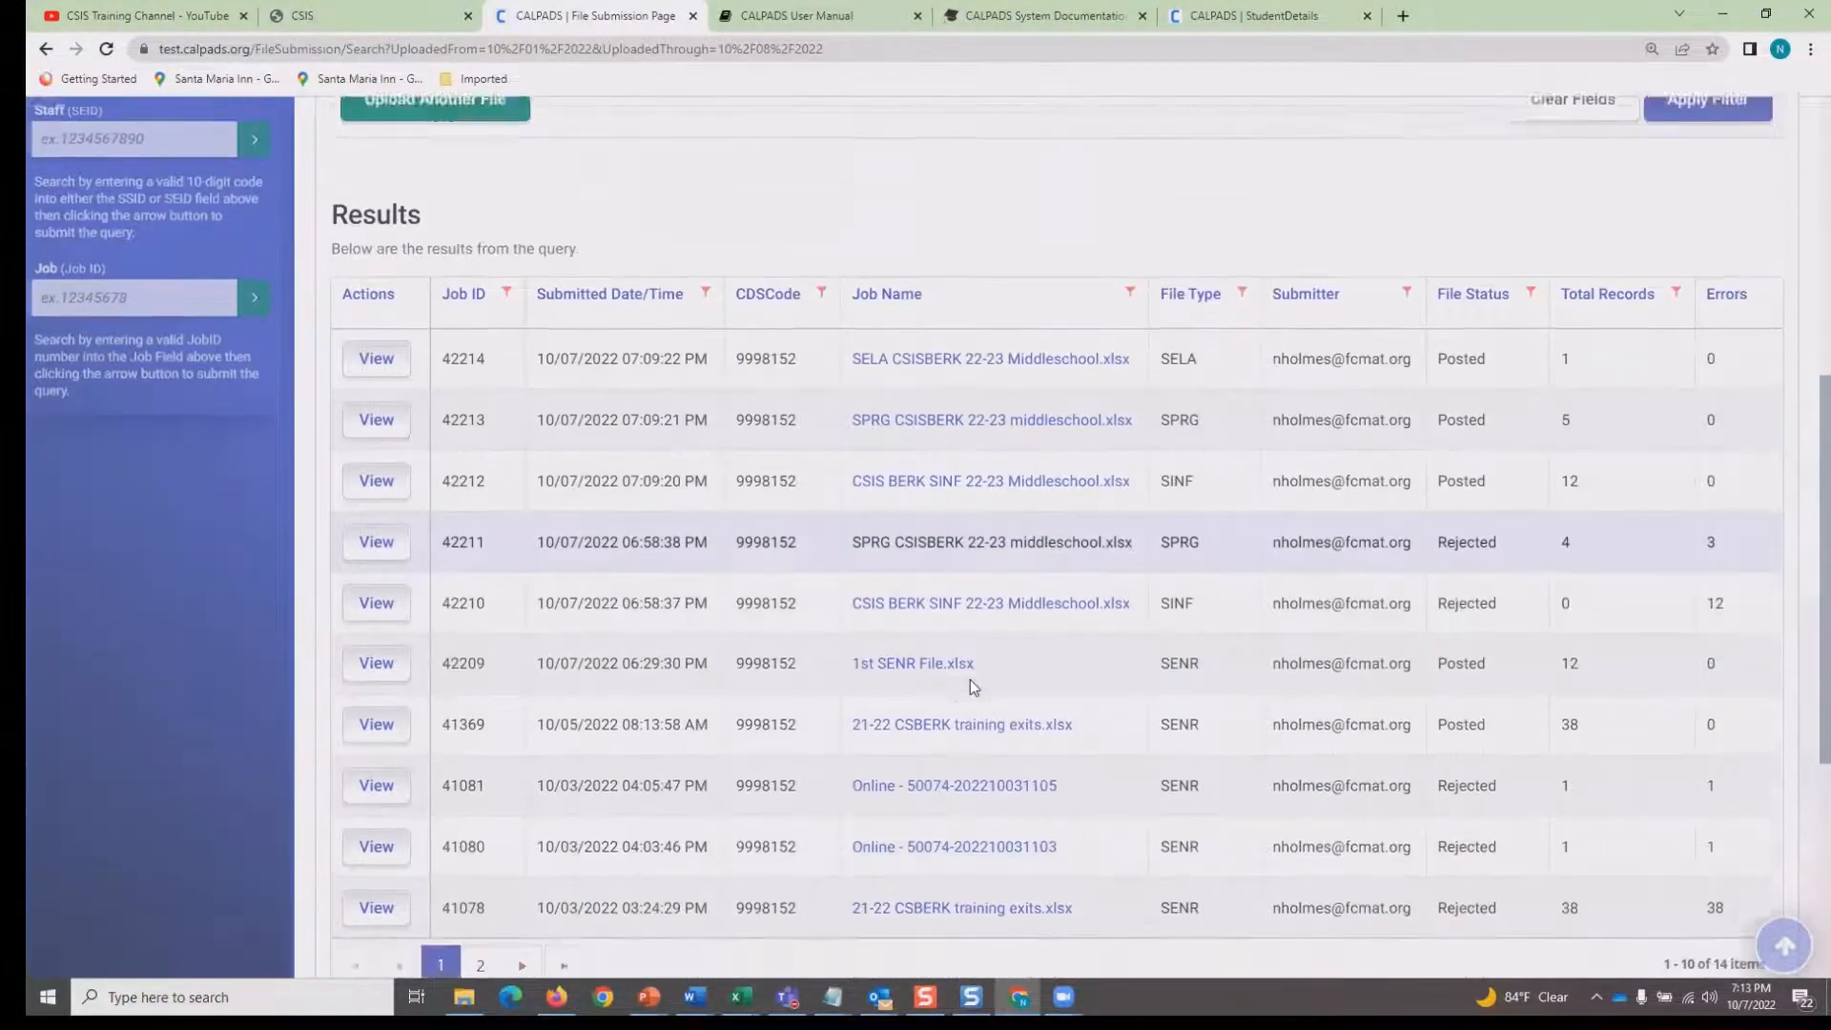